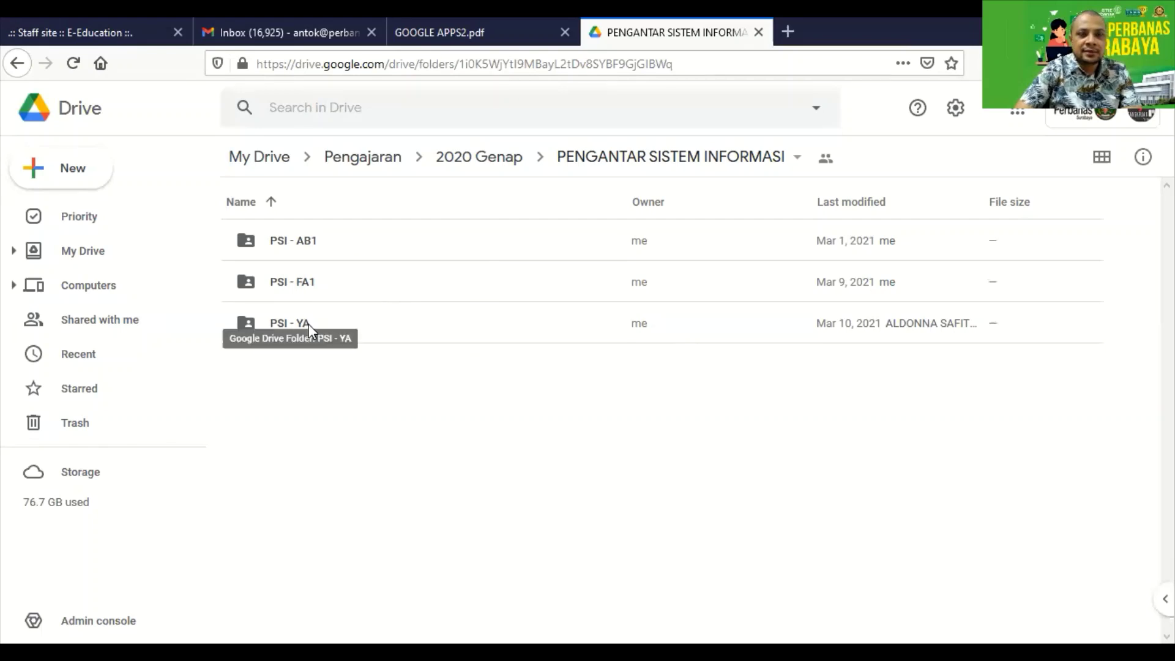
Start a blank Google Form inside the PENGANTAR SISTEM INFORMASI folder via the right-click menu.
double_click(312, 288)
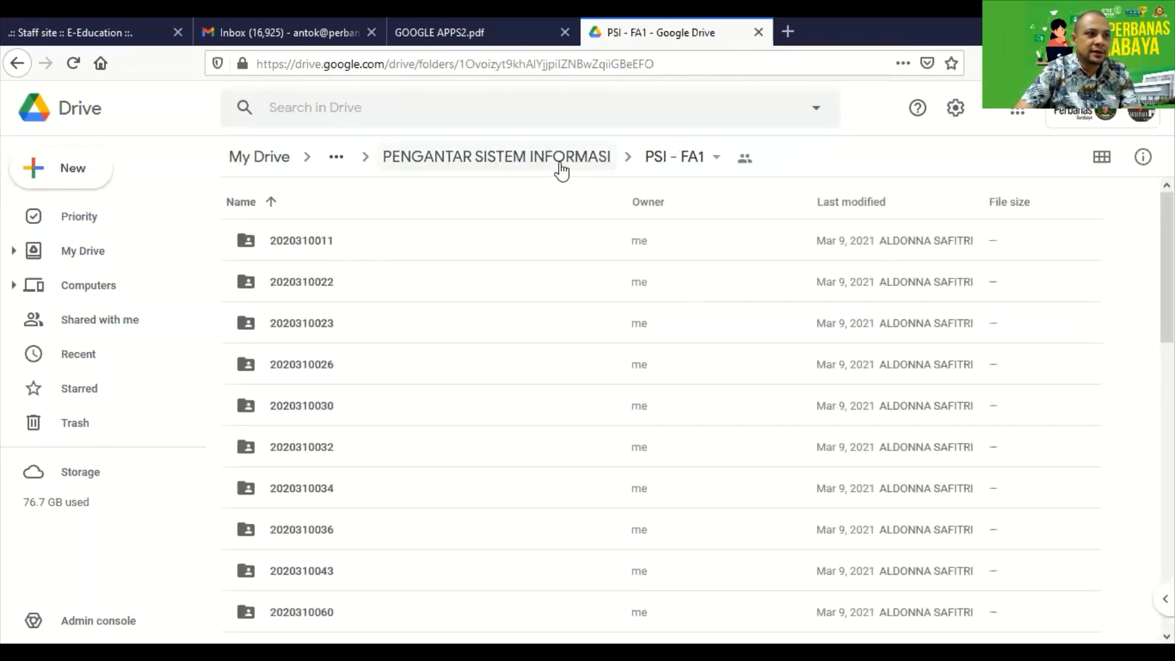
left_click(559, 162)
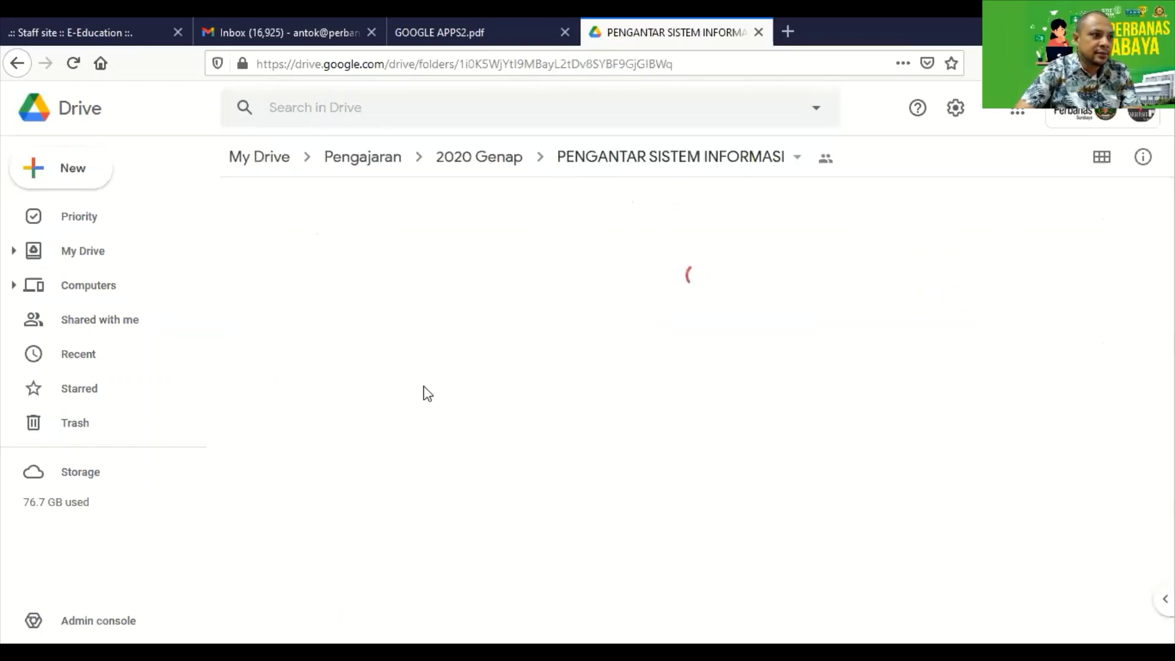
right_click(428, 410)
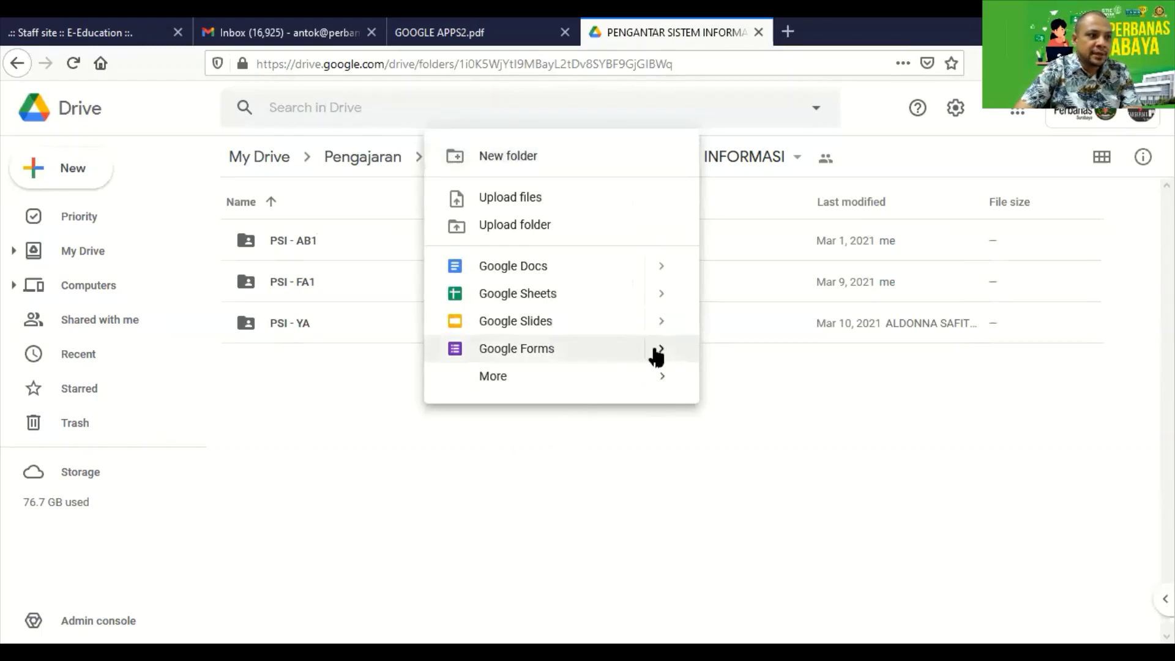
mouse_move(664, 352)
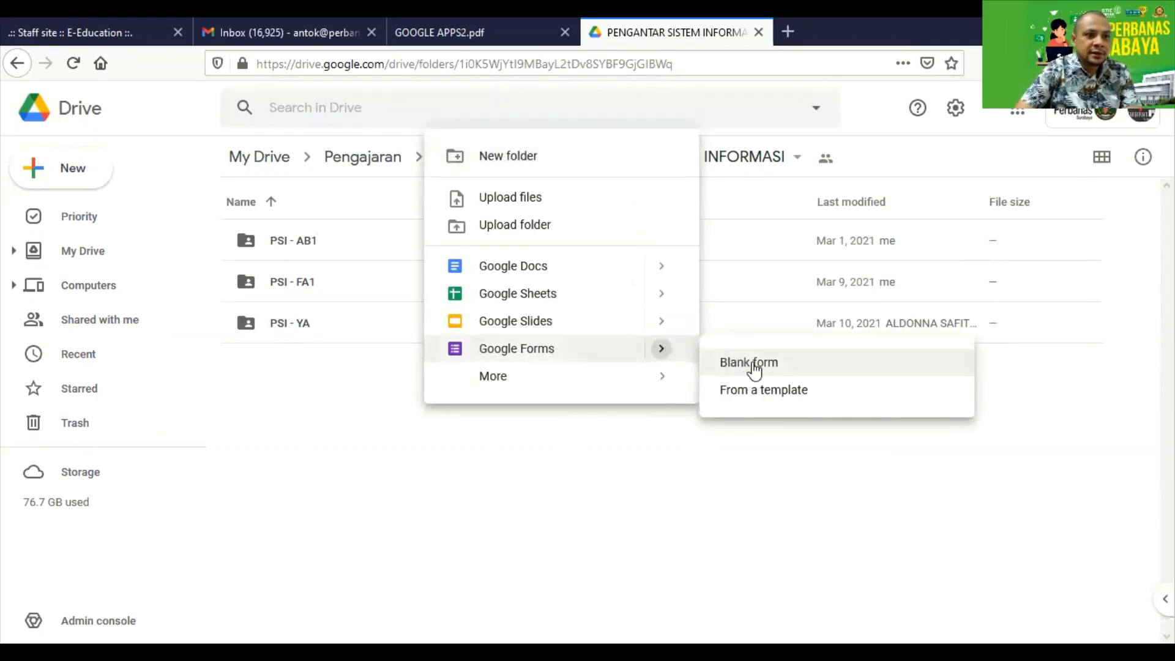
left_click(754, 370)
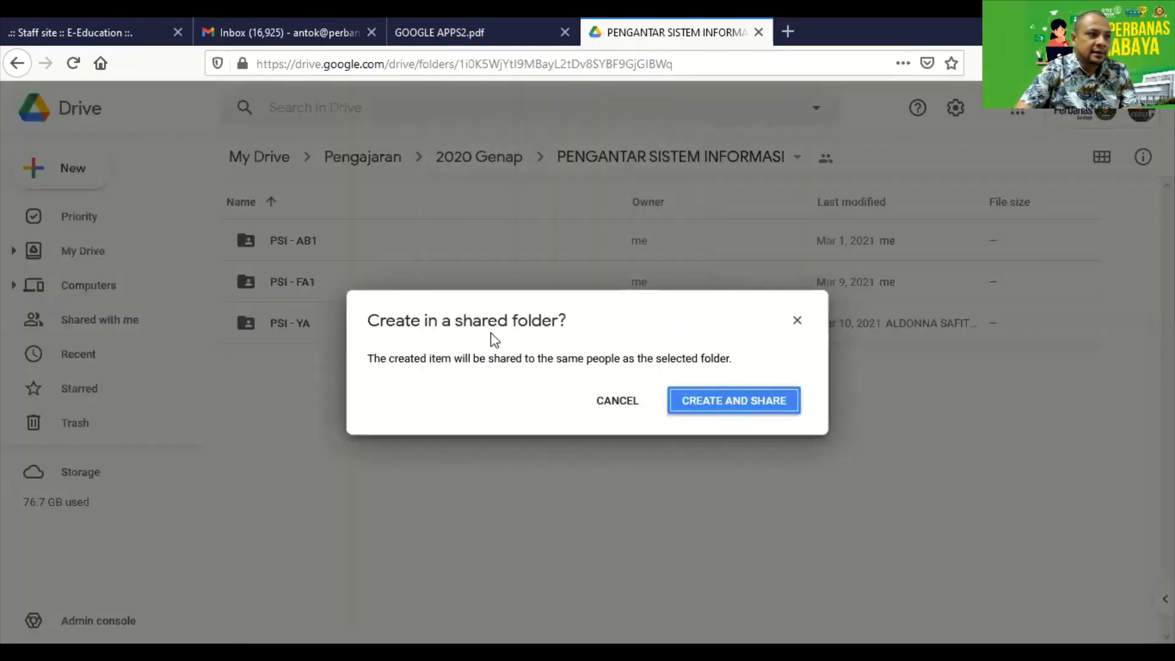
Confirm shared creation, then title the form 'Kuesioner STIE Perbanas' with description 'isian untuk mahasiswa'.
left_click(719, 406)
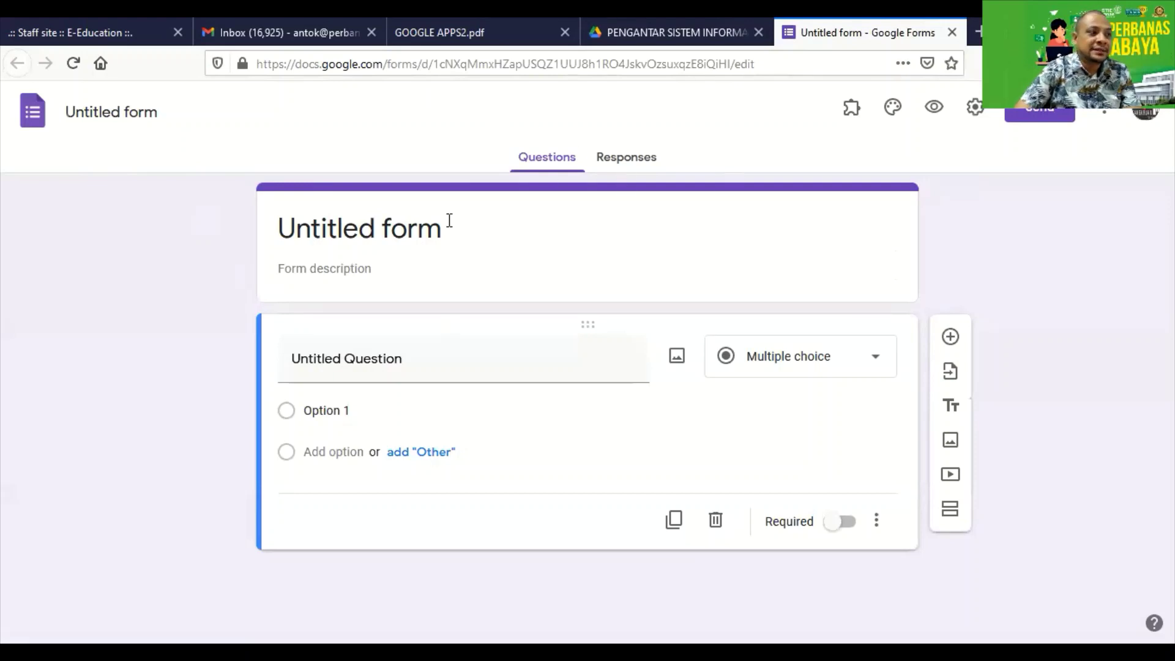
left_click(366, 233)
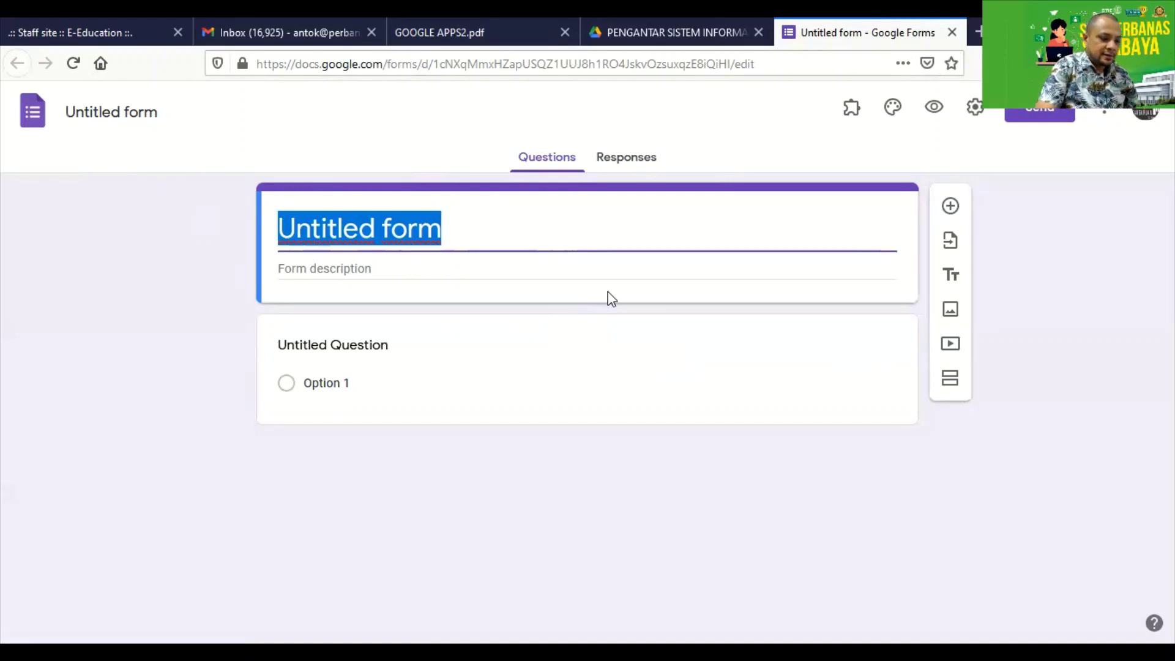
type("Kuesione")
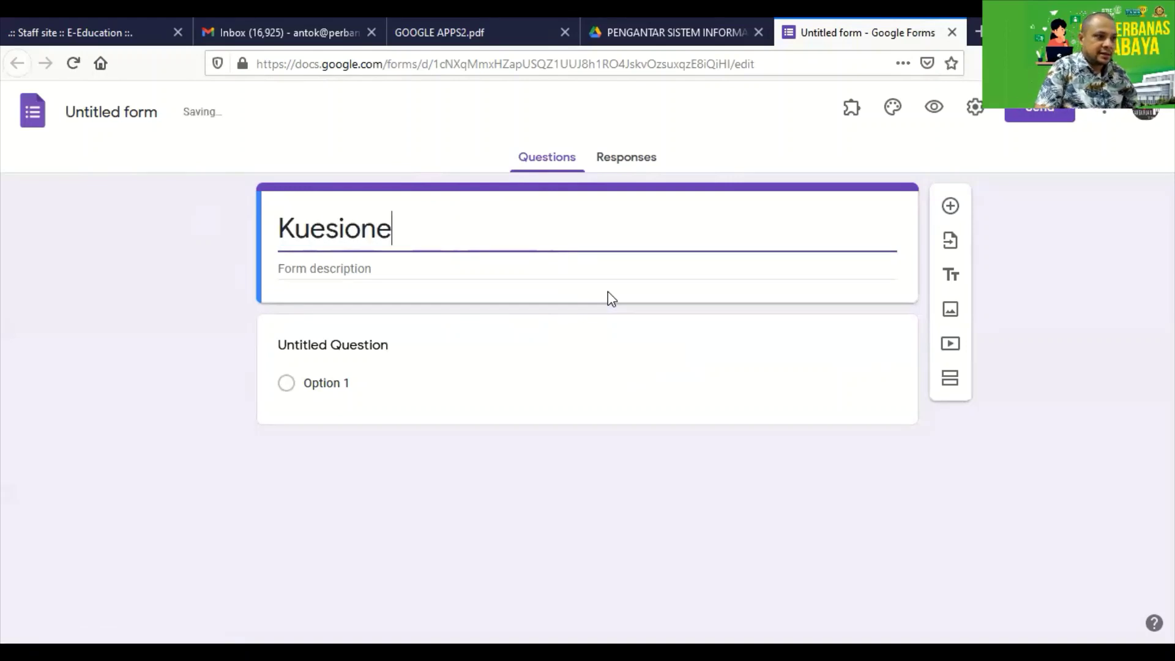
type("r STIE Perbanas")
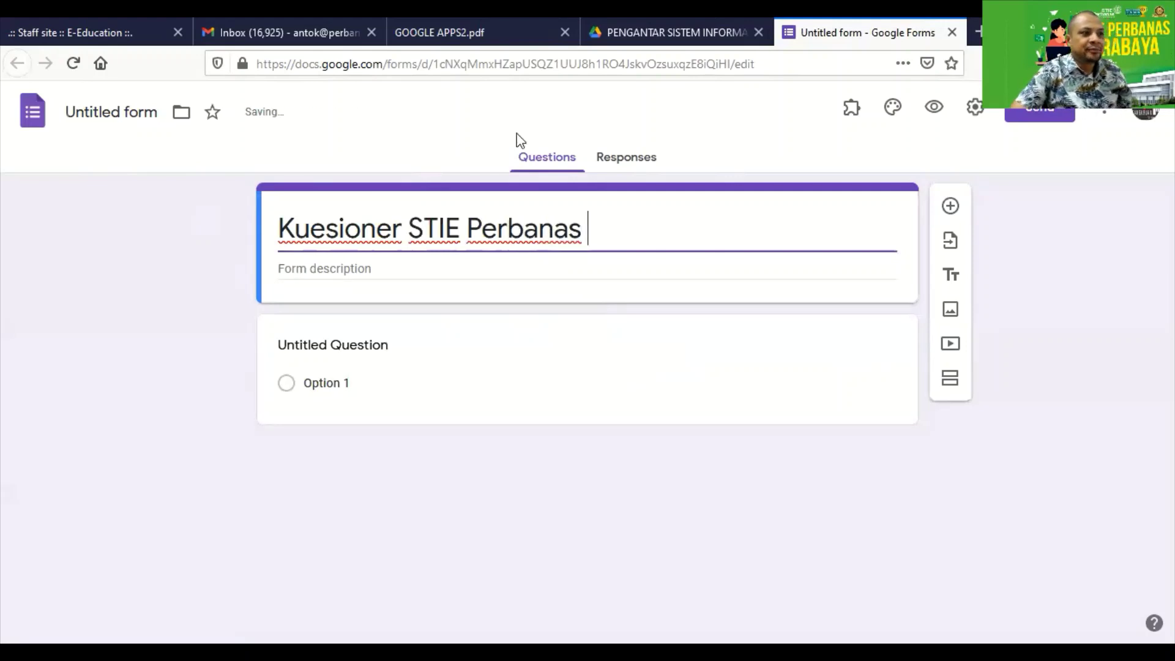
left_click(365, 268)
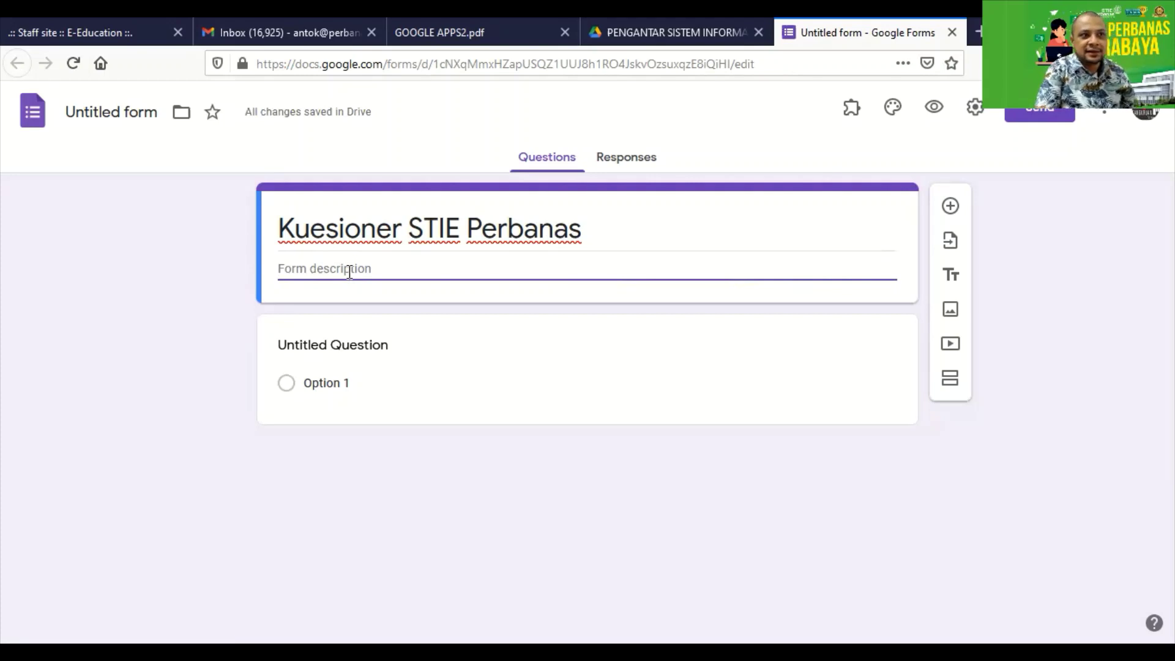
type("isian untuk mahasiswa")
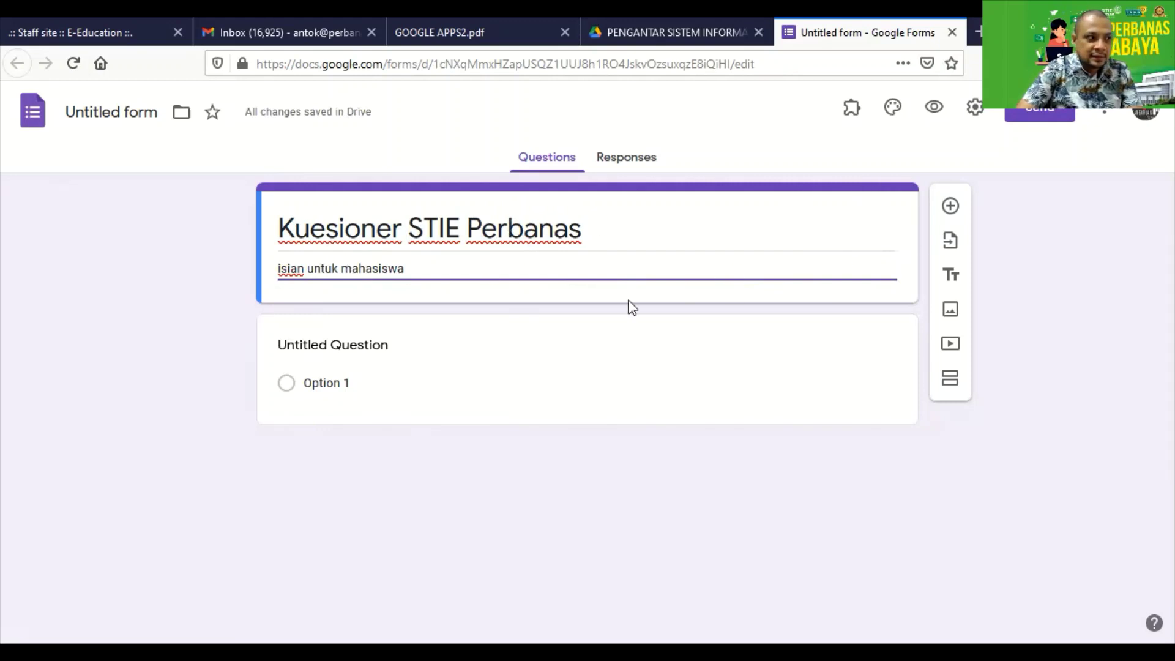
Rename the first question 'Nama', keep it Short answer, mark it required, and add another question.
left_click(446, 375)
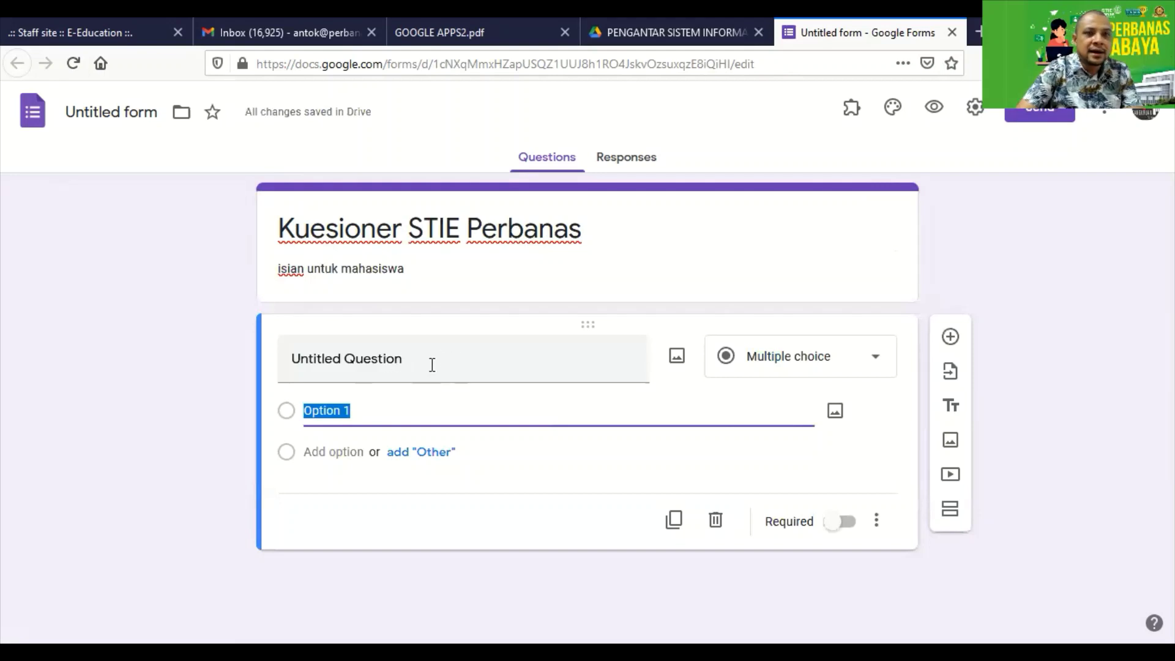
left_click(432, 365)
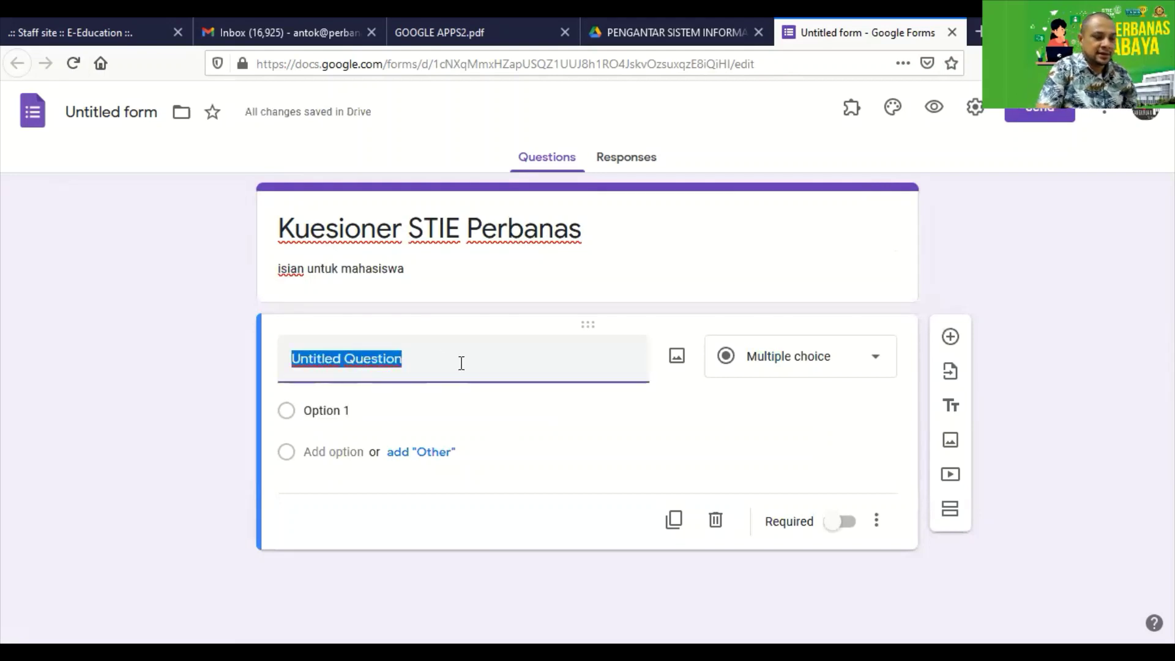
type("Nama")
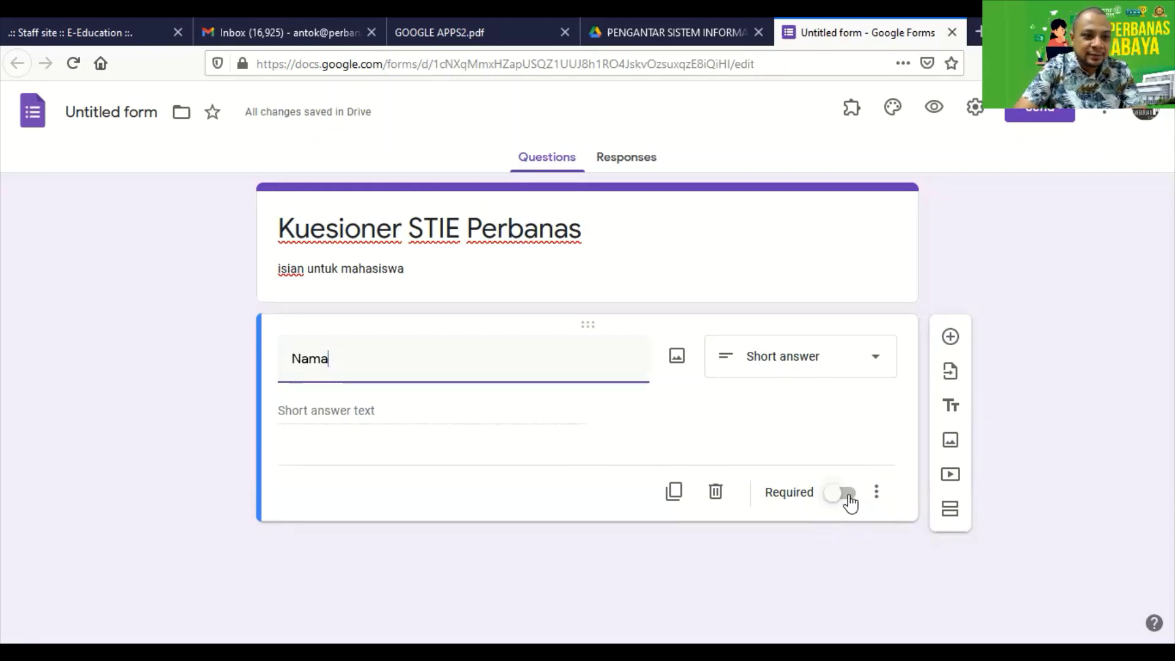
left_click(853, 497)
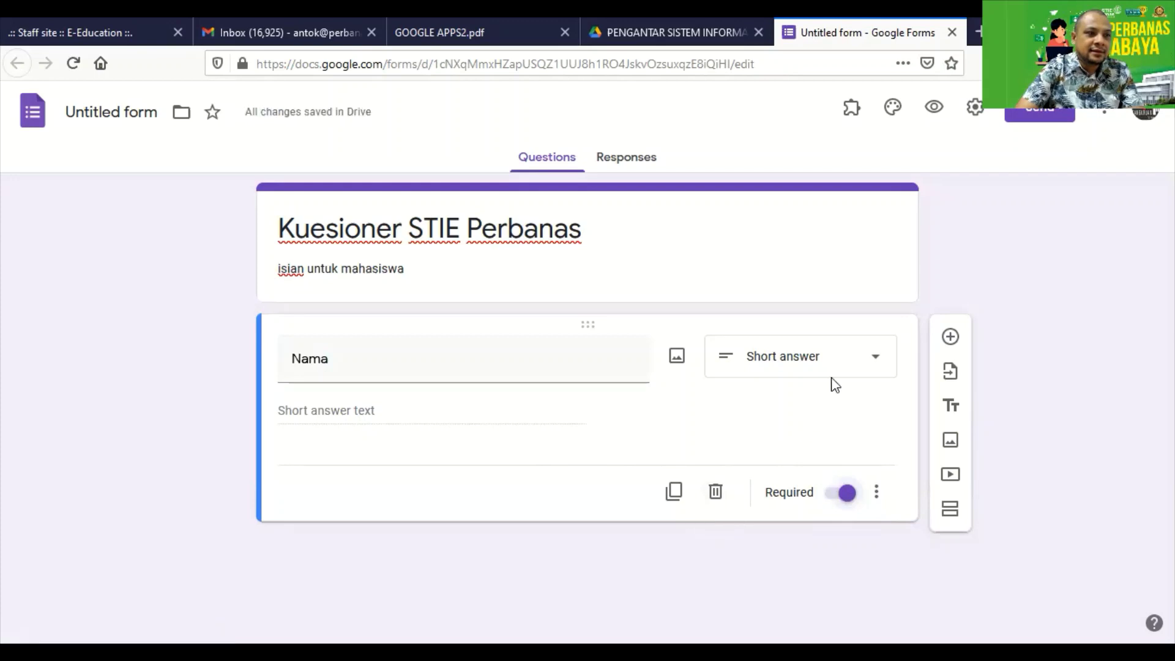
left_click(855, 359)
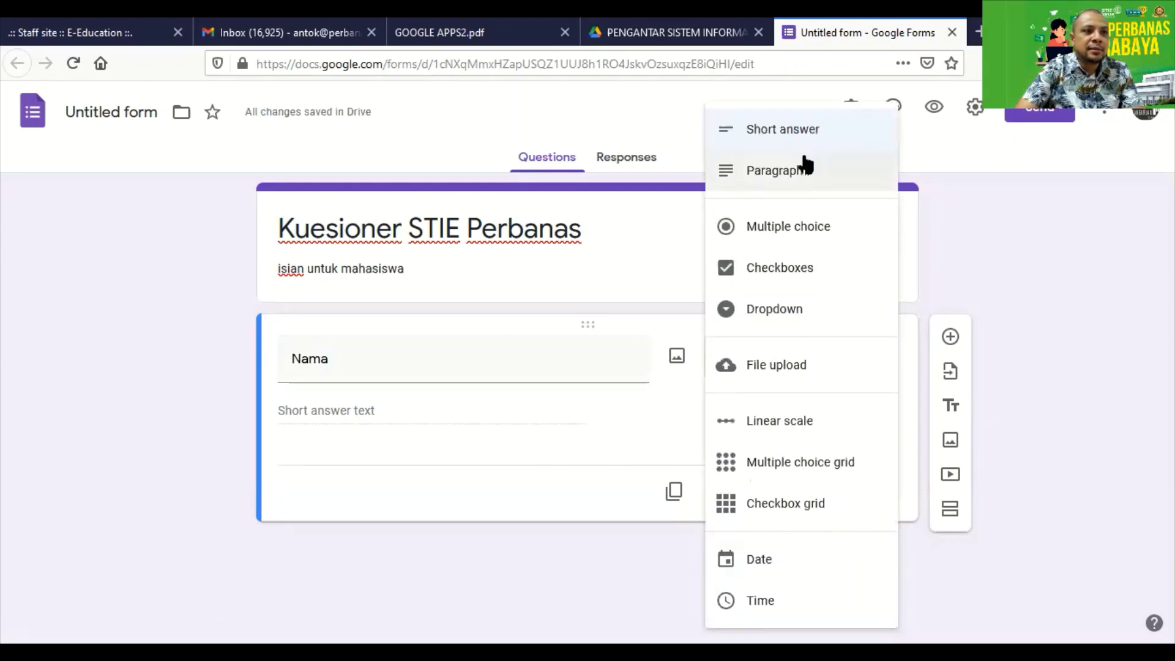
left_click(779, 135)
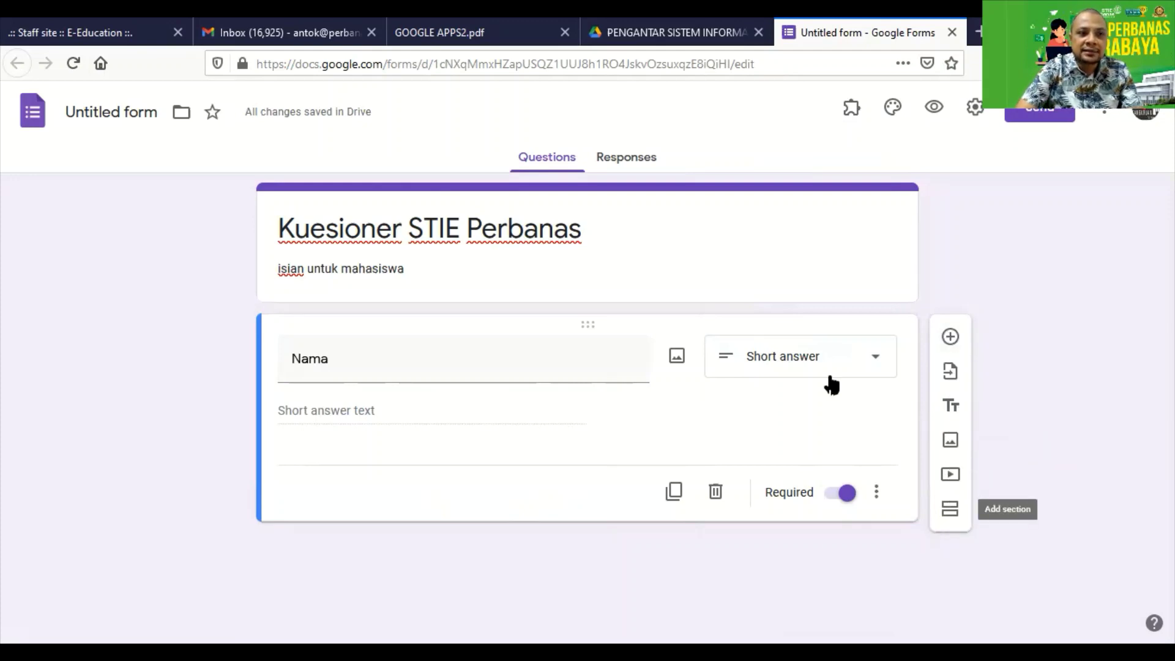
left_click(866, 362)
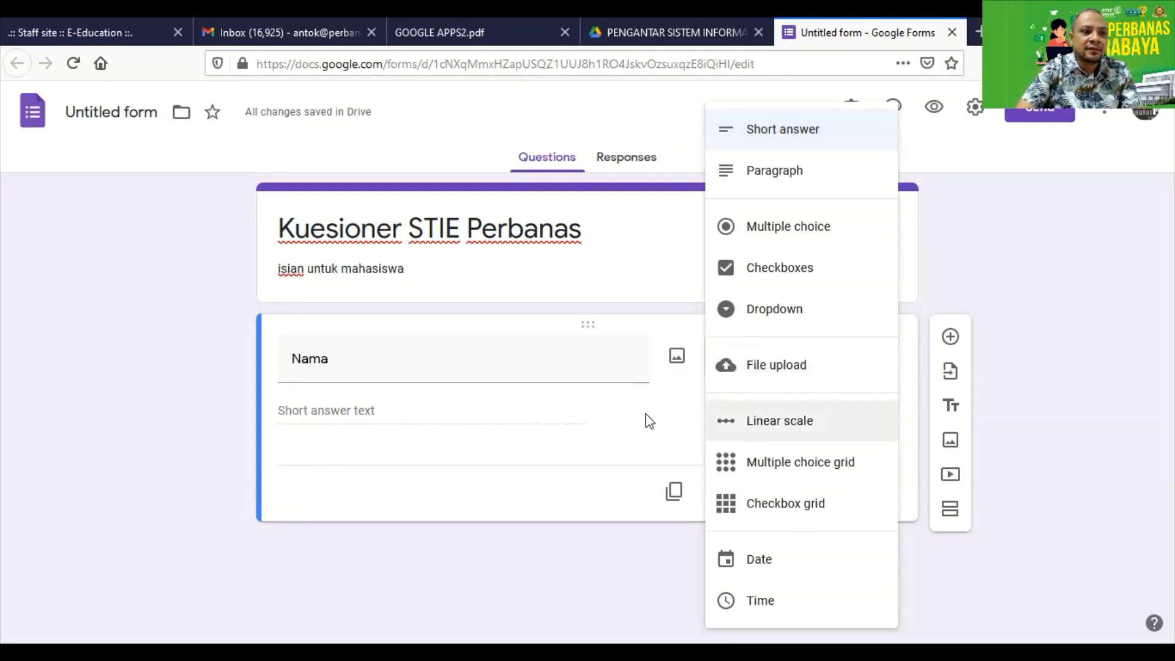
left_click(633, 436)
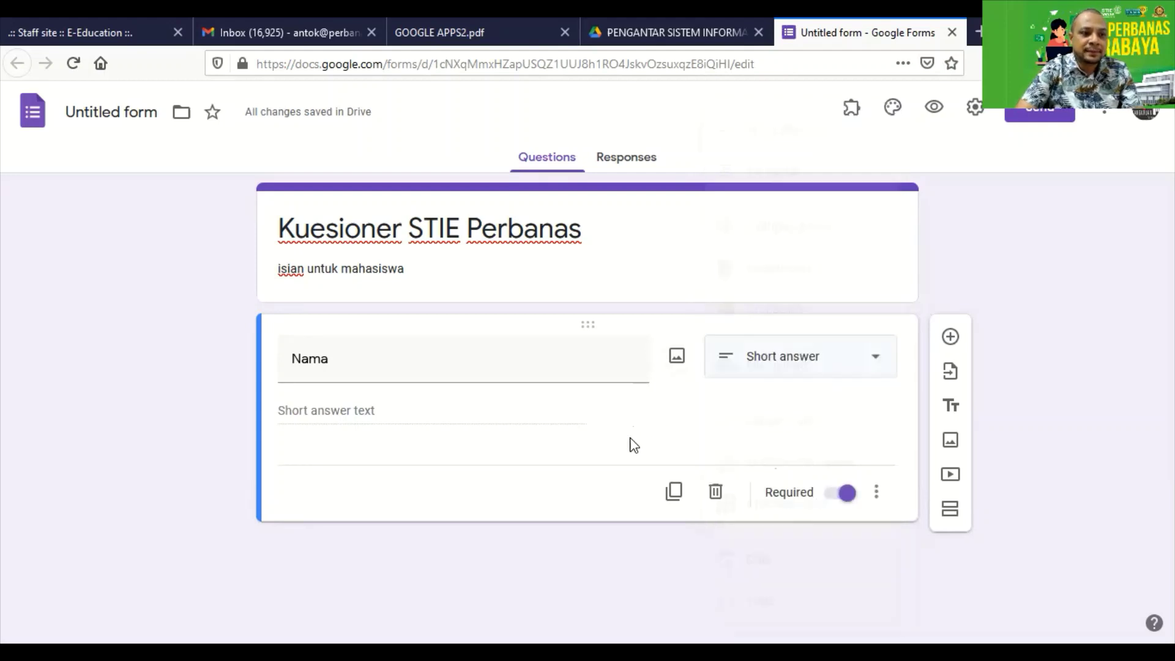
left_click(949, 341)
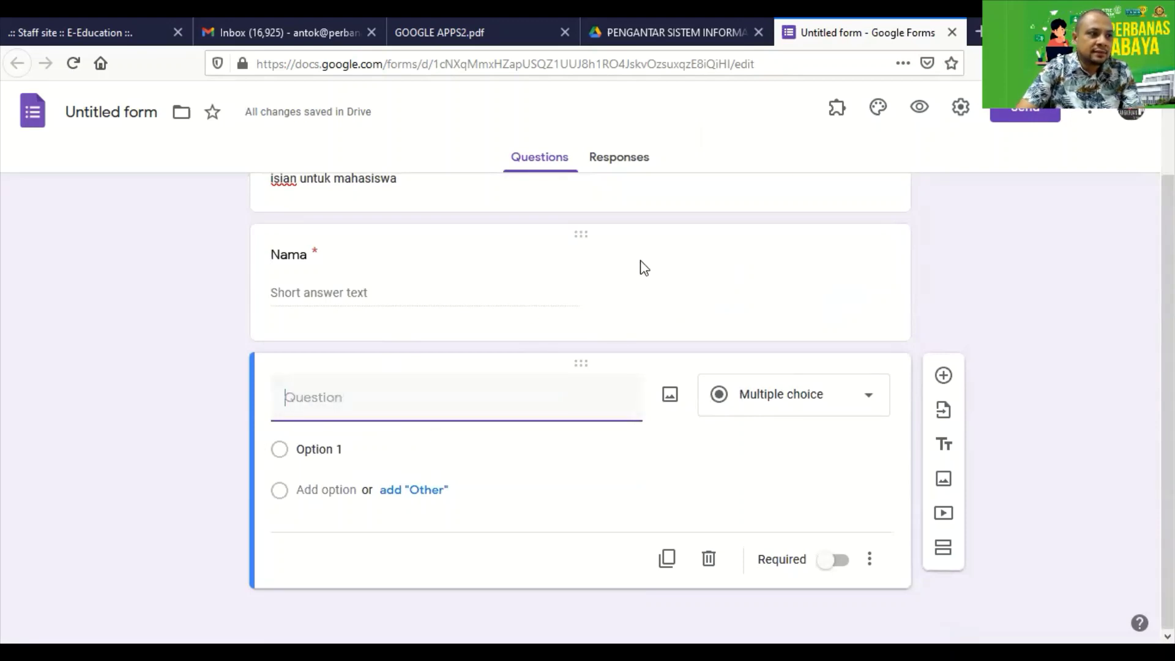
Title the second question 'NIM' as a required short answer, then add a third question.
left_click(649, 326)
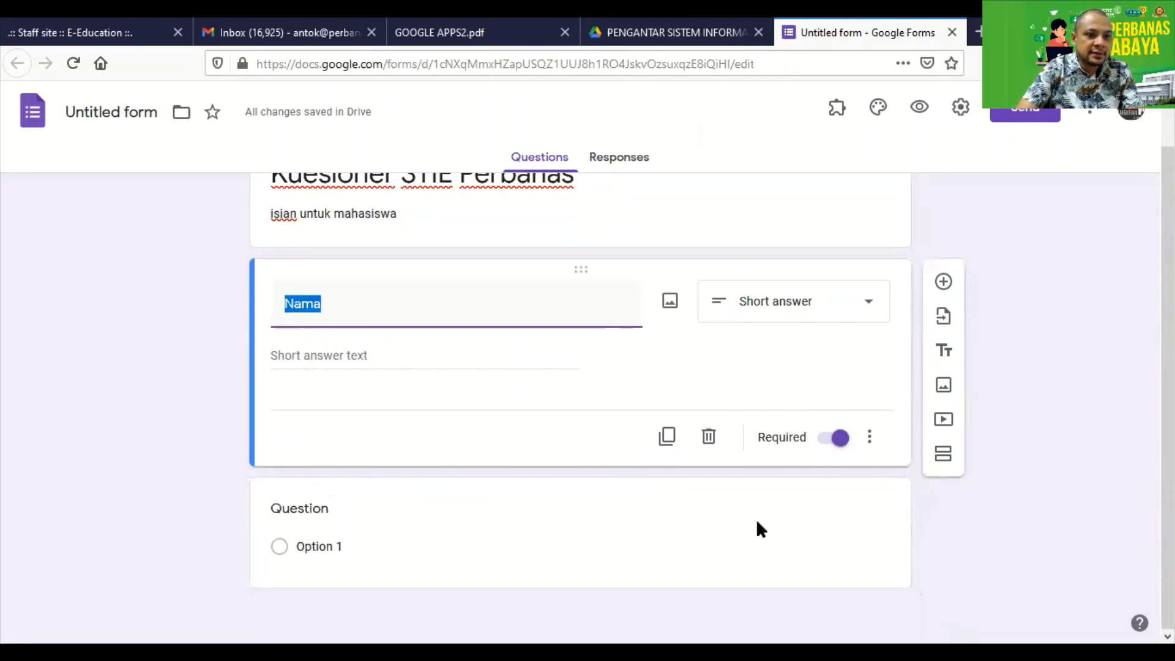
left_click(417, 518)
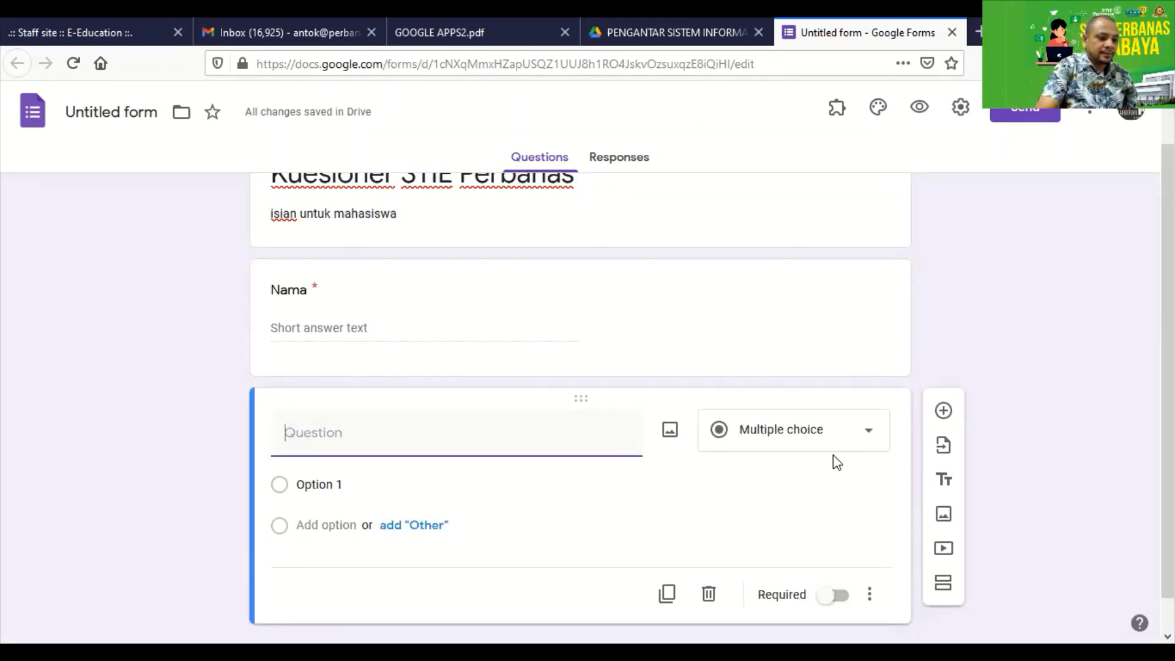
type("NIM")
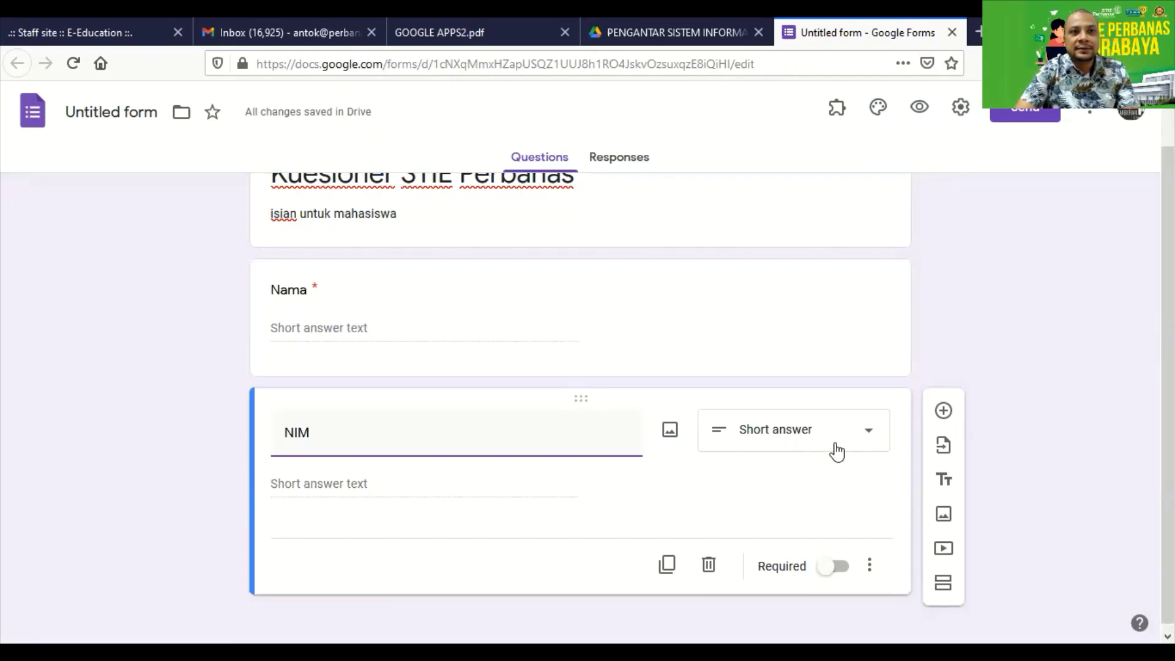
scroll(837, 451, "down", 1)
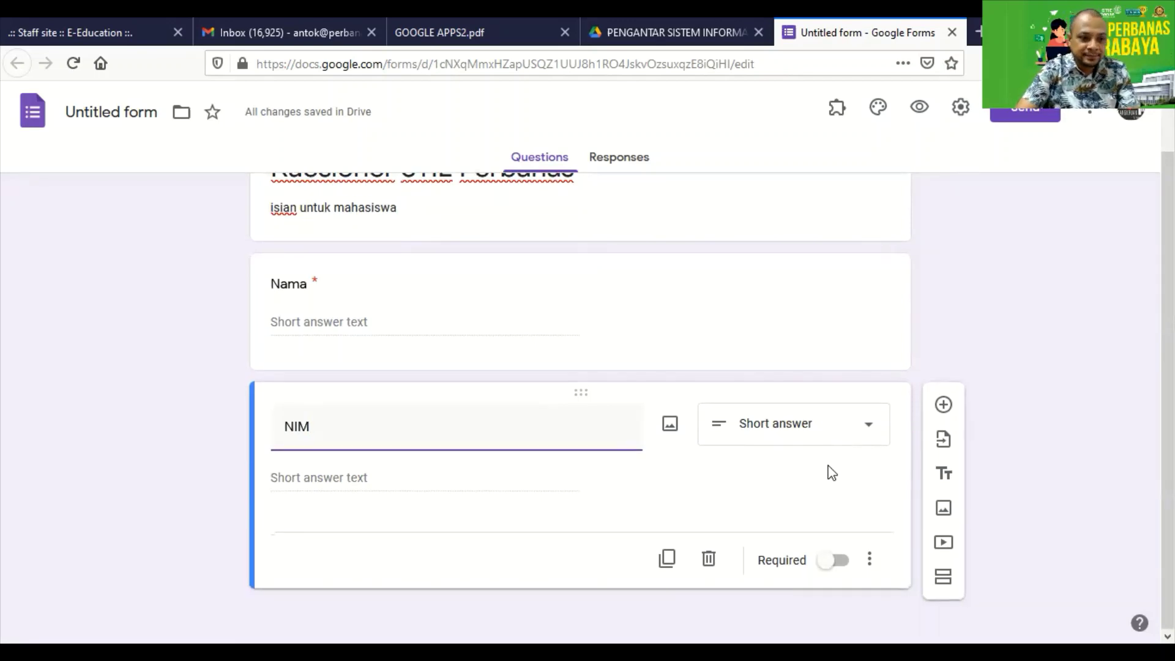
left_click(840, 561)
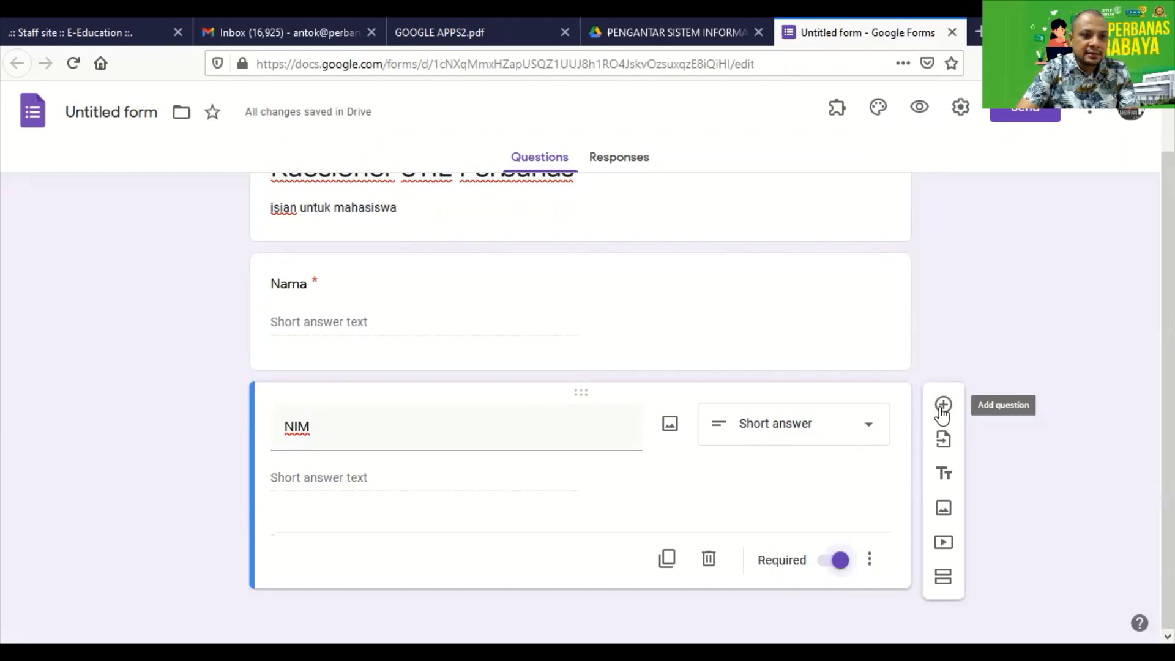
left_click(942, 409)
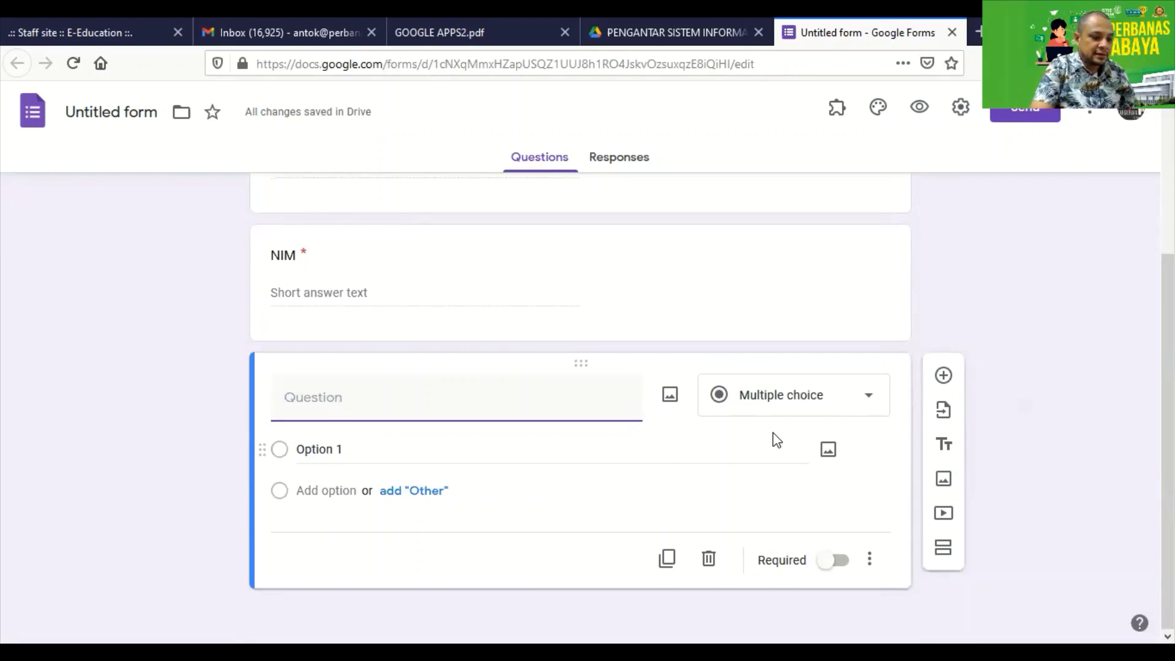
Title the third question 'Jenis Kelamin' and keep its type as Multiple choice.
type("Jenis Kelamin")
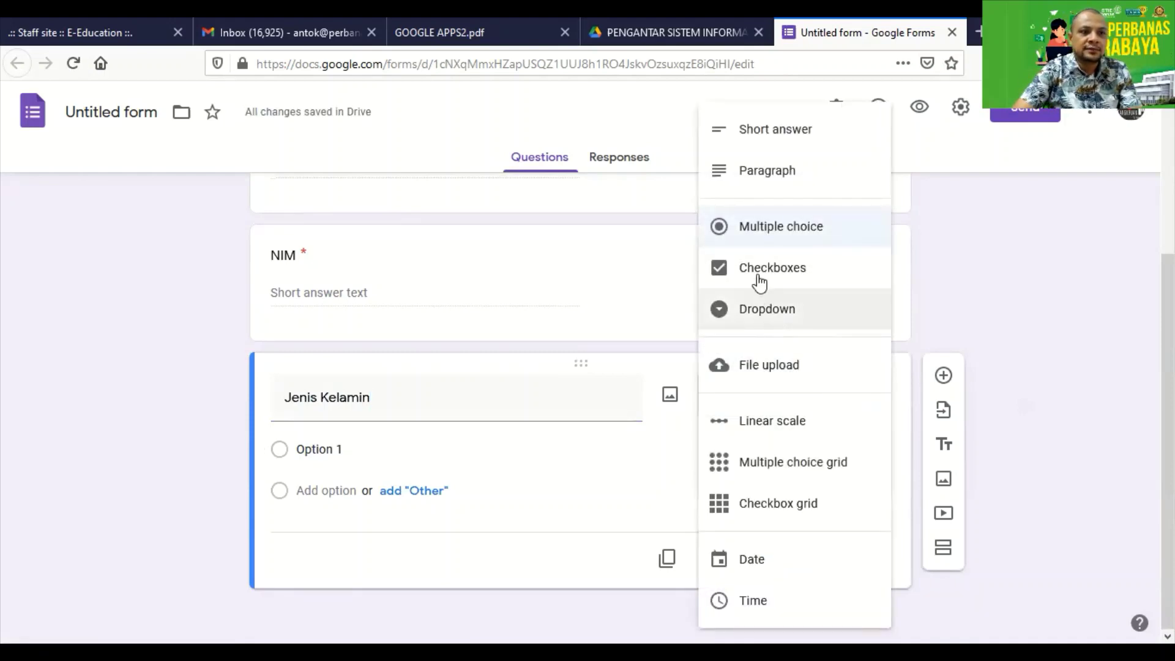
left_click(777, 314)
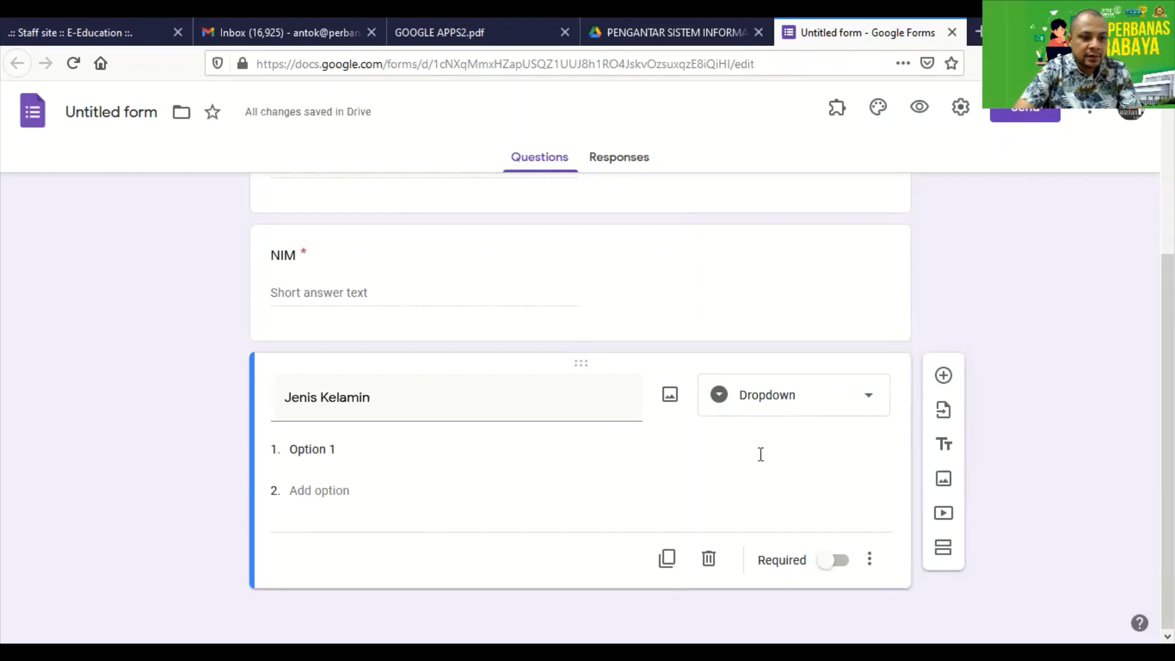
left_click(845, 391)
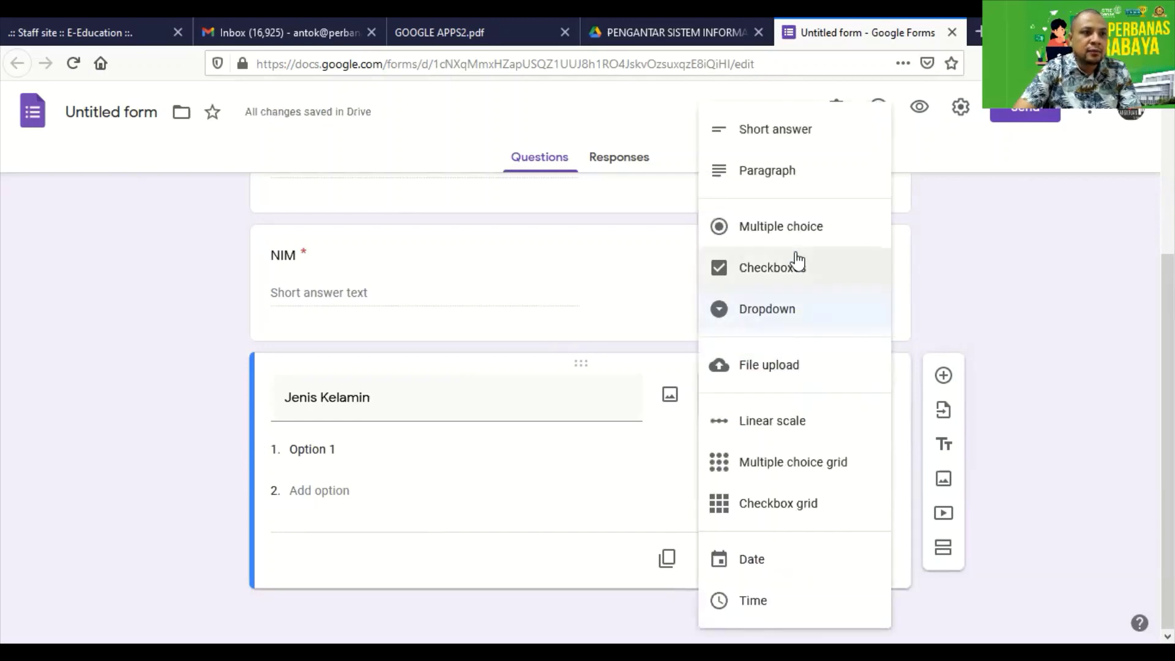
left_click(795, 235)
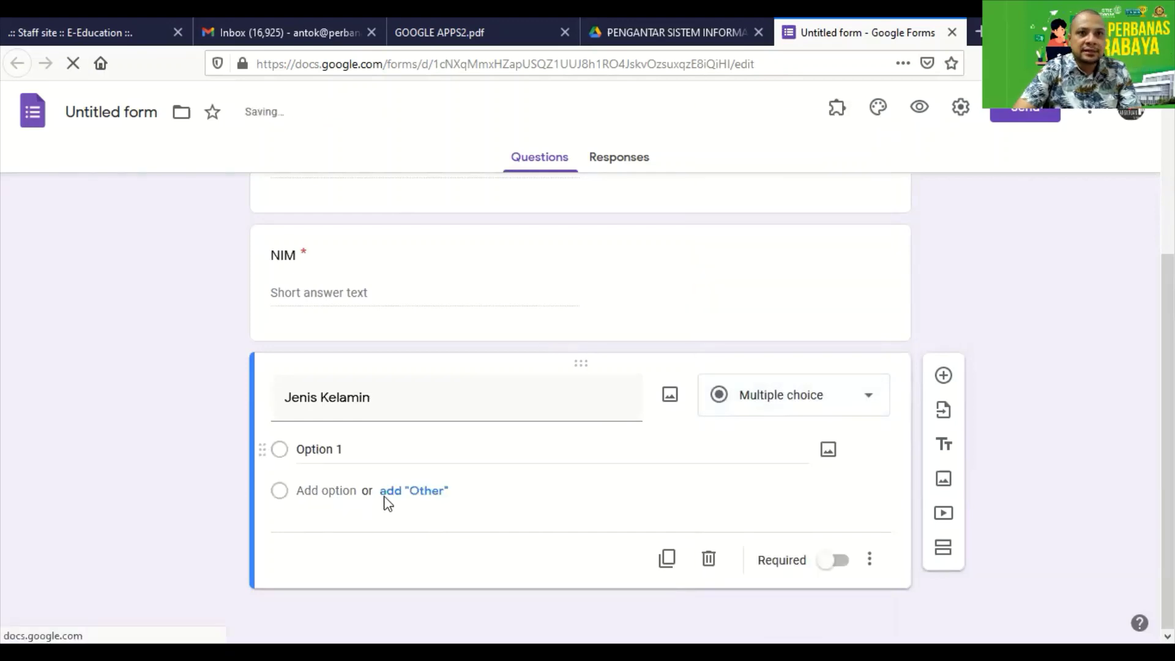
Set the choices to 'Pria' and 'Wanita', remove the Other option, and mark it required.
left_click(318, 449)
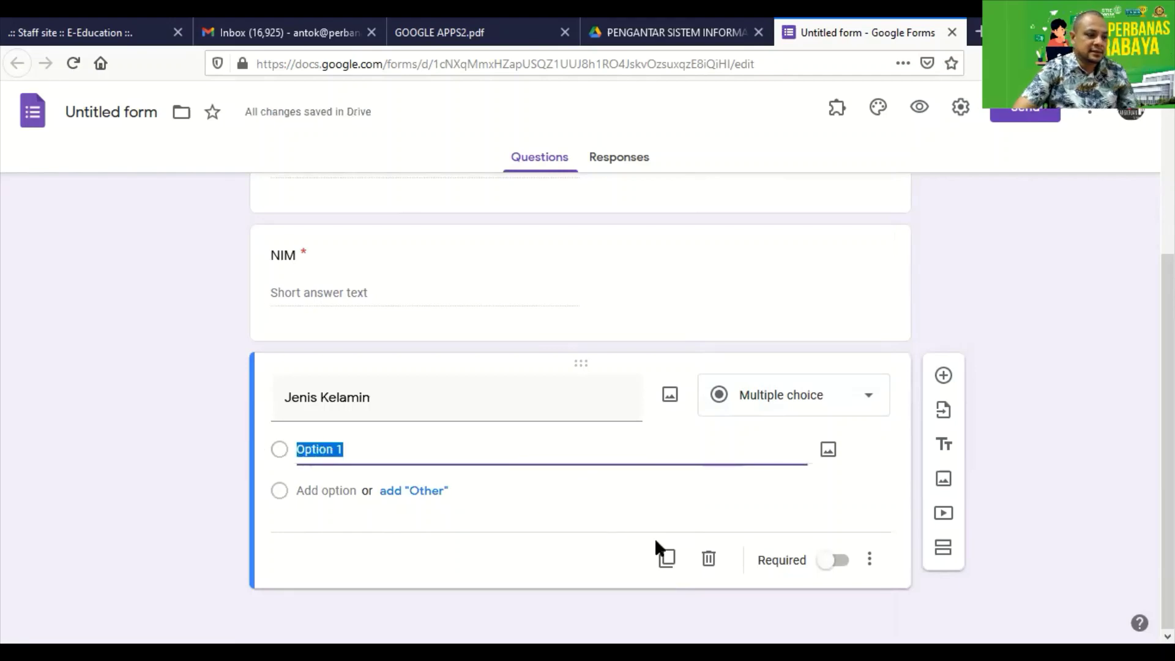
type("Laki")
key("BackSpace")
key("BackSpace")
key("BackSpace")
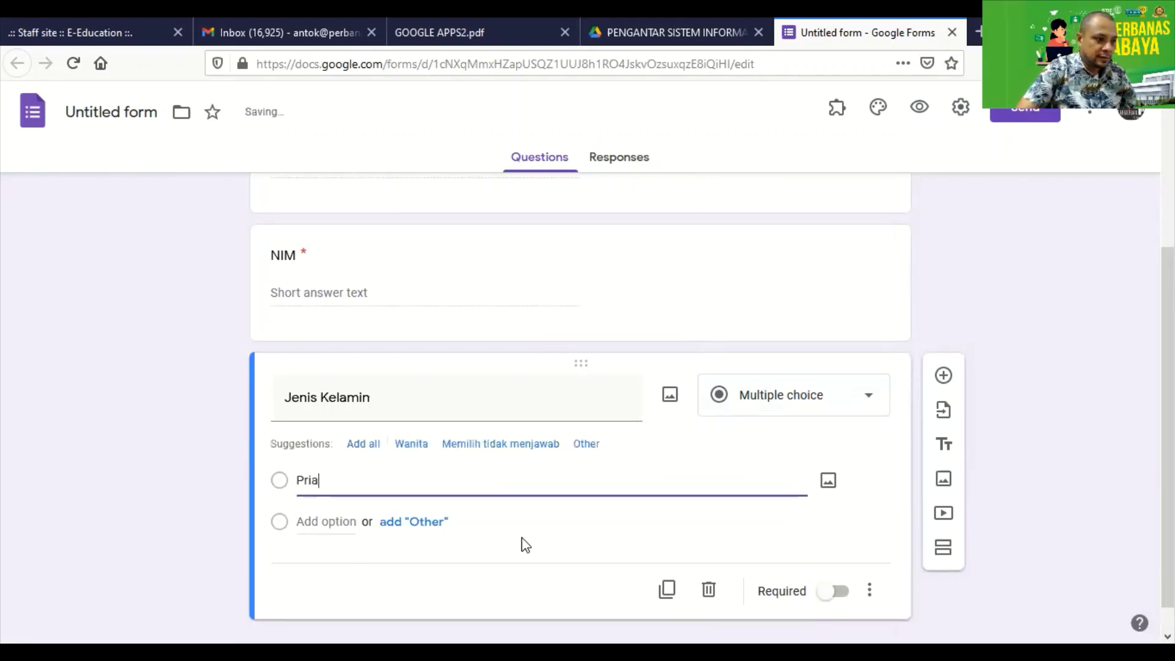
left_click(396, 524)
left_click(324, 559)
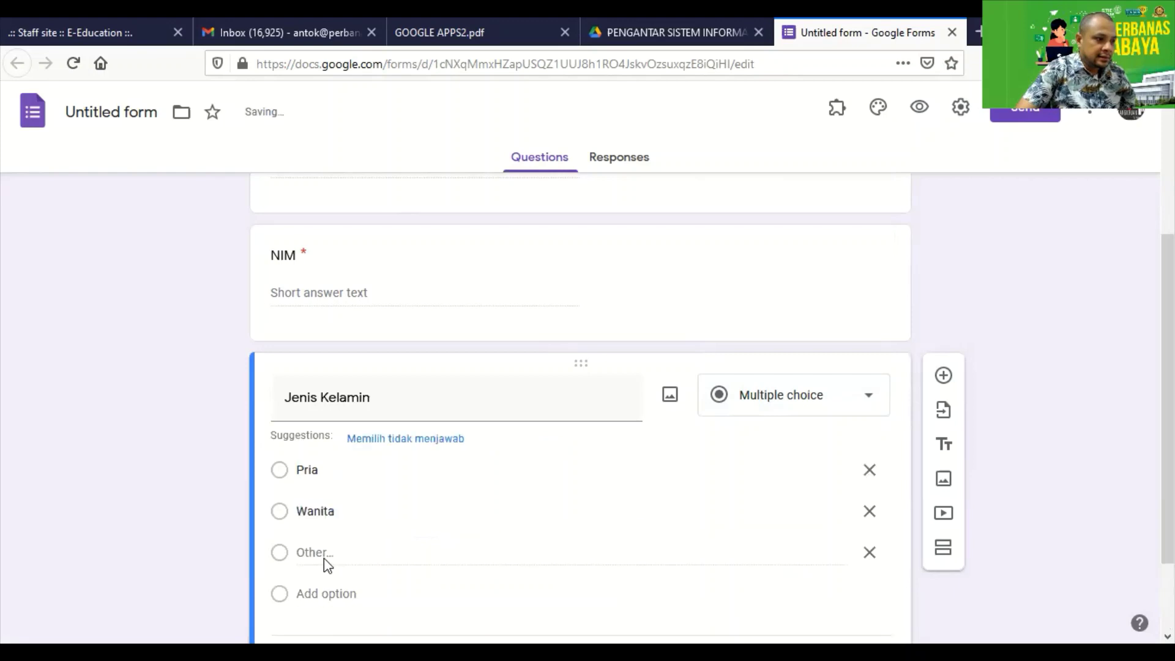
left_click(344, 511)
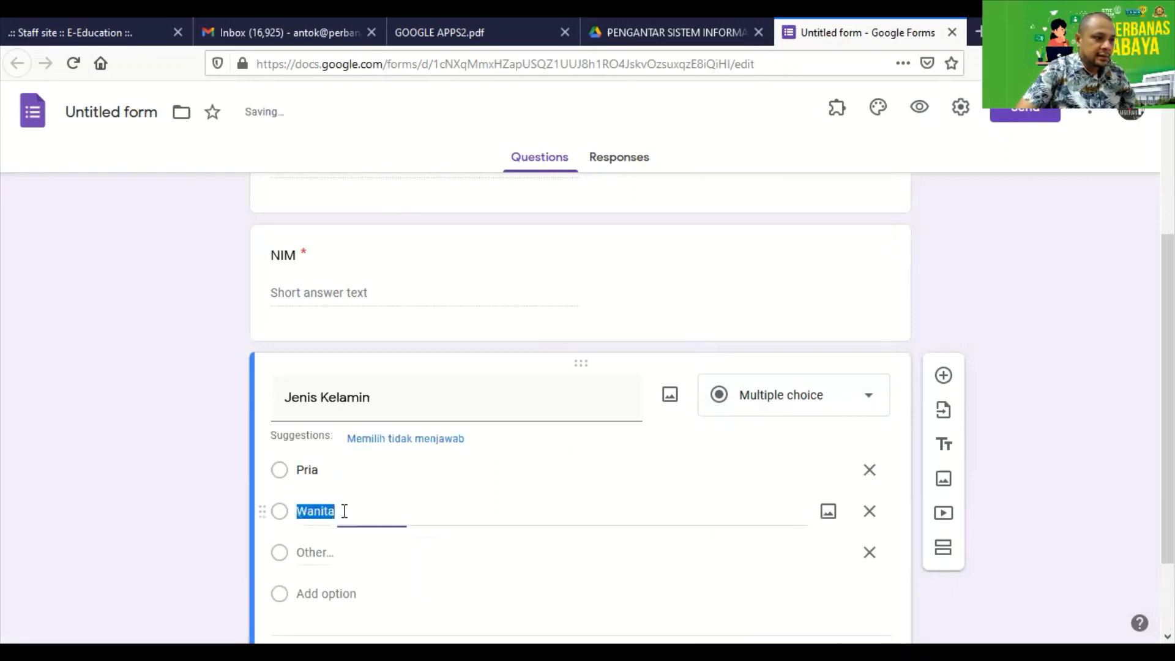
left_click(870, 553)
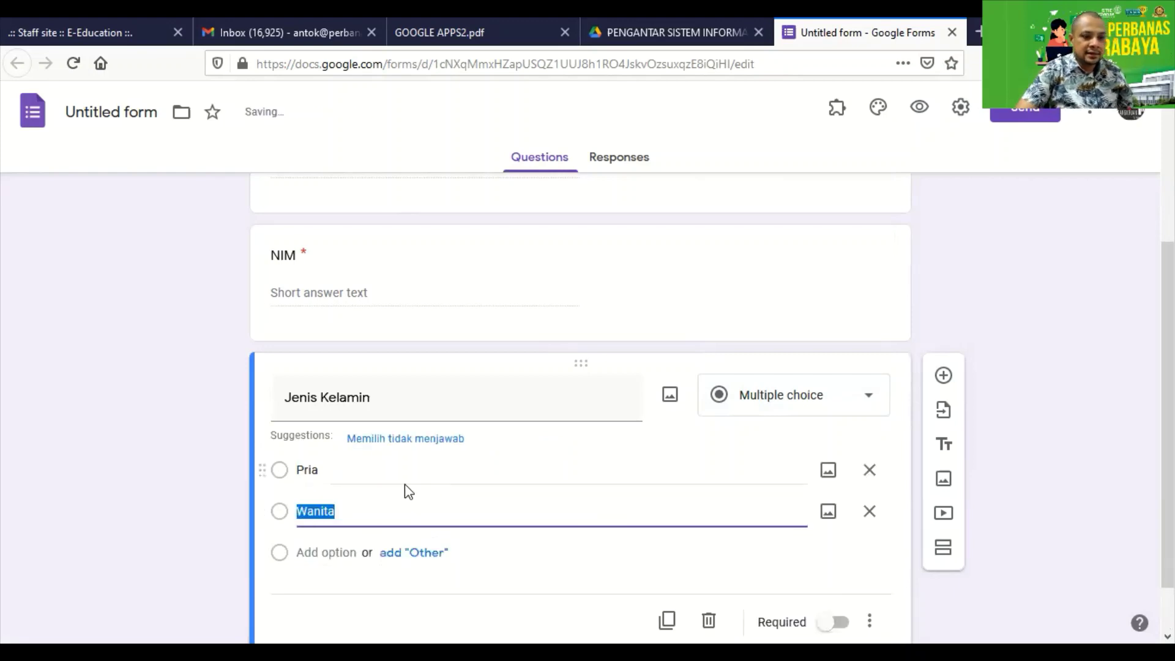
scroll(512, 506, "down", 1)
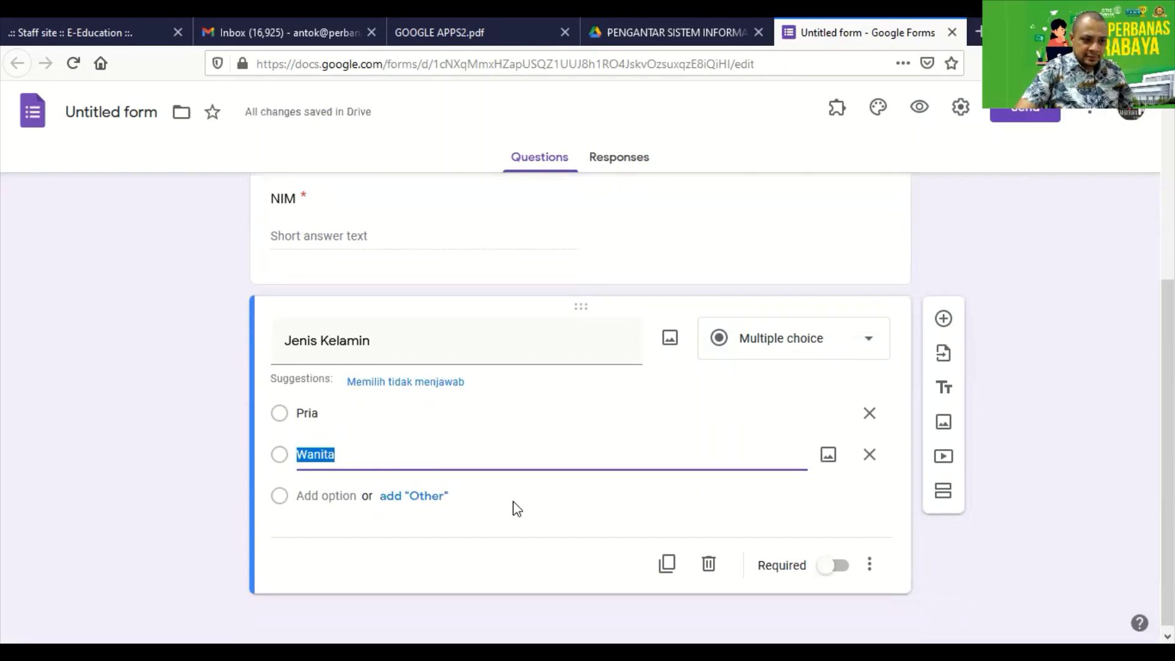
left_click(838, 568)
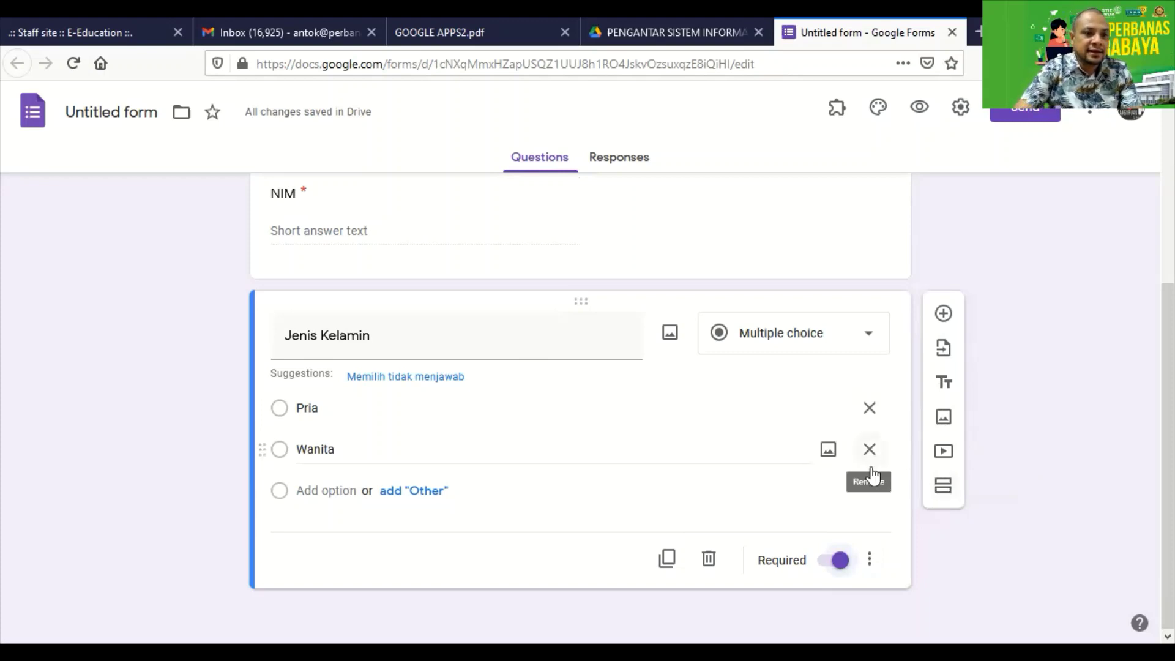
Insert a new untitled Section 2 after Jenis Kelamin and scroll to check both sections.
left_click(943, 493)
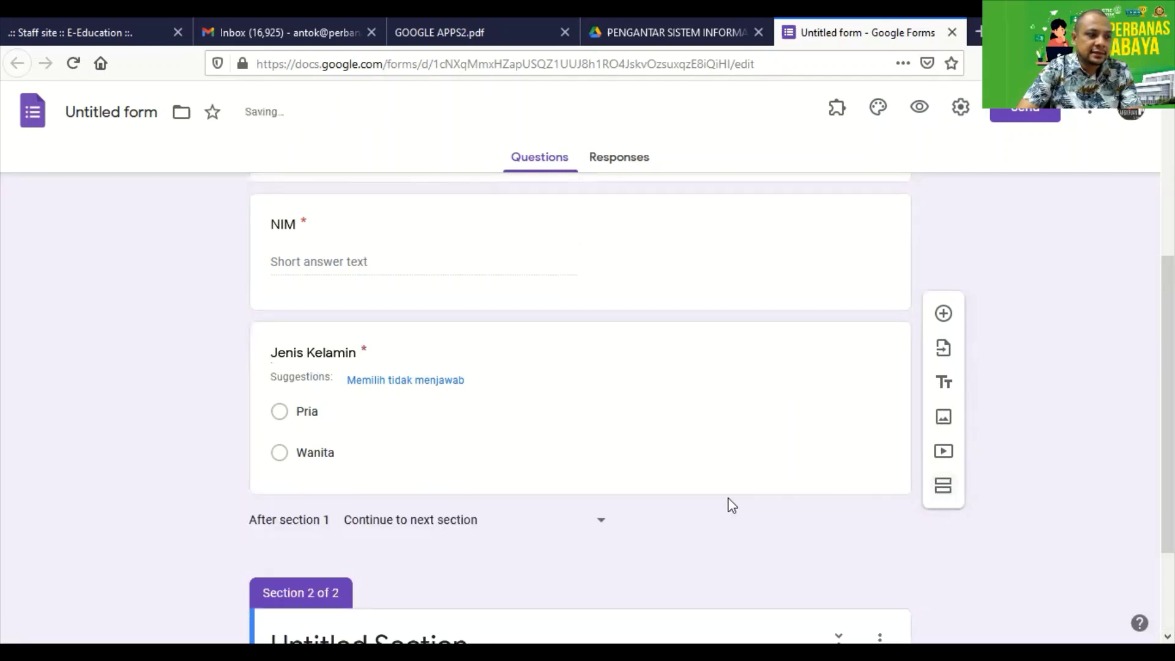
scroll(636, 496, "up", 7)
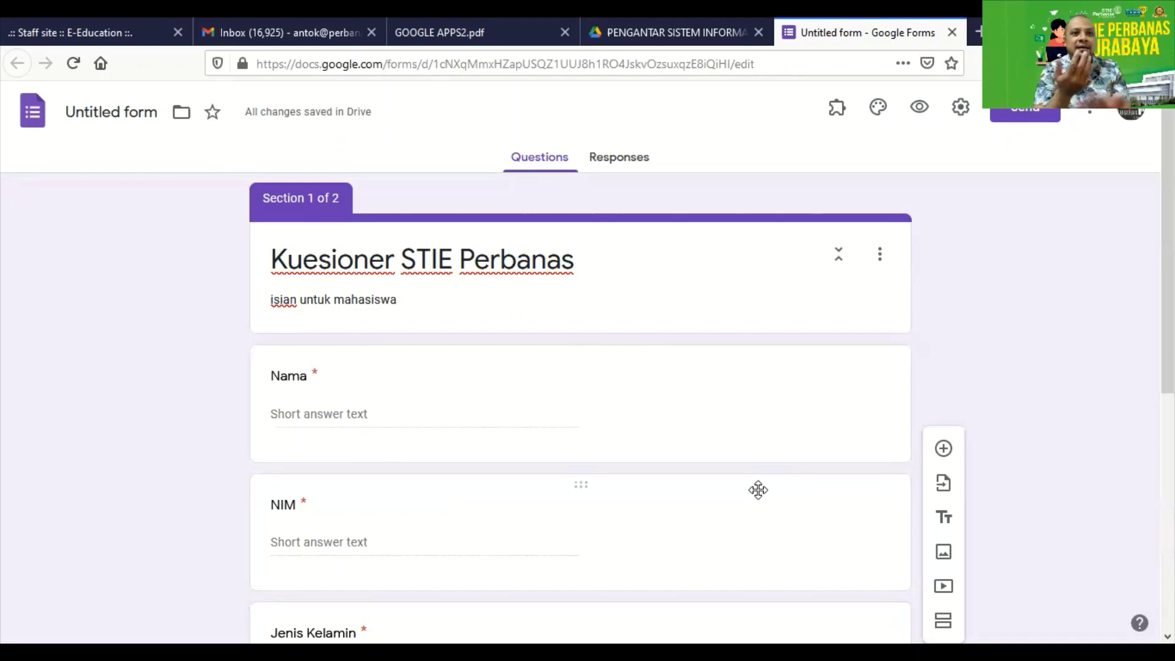
scroll(742, 522, "down", 6)
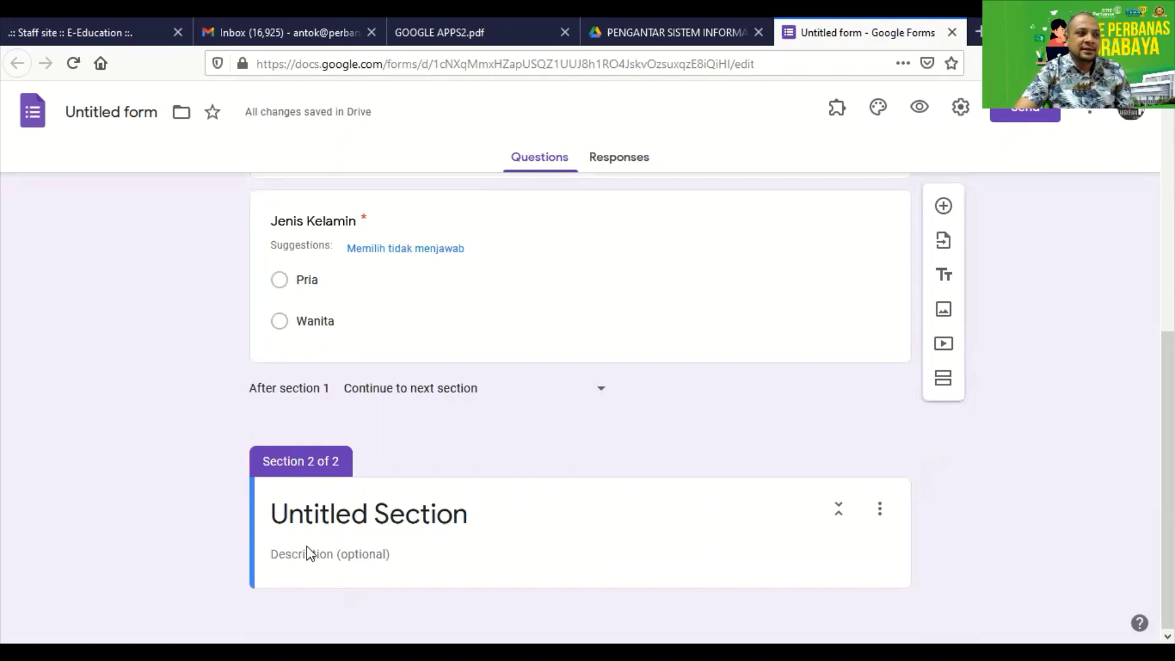
left_click(423, 37)
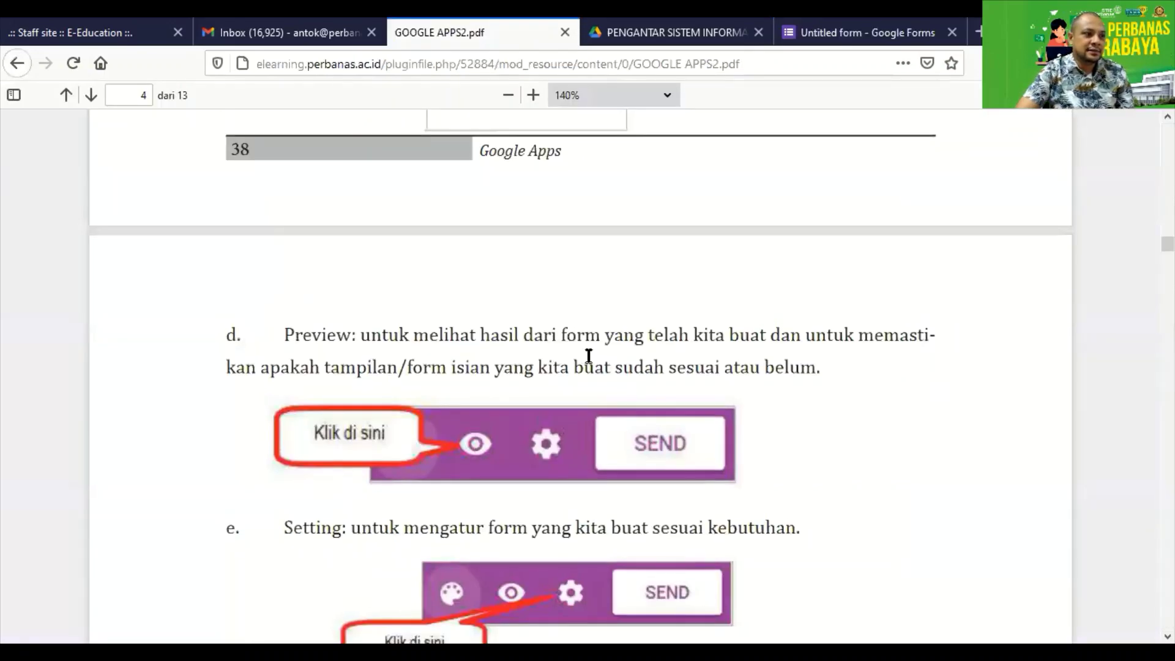
scroll(591, 390, "up", 8)
scroll(591, 389, "up", 6)
scroll(597, 391, "up", 5)
scroll(596, 391, "down", 5)
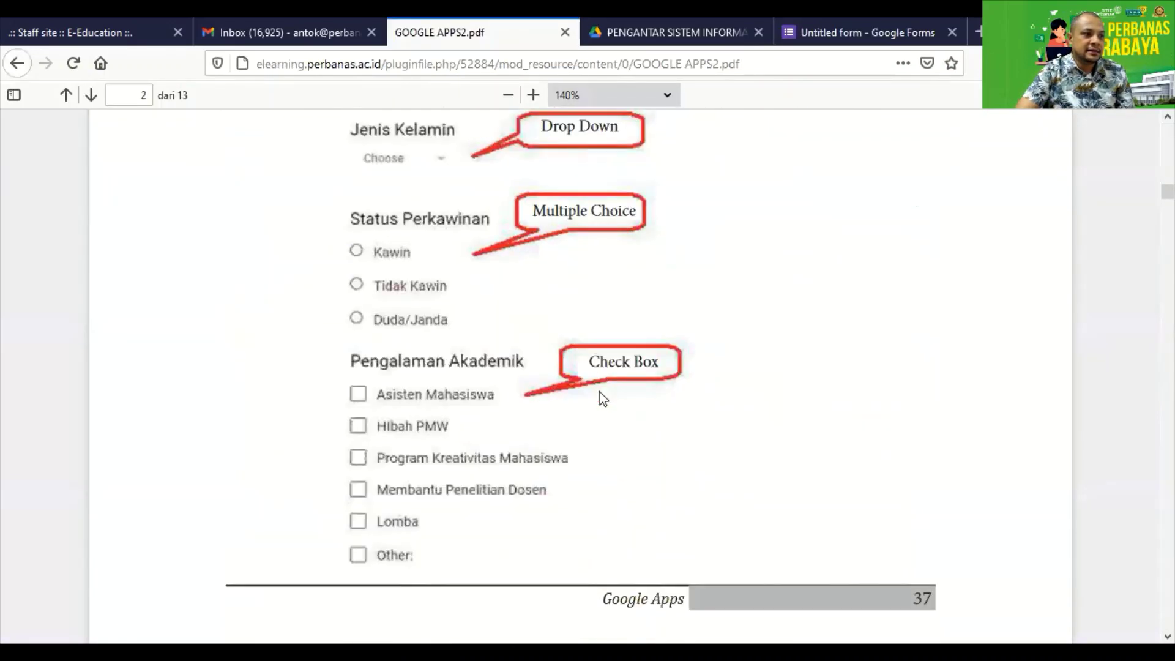
scroll(603, 398, "down", 3)
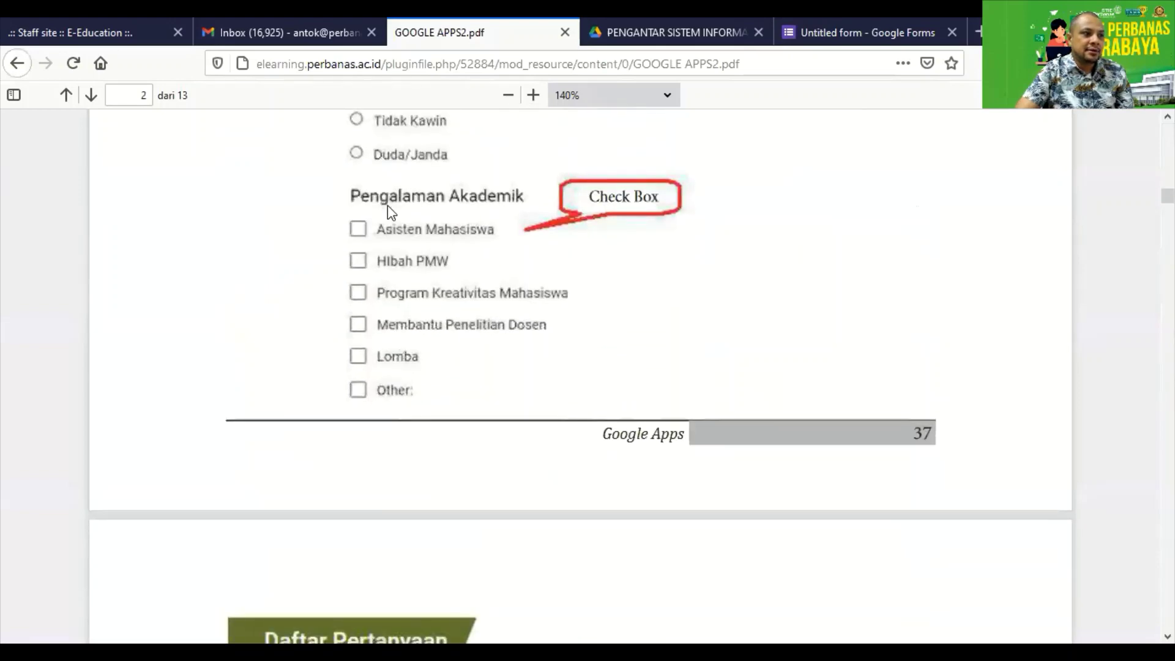
scroll(479, 343, "down", 4)
scroll(480, 343, "down", 3)
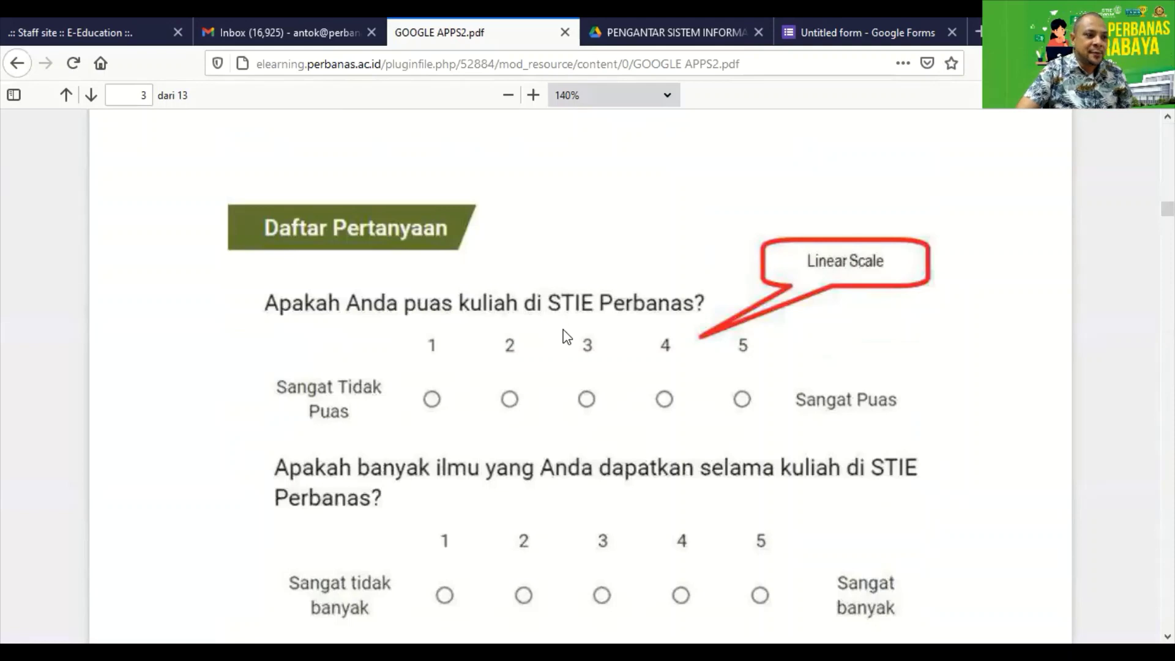
left_click(788, 44)
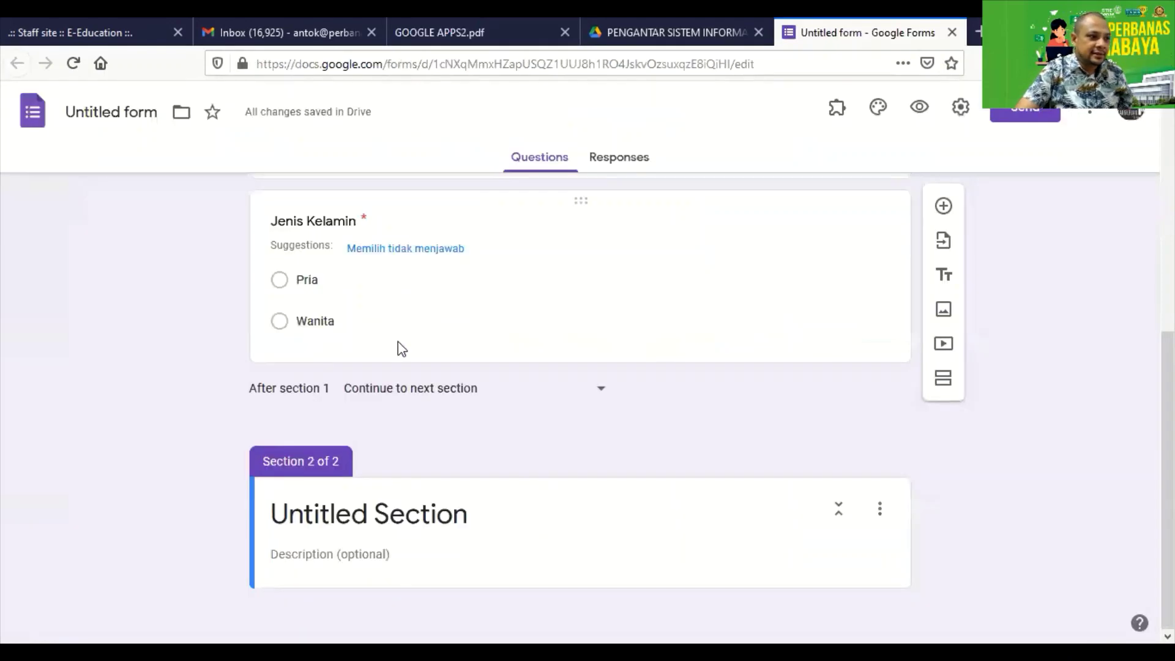
Rename the Untitled Section title to 'Survey'.
left_click(331, 530)
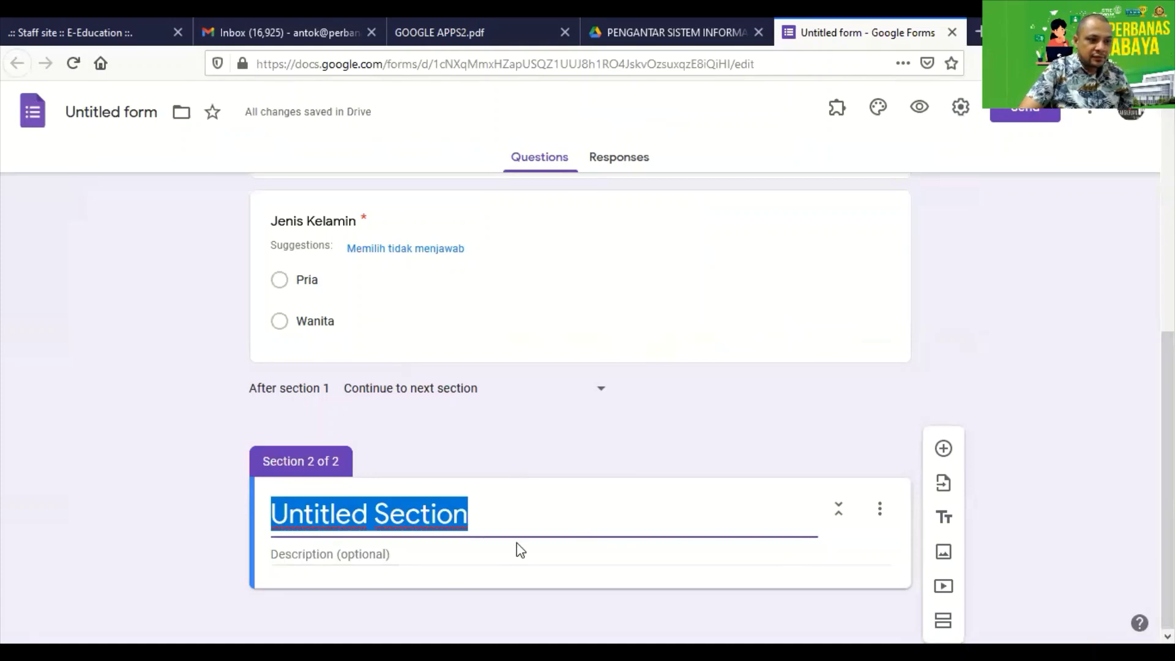
type("Survey")
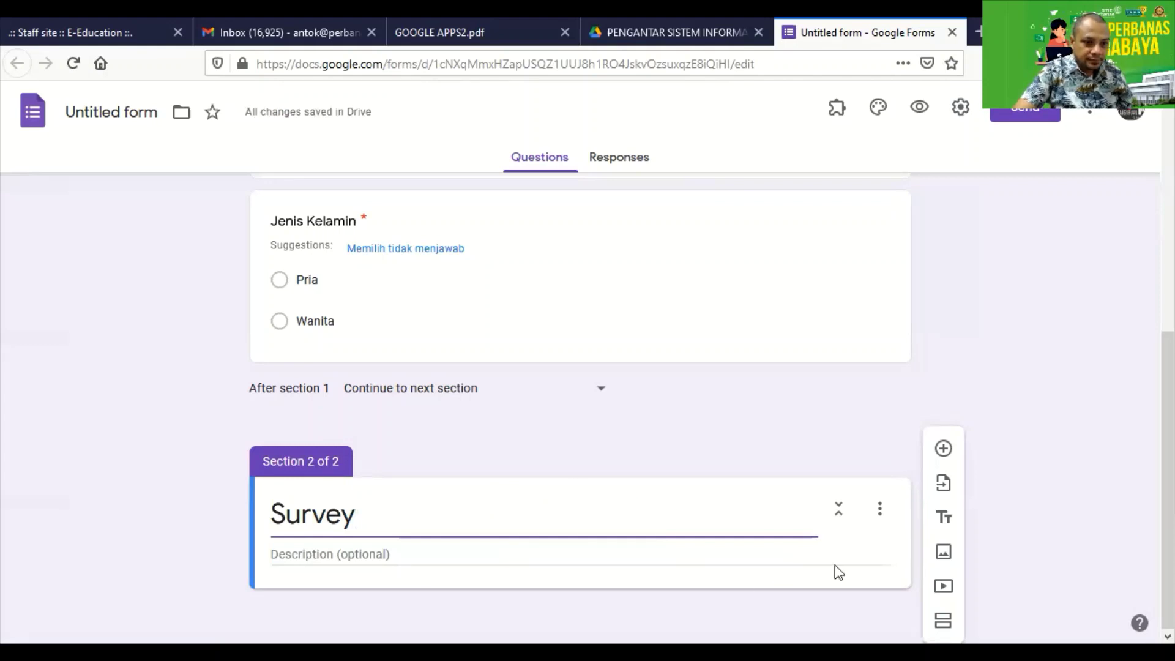
Add the question 'Apakah Anda Pusa Kuliah di STIE Perbanas Surabaya' and open its type list.
left_click(943, 454)
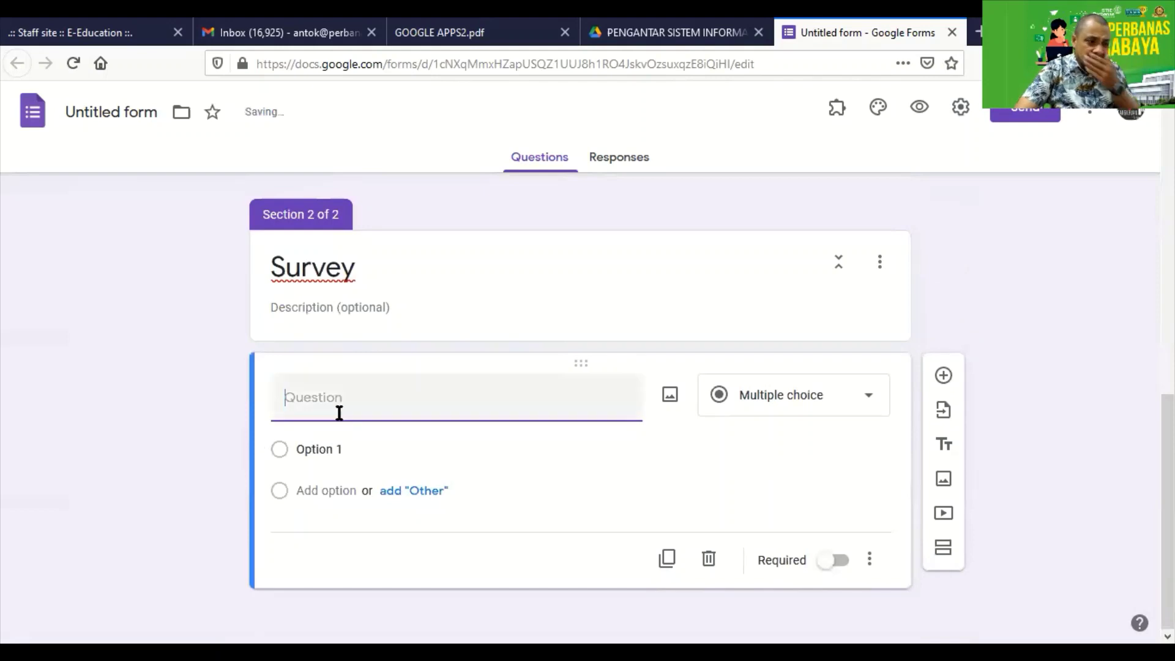
type("Apak")
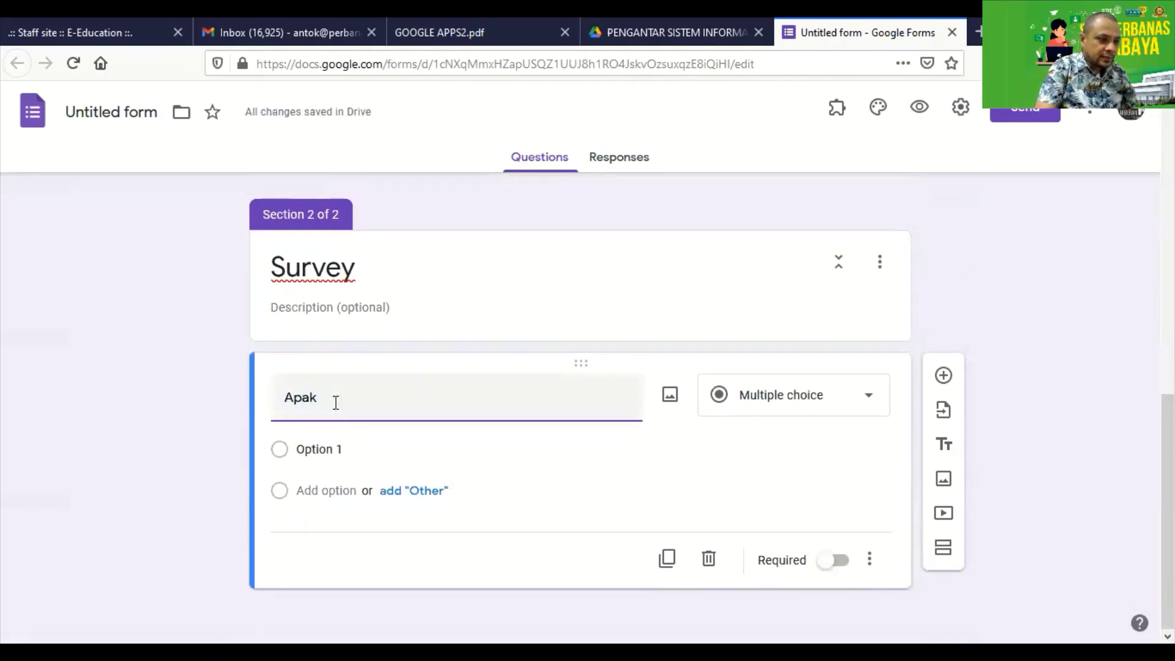
type("ah Anda")
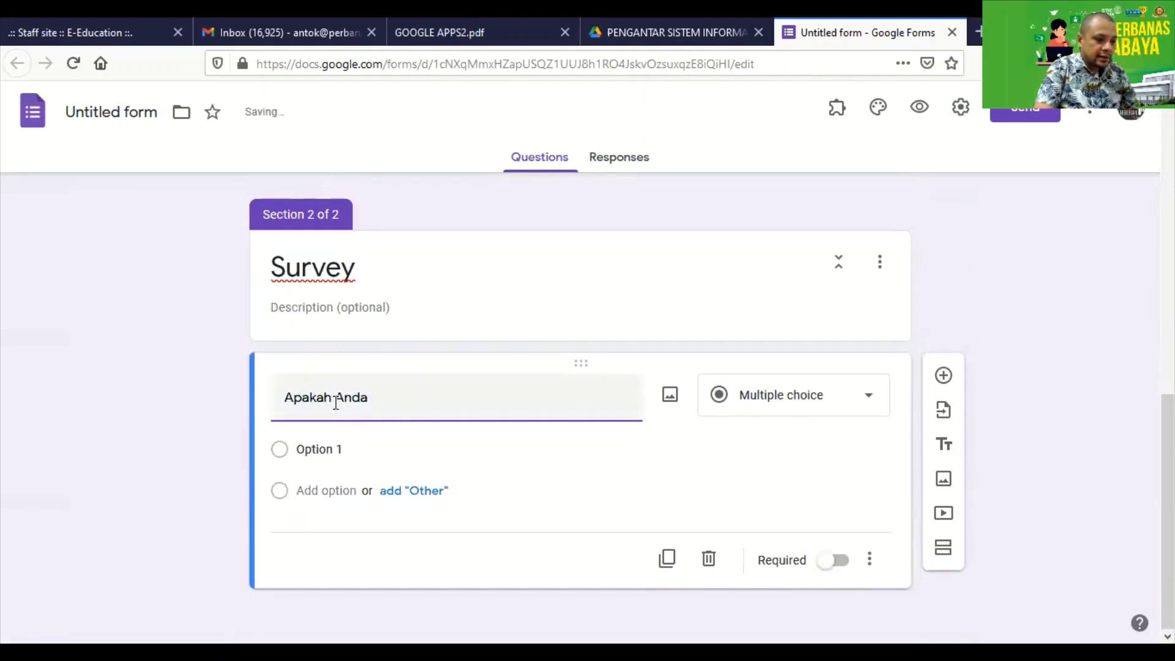
type(" Pusa Kuliah")
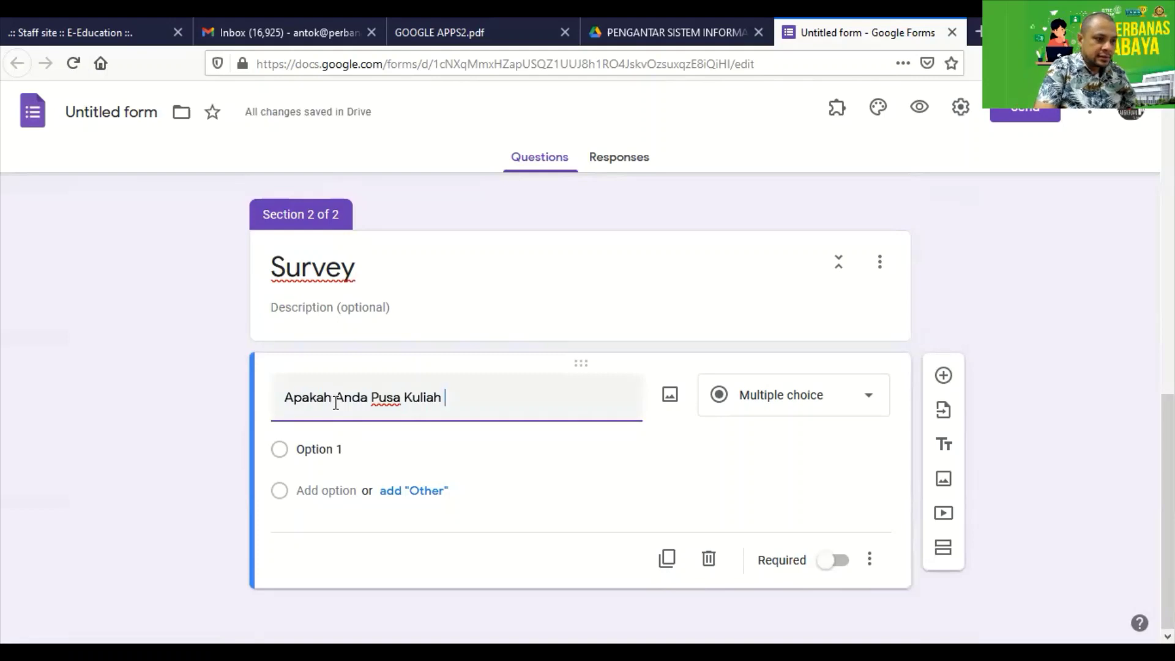
type(" di S")
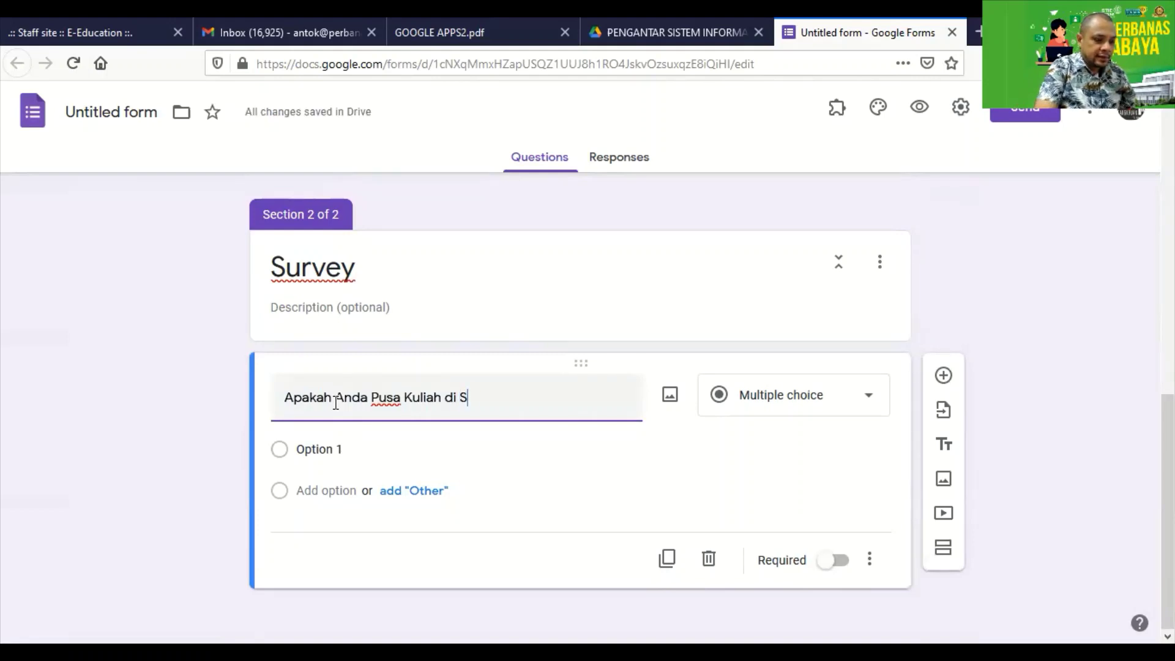
type("TIE Perbanas S")
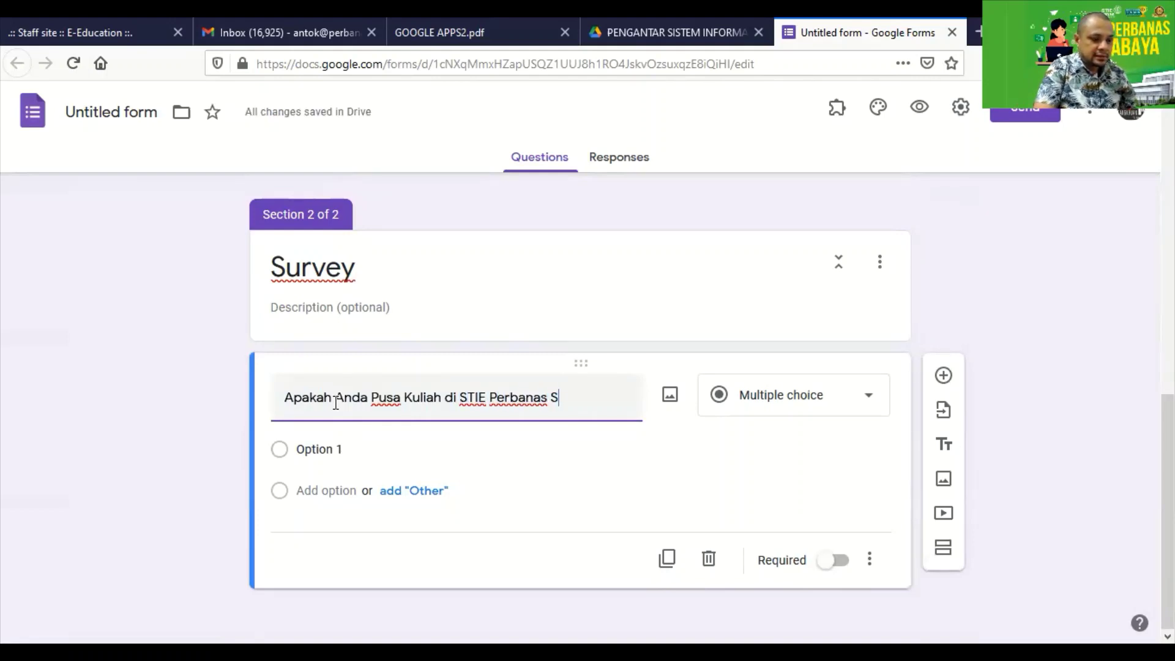
type("urabaya")
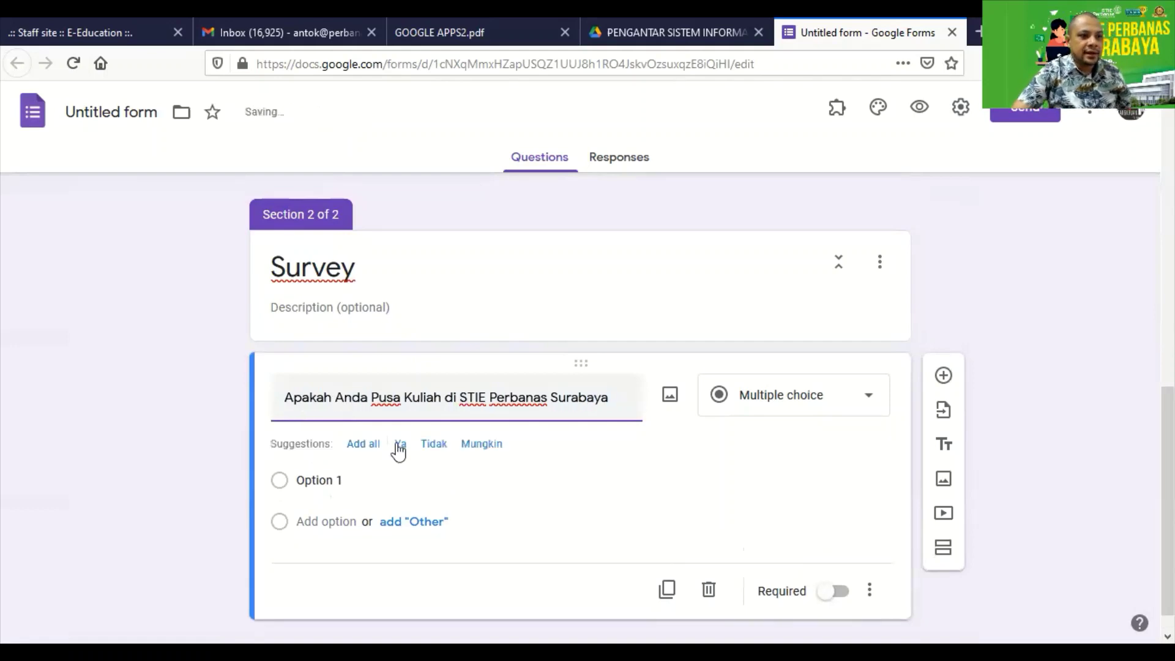
left_click(823, 403)
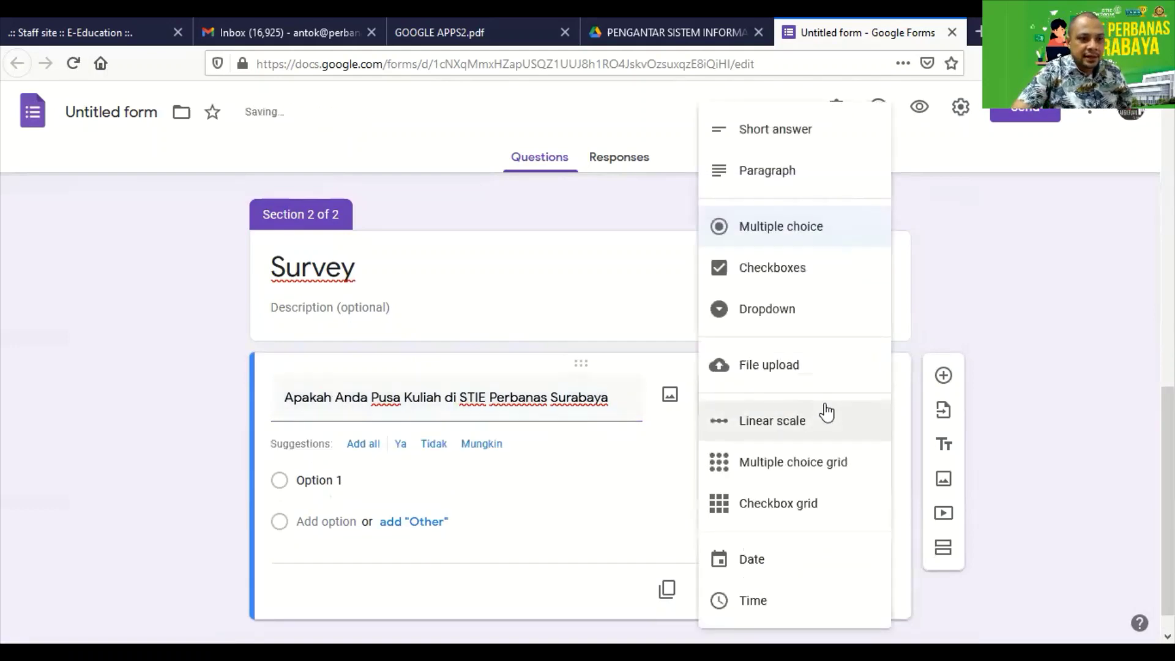
Make it a required 1–5 linear scale labelled 'Tidak Puas' to 'Sangat Puas'.
left_click(784, 430)
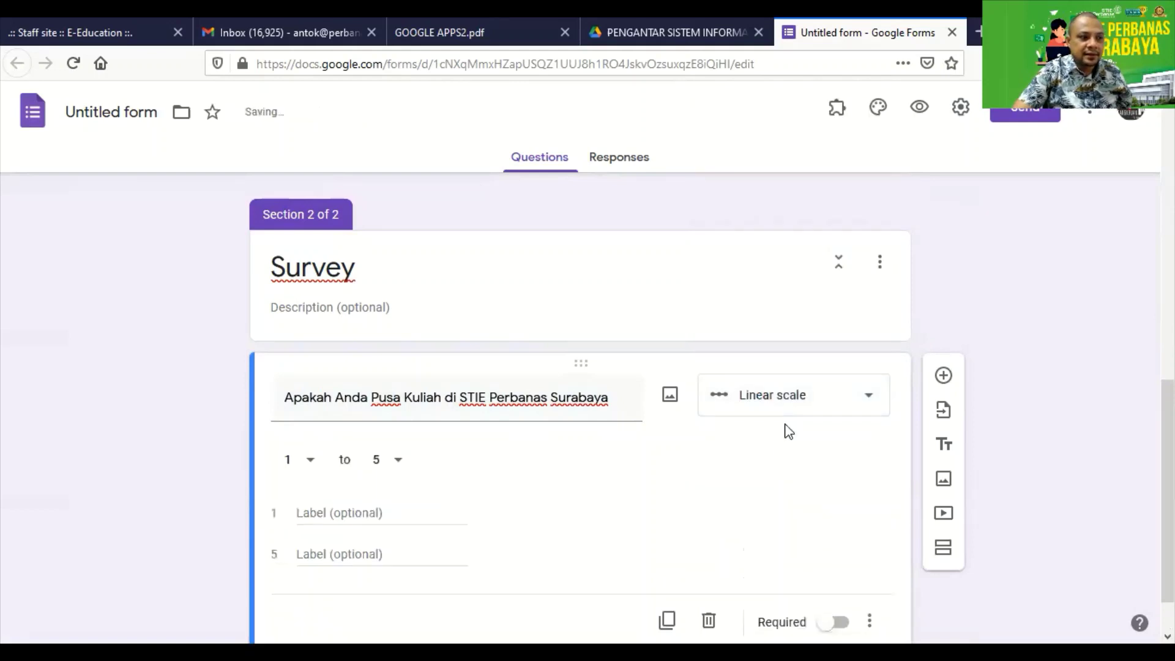
left_click(327, 513)
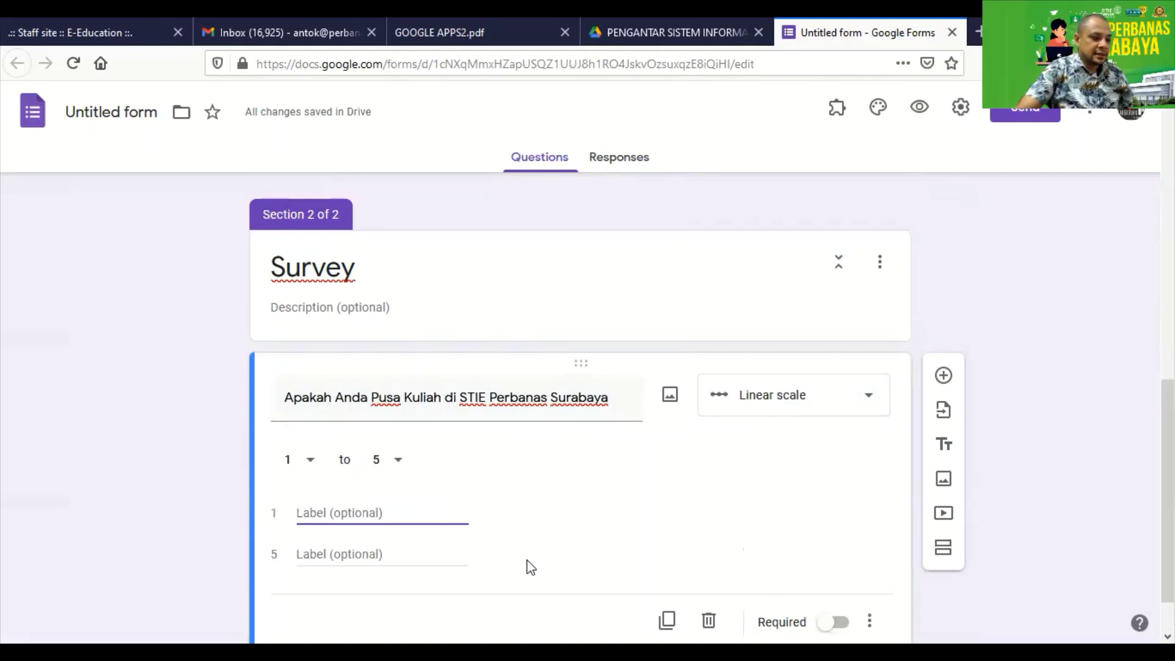
type("Tidak Pusa")
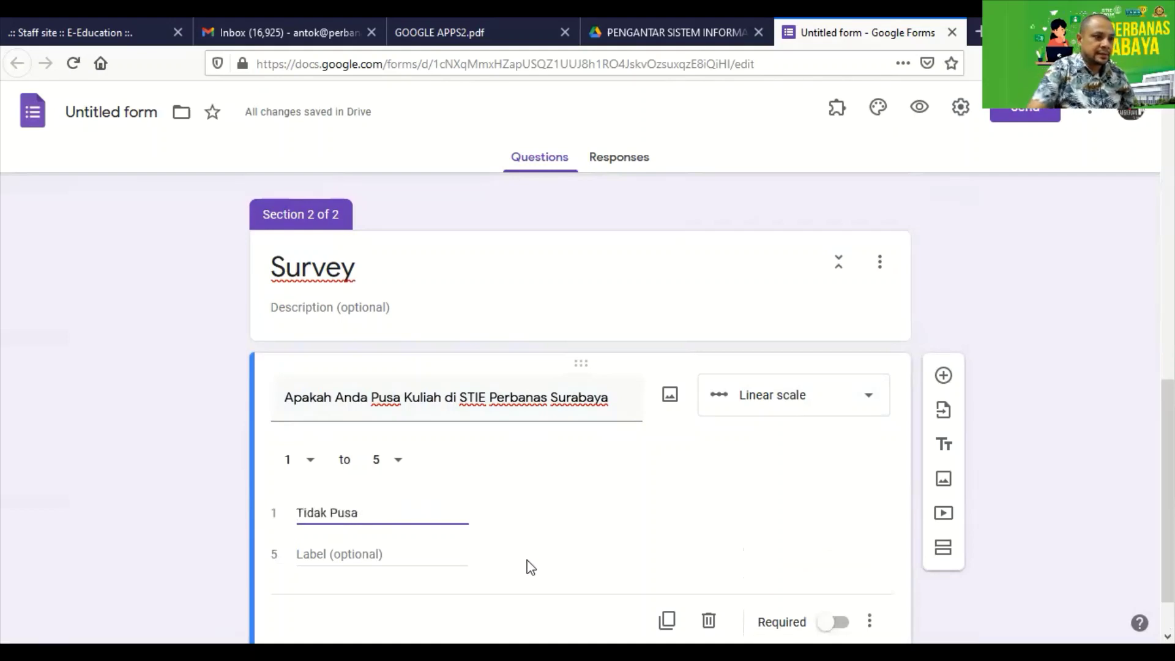
key("BackSpace")
key("BackSpace")
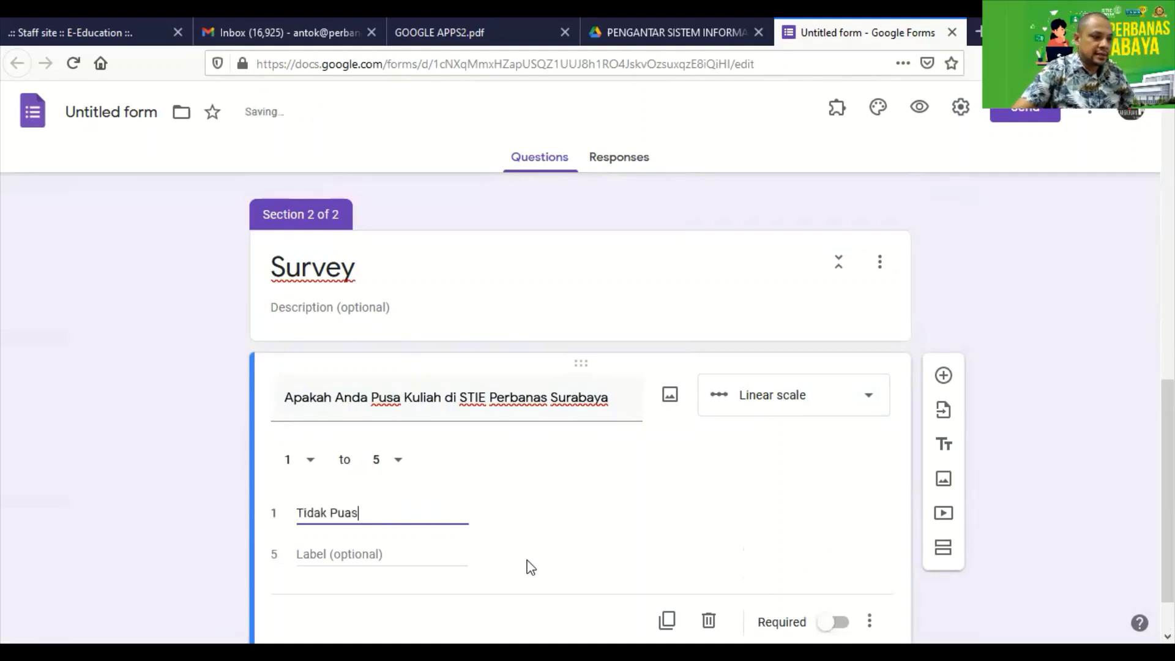
left_click(342, 556)
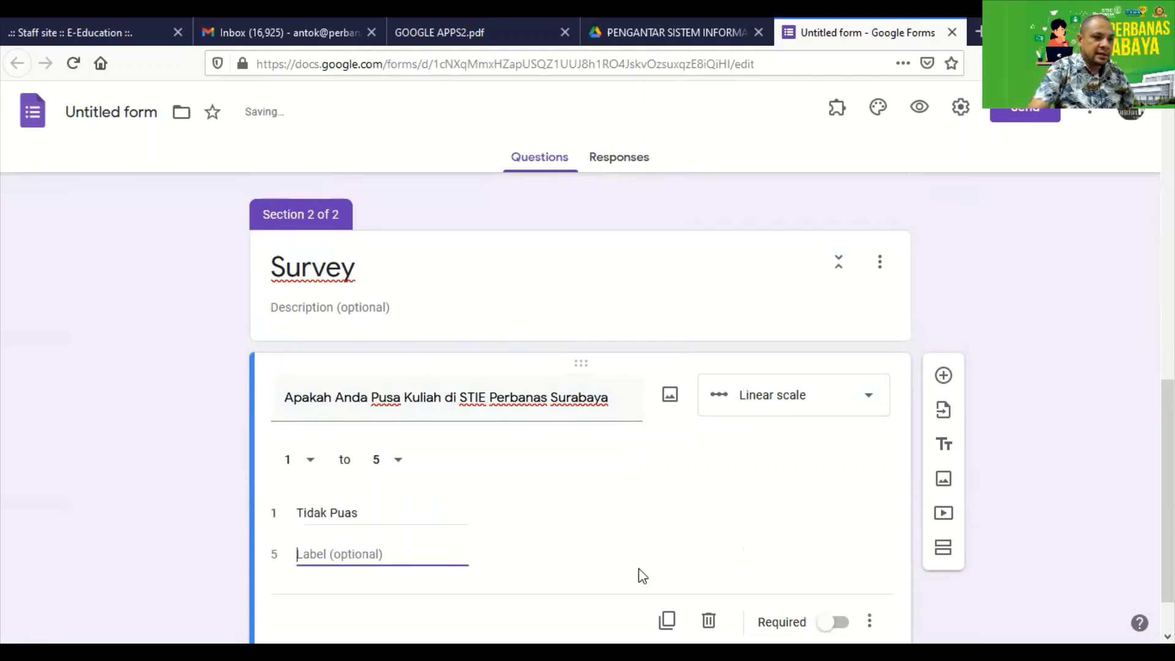
type("Sangat P")
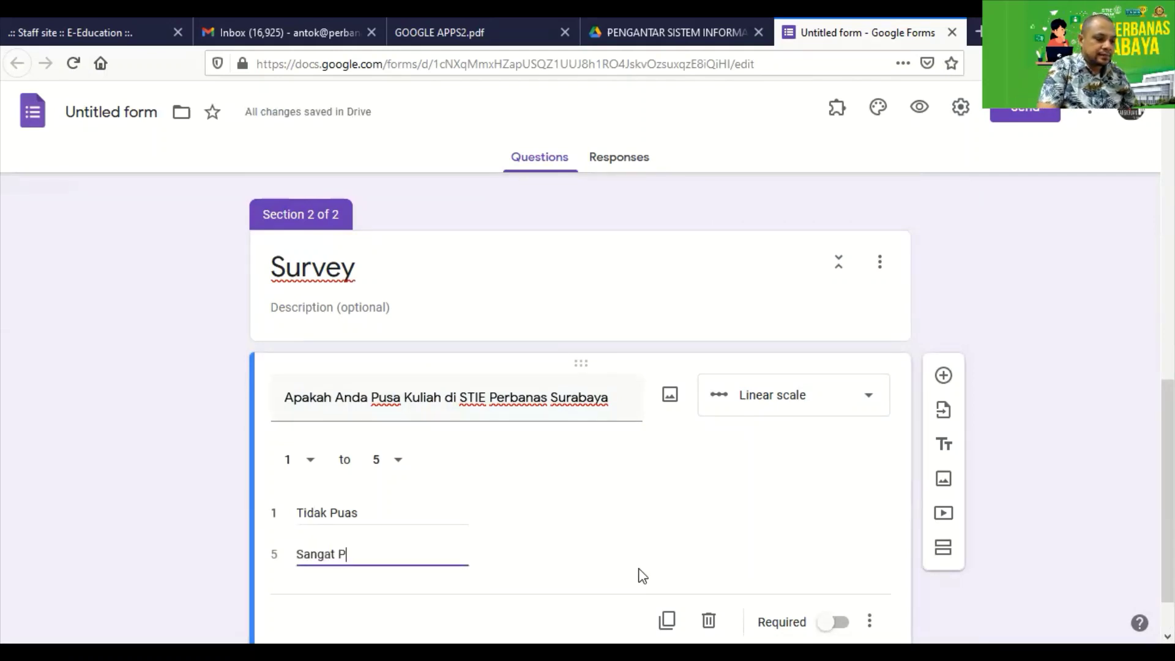
type("UASuas")
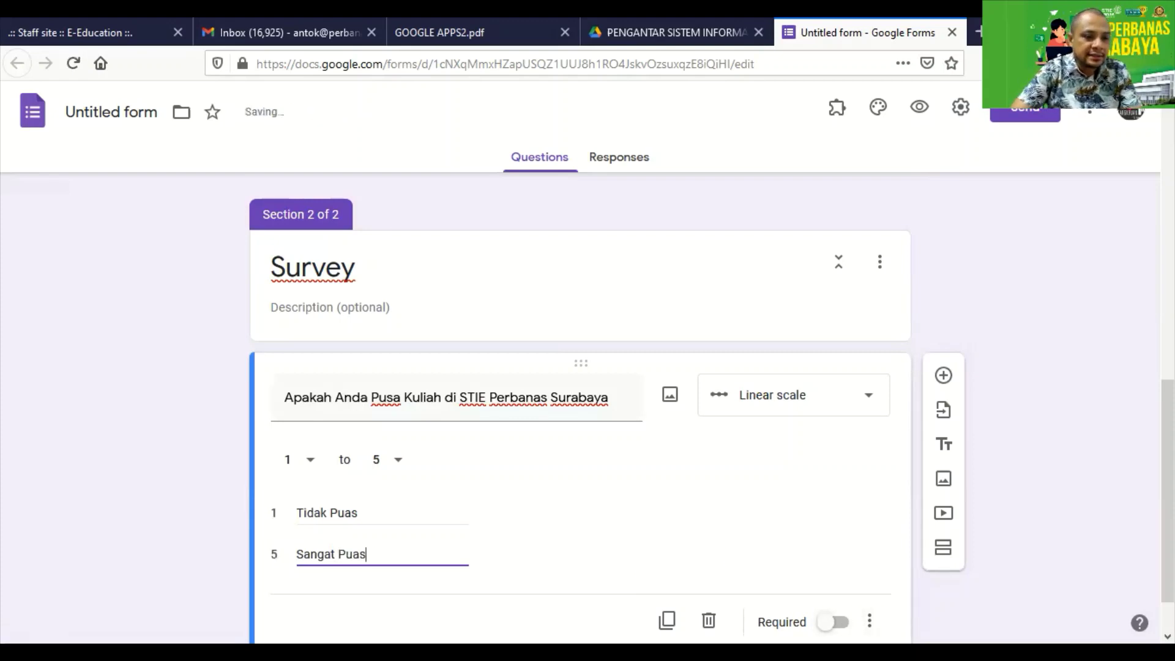
left_click(843, 623)
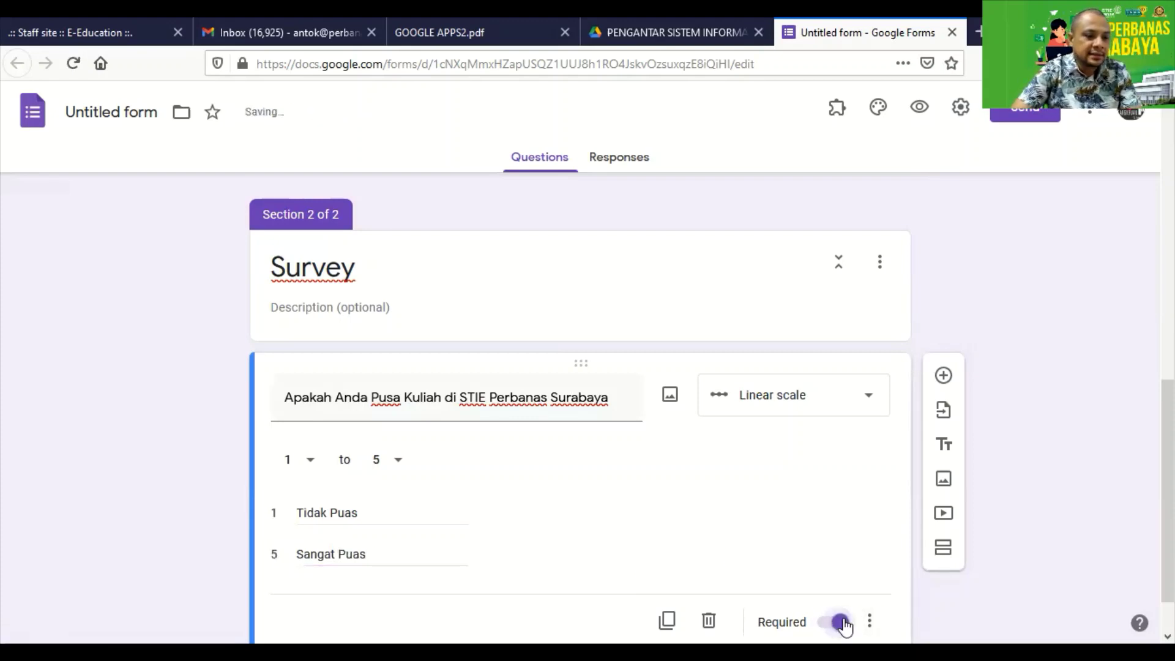
Correct 'Pusa' to 'Puas' in the question title.
triple_click(402, 398)
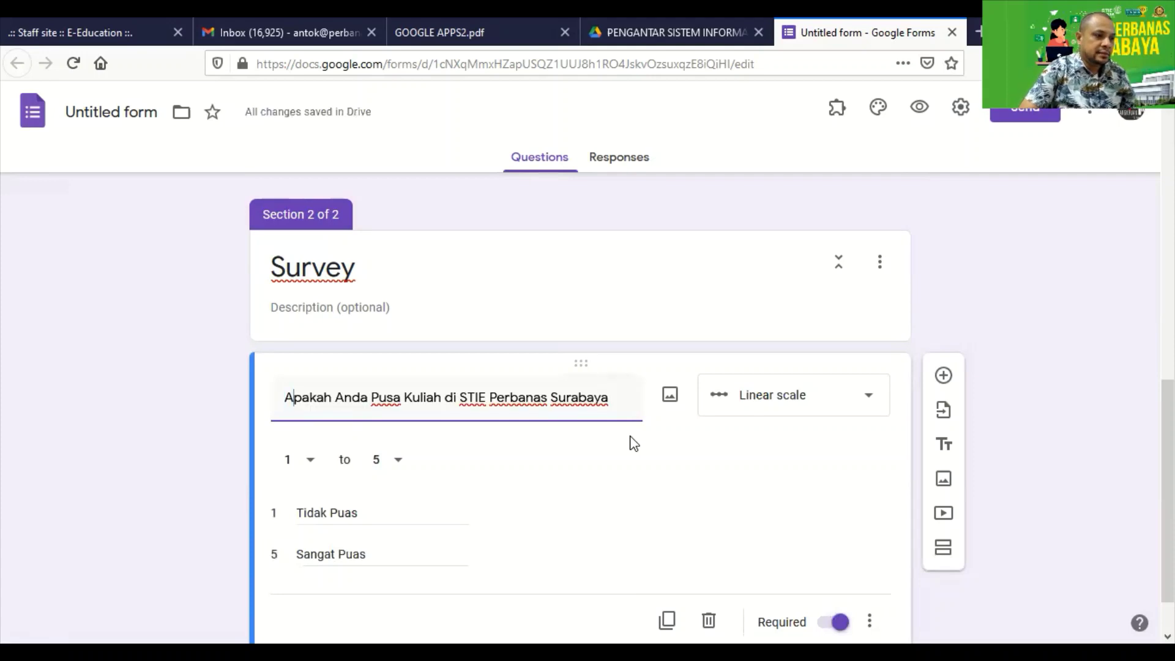
type("a")
key("Right")
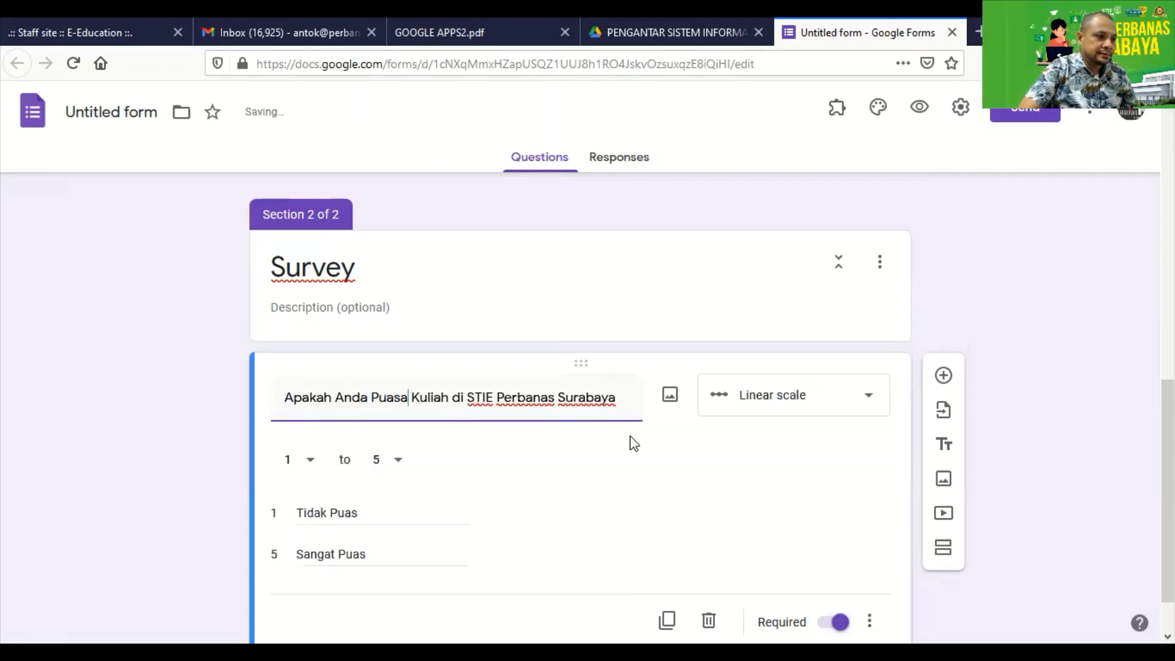
key("Delete")
Review the form, then check the next linear-scale question in GOOGLE APPS2.pdf.
scroll(680, 444, "down", 1)
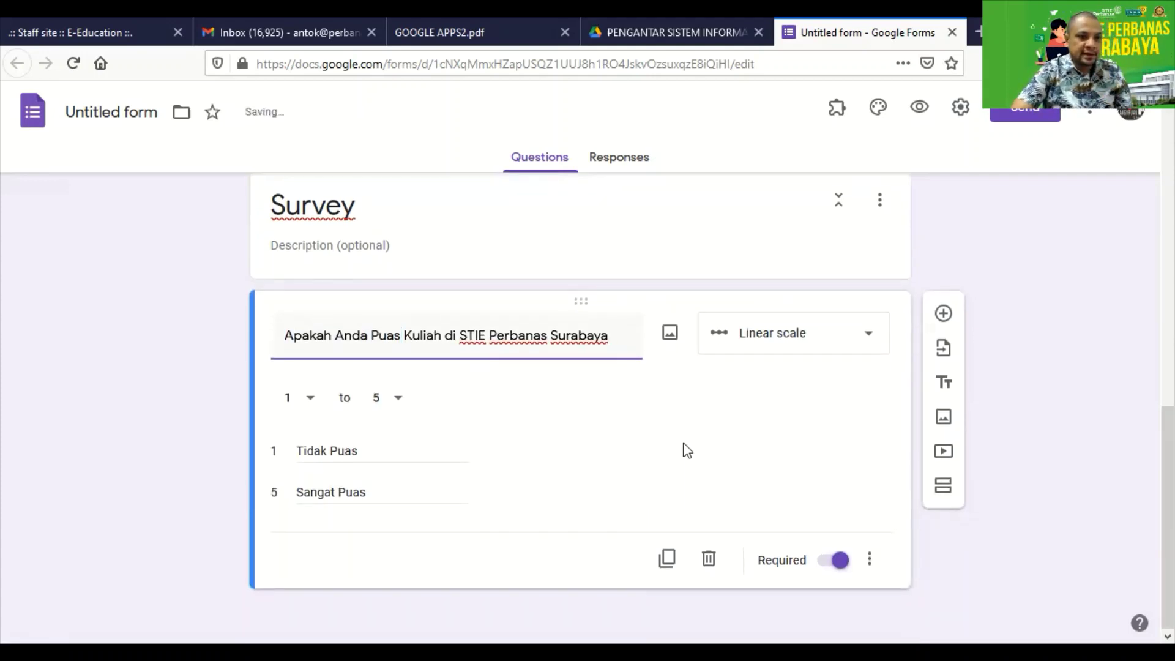
scroll(429, 404, "up", 3)
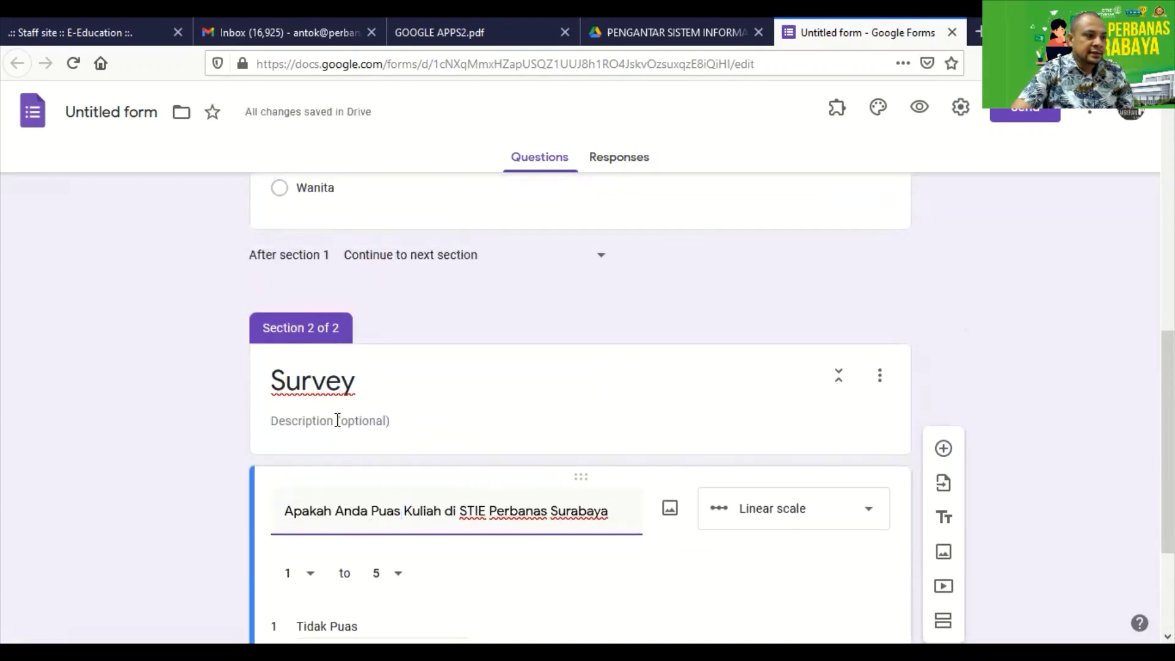
scroll(376, 418, "up", 10)
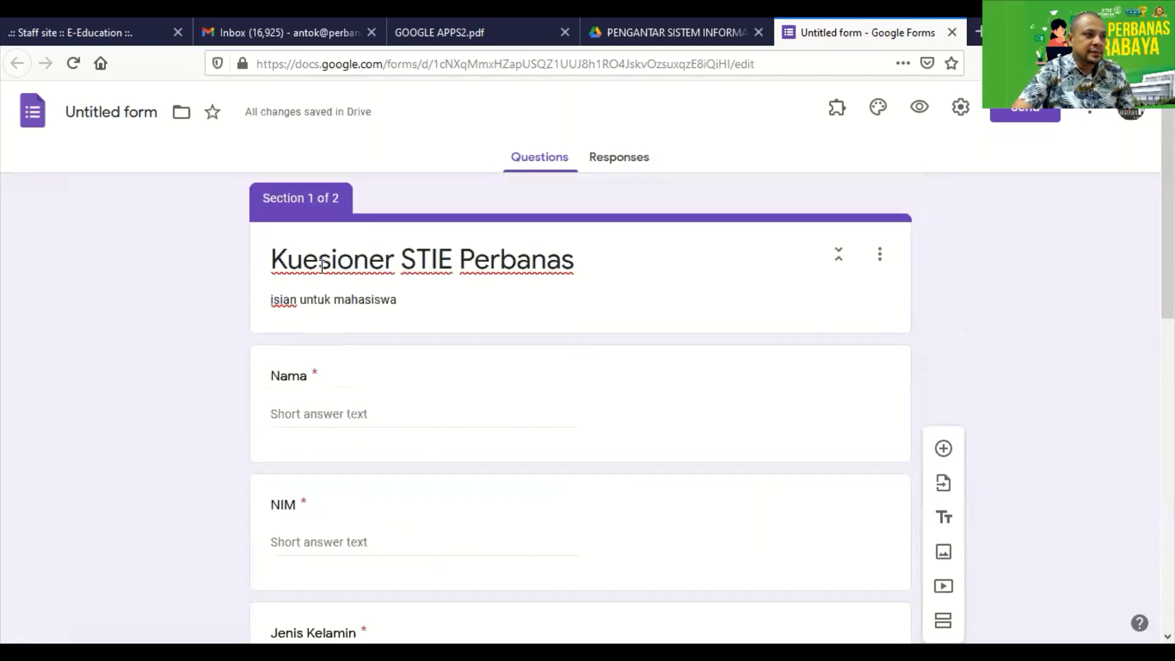
scroll(397, 276, "down", 10)
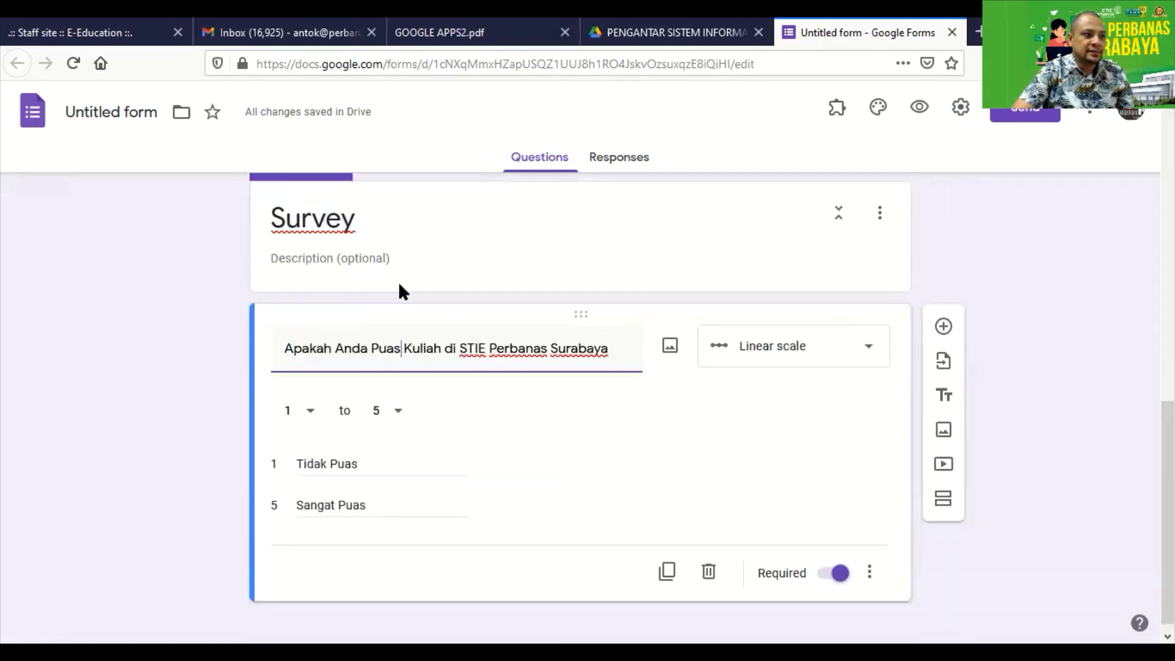
left_click(439, 33)
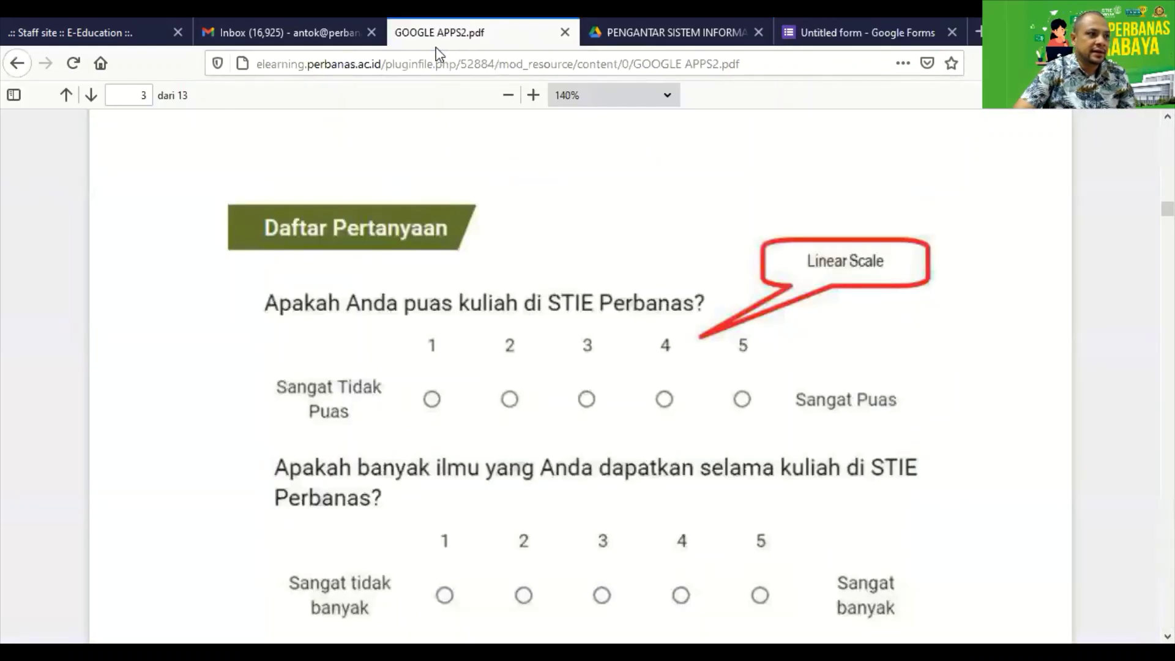
scroll(614, 303, "down", 3)
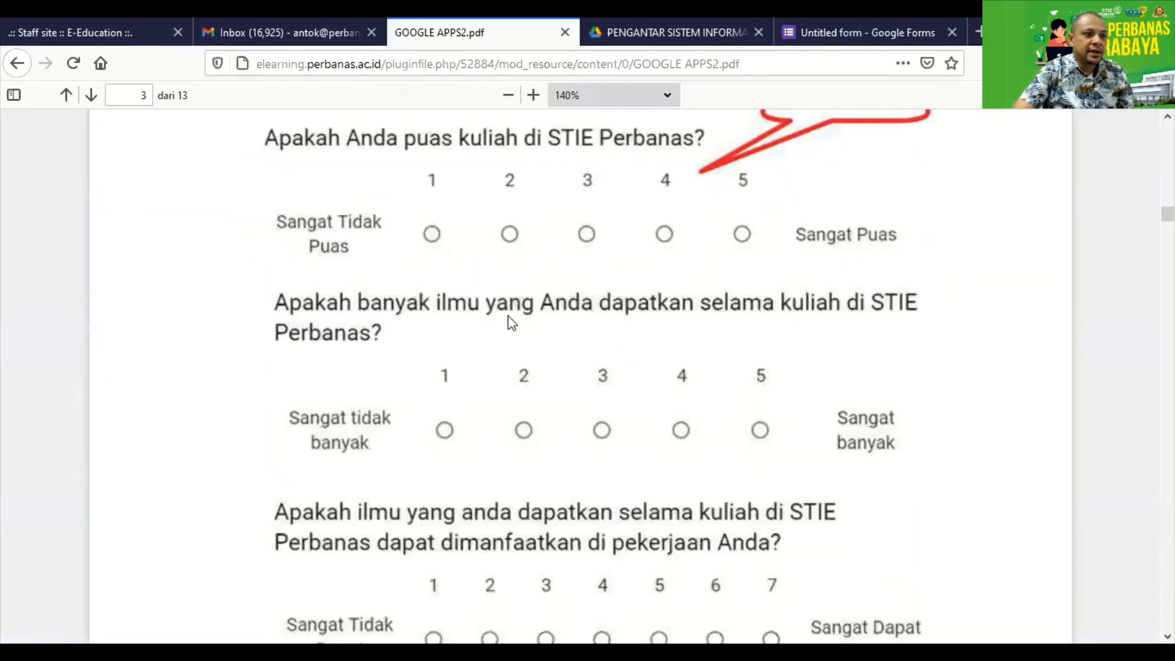
left_click(824, 38)
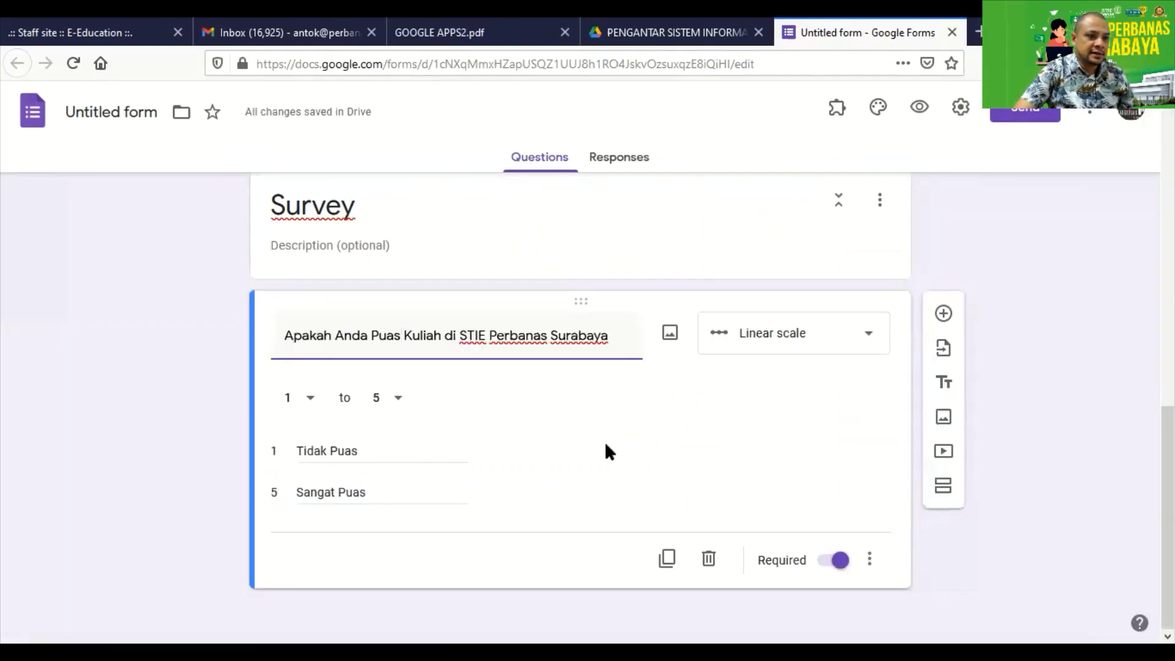
Add a question after the satisfaction scale titled 'Apakah banyak ilmu selama kuliah di STIE Perbanas Surabaya'.
left_click(943, 317)
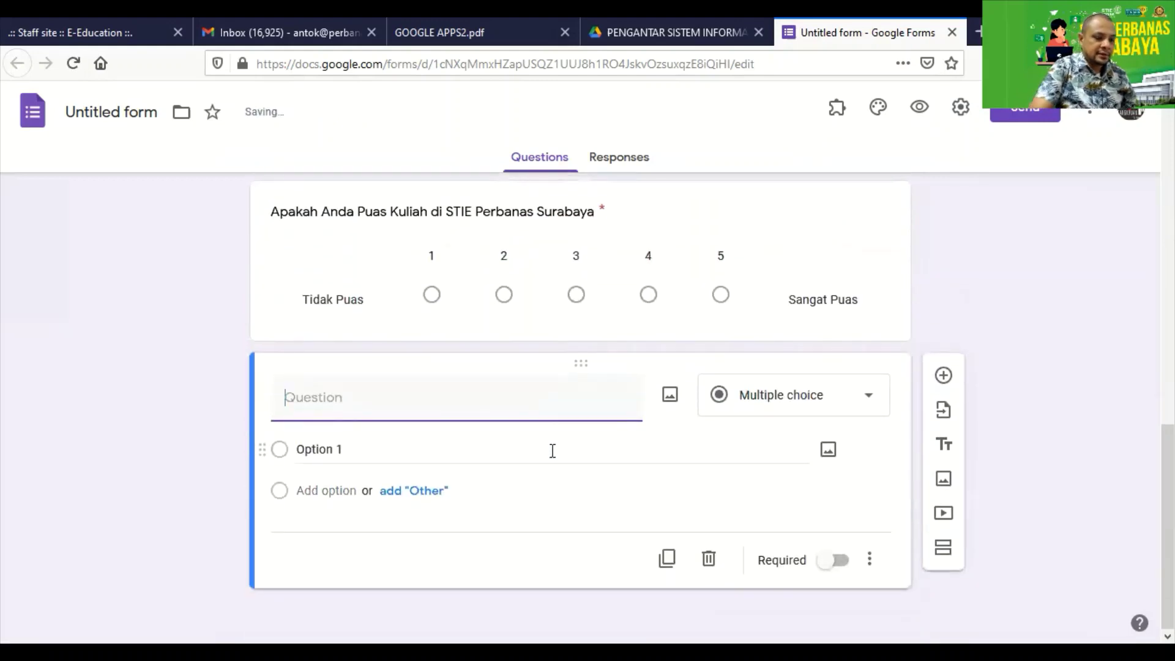
type("Apakah ")
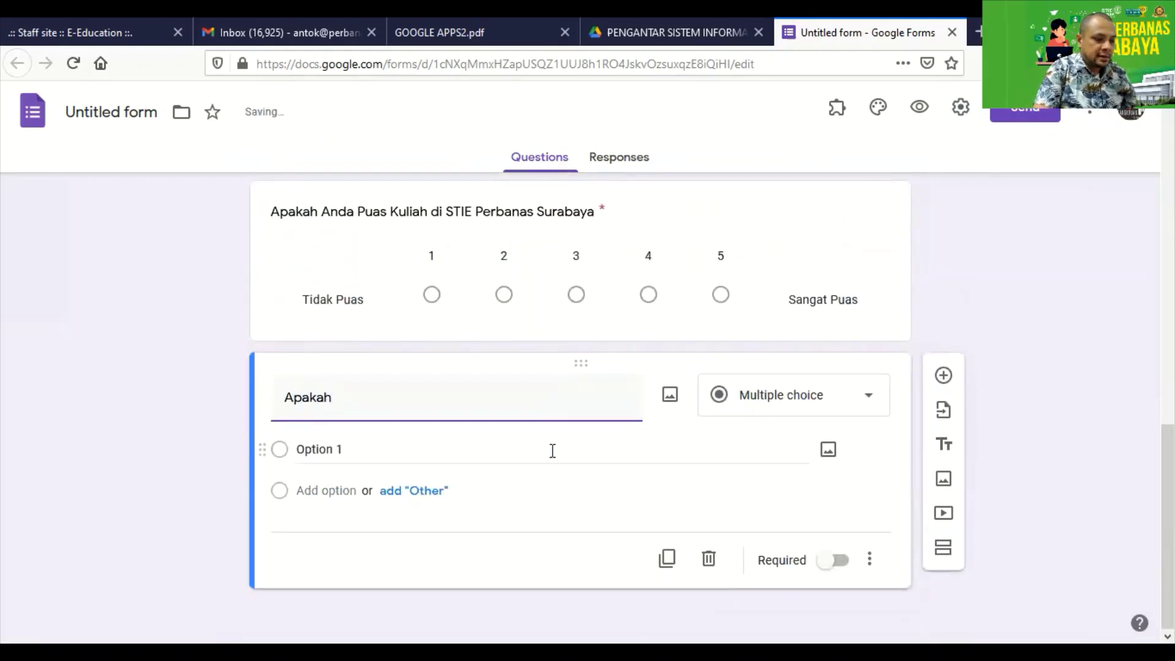
type("anda")
key("BackSpace")
key("BackSpace")
key("BackSpace")
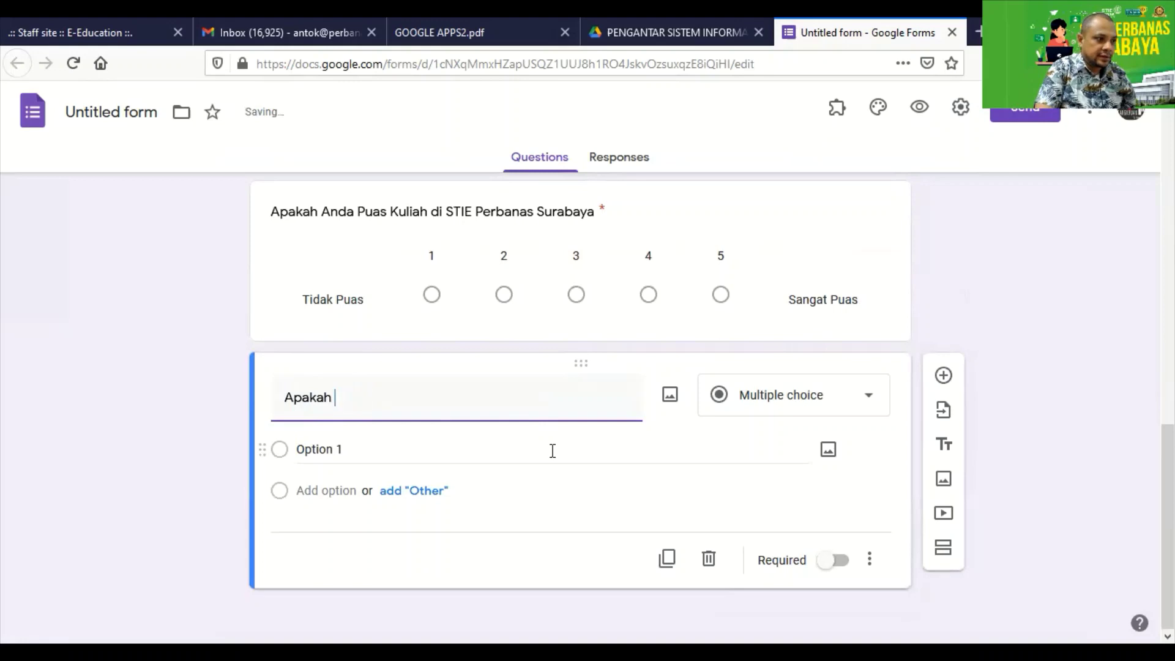
type("anda")
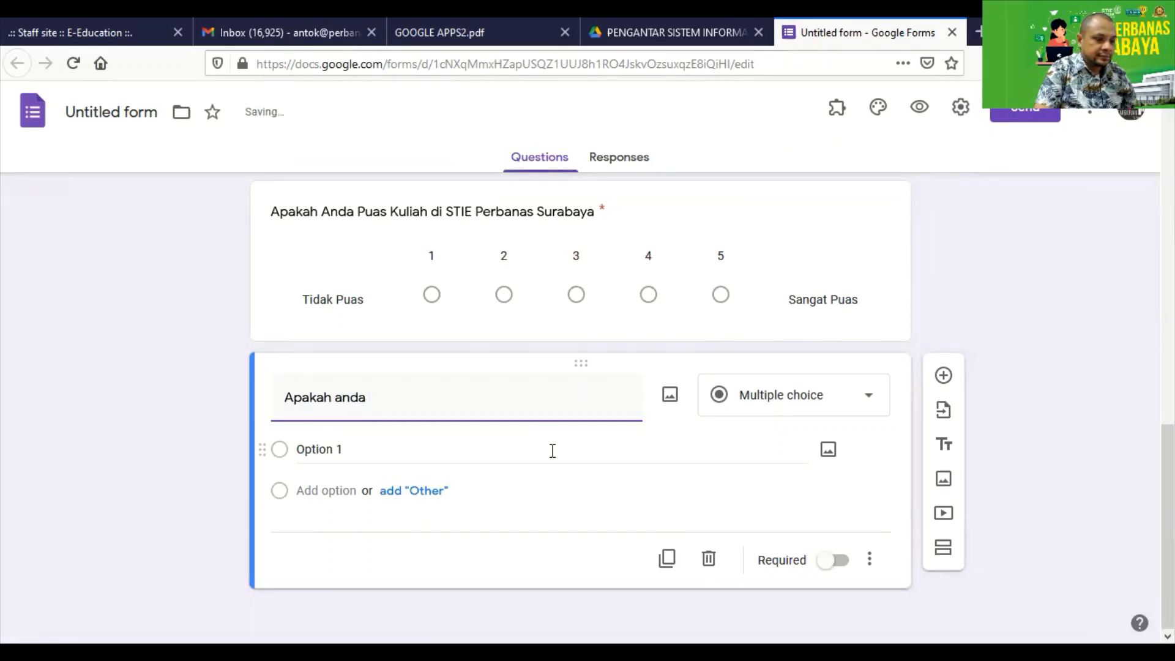
key("alt")
left_click(436, 60)
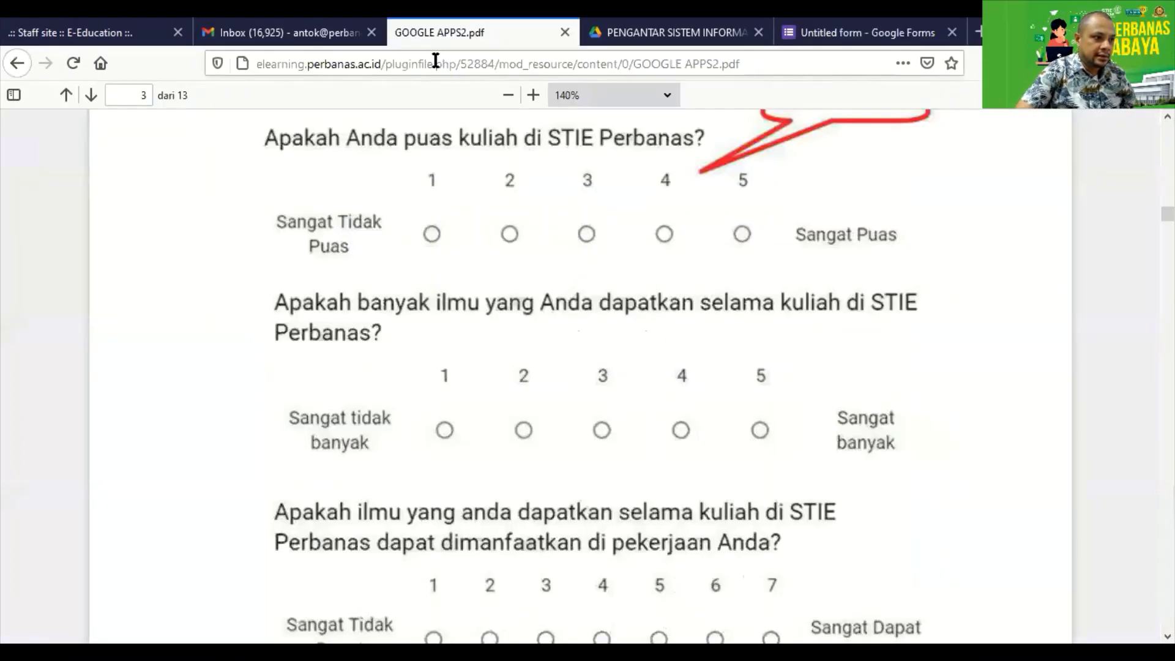
left_click(783, 44)
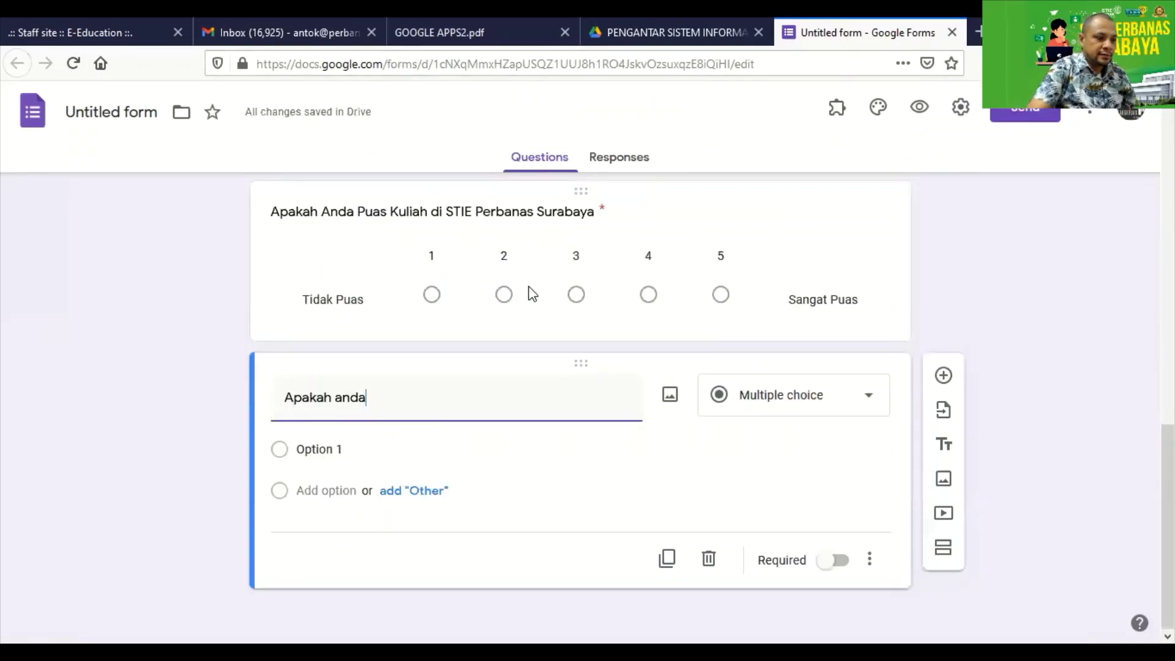
key("BackSpace")
key("BackSpace")
key("BackSpace")
type("banyak ")
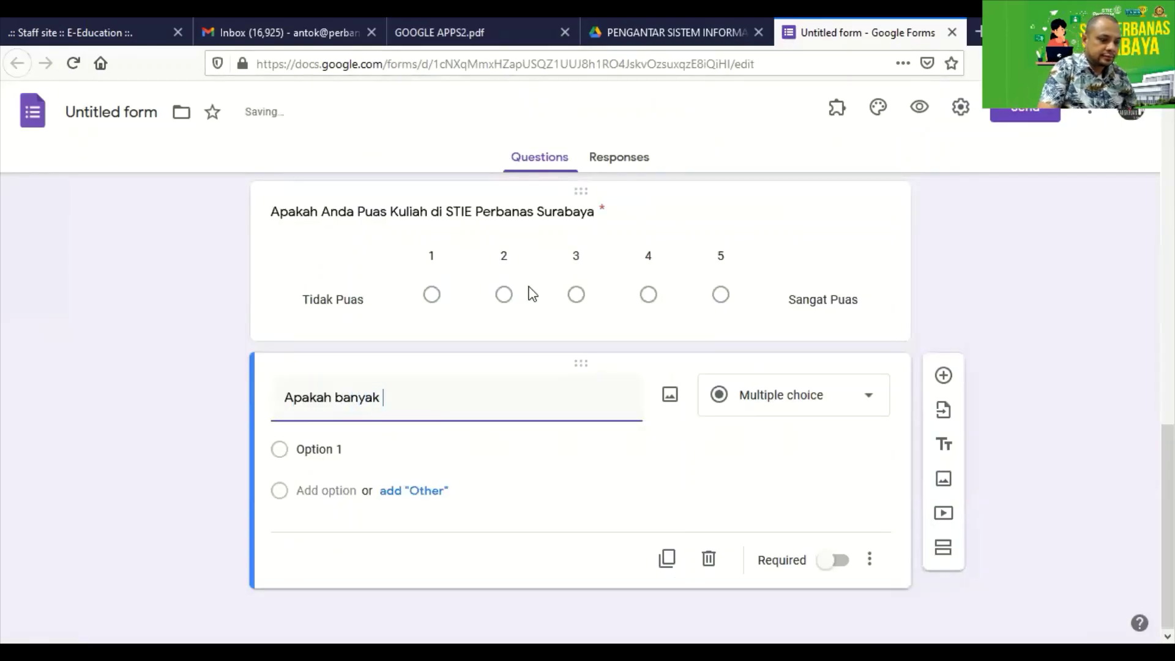
type("ilmu selama")
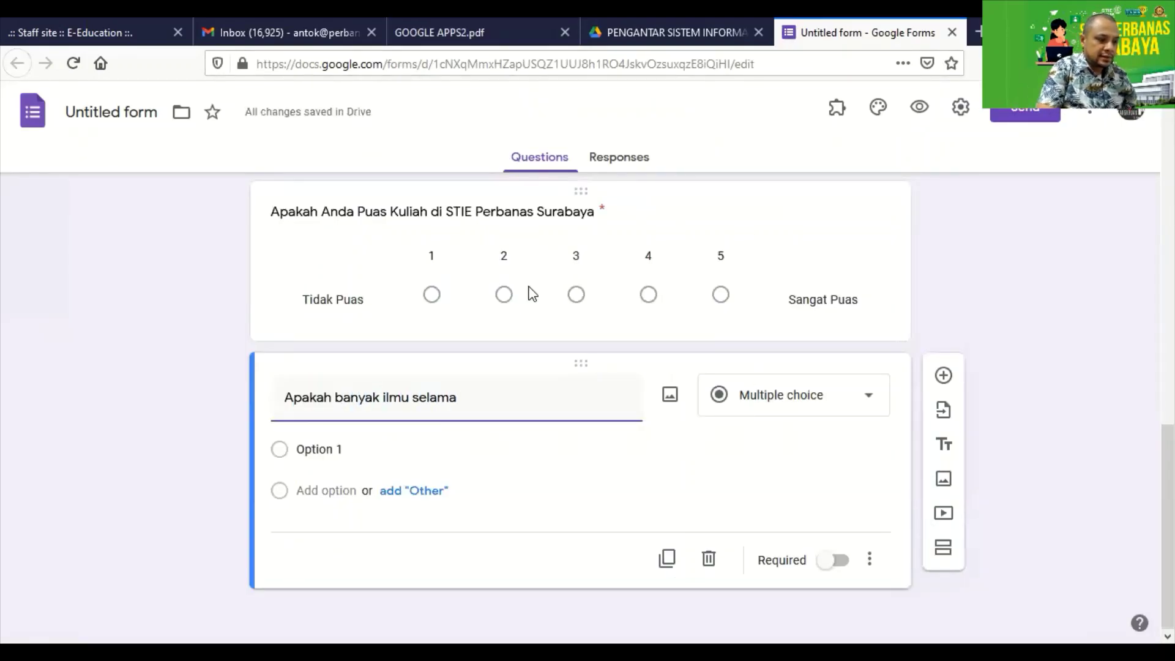
type(" kuliah")
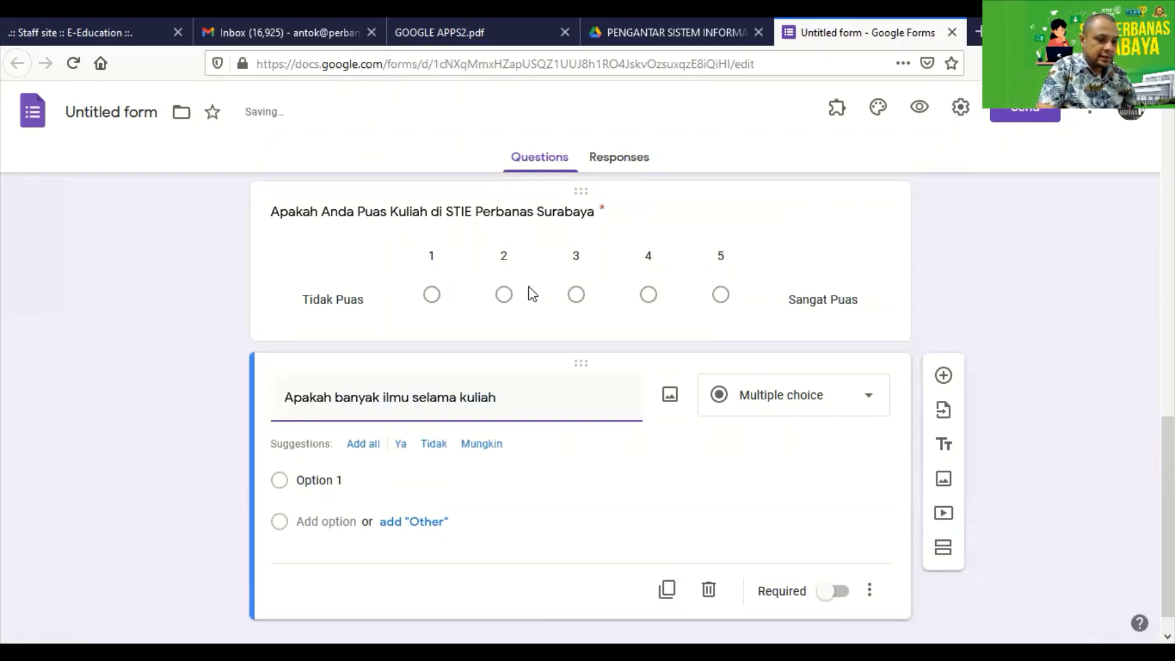
type(" di STIE Perbana")
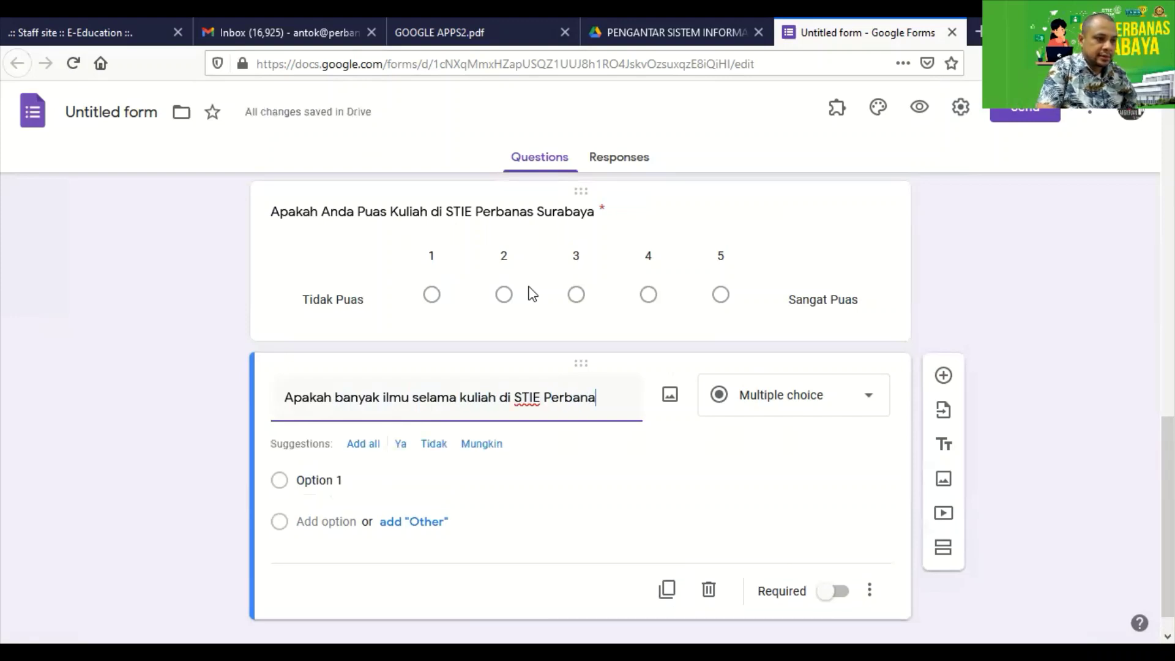
type("s Surabaya")
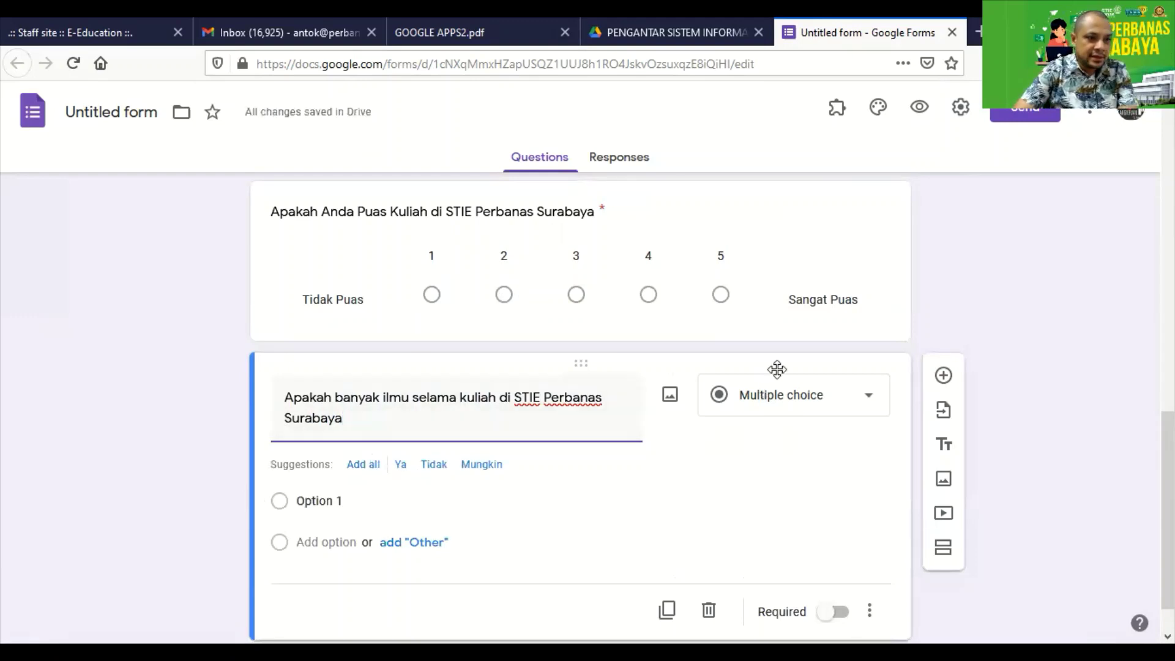
Turn the new question into a linear scale labelled 'Tidak Puas' and 'Sangat'.
left_click(806, 404)
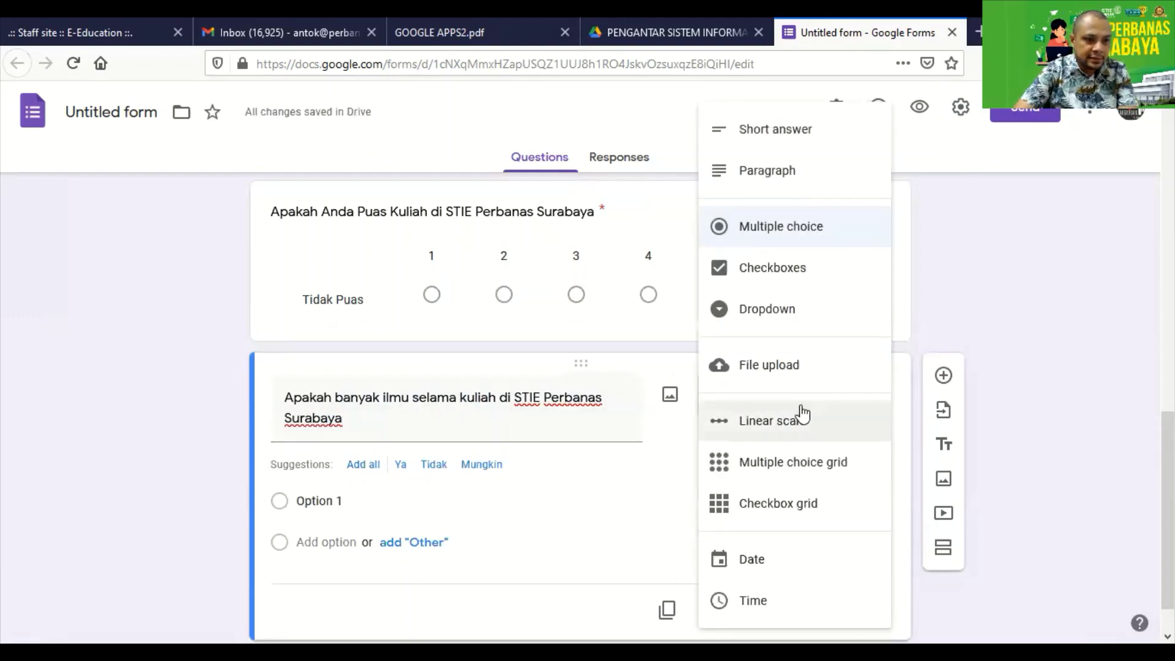
left_click(796, 428)
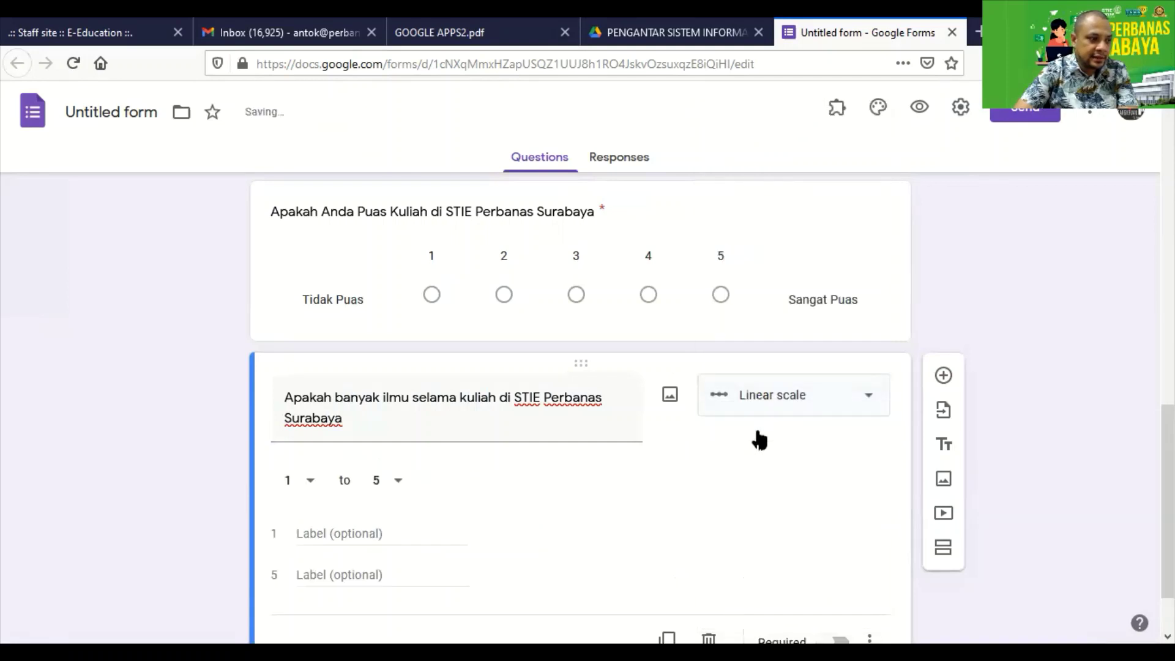
left_click(334, 533)
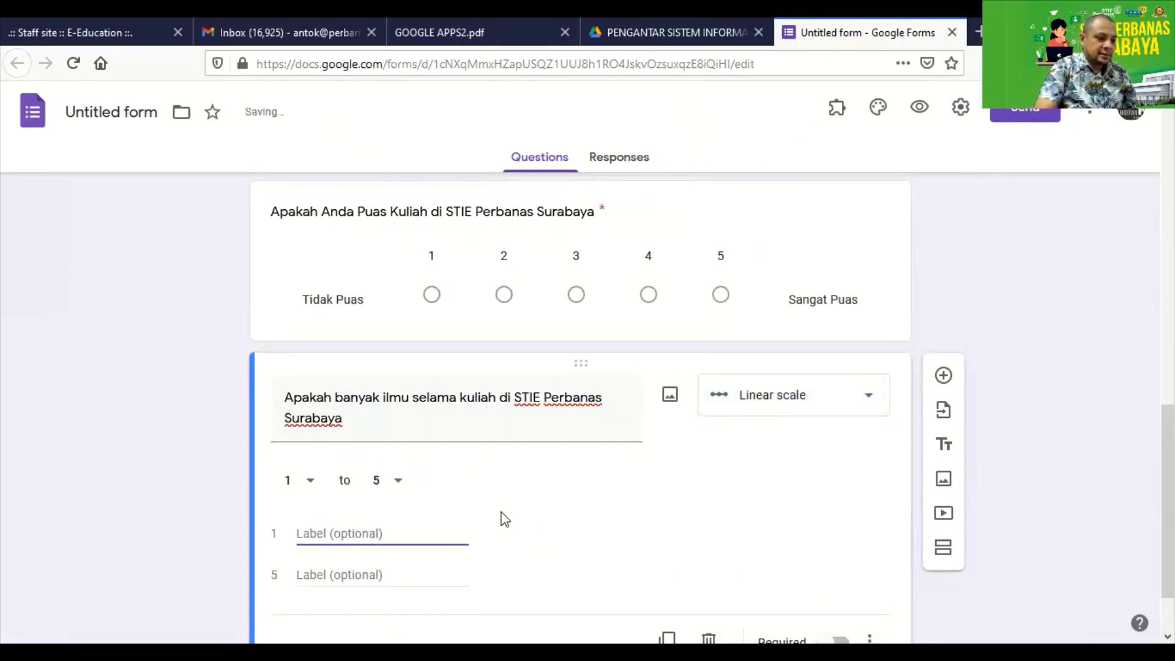
type("Tidak P")
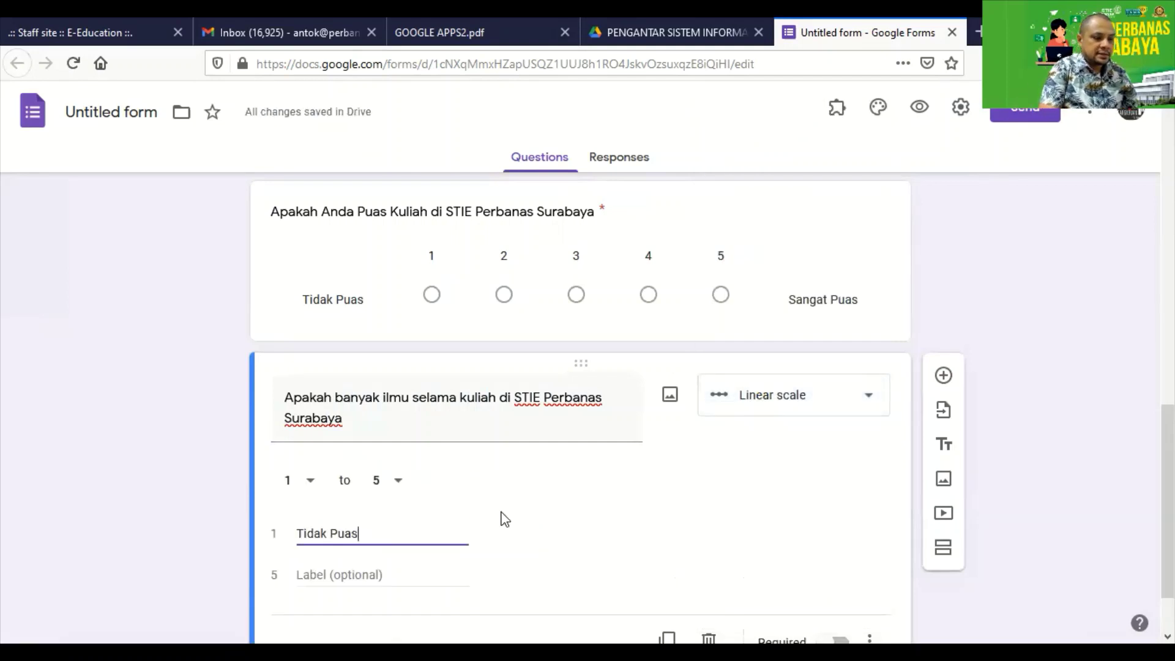
type("uas")
left_click(417, 582)
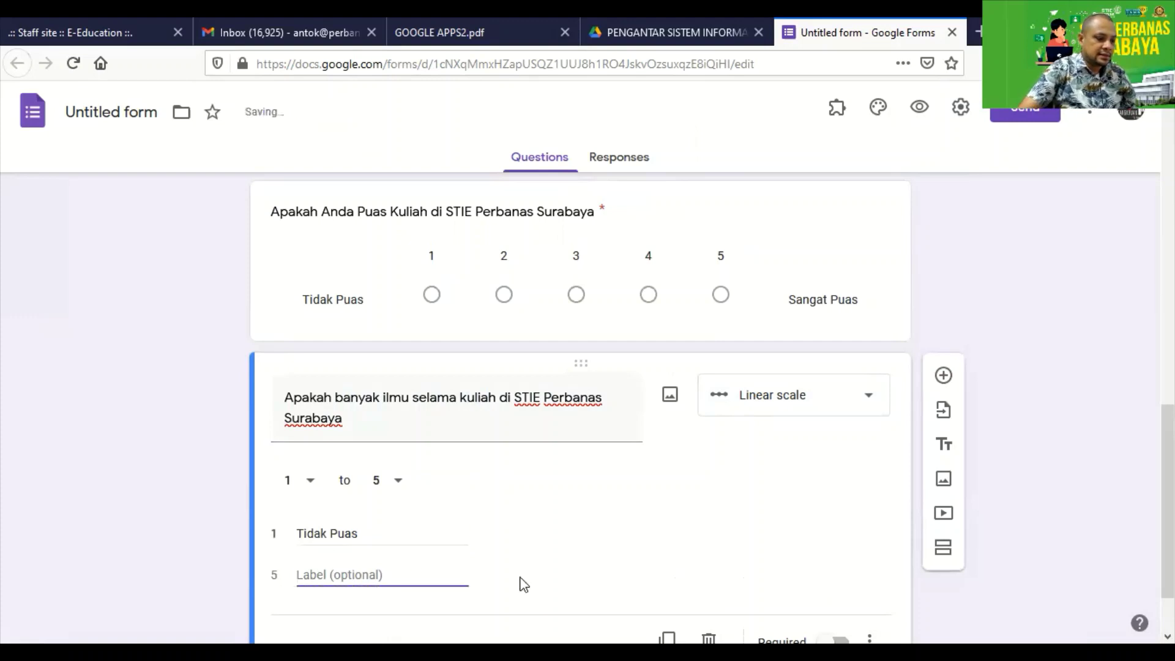
type("Sangat Puas")
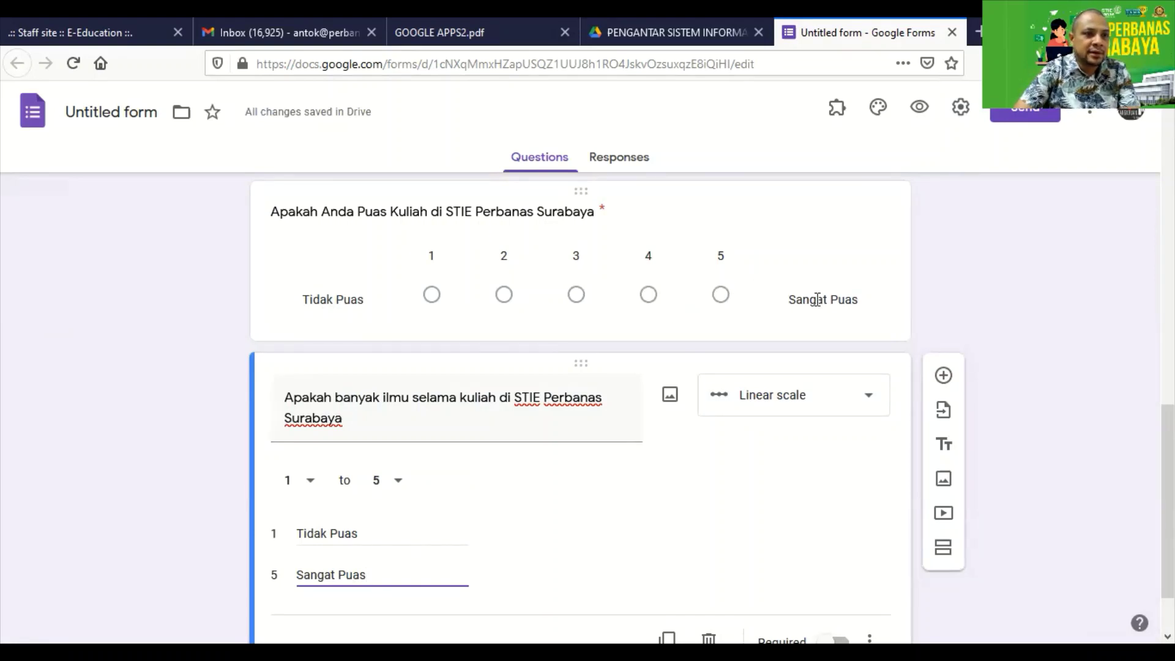
Mark the Surabaya scale question required and view the reference PDF questionnaire.
scroll(716, 380, "down", 1)
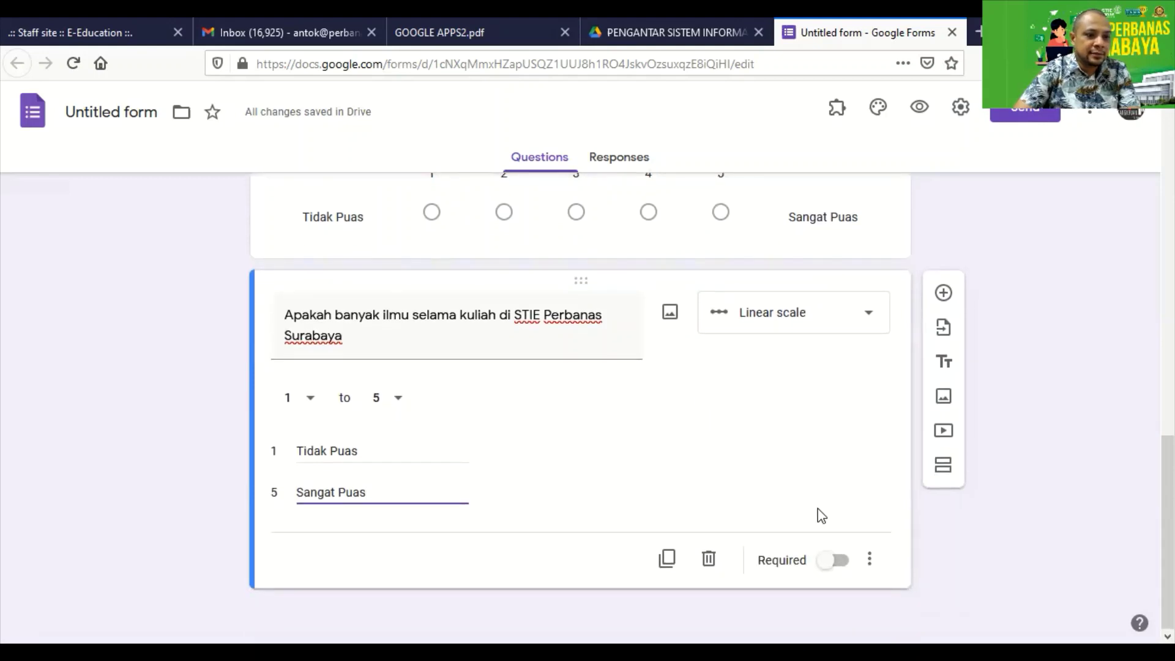
left_click(840, 562)
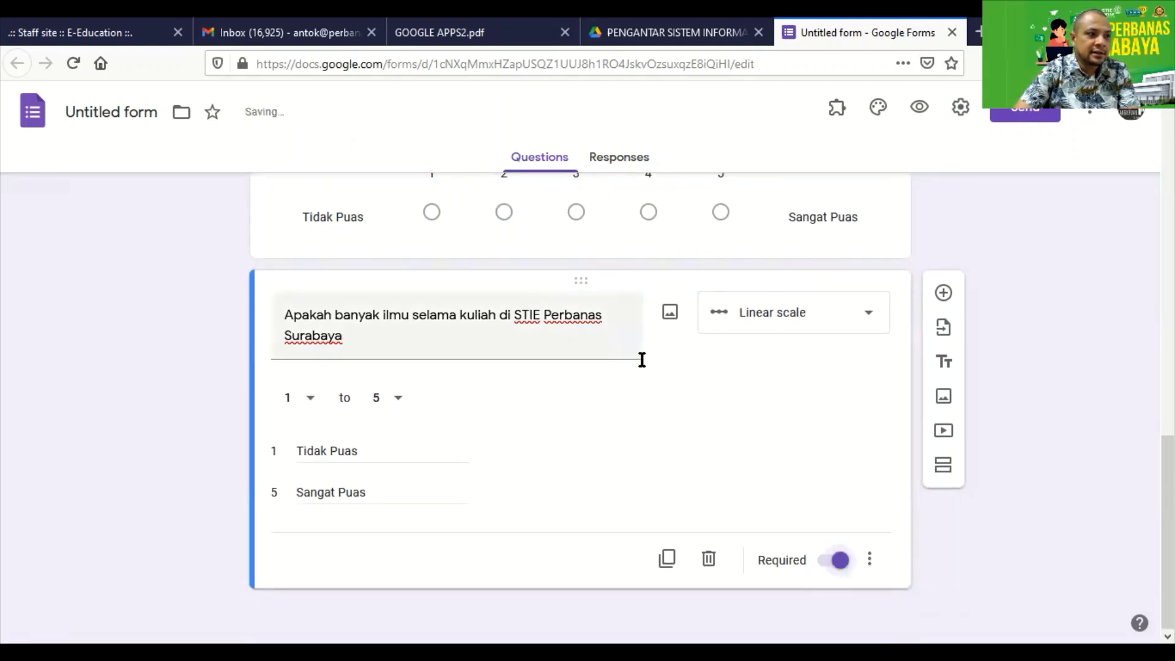
left_click(481, 42)
scroll(564, 304, "down", 4)
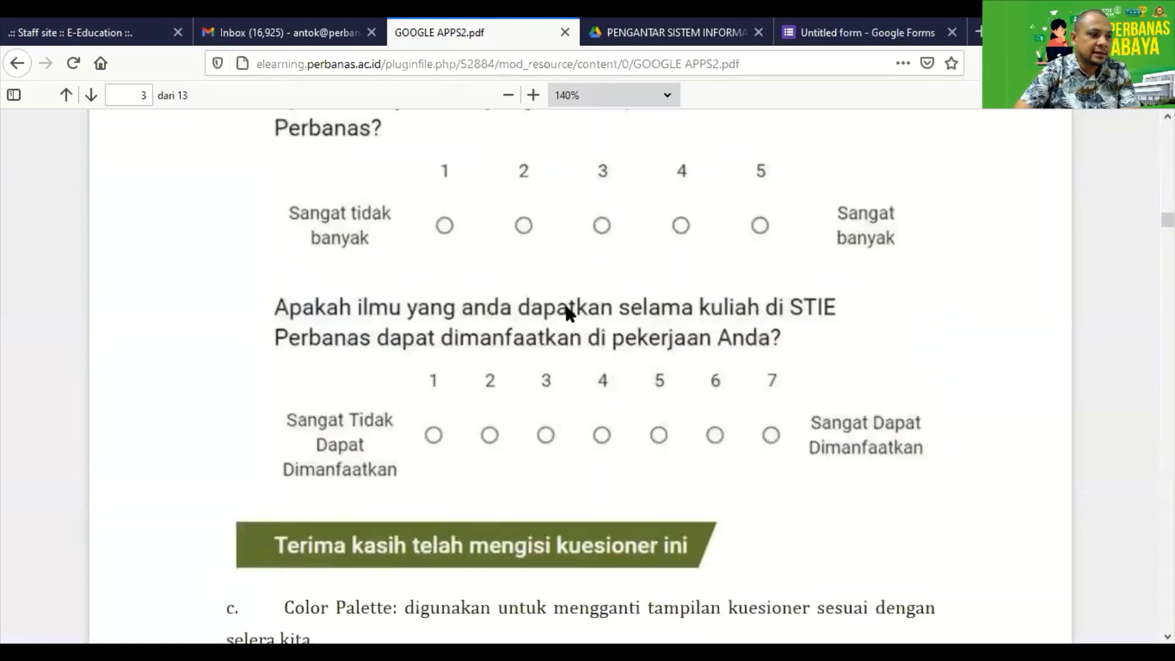
scroll(347, 378, "up", 1)
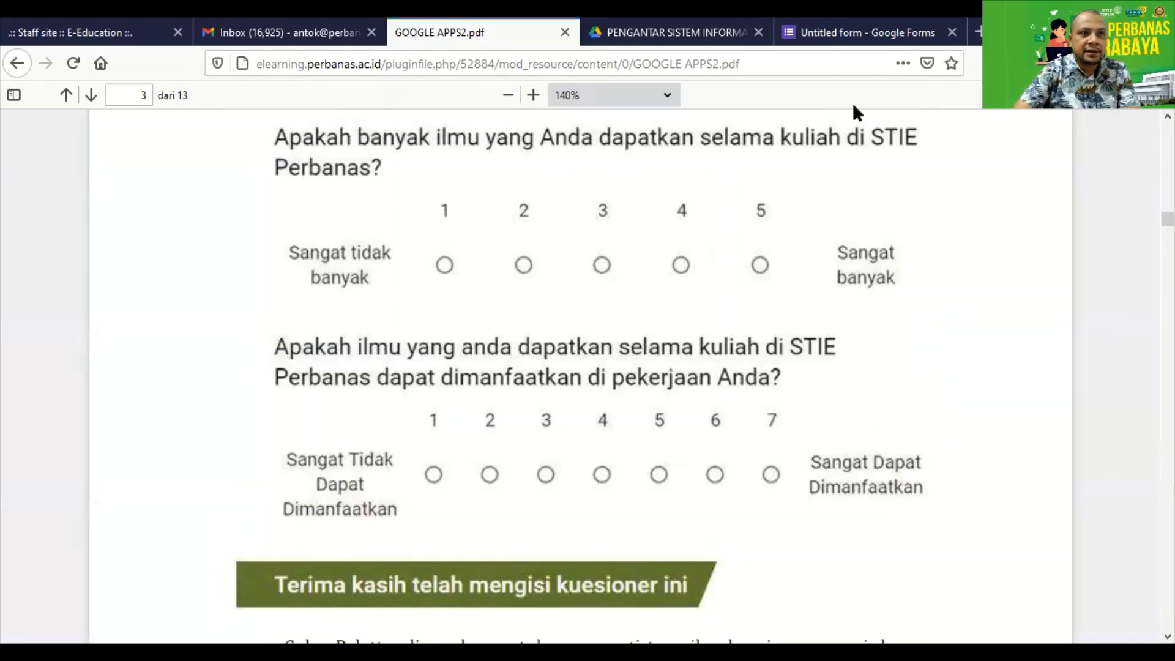
Add a question titled 'Apakah ilmu selama perkulihaan di STIE Perbanas dapat di manfaatkan di dunia kerja', checking the PDF wording.
left_click(853, 42)
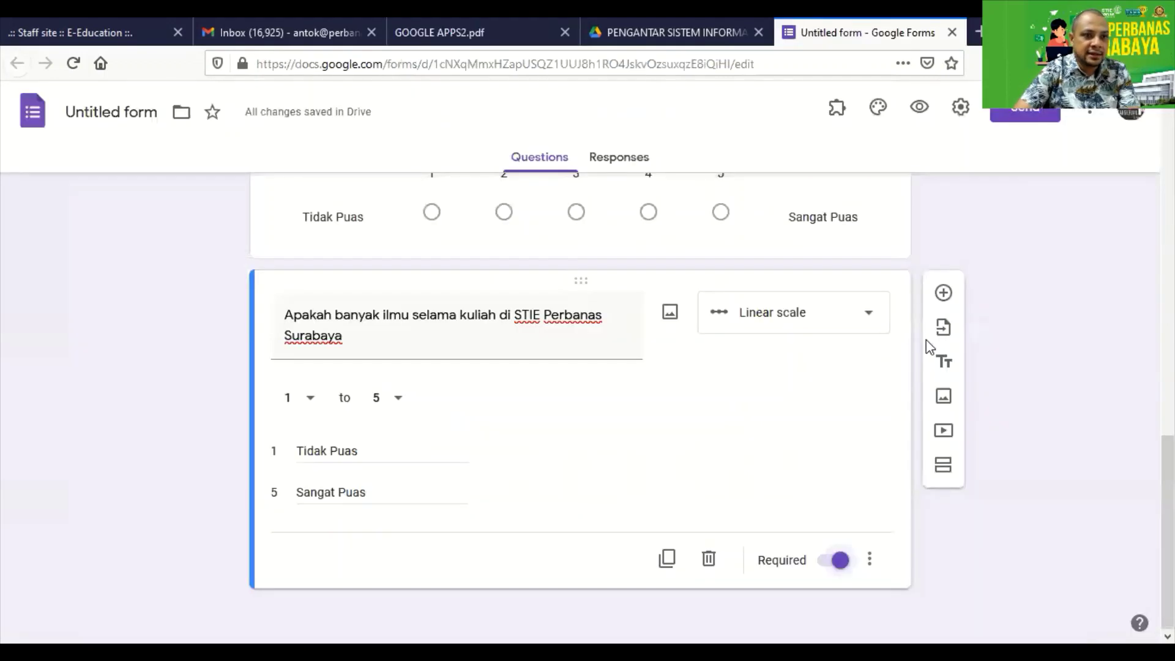
left_click(943, 294)
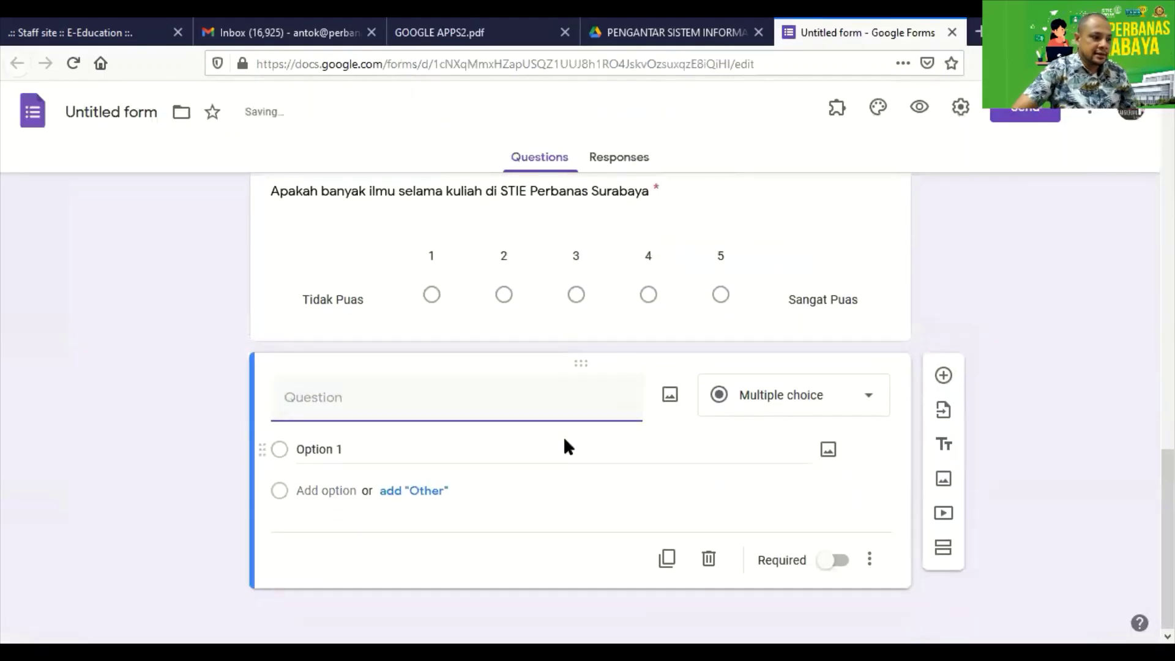
type("Apakah selama")
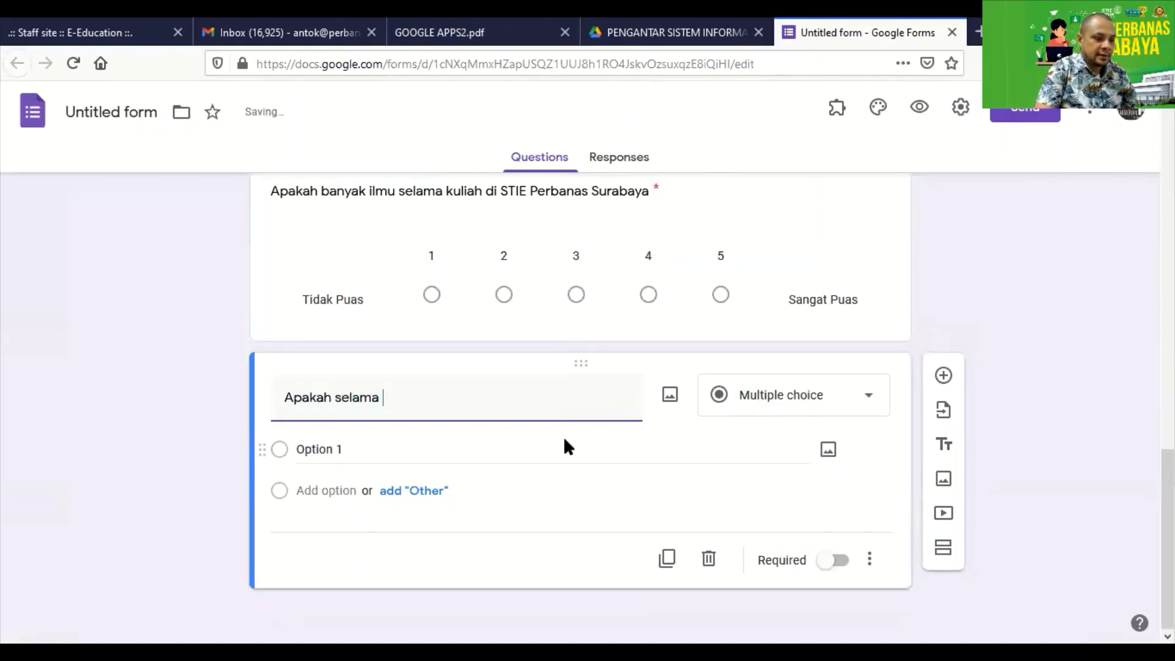
type(" perkuliha")
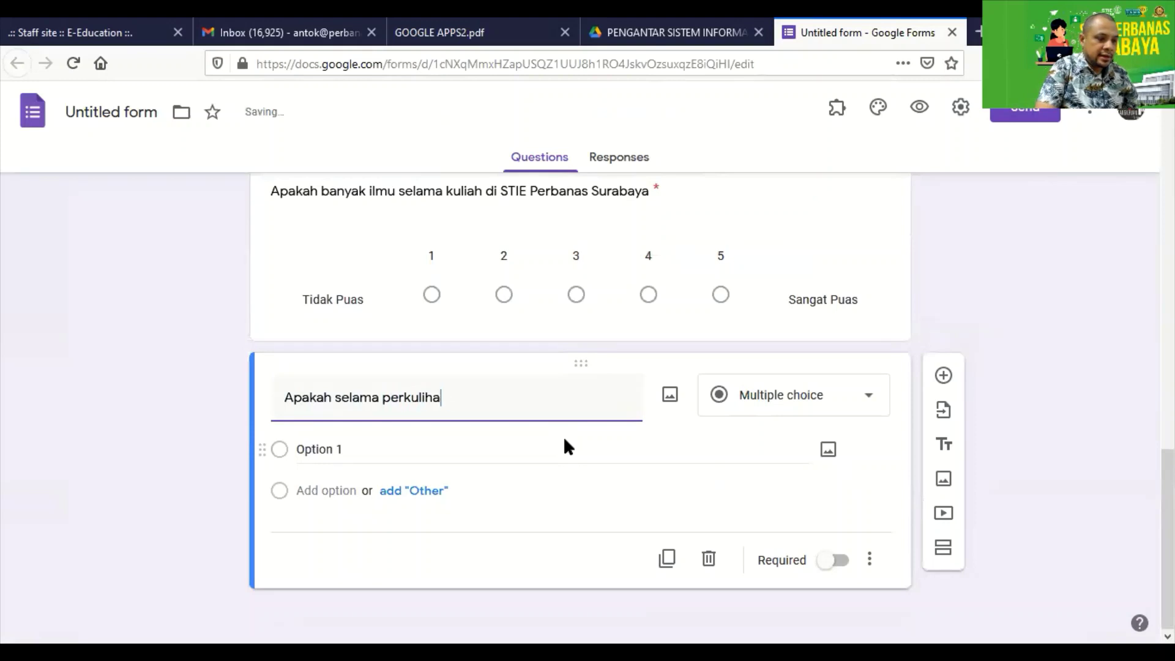
type("an di STIE Pe")
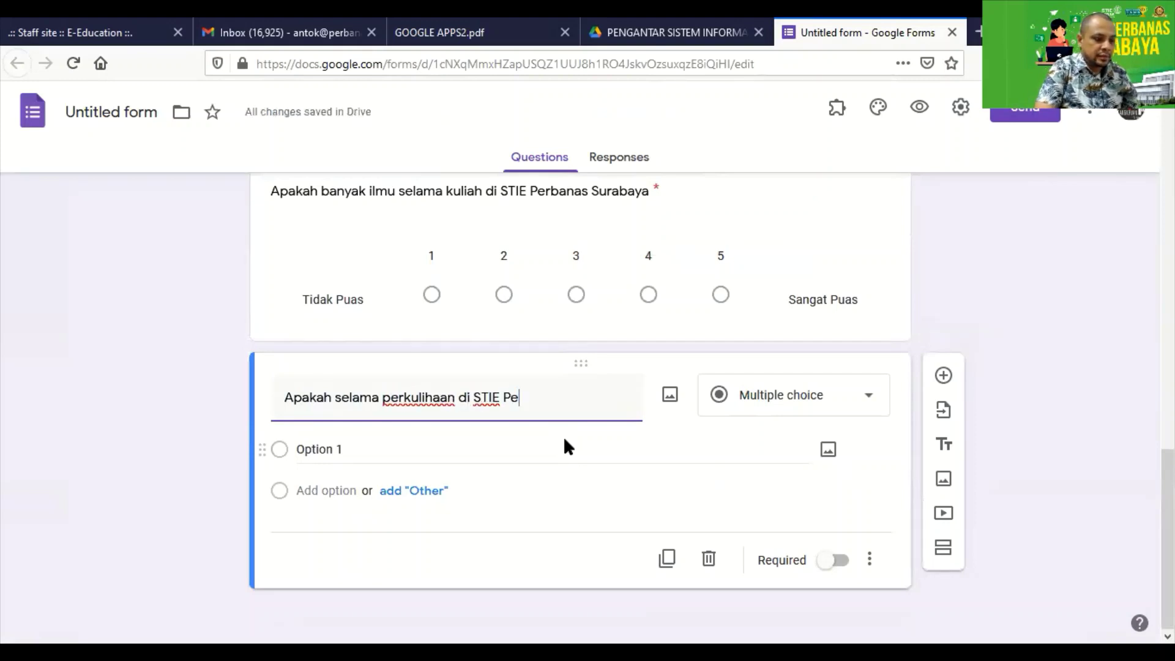
type("rbanas")
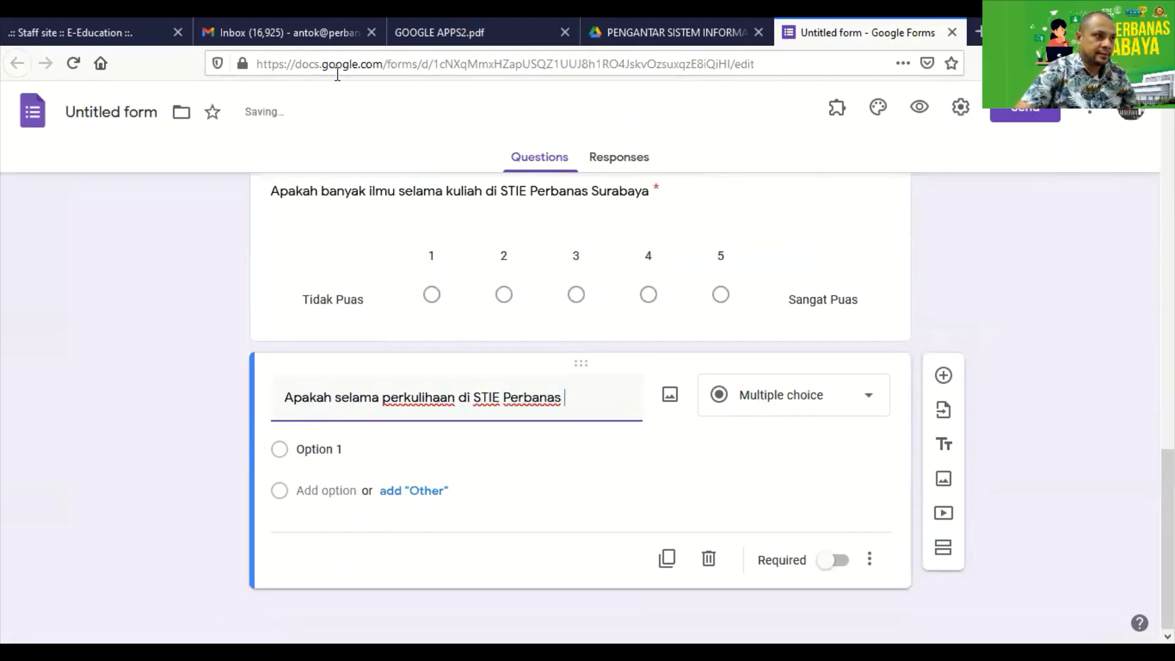
left_click(440, 32)
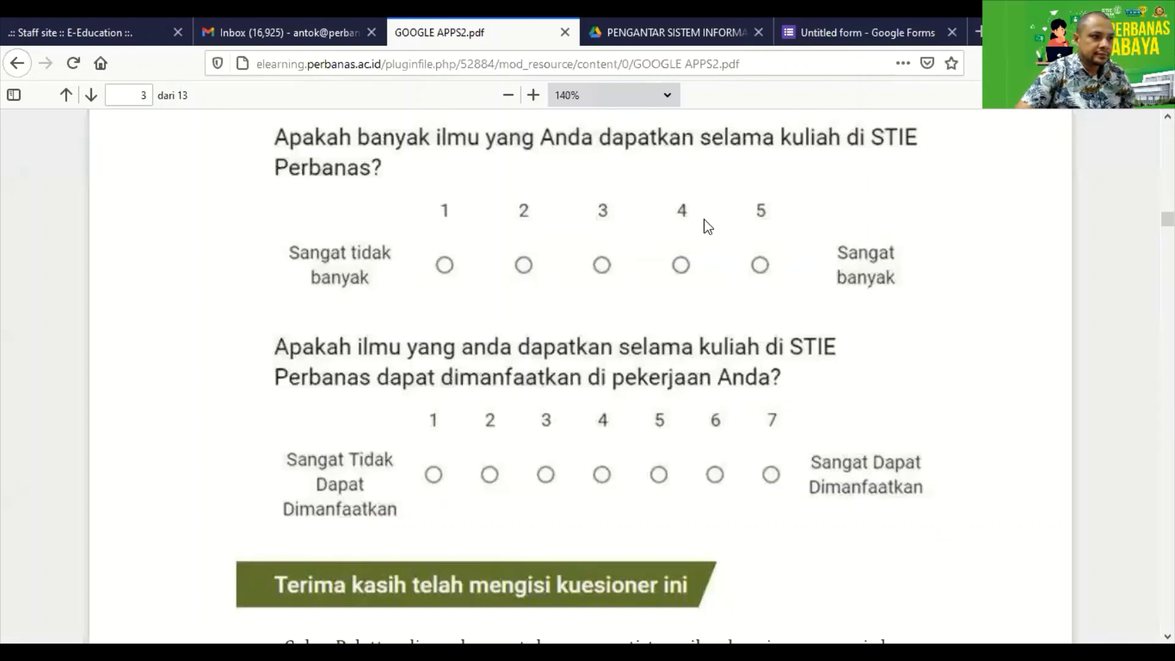
left_click(853, 33)
left_click(334, 403)
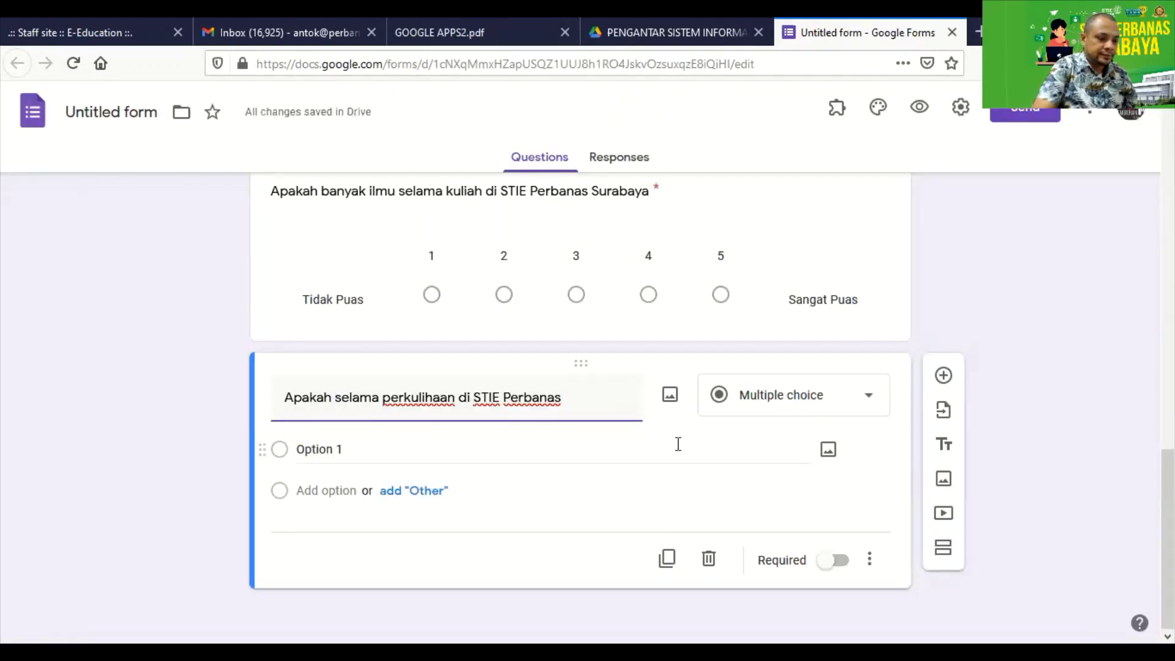
type("ilmu")
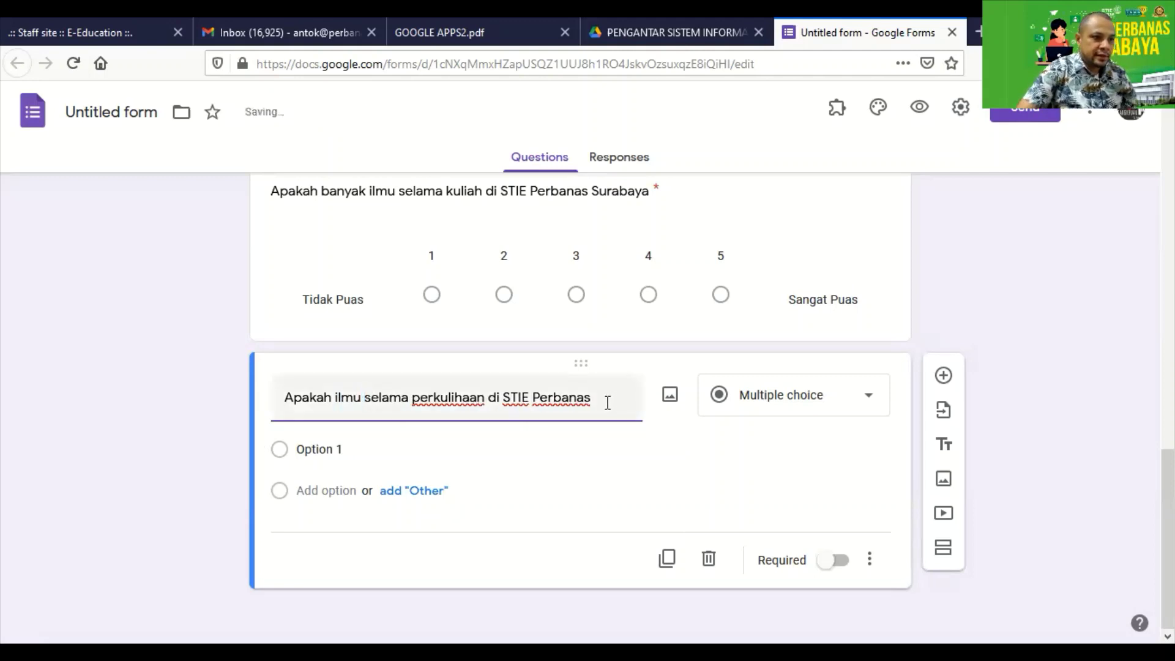
key("End")
type("dapat d")
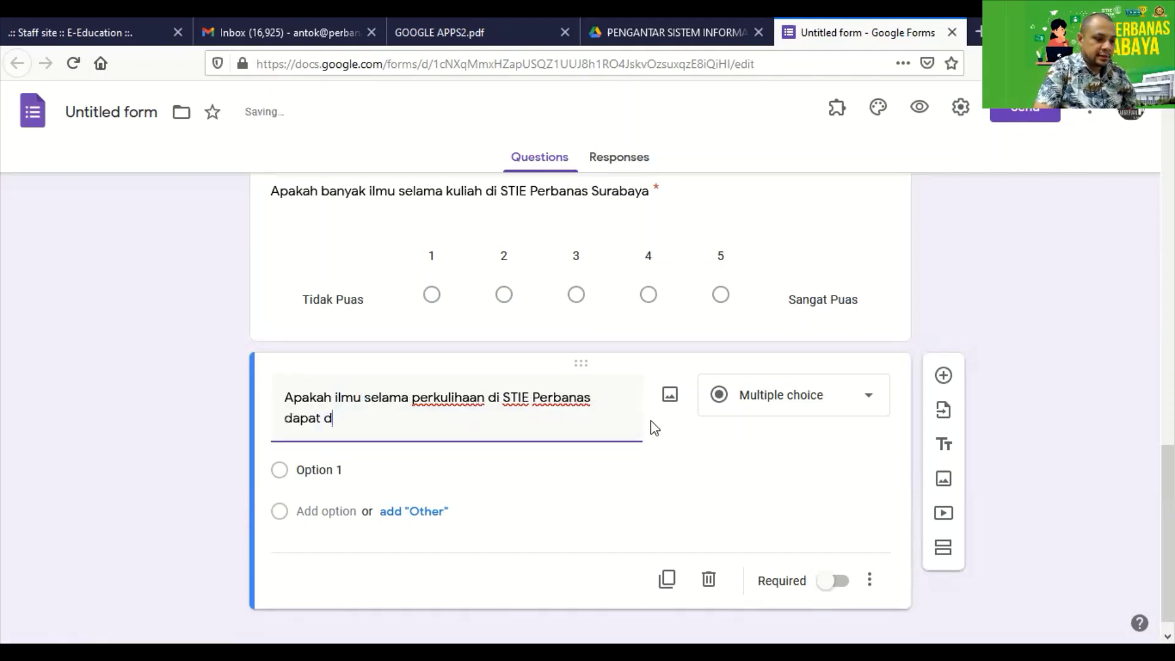
type("i manfaatkan")
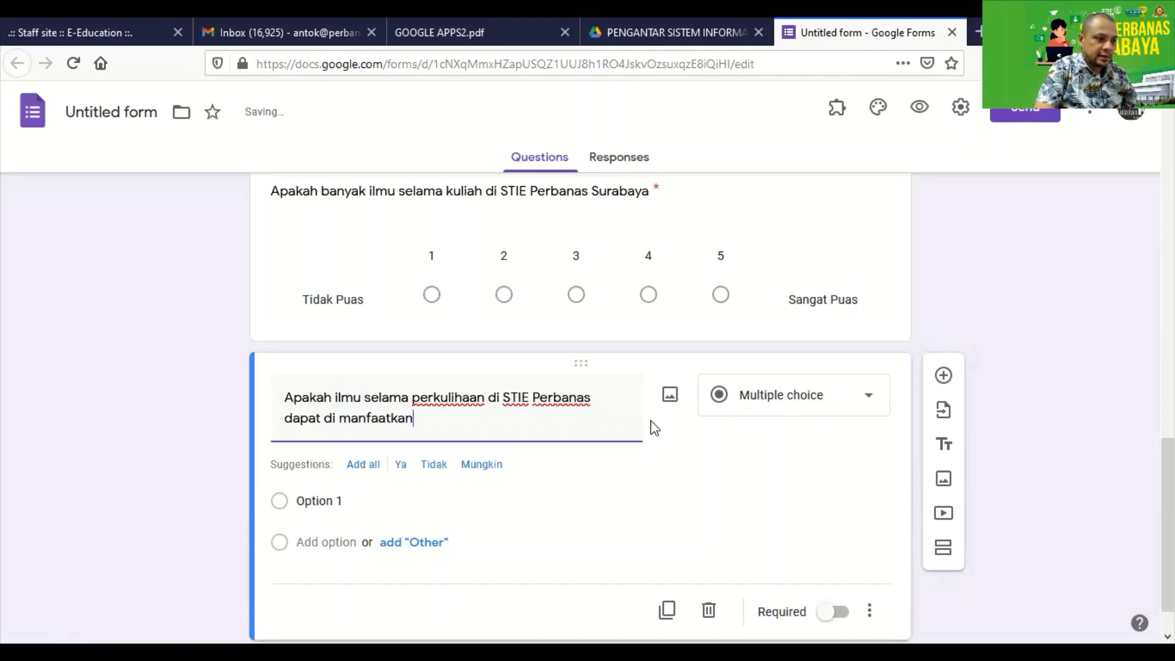
type(" di dunia kerja")
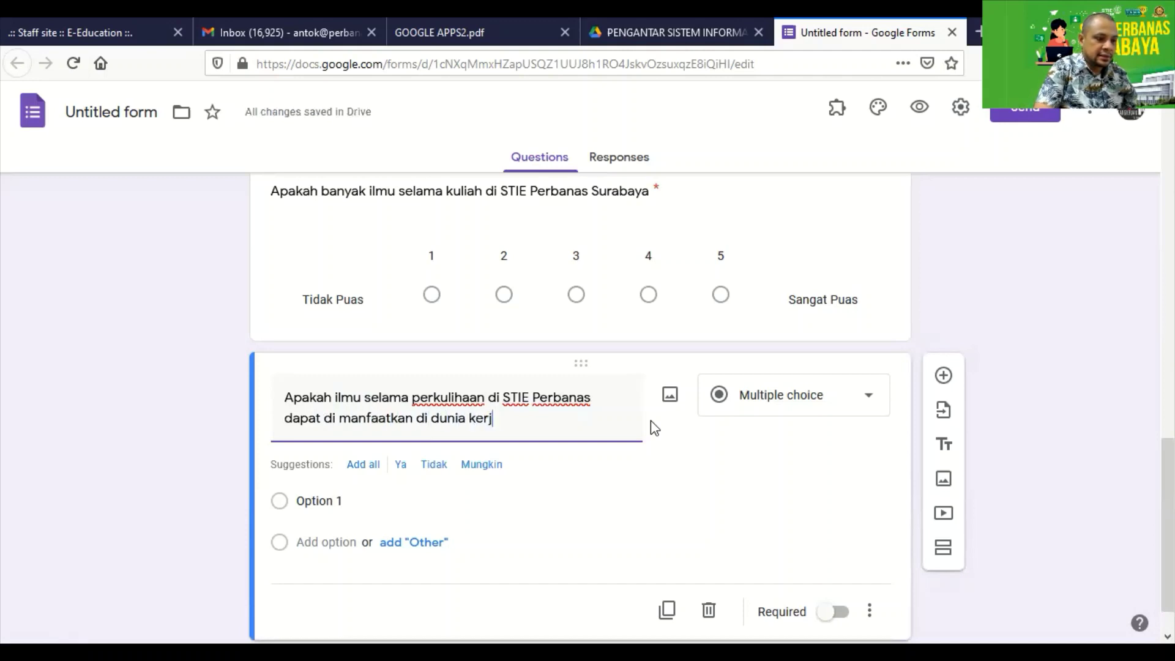
left_click(429, 36)
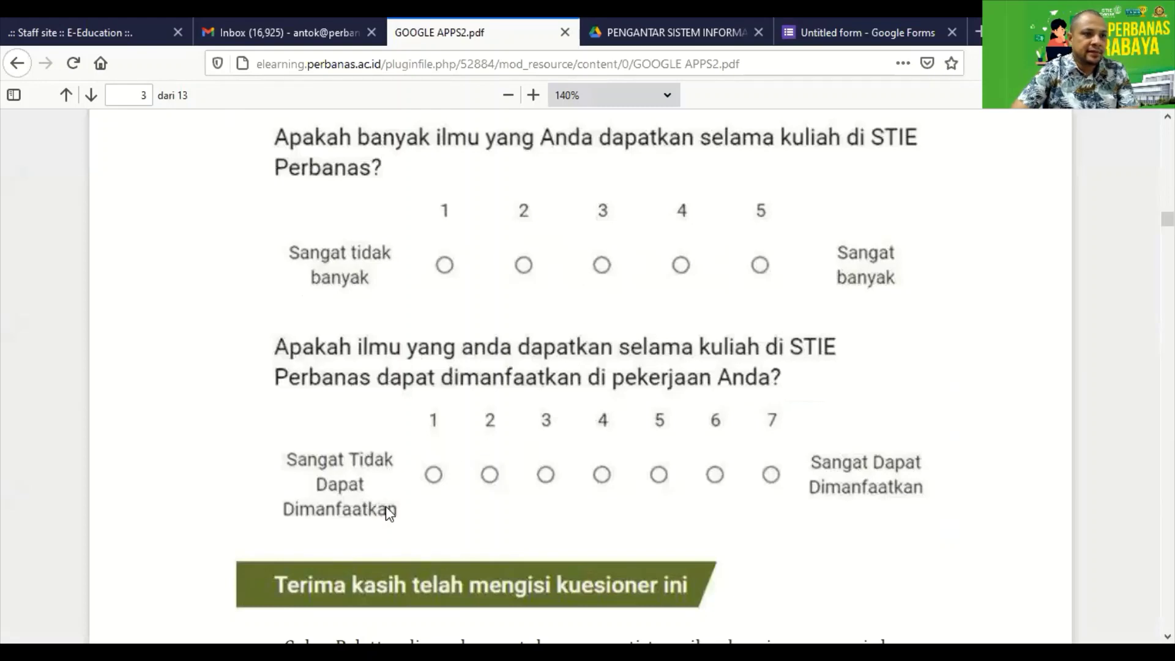
left_click(881, 42)
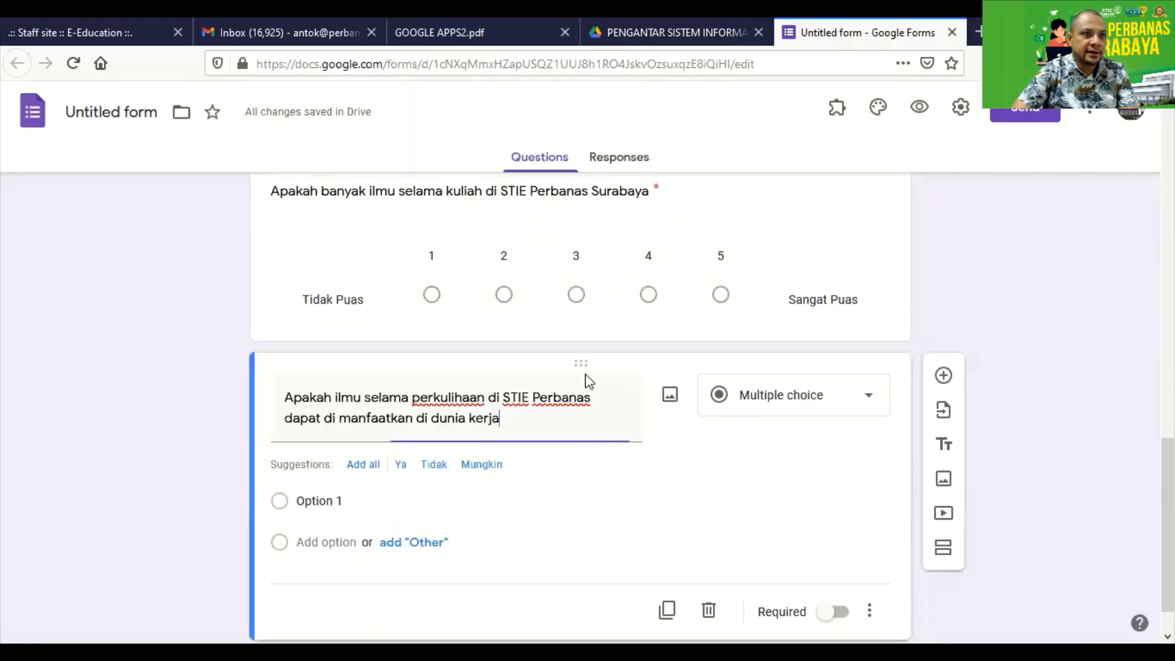
Fill the work-knowledge answers with 'Sangat Tidak dapat dimanfaatkan', 'Sangat dapat dimanfaatkan' and an Other choice.
left_click(315, 498)
type("S")
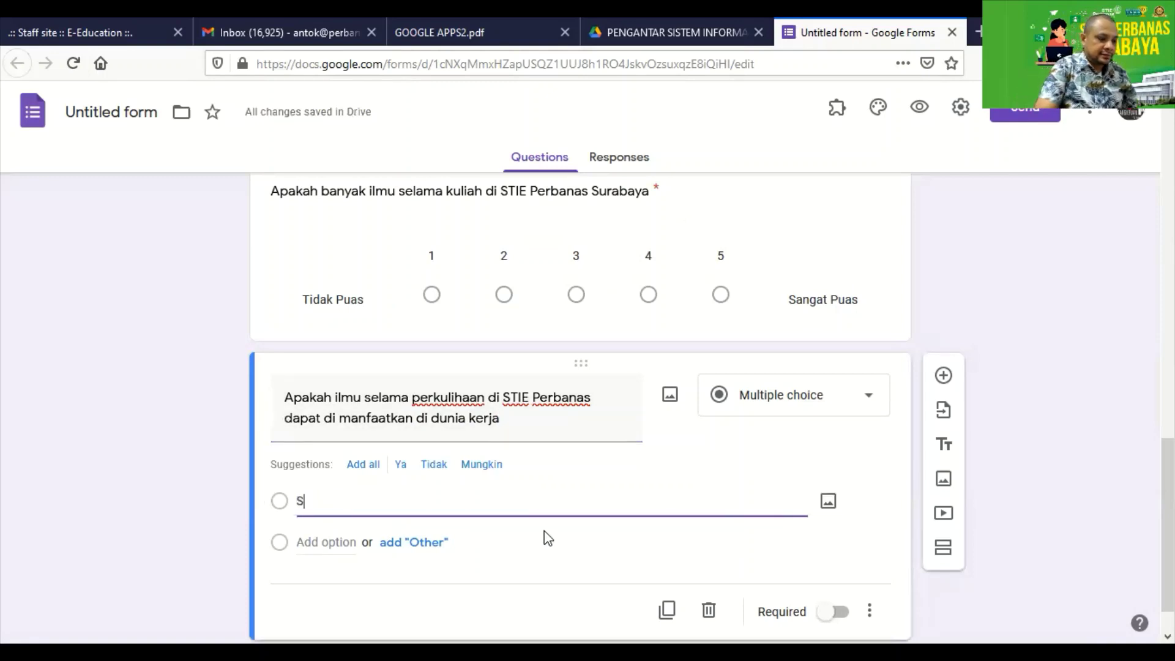
type("angat dapat di")
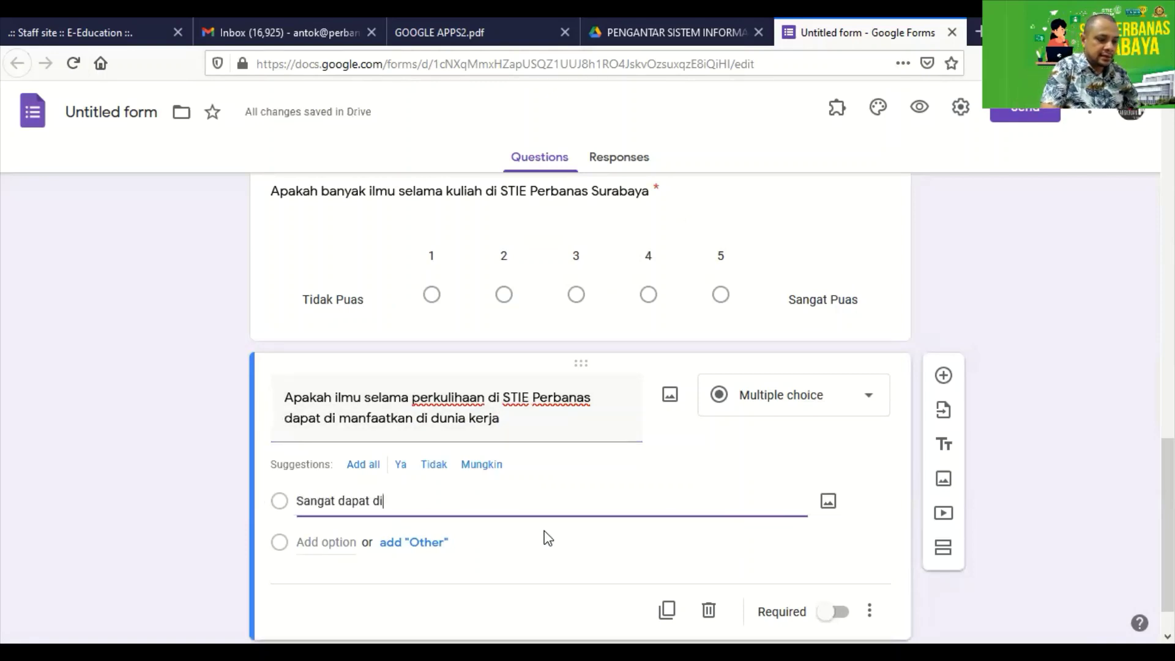
type("manfaatkan")
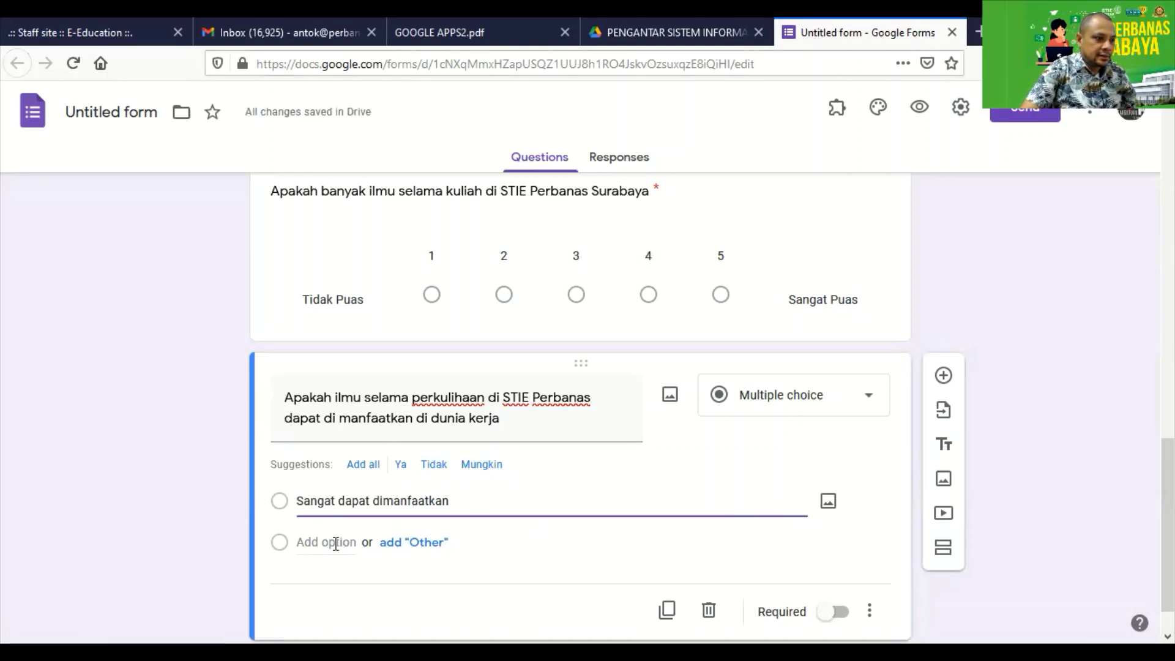
type("Tidak")
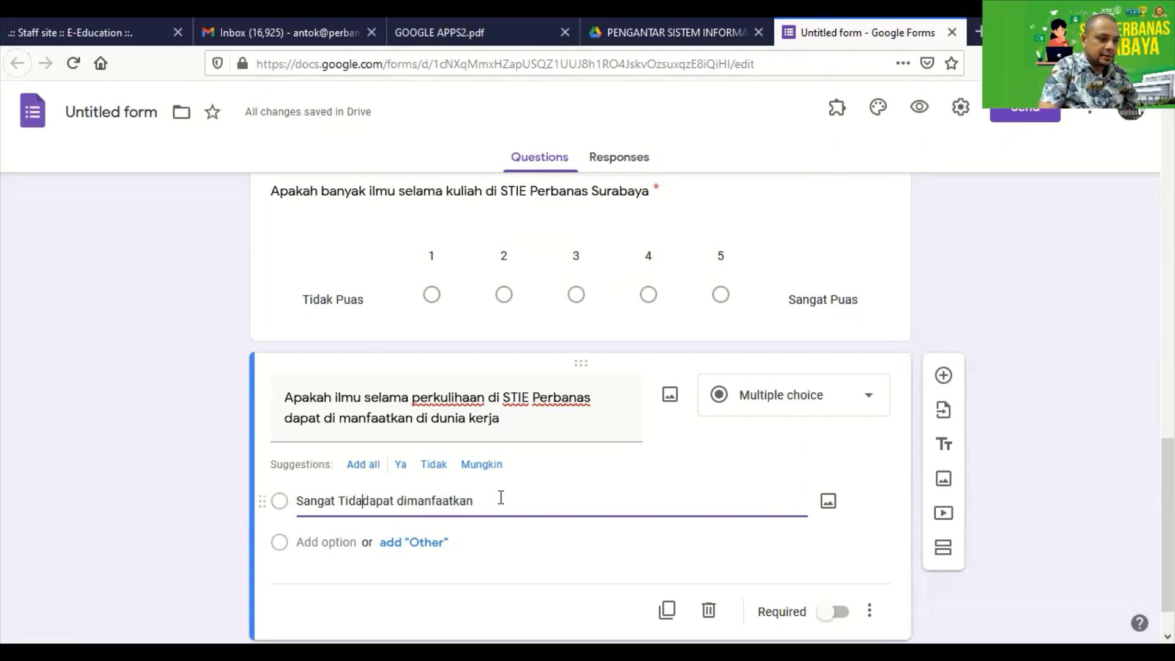
left_click(395, 545)
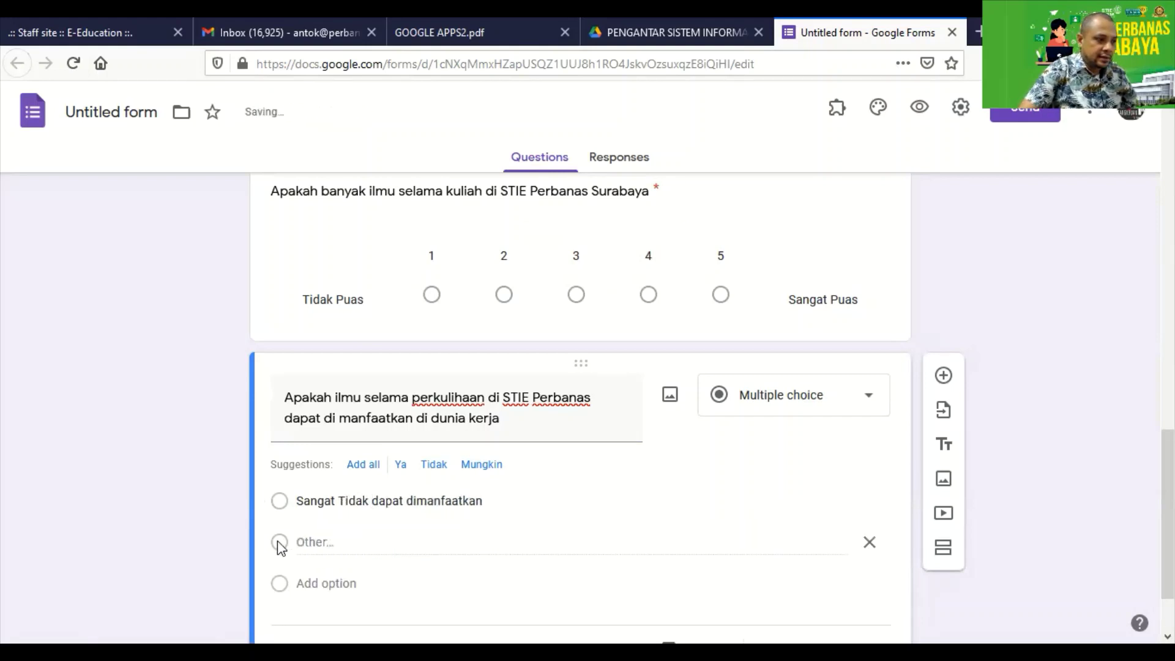
left_click(342, 583)
type("San")
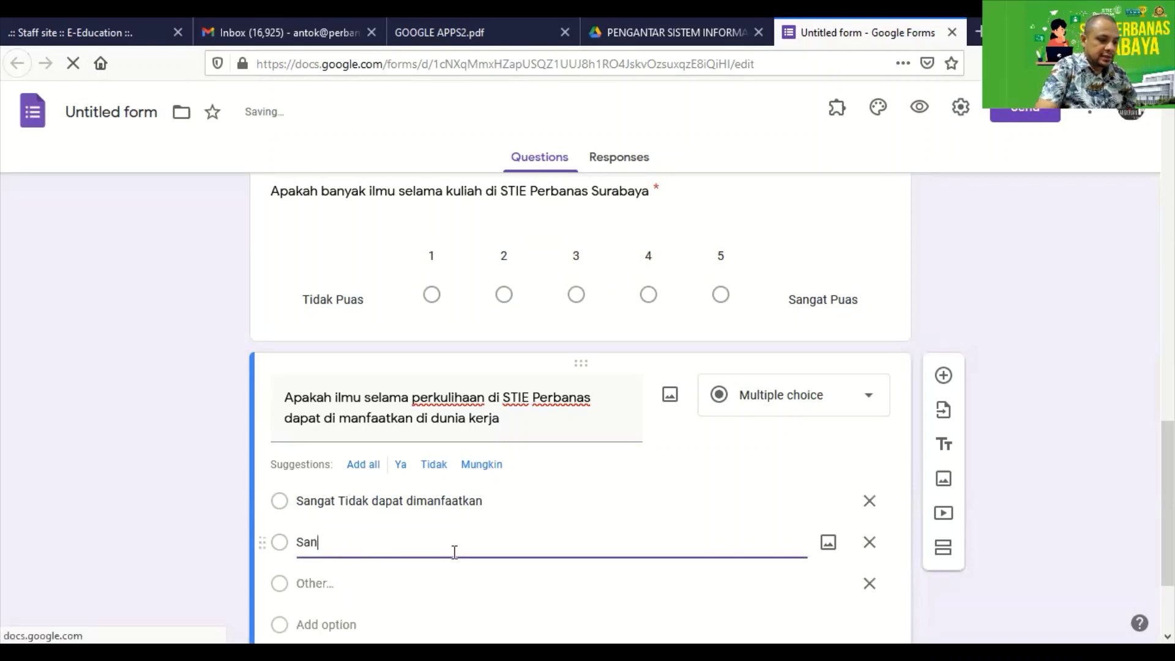
type("gat Tidak dap")
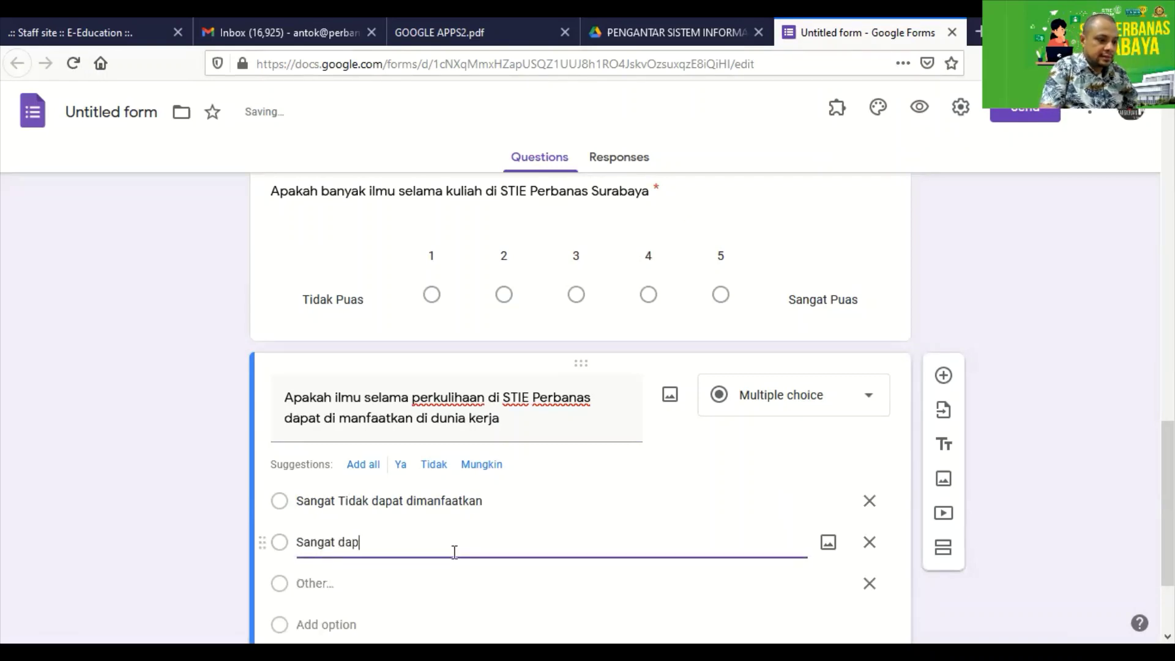
type("at diman")
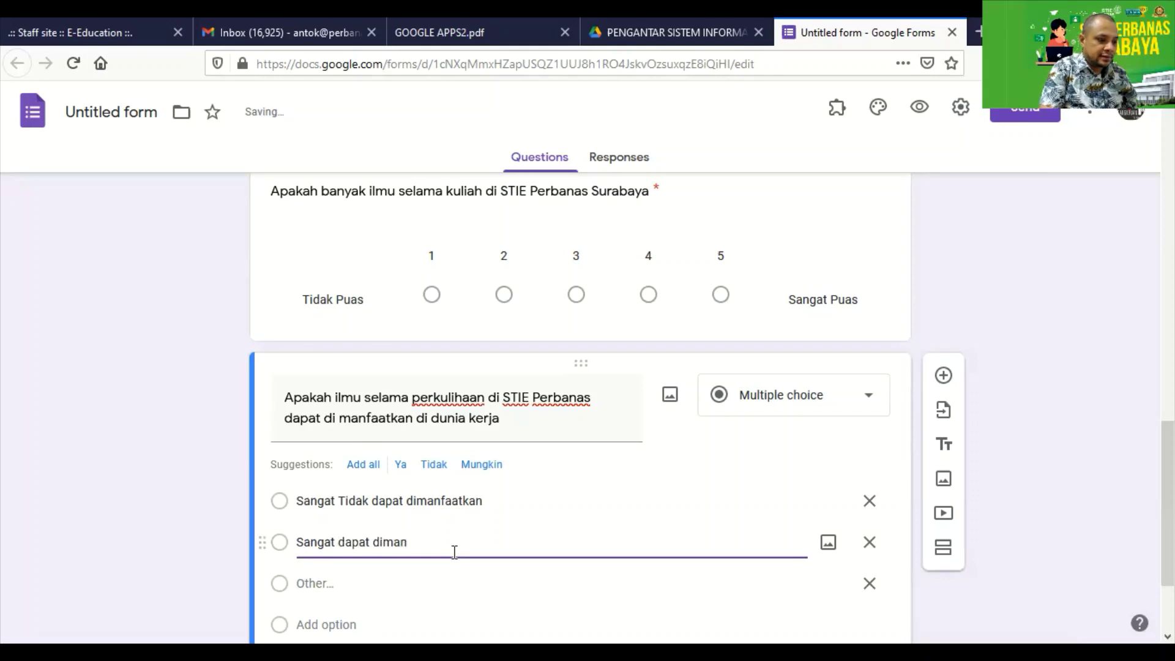
type("faatkan")
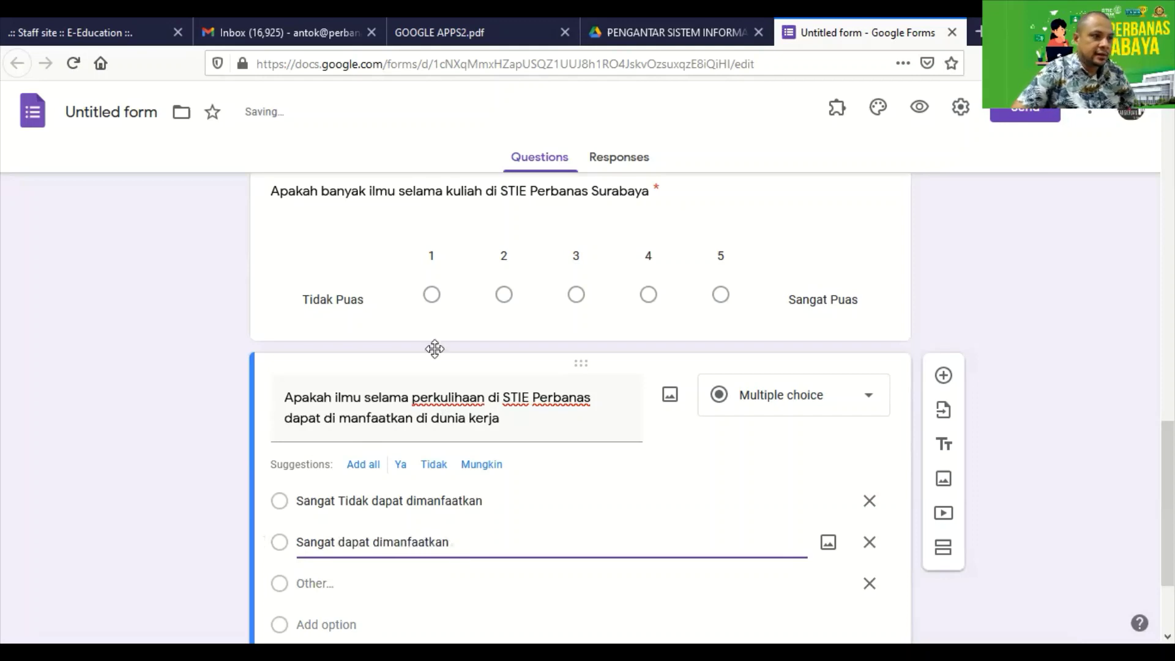
left_click(463, 268)
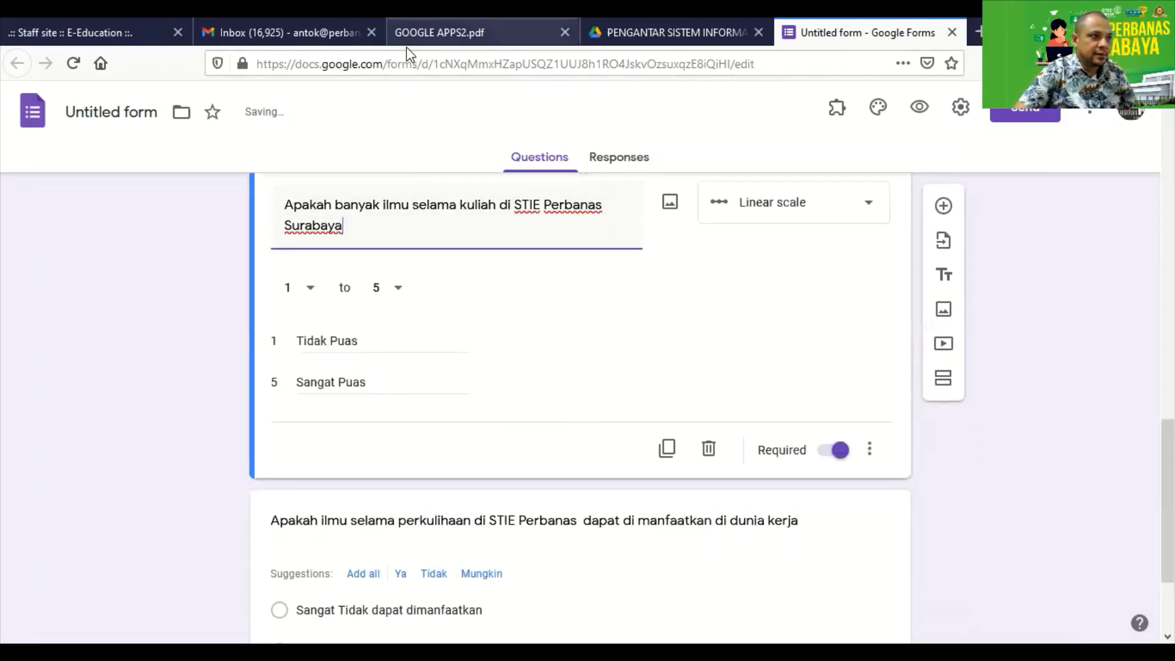
Replace the 'Tidak Puas' scale labels with 'Sangat tidak banyak' for 1 and 'Sangat banyak' for 5.
left_click(407, 44)
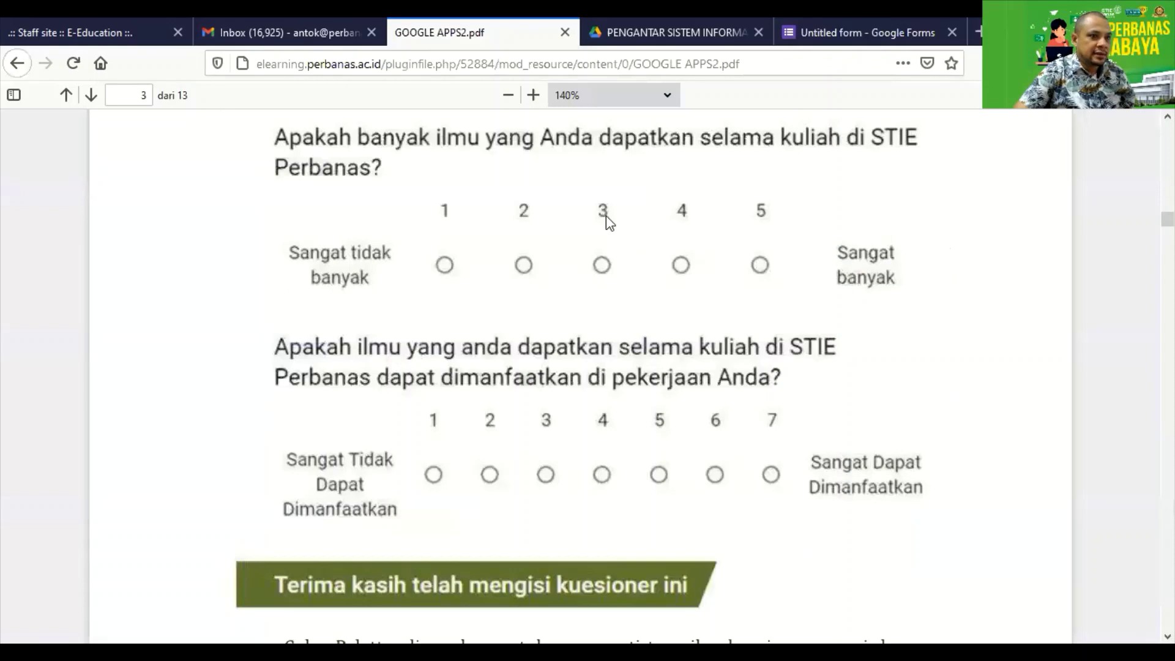
left_click(850, 32)
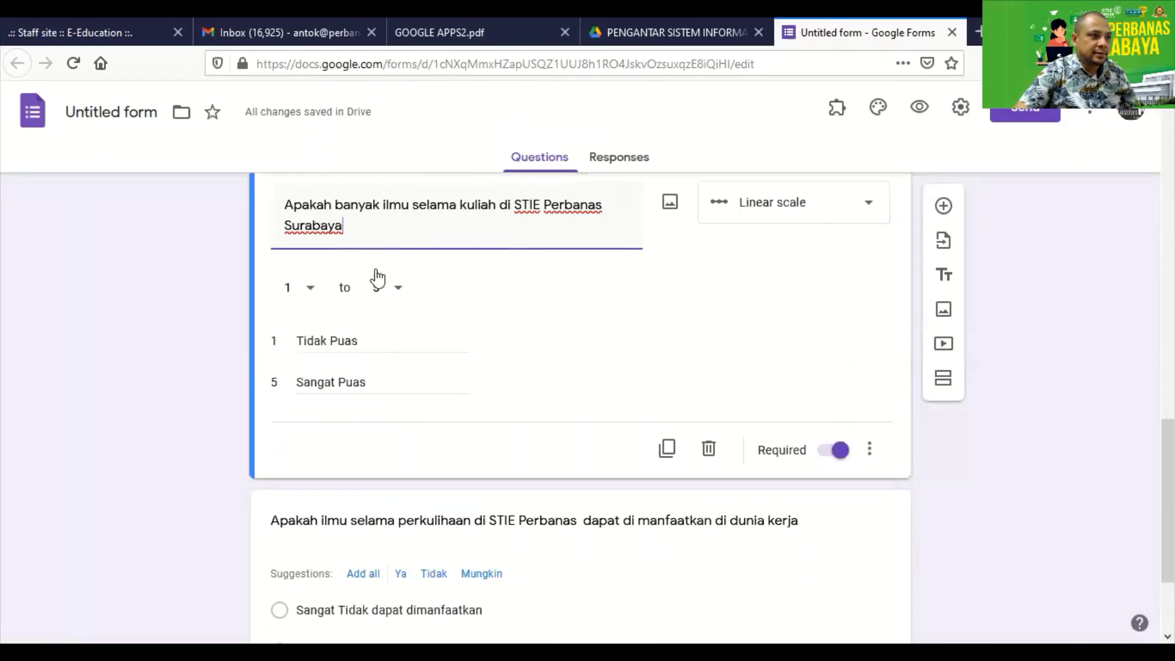
triple_click(330, 341)
type("Sangat")
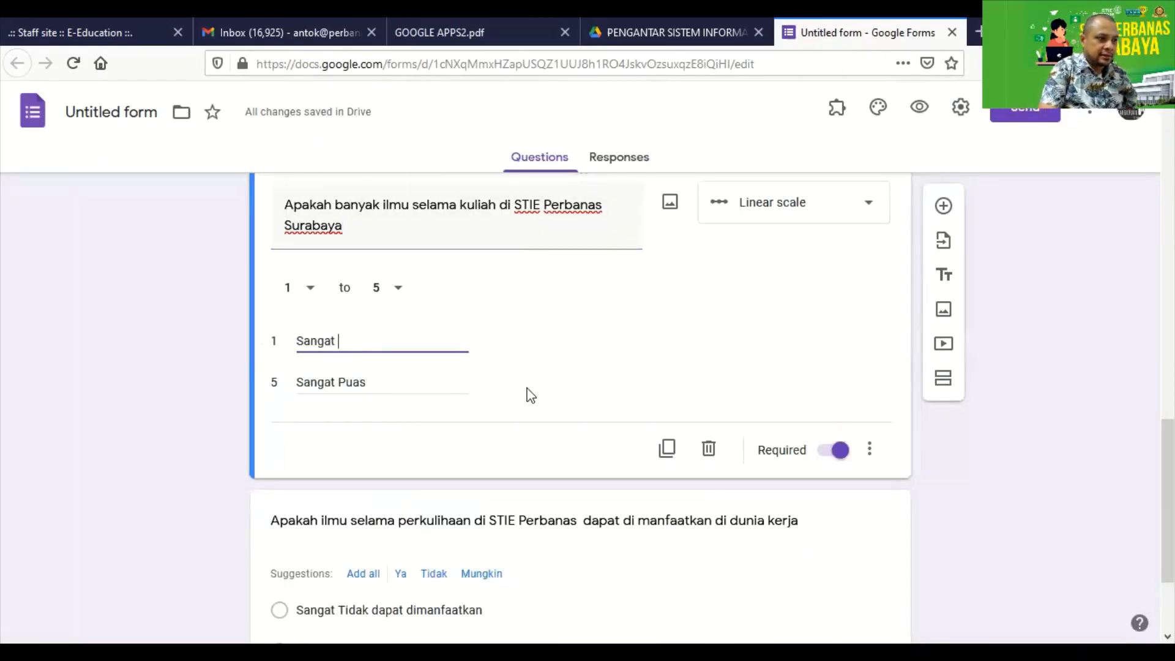
type(" tidak ")
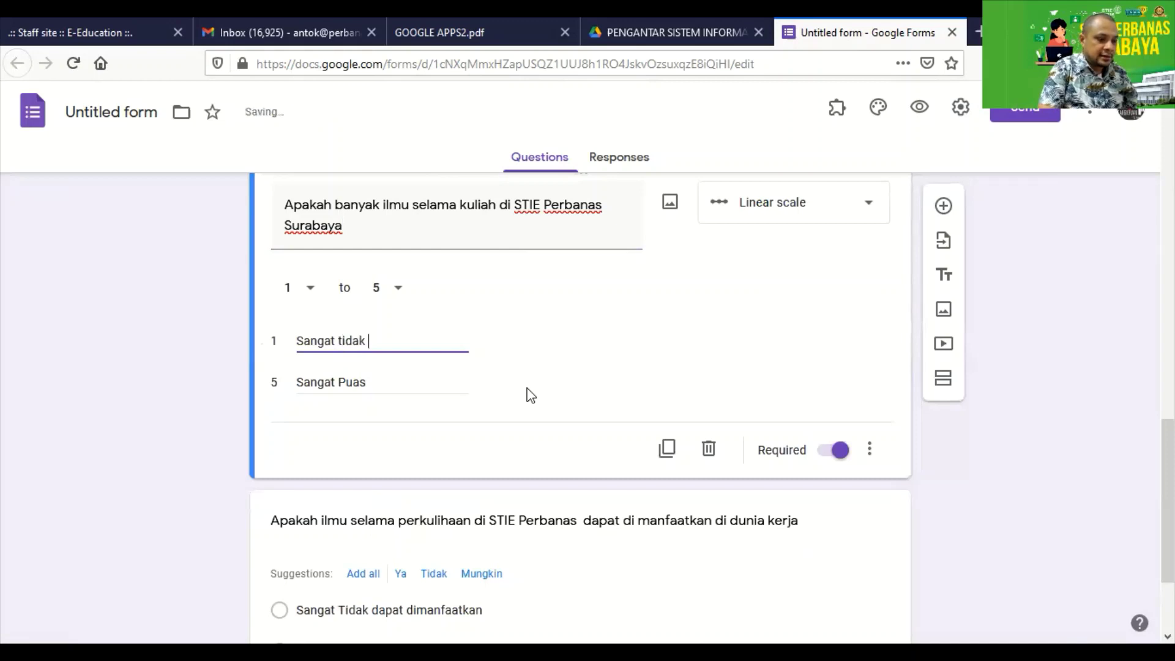
type("banyak")
left_click(376, 384)
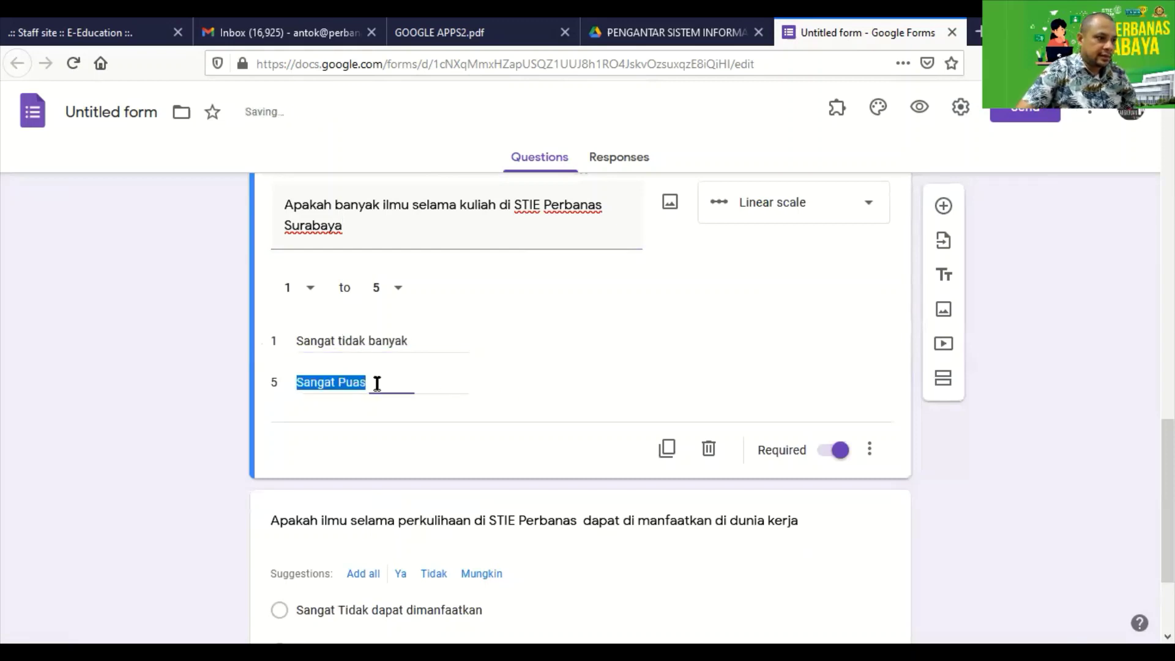
left_click(425, 395)
key("BackSpace")
key("BackSpace")
key("BackSpace")
key("BackSpace")
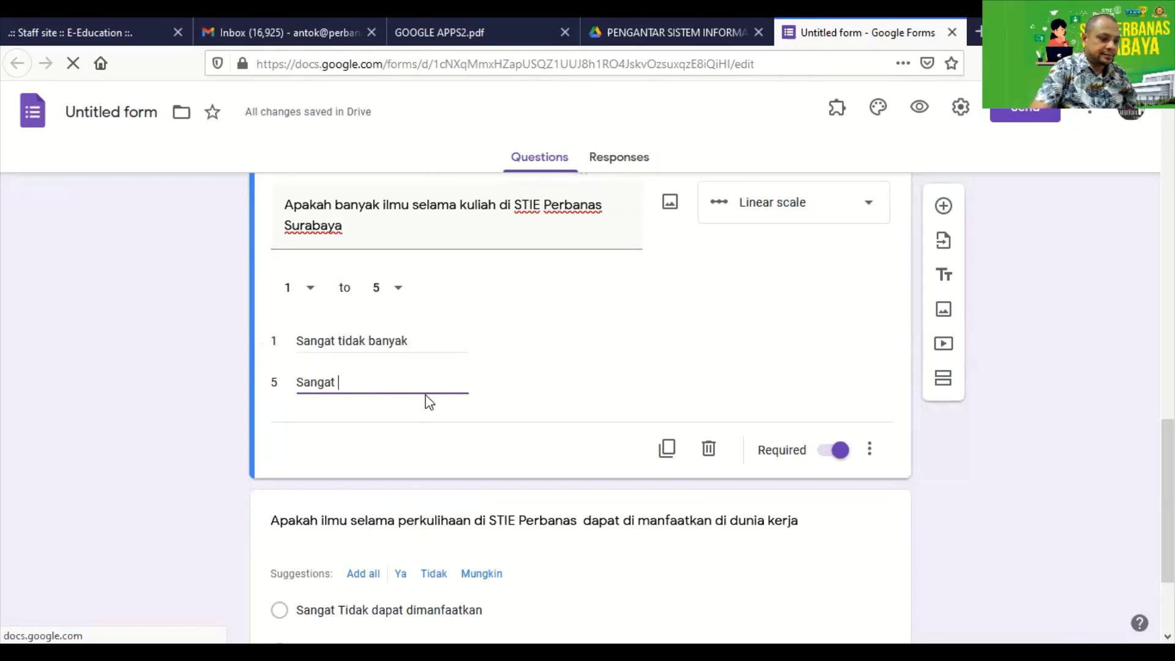
type("banyak")
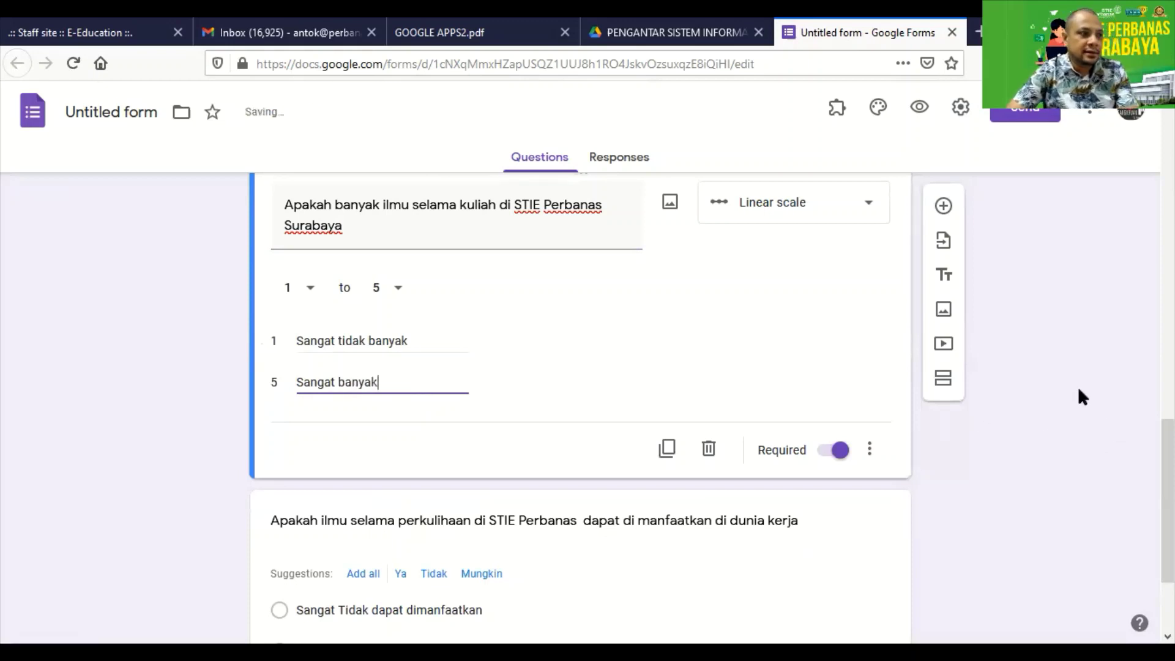
left_click(907, 371)
scroll(574, 502, "up", 4)
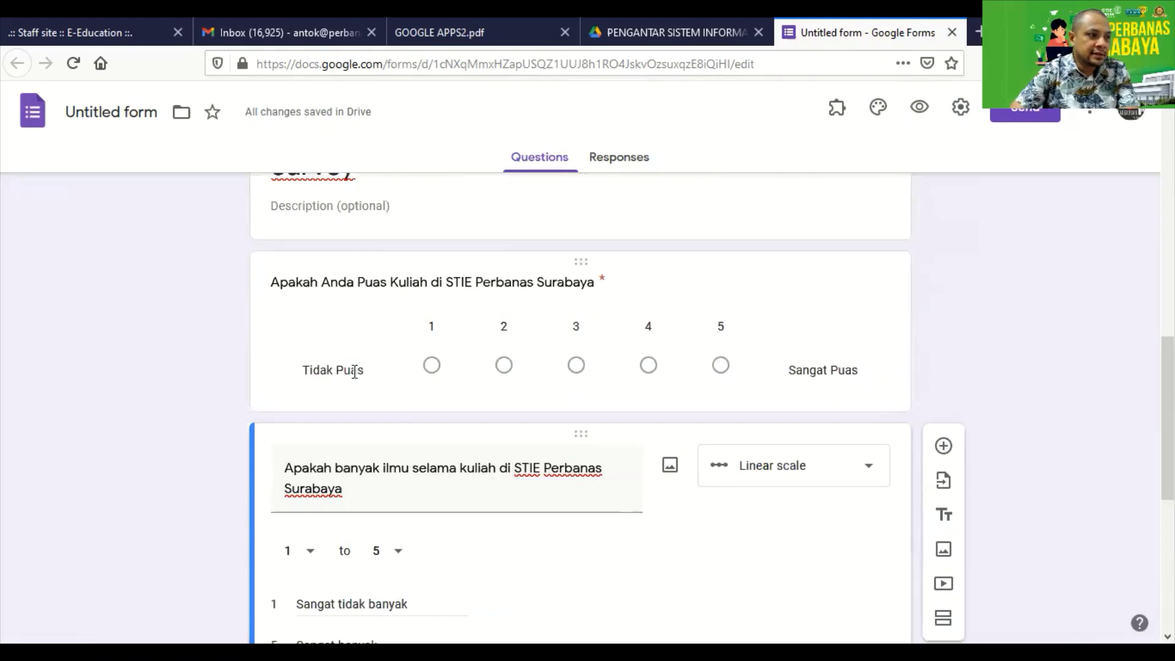
scroll(613, 373, "down", 4)
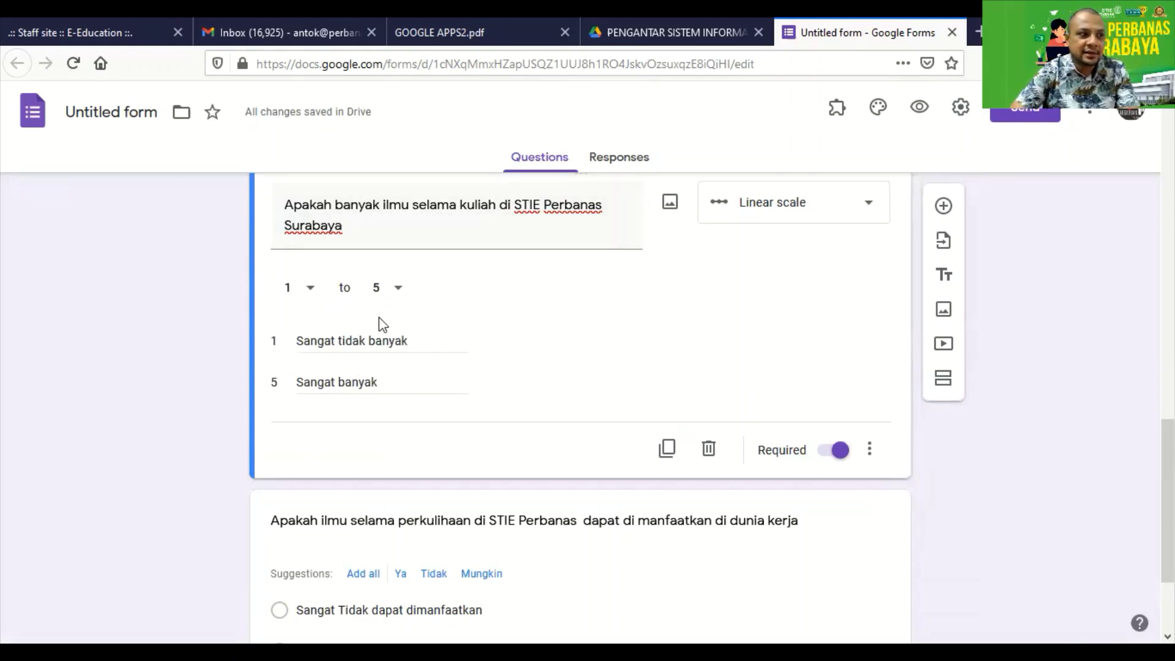
scroll(507, 428, "down", 3)
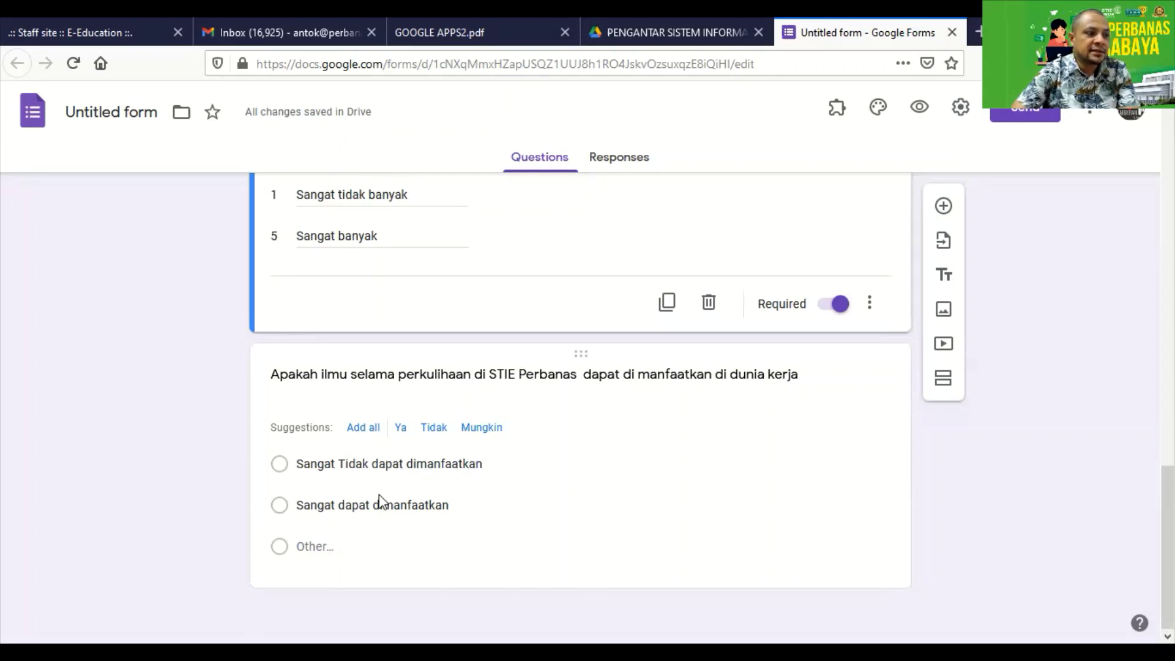
Reorder the options so 'Sangat dapat dimanfaatkan' comes first, then make the question required.
left_click(496, 465)
key("ctrl+c")
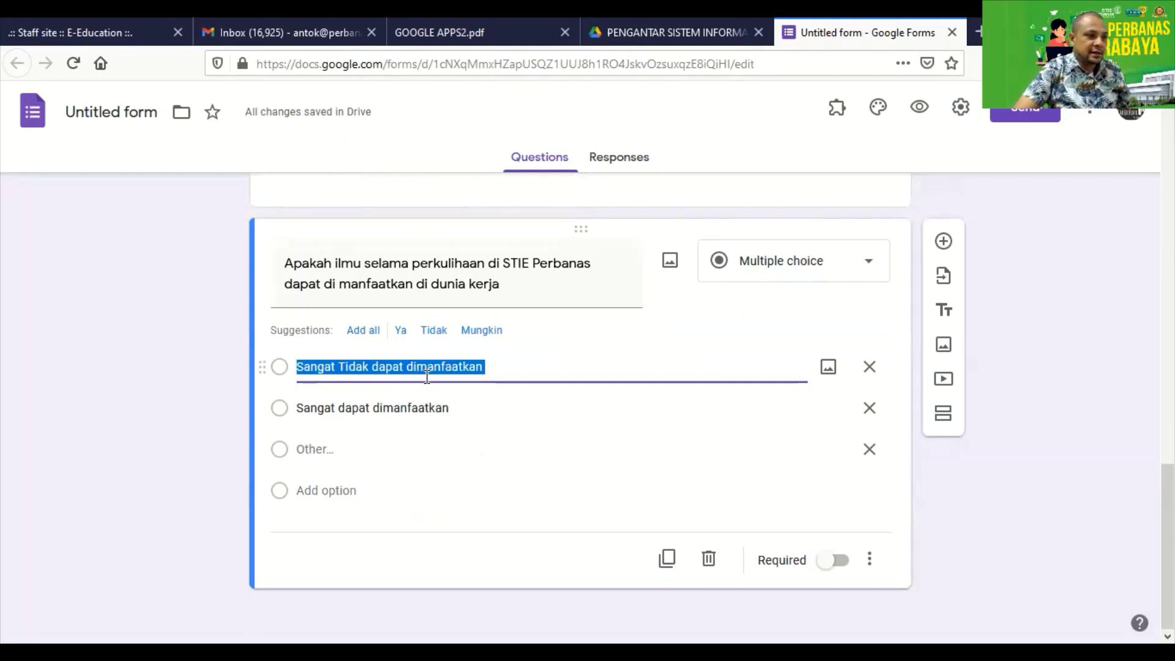
key("BackSpace")
left_click(464, 408)
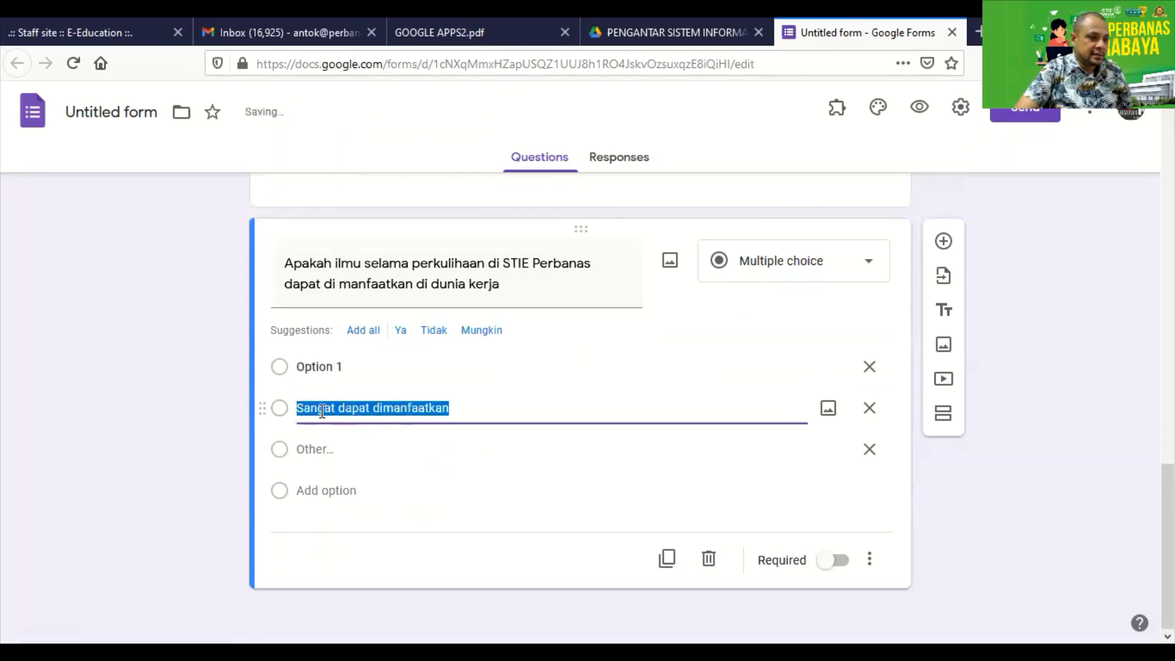
key("ctrl+v")
left_click(346, 371)
type("San")
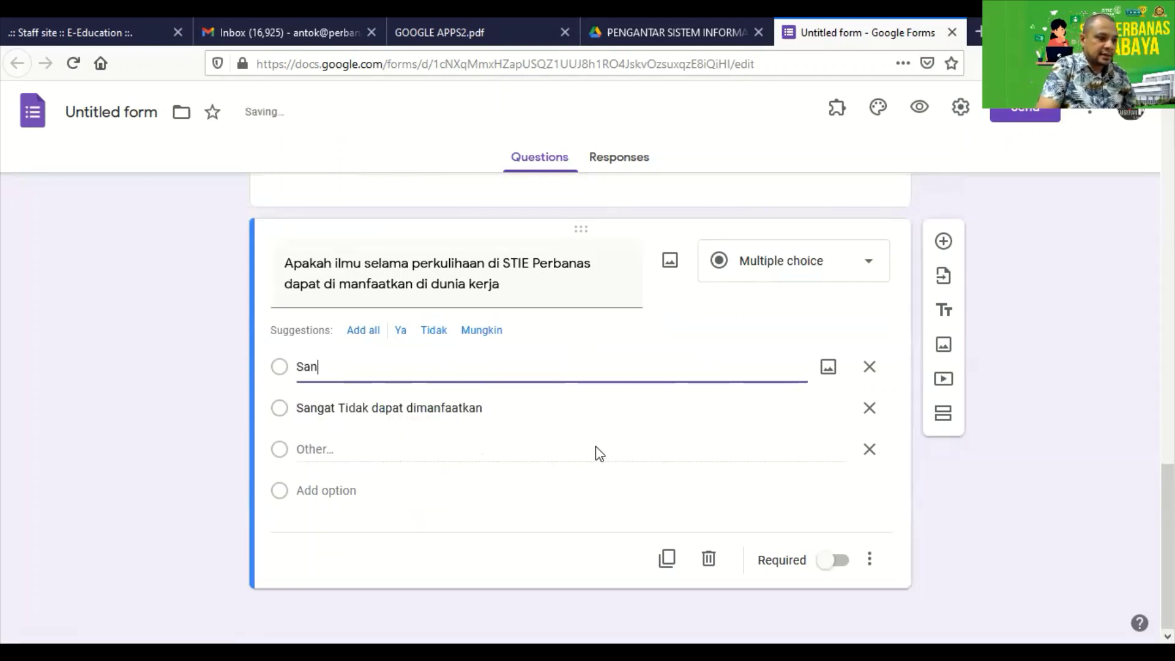
type("gat dapat d")
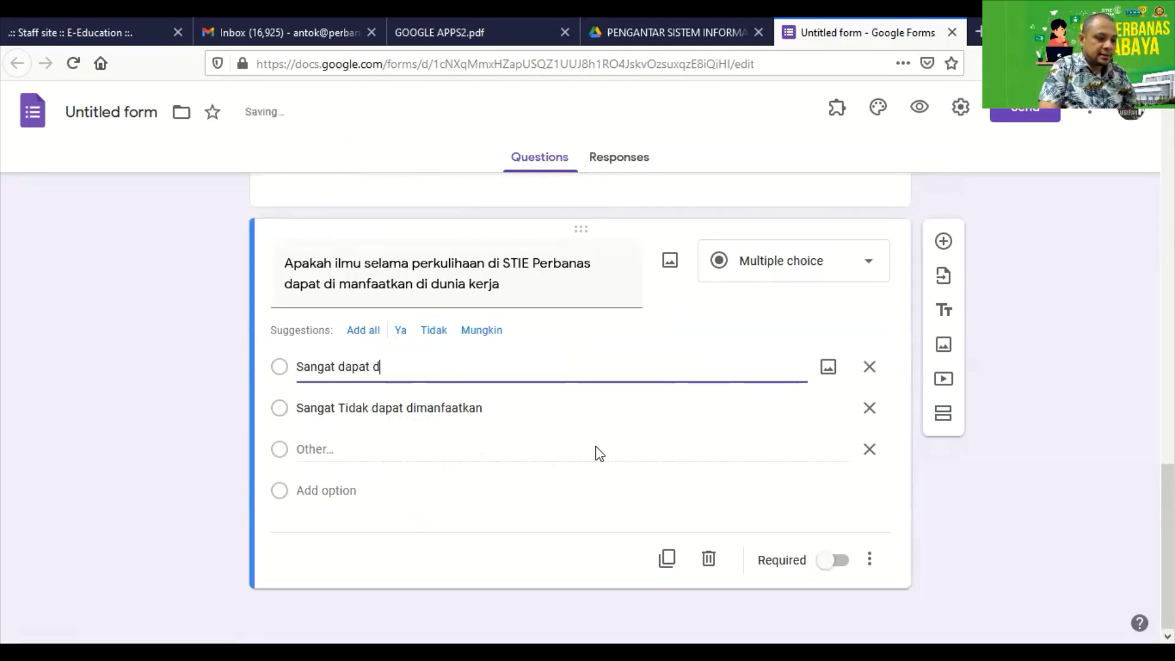
type("imanfaatkan")
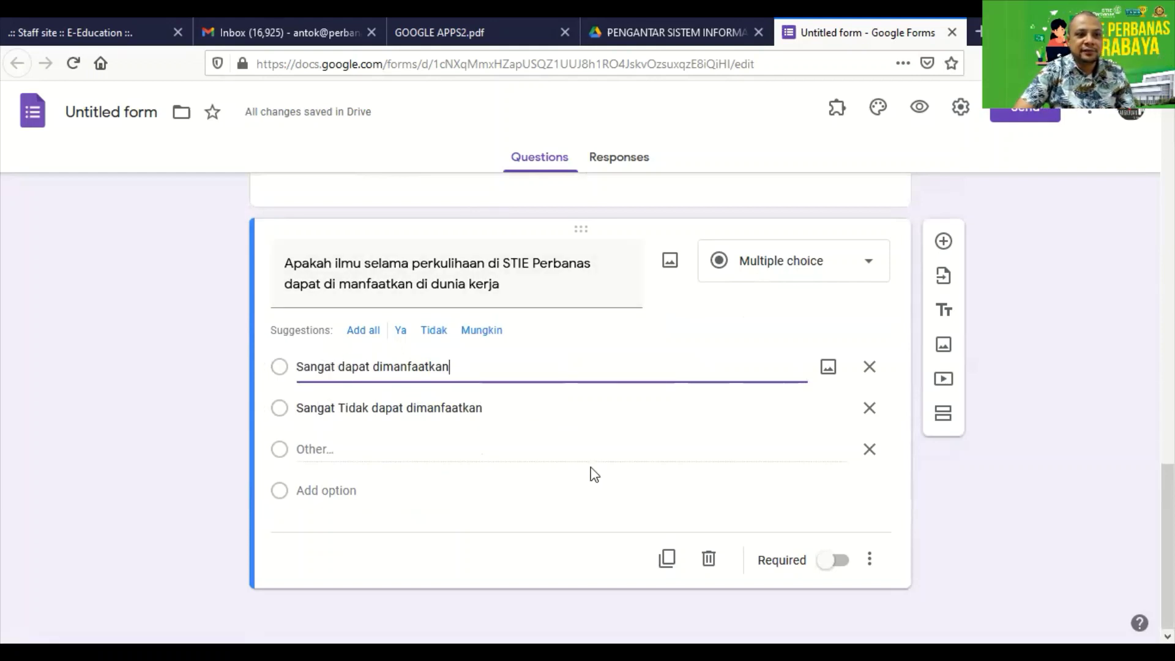
left_click(836, 560)
scroll(828, 537, "up", 3)
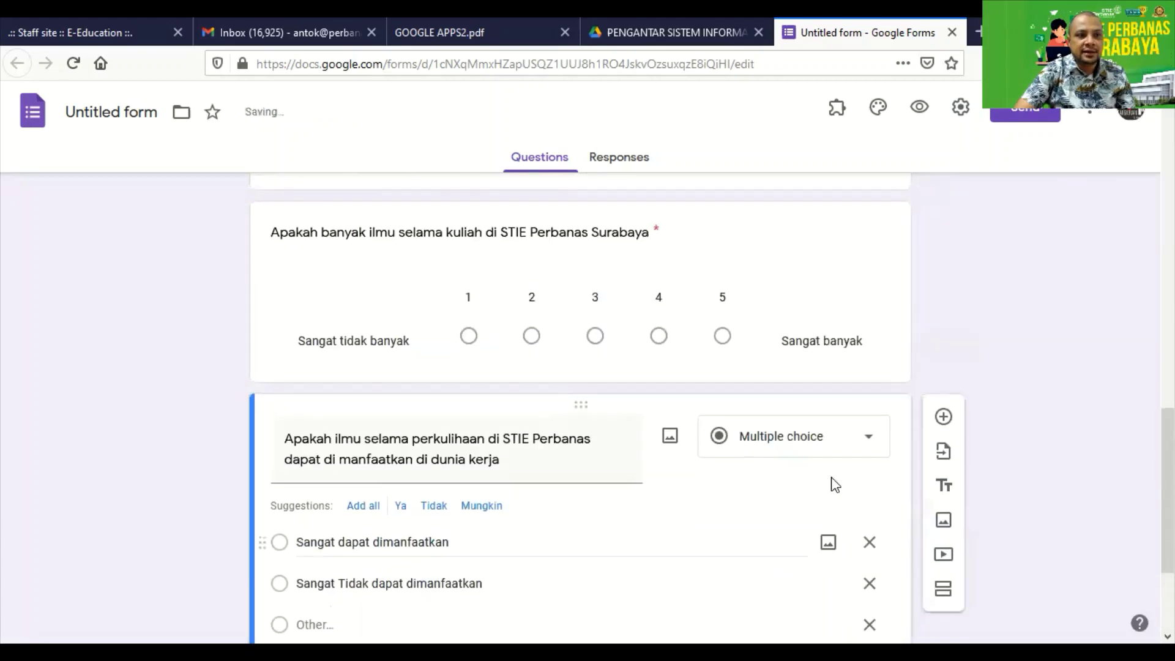
Add a new question directly after the Jenis Kelamin question.
left_click(788, 330)
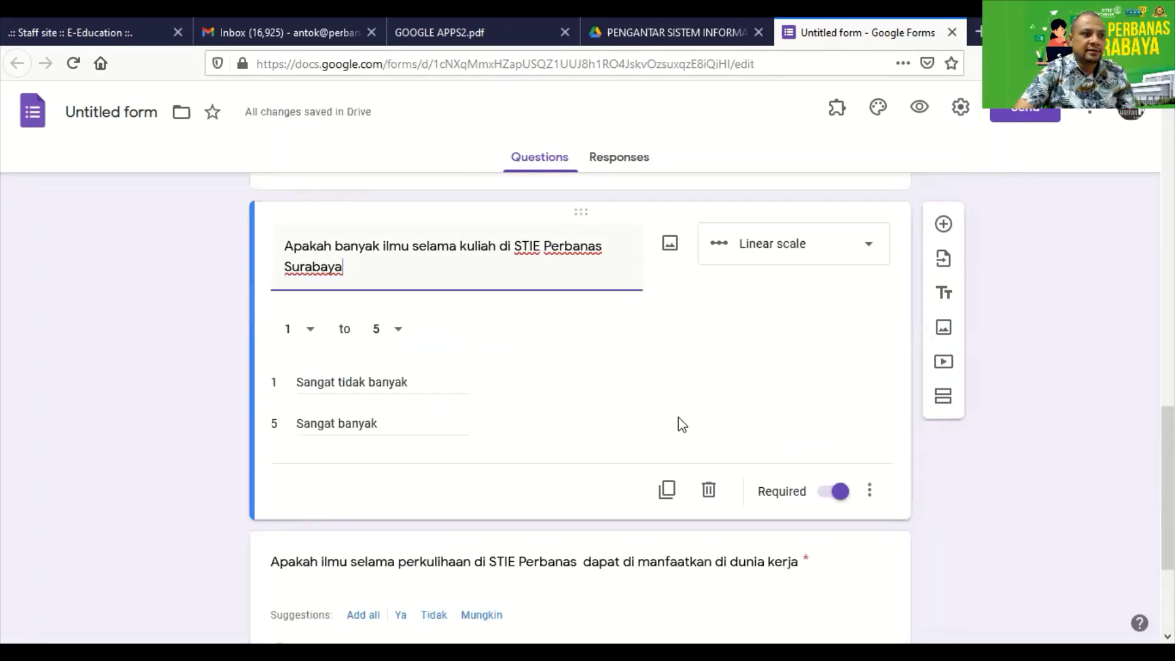
scroll(678, 448, "up", 5)
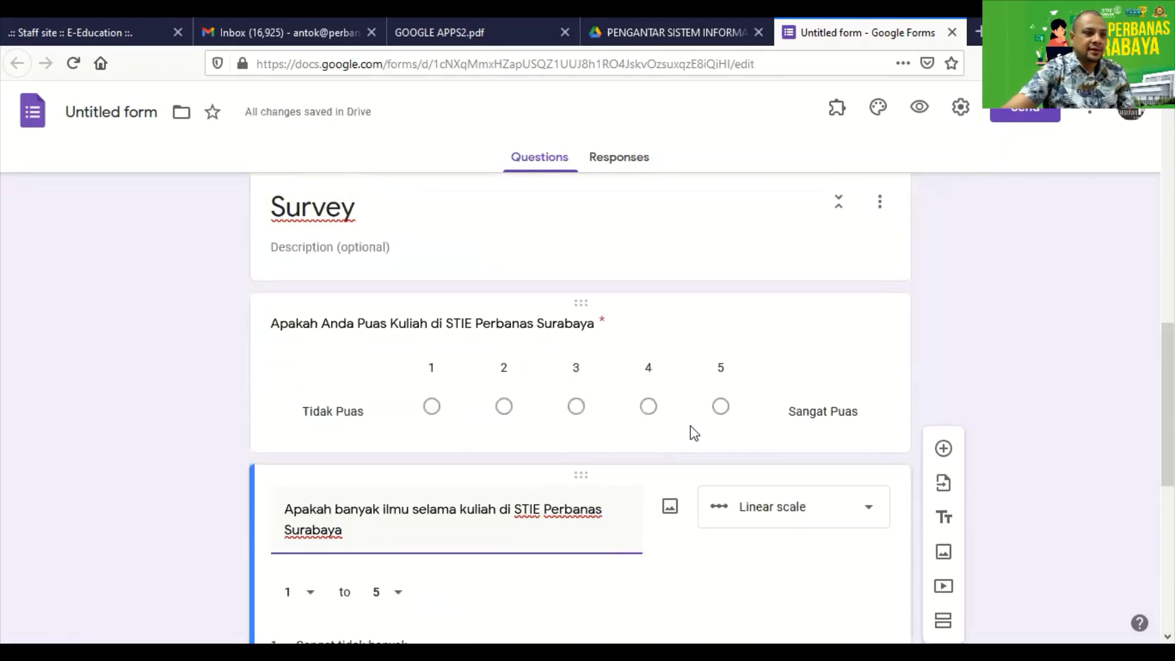
scroll(583, 371, "up", 1)
scroll(583, 371, "up", 7)
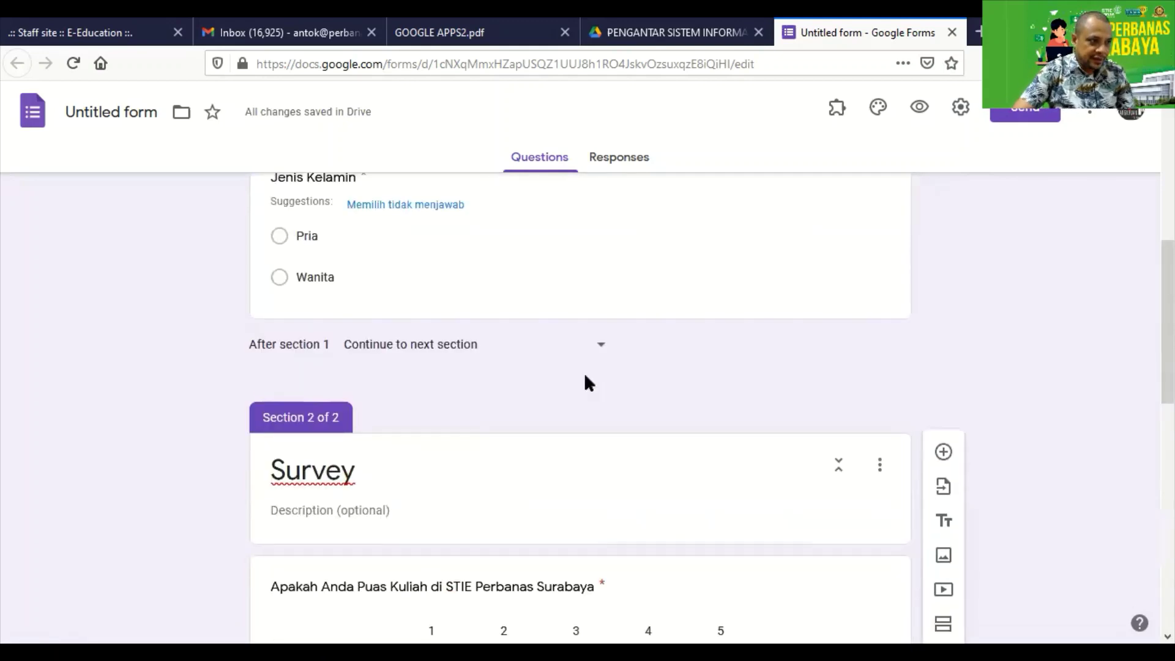
left_click(794, 353)
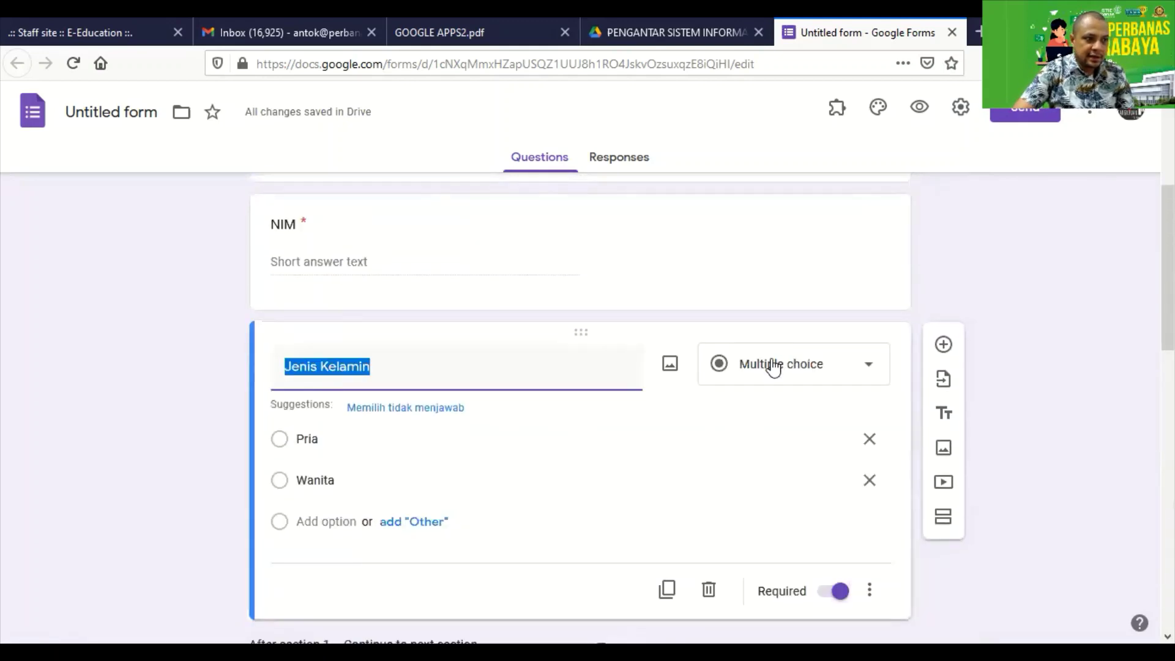
scroll(716, 402, "down", 1)
scroll(745, 415, "up", 1)
scroll(778, 416, "down", 3)
scroll(777, 416, "up", 2)
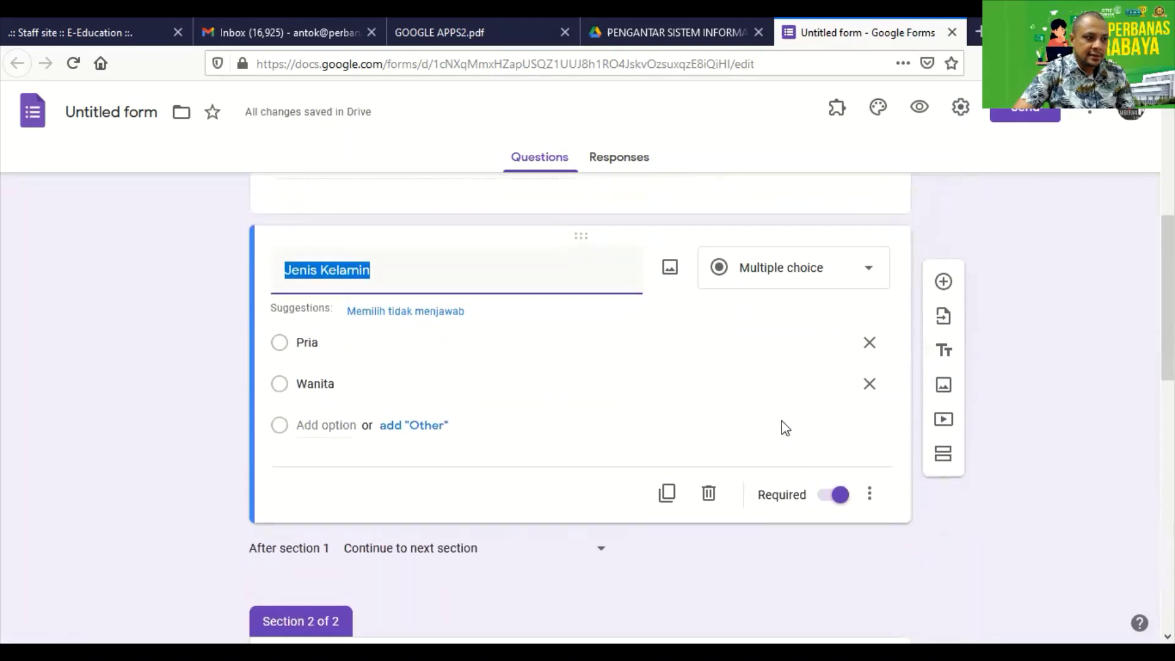
left_click(945, 260)
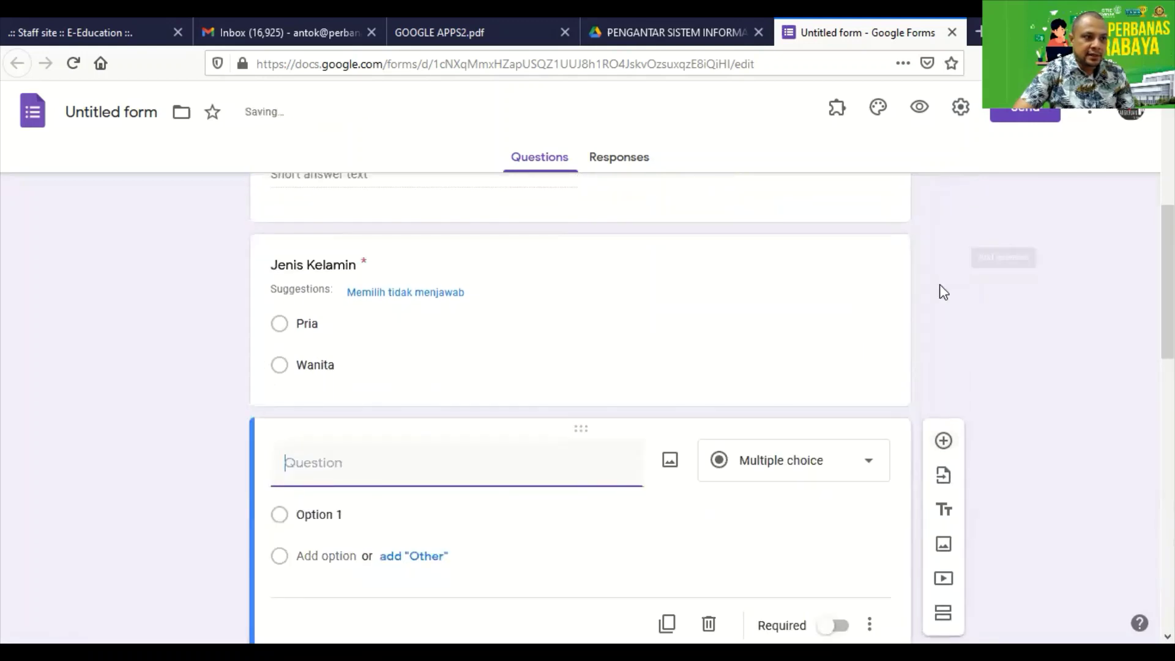
Title the new question 'Pengalaman Akademik' and make it a checkbox question.
left_click(404, 42)
scroll(523, 328, "up", 15)
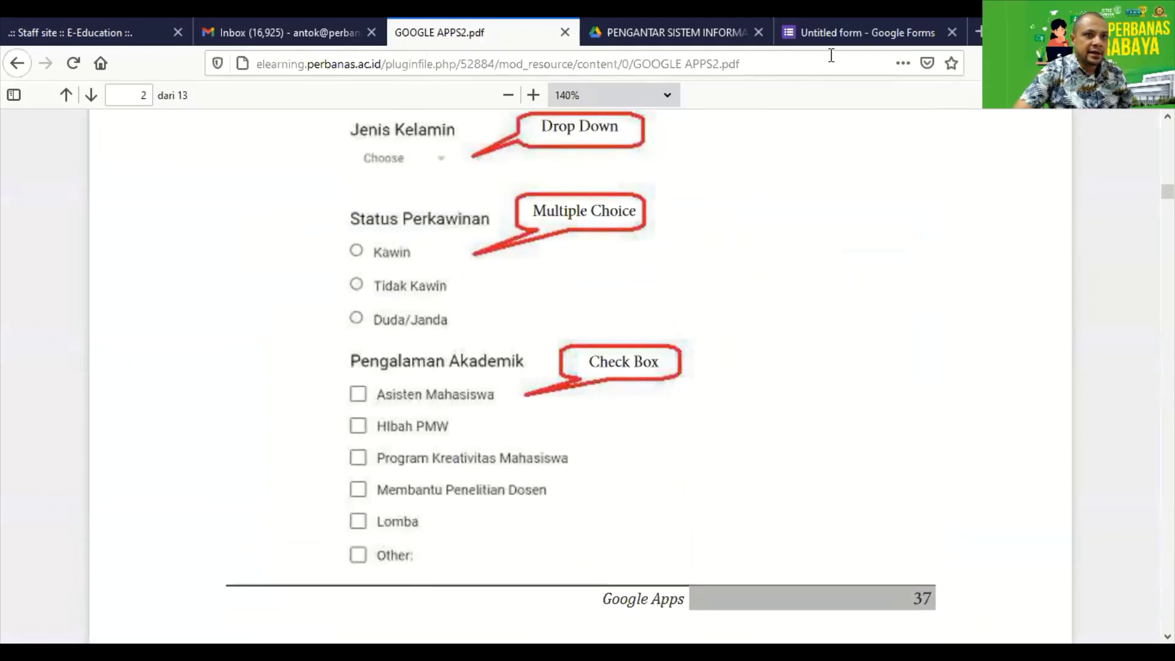
left_click(848, 32)
scroll(588, 361, "down", 2)
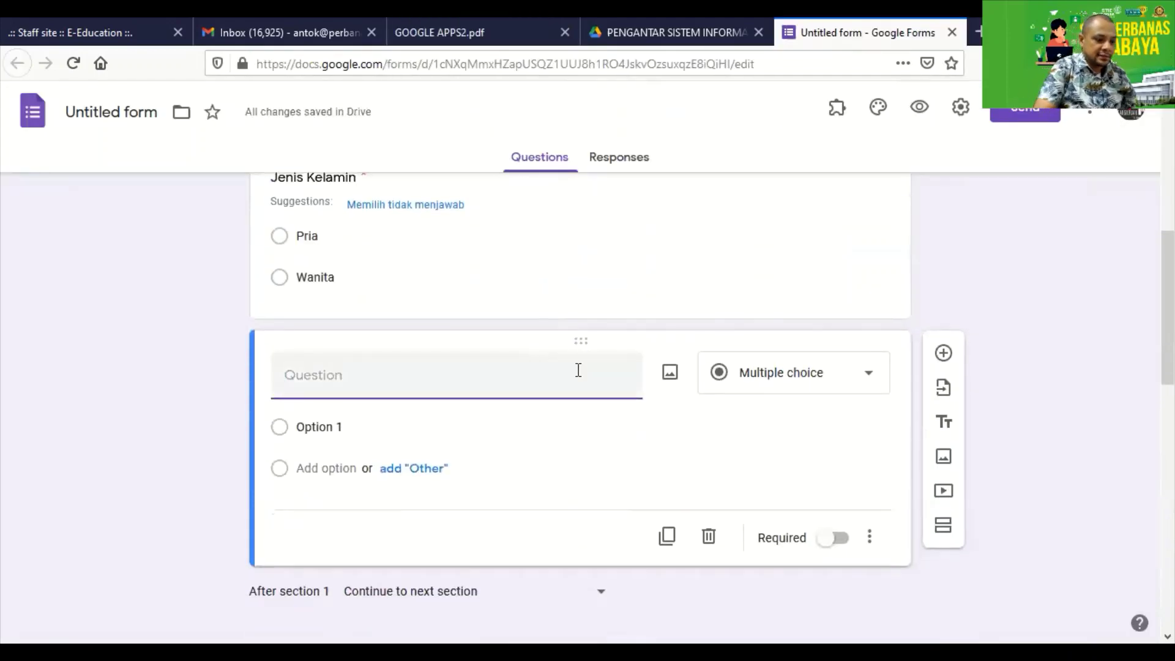
type("Pengalaman ")
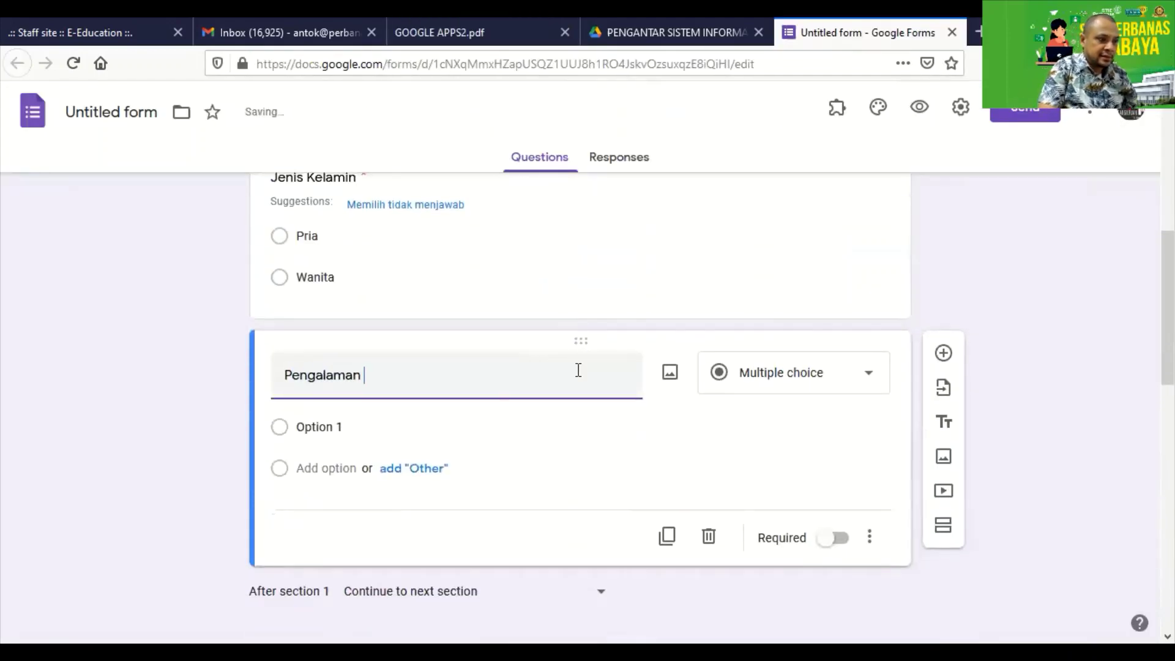
type("Akademik")
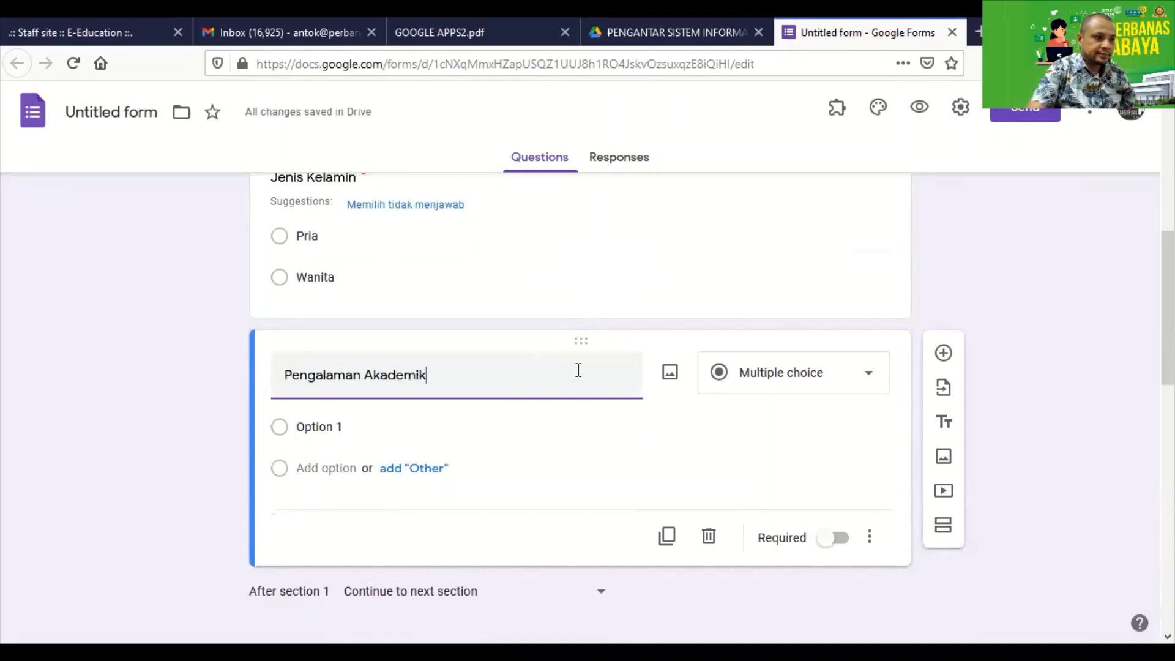
left_click(773, 383)
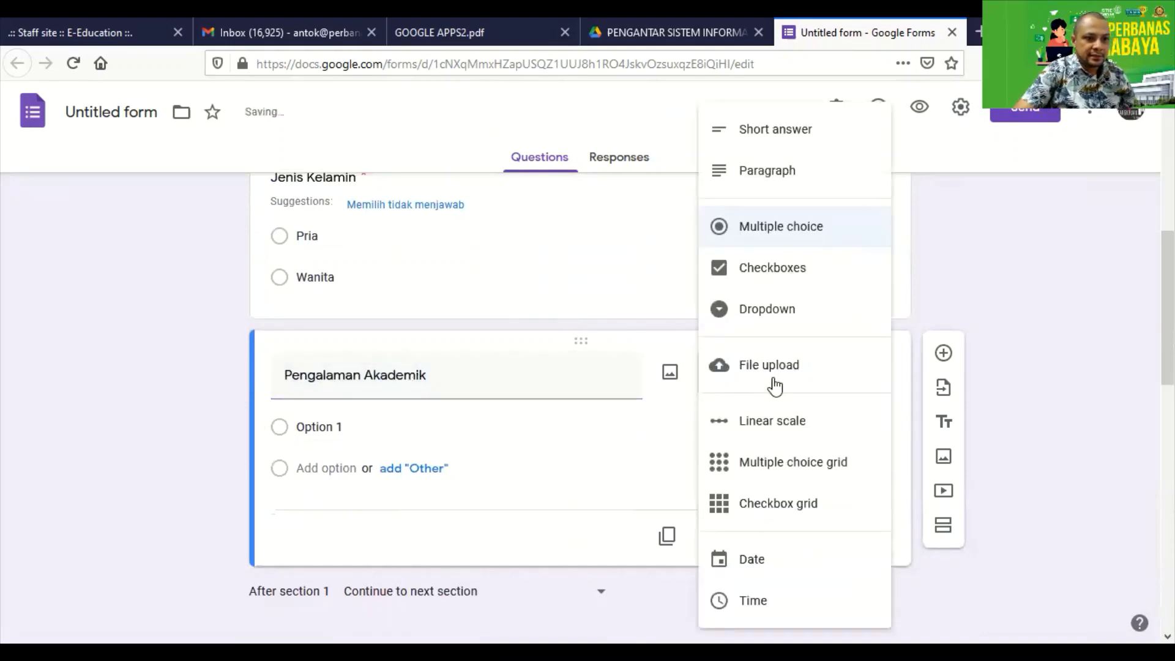
left_click(770, 272)
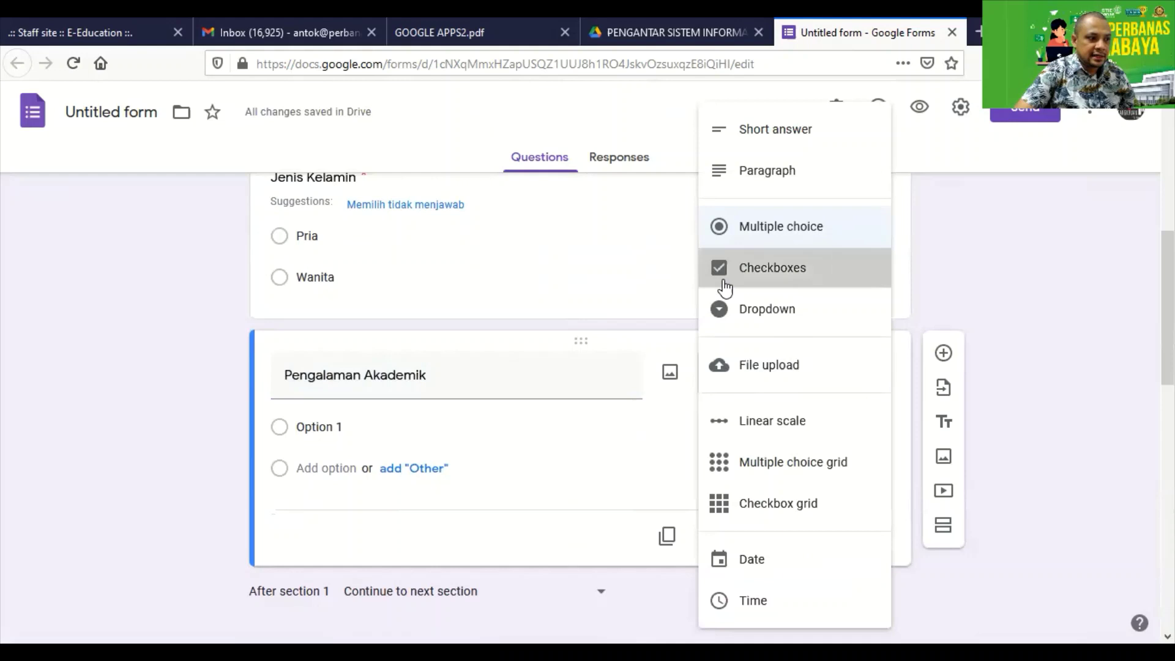
Set the first option to 'Asisten Mahasiswa' and add an Other choice.
left_click(315, 424)
left_click(440, 33)
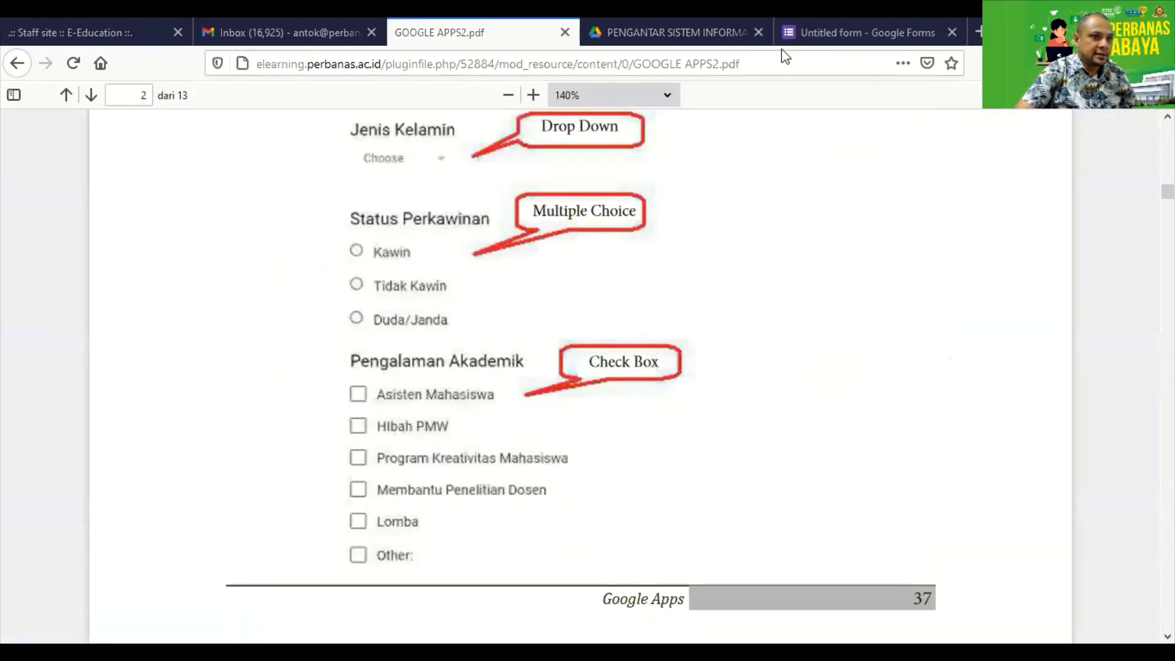
left_click(791, 33)
type("Asiste")
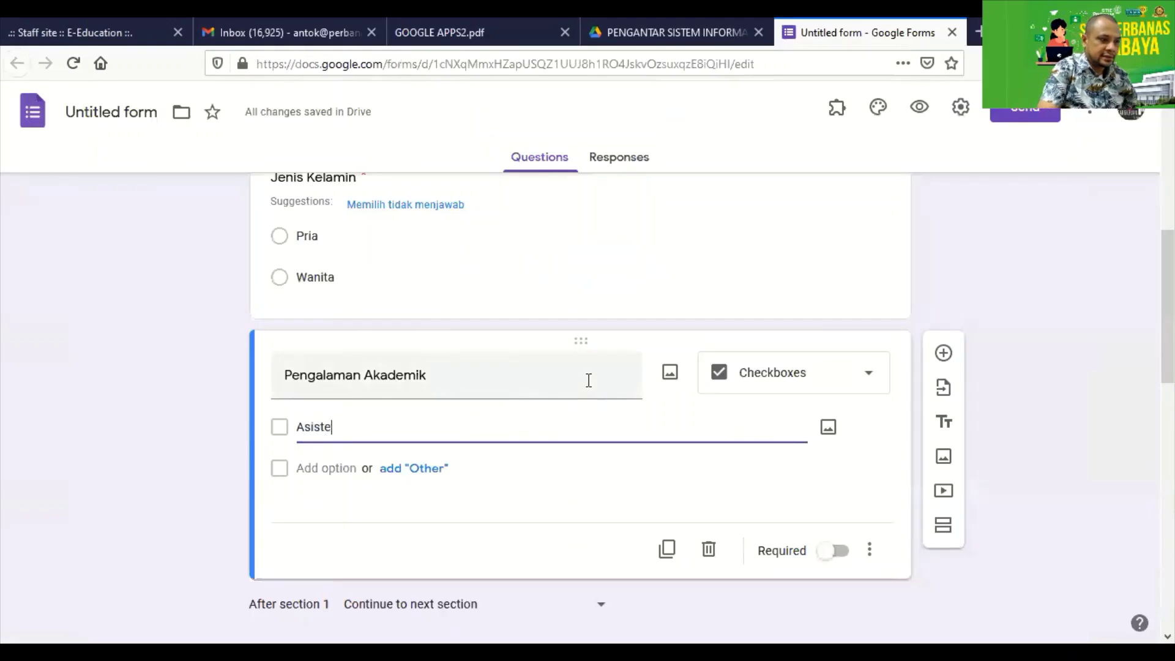
type("n Mahasiswa")
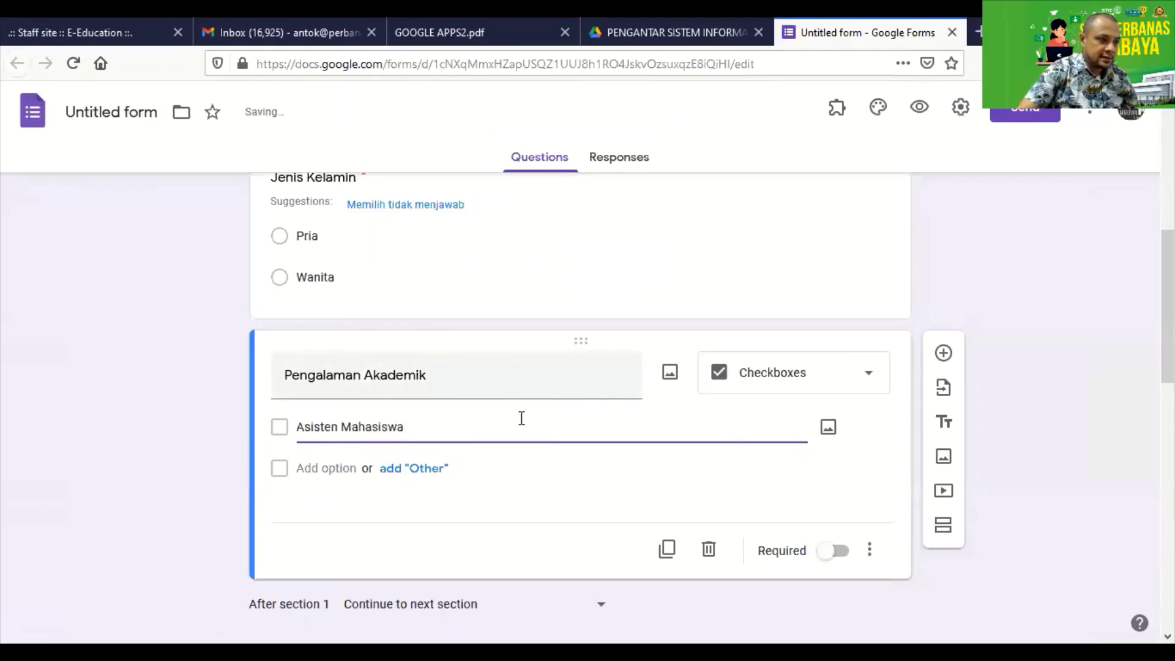
left_click(412, 470)
left_click(328, 509)
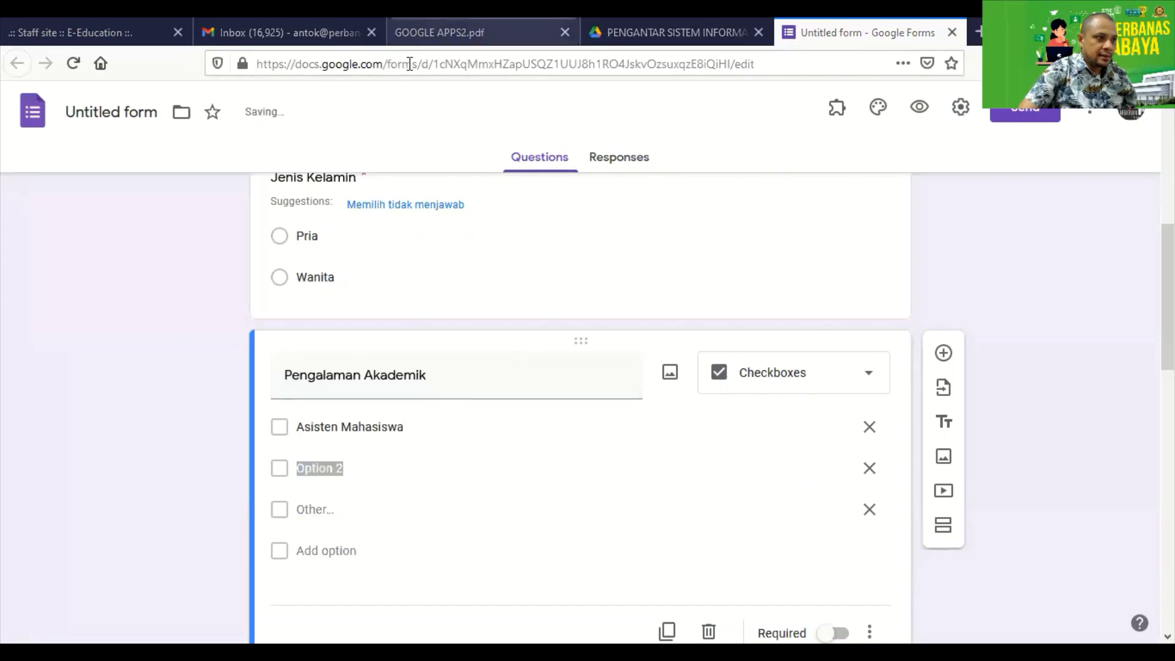
Name the second option 'Hibah PMW' and add a third option.
left_click(416, 33)
left_click(844, 44)
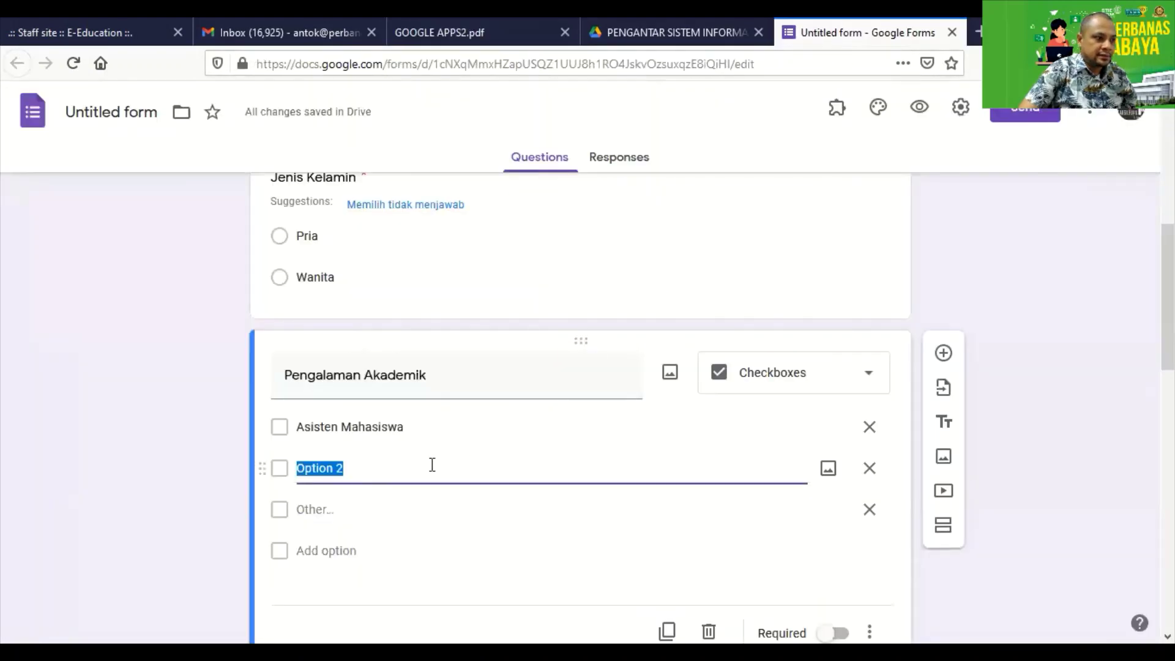
type("Hibah")
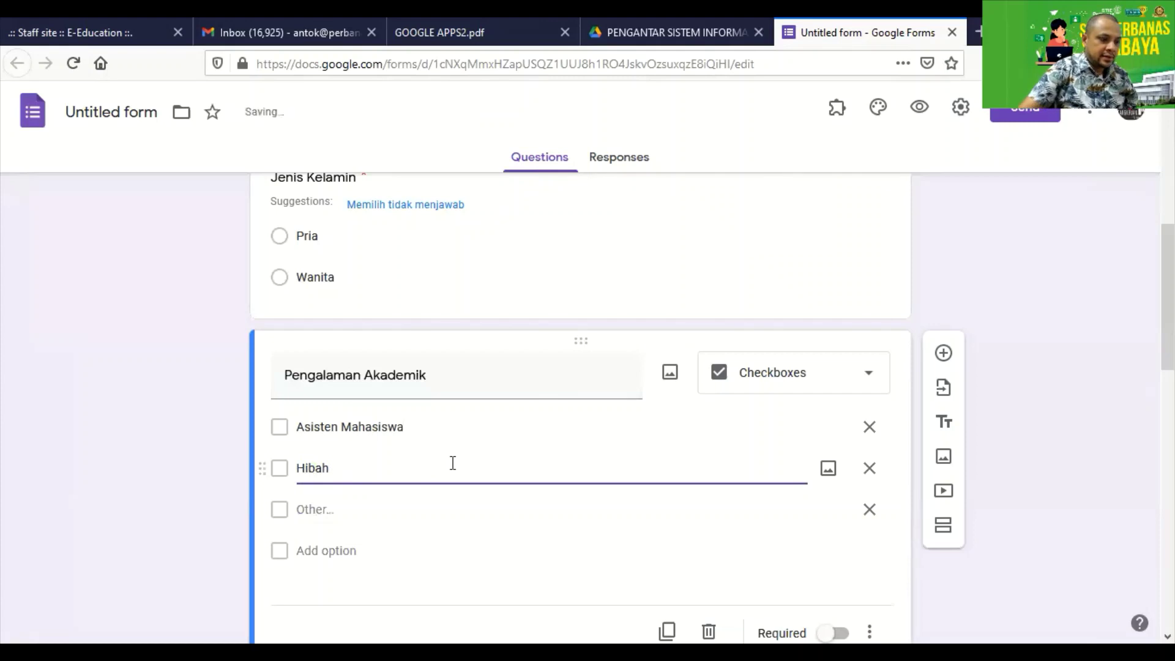
left_click(326, 550)
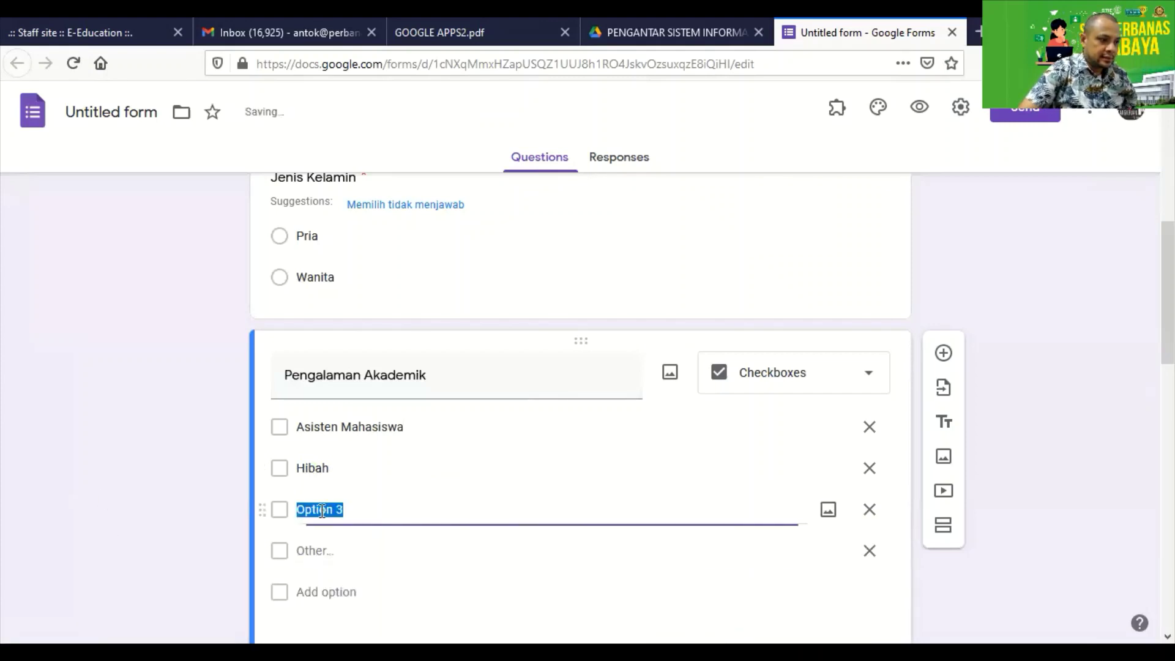
left_click(319, 62)
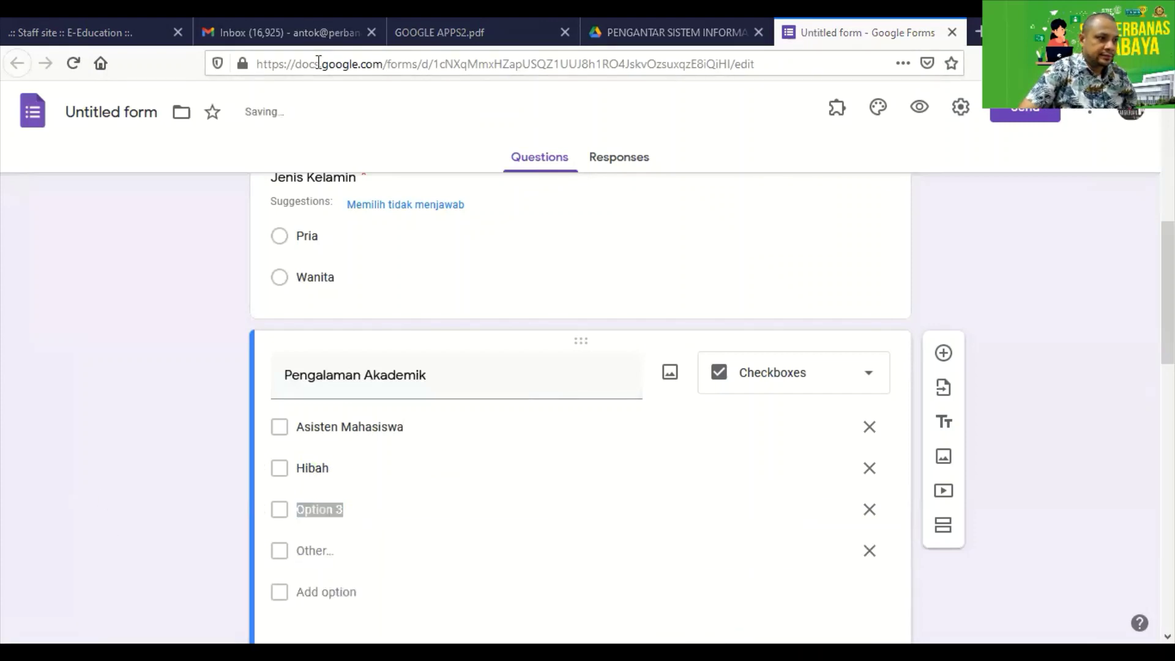
left_click(436, 34)
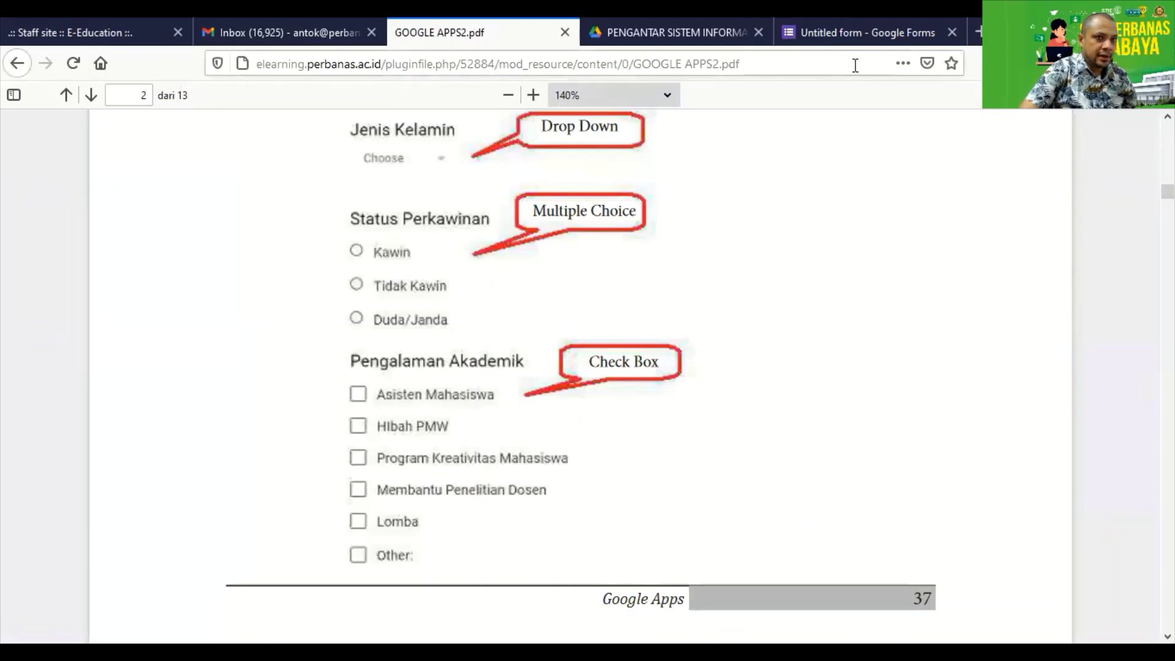
left_click(857, 33)
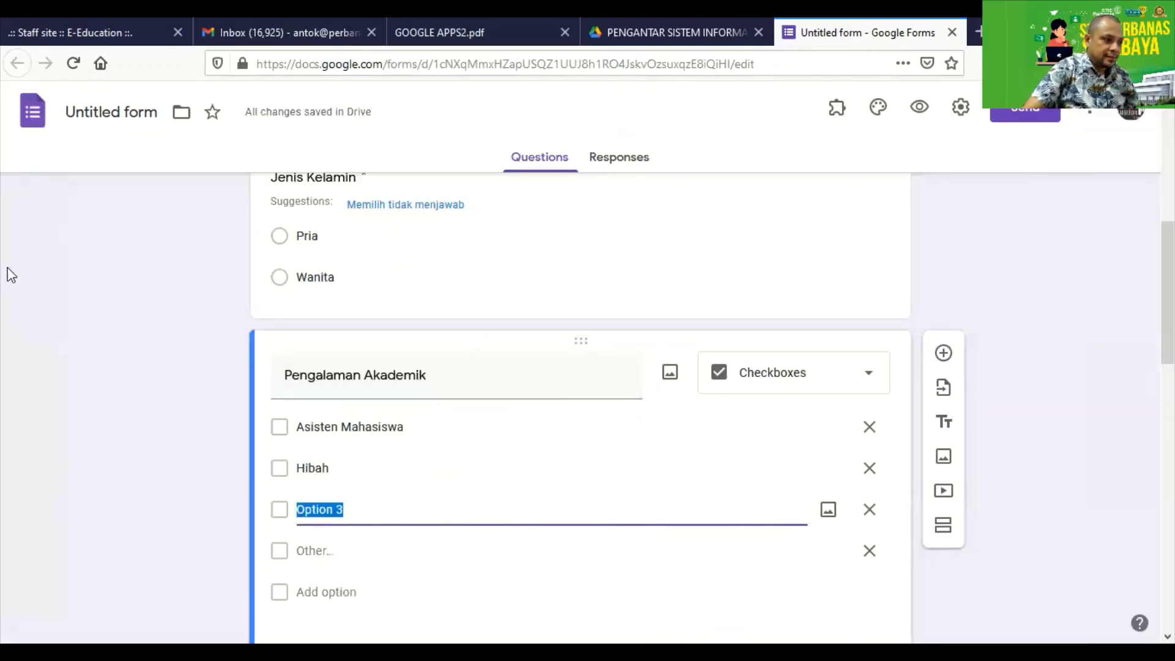
left_click(327, 468)
left_click(361, 468)
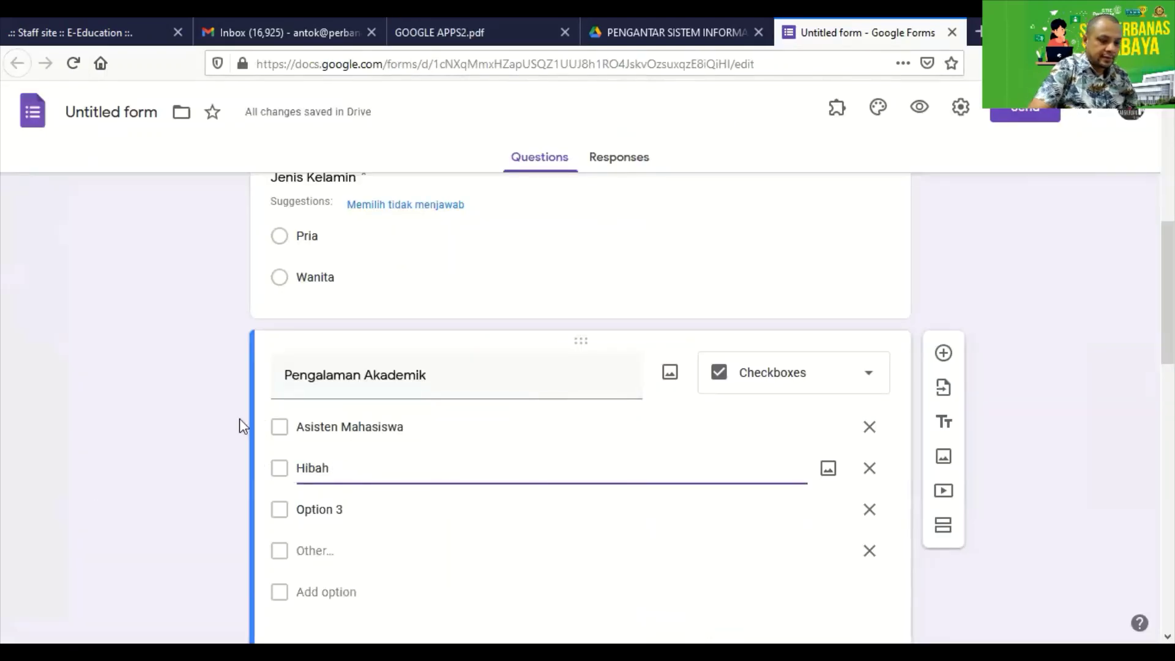
type("PMW")
Rename the third option to 'Program Kreativitas Mahasiswa'.
double_click(350, 511)
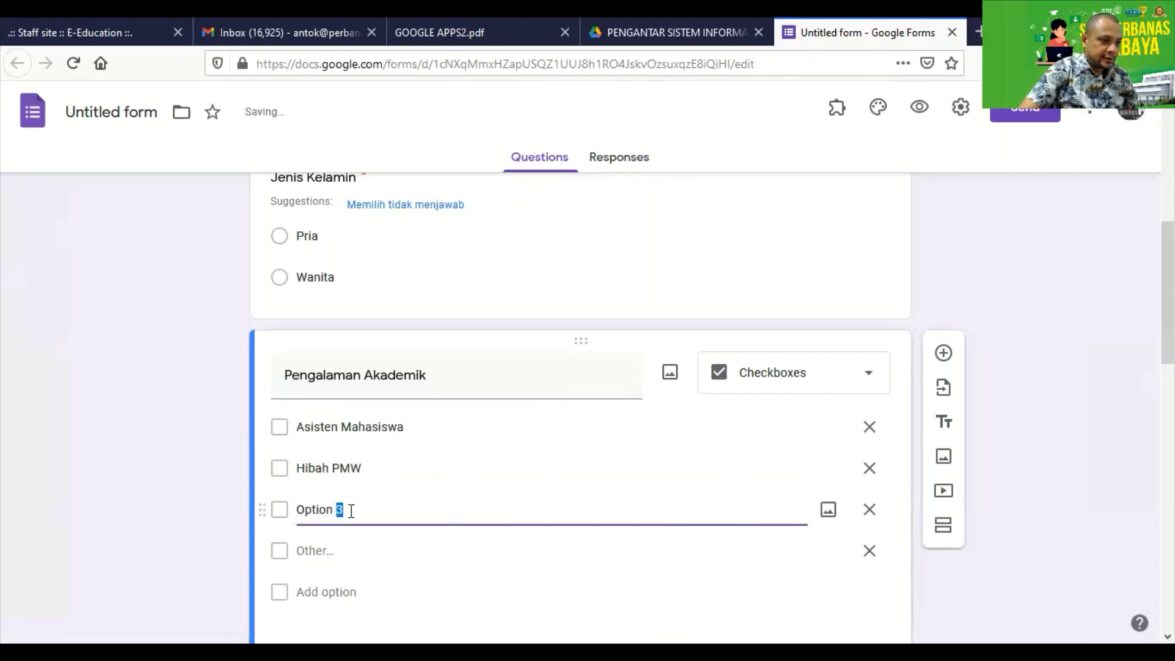
left_click(325, 513)
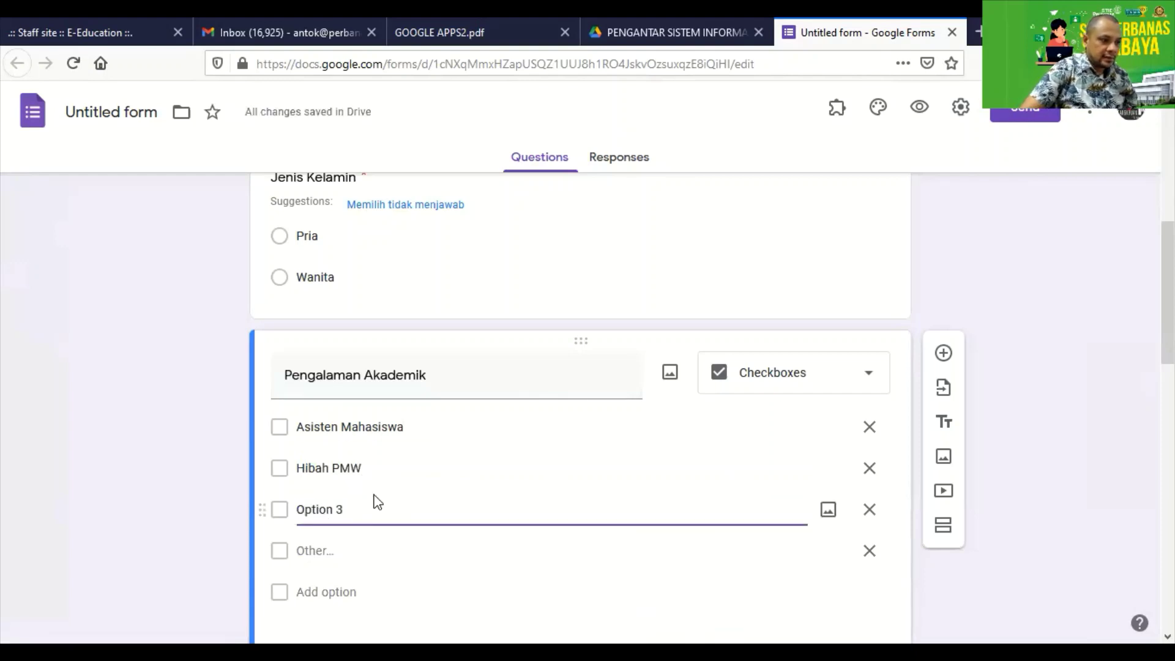
key("ctrl+a")
type("Progran")
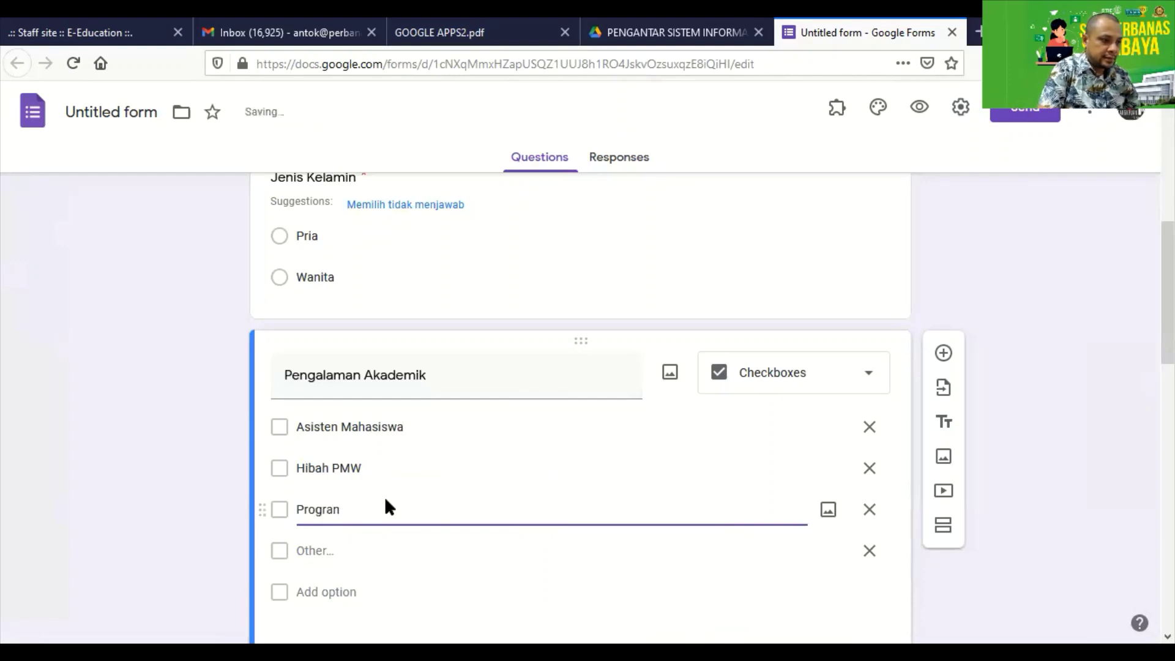
key("BackSpace")
type("m Kreativitas Mahasiswa")
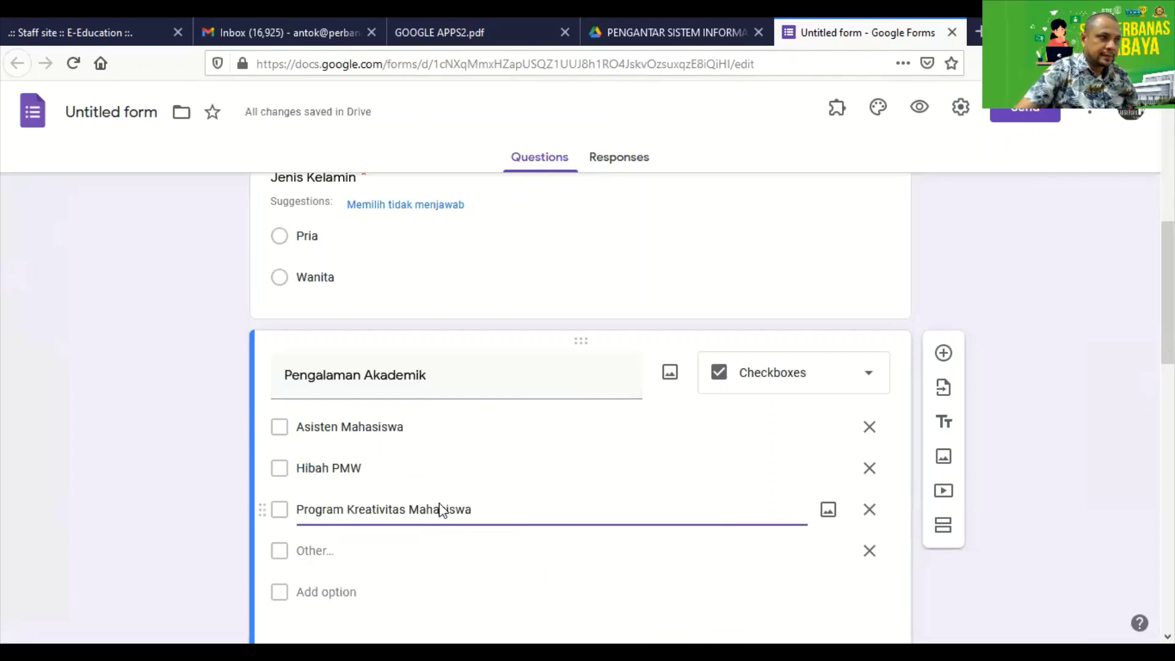
left_click(434, 84)
left_click(439, 33)
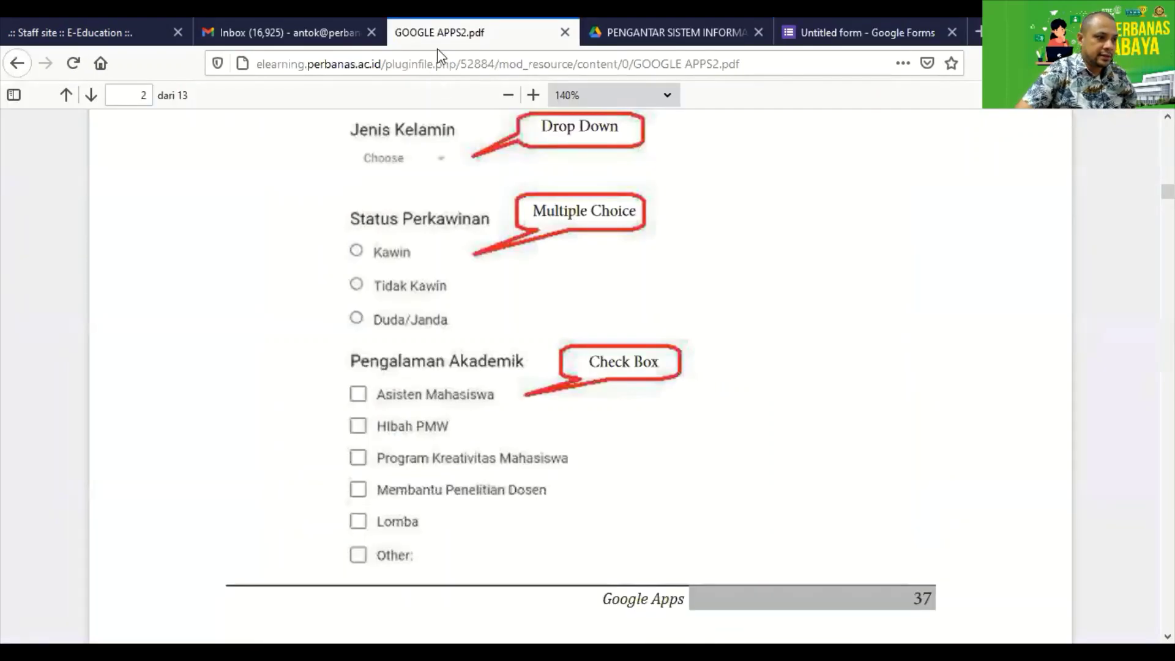
Add options 'Membantu Penelitian Dosen', 'Lomba' and 'other', delete the Other row, and set Required.
left_click(857, 32)
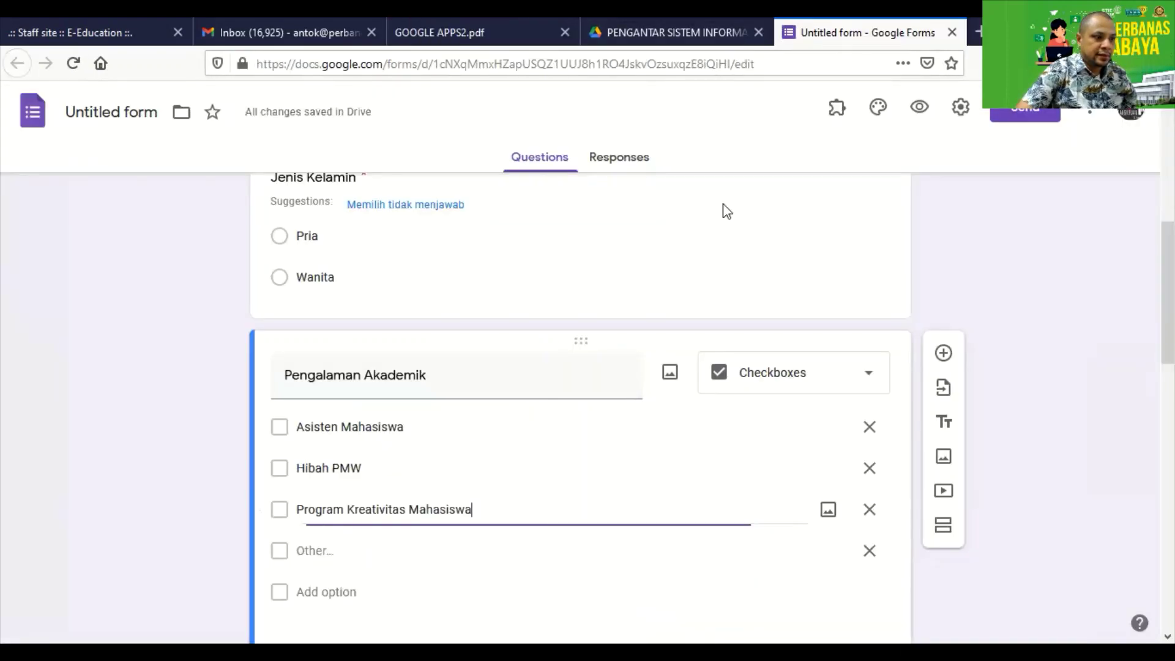
left_click(327, 592)
type("Memb")
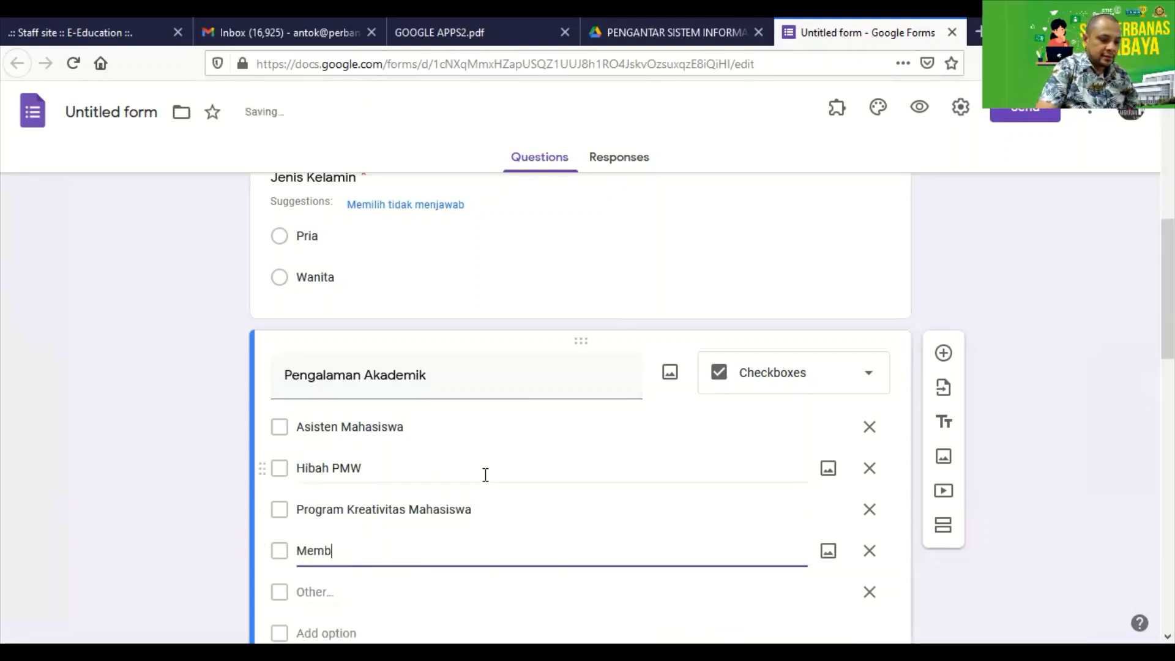
type("antu Penelitian Dosen")
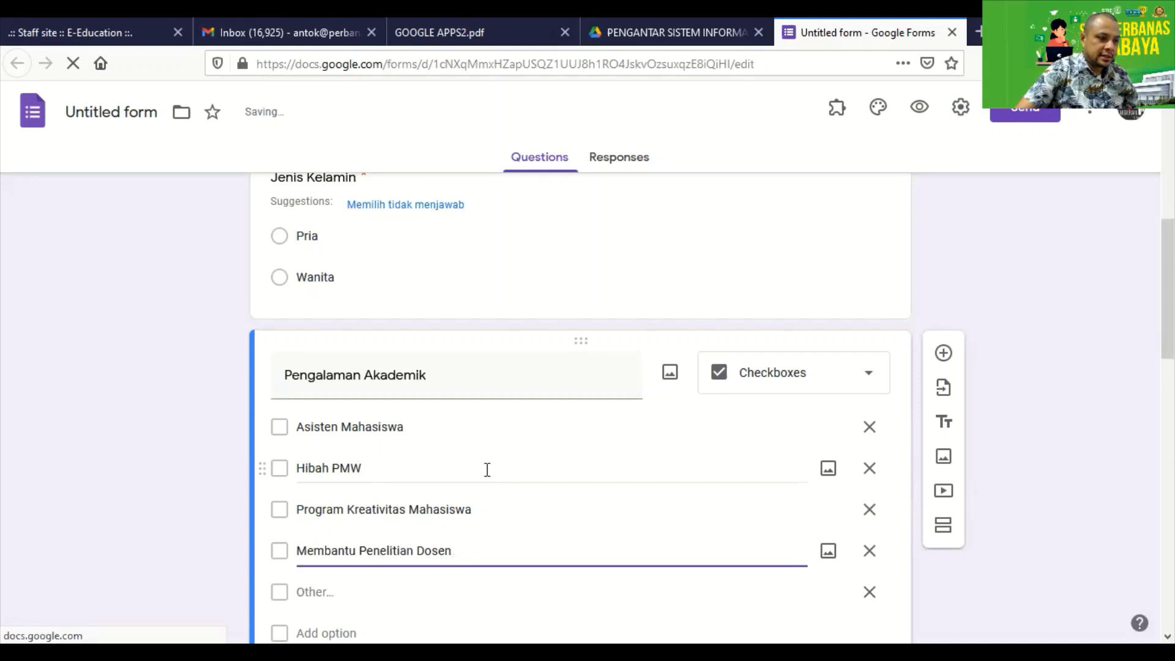
scroll(465, 481, "down", 3)
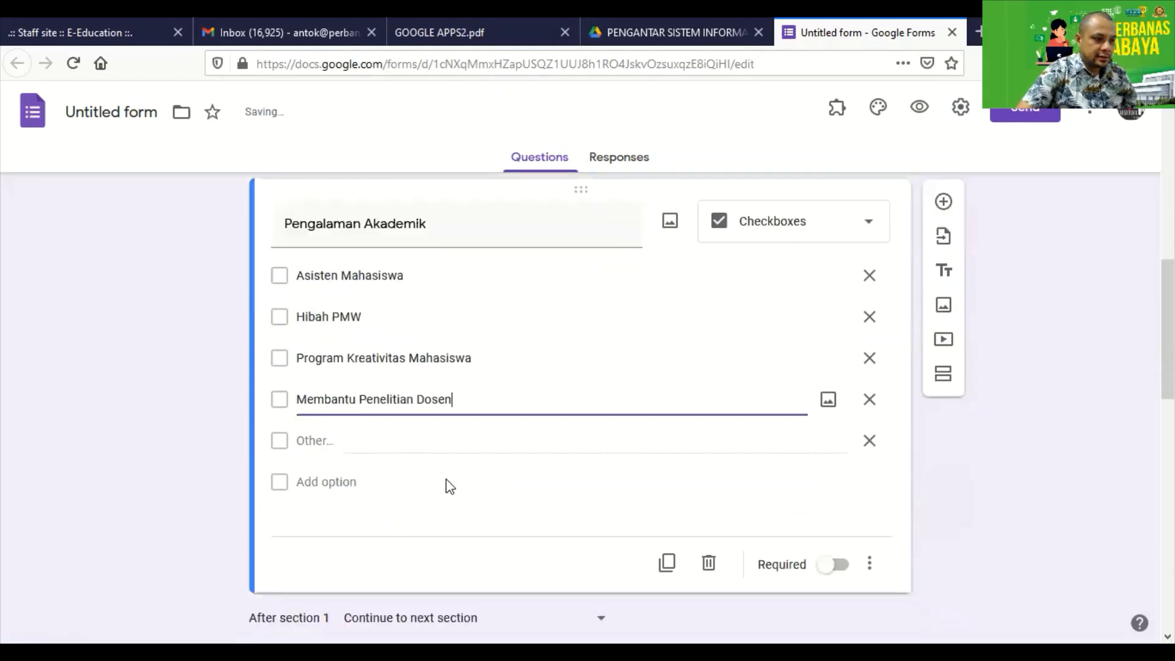
left_click(327, 457)
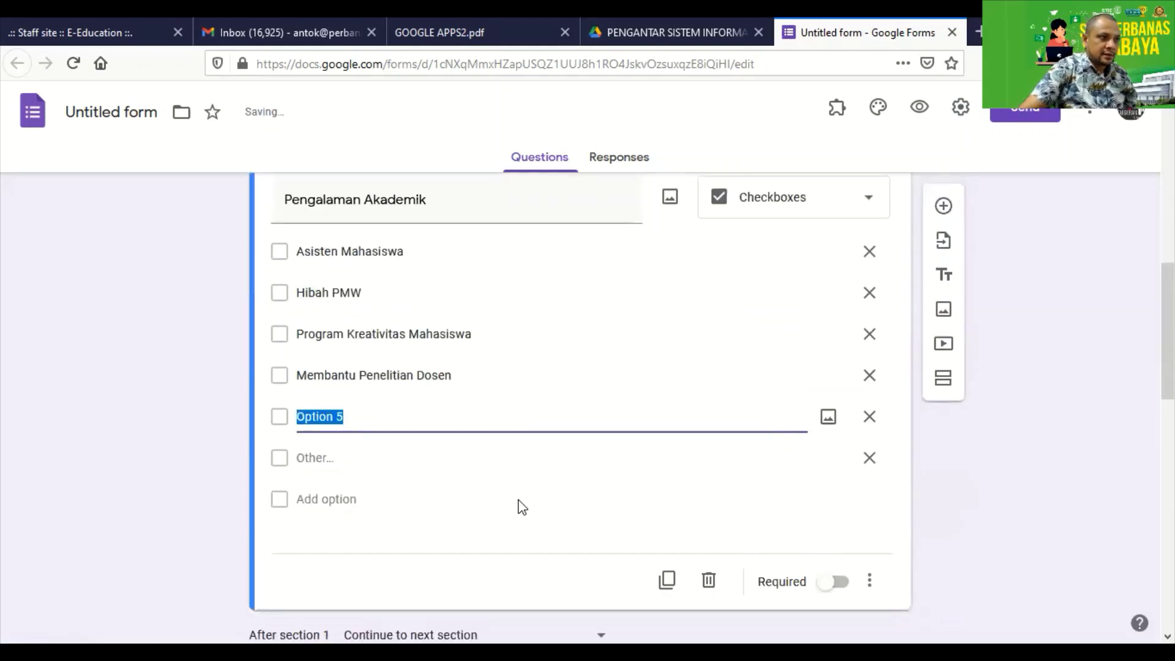
left_click(450, 32)
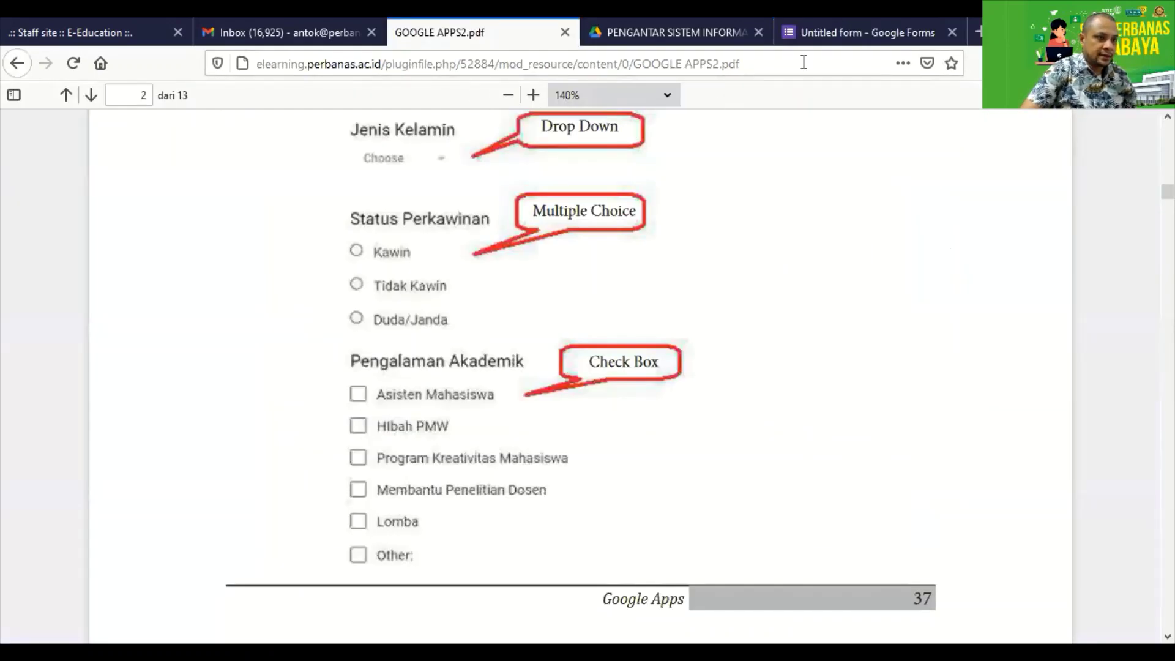
left_click(814, 33)
type("Lomb")
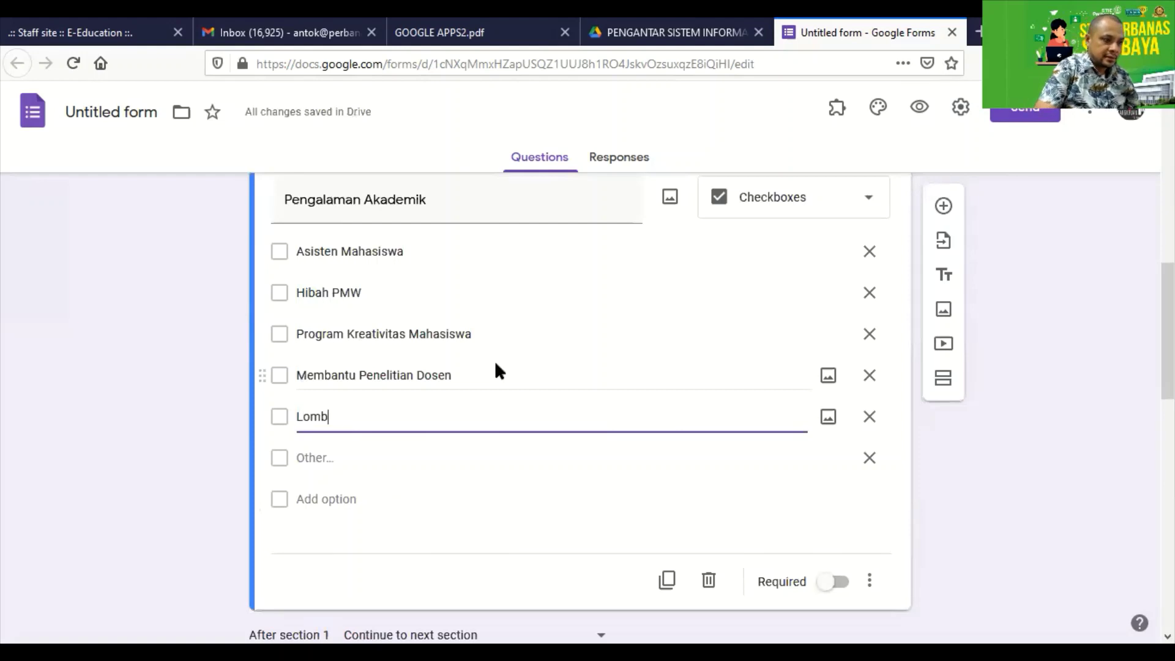
type("a")
left_click(325, 497)
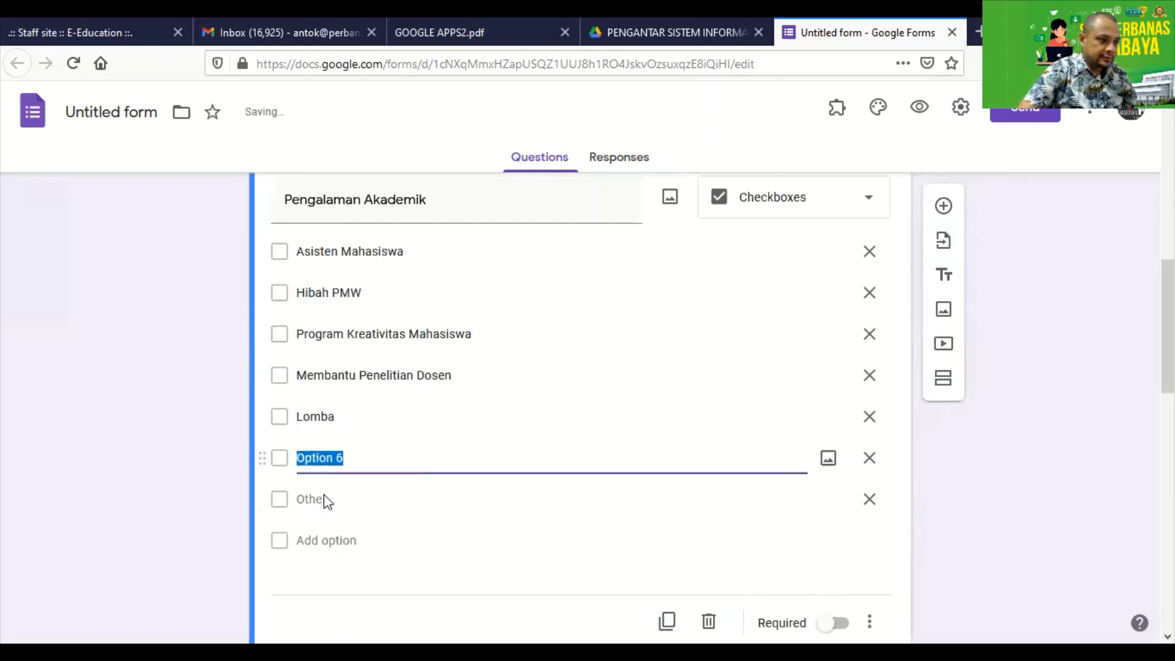
type("other")
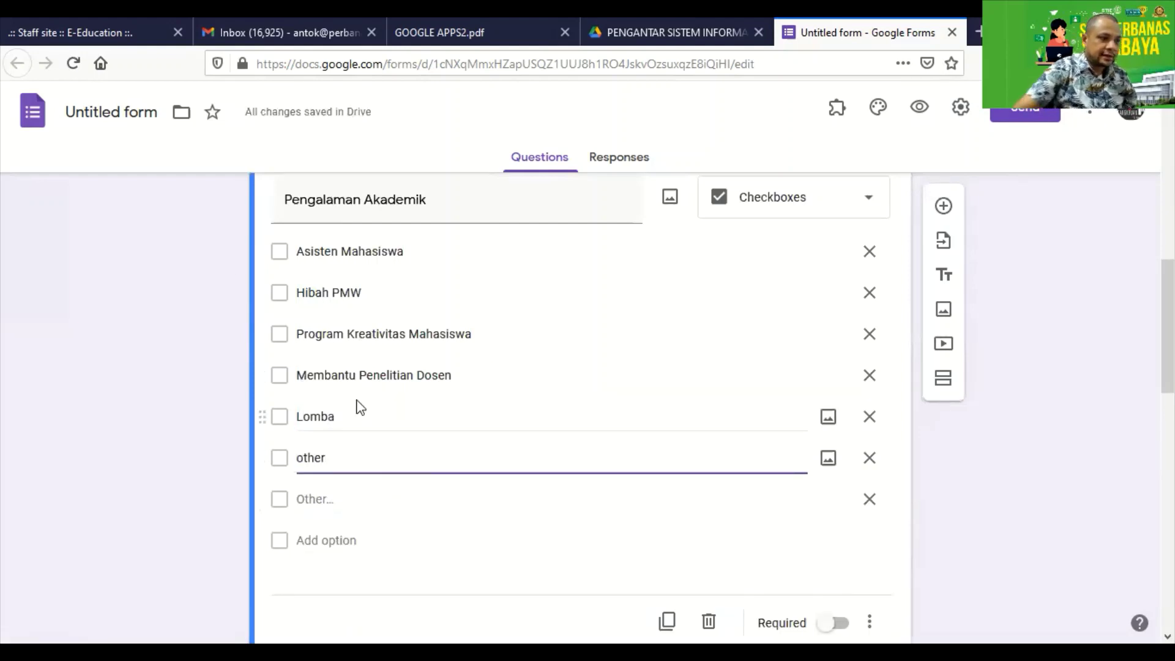
left_click(870, 499)
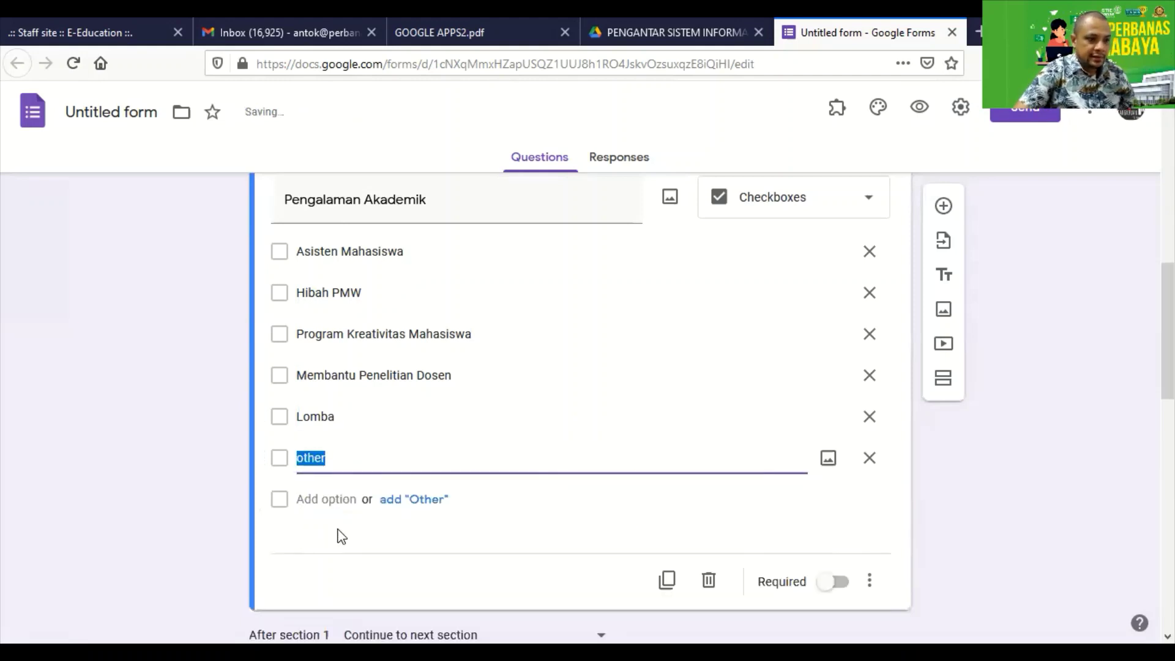
left_click(841, 587)
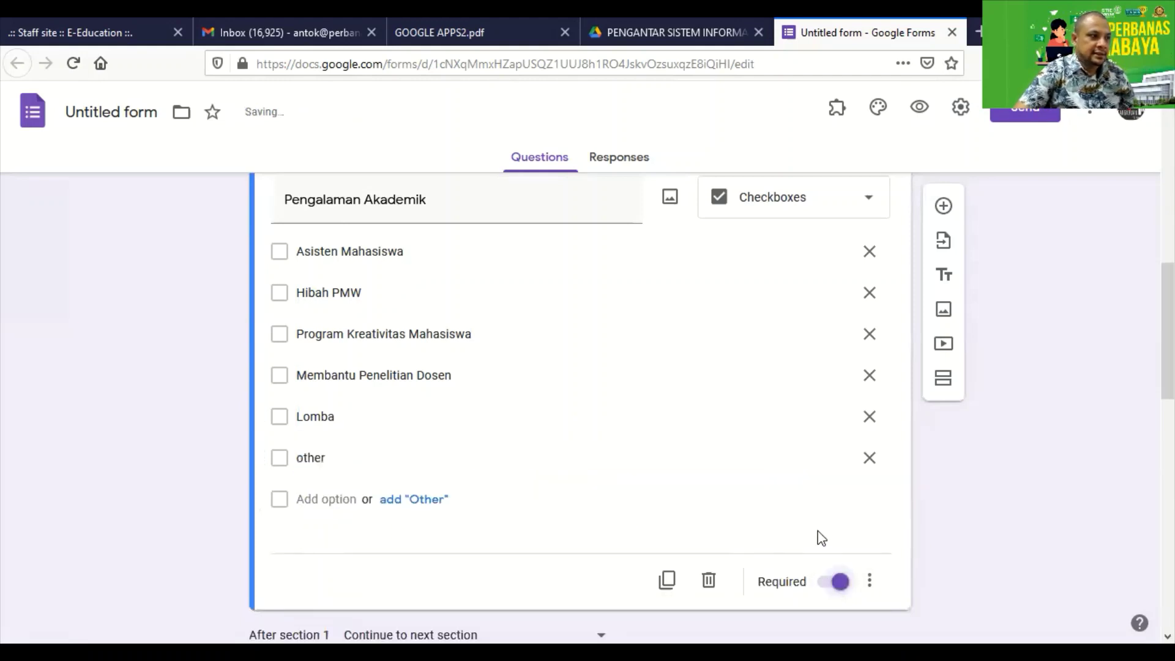
Change the form description to 'isian untuk data mahasiswa'.
scroll(765, 478, "up", 12)
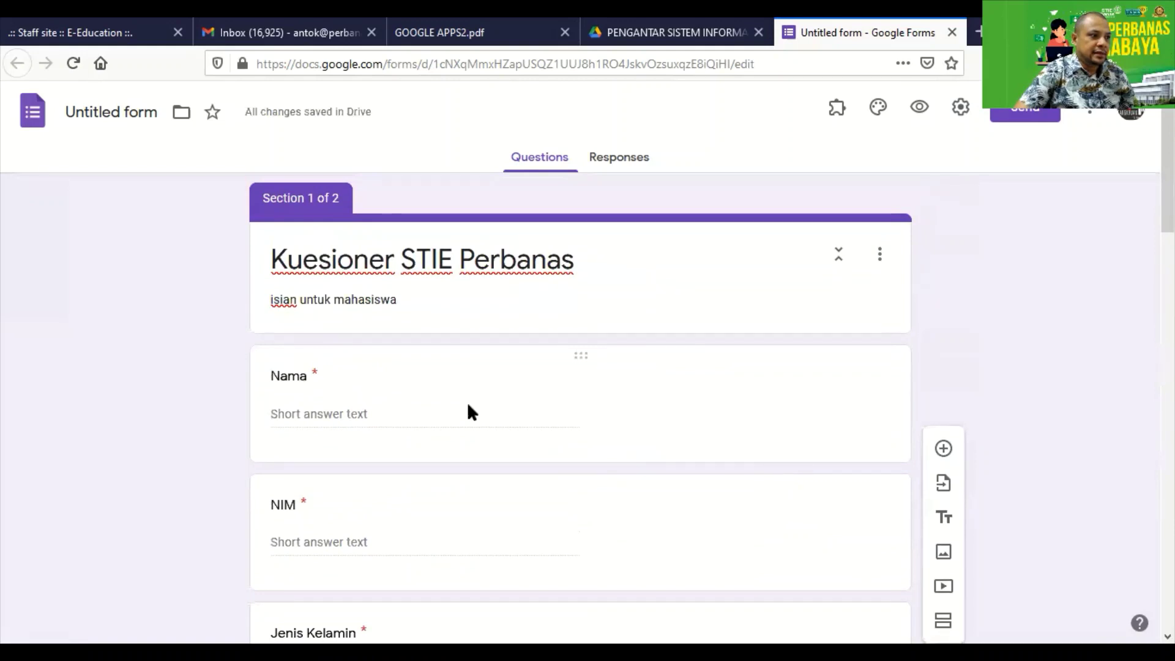
scroll(397, 294, "down", 2)
scroll(398, 294, "up", 2)
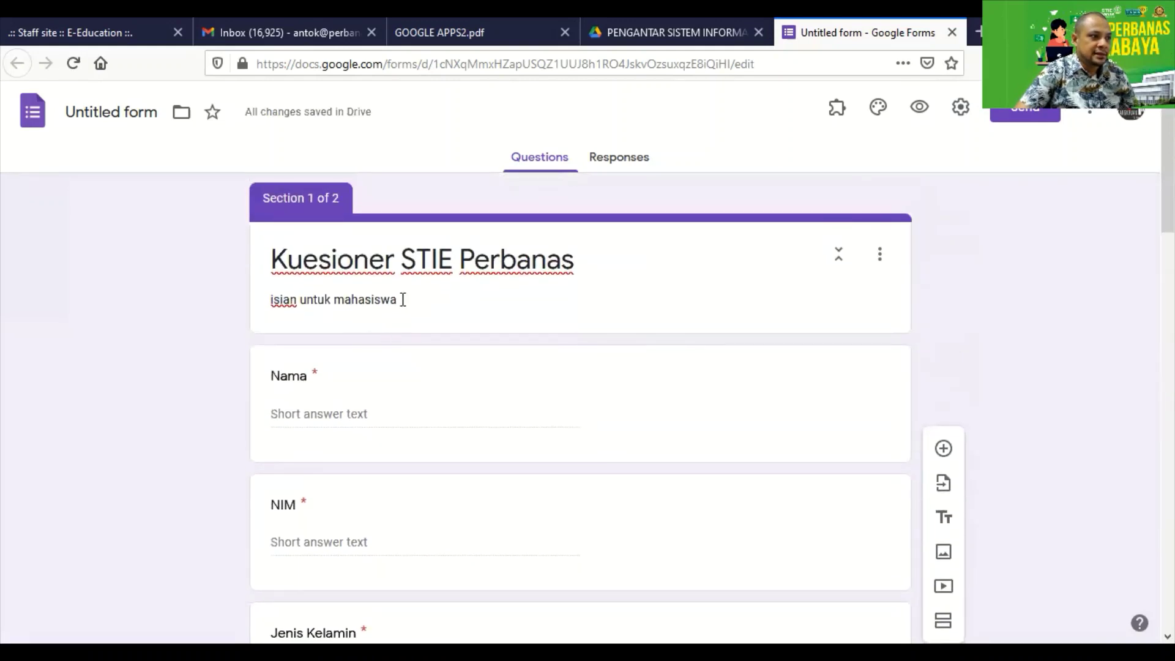
left_click(401, 299)
left_click(431, 299)
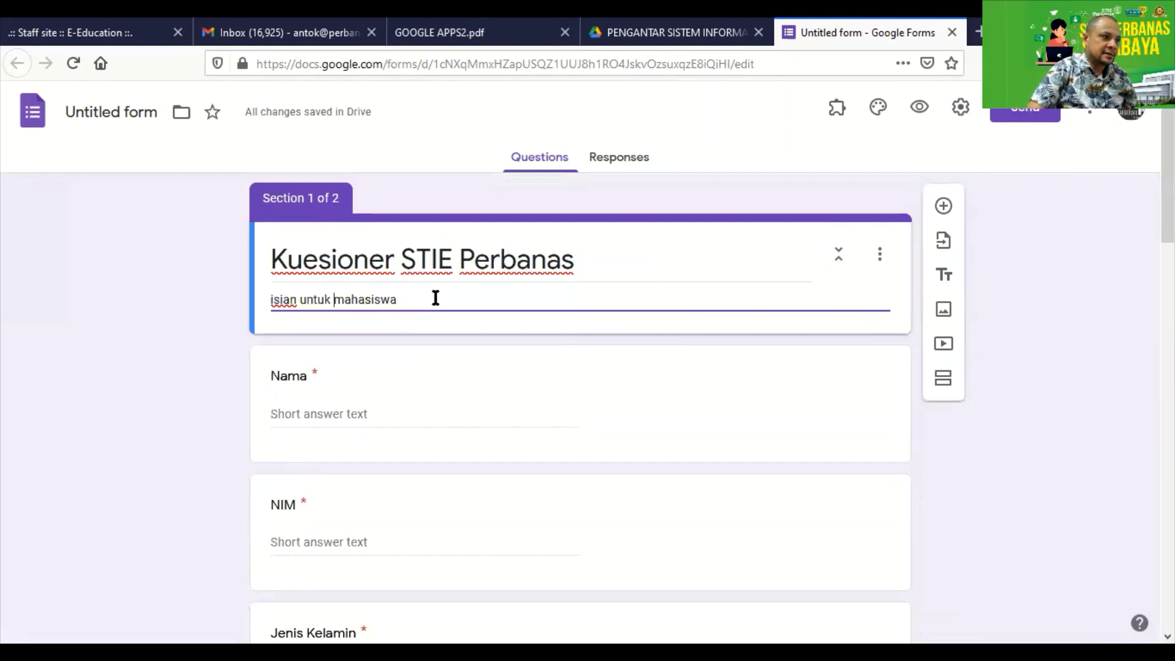
type("data")
Give the Survey section the description 'Isian Pertanyaan'.
scroll(397, 321, "down", 6)
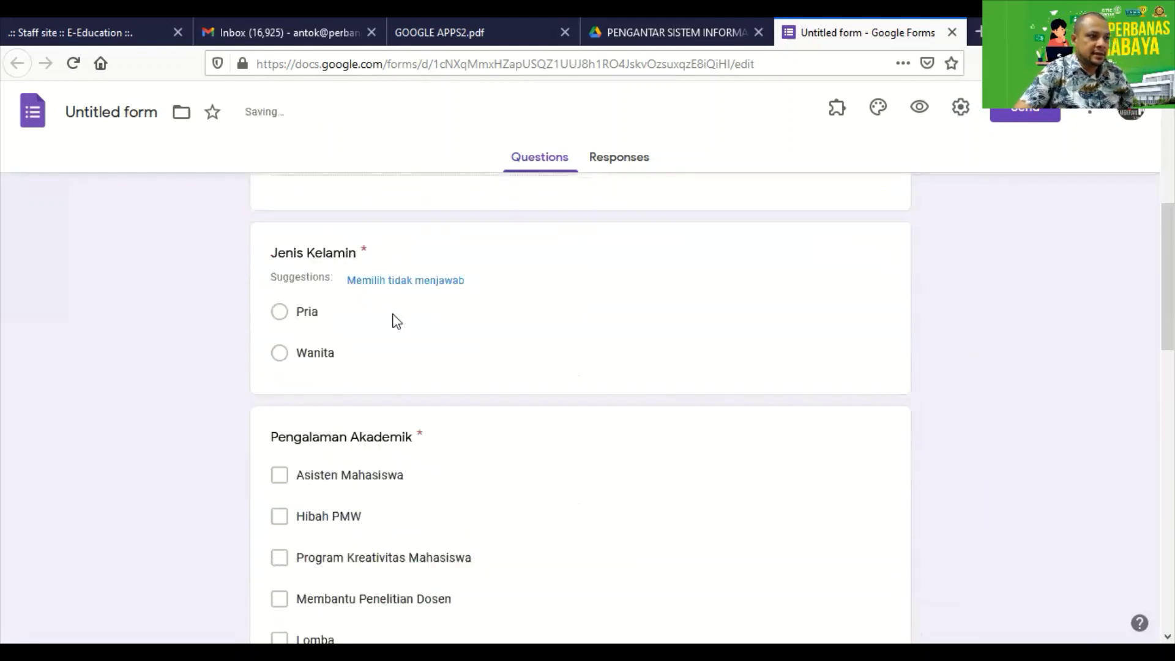
scroll(397, 321, "down", 10)
left_click(327, 241)
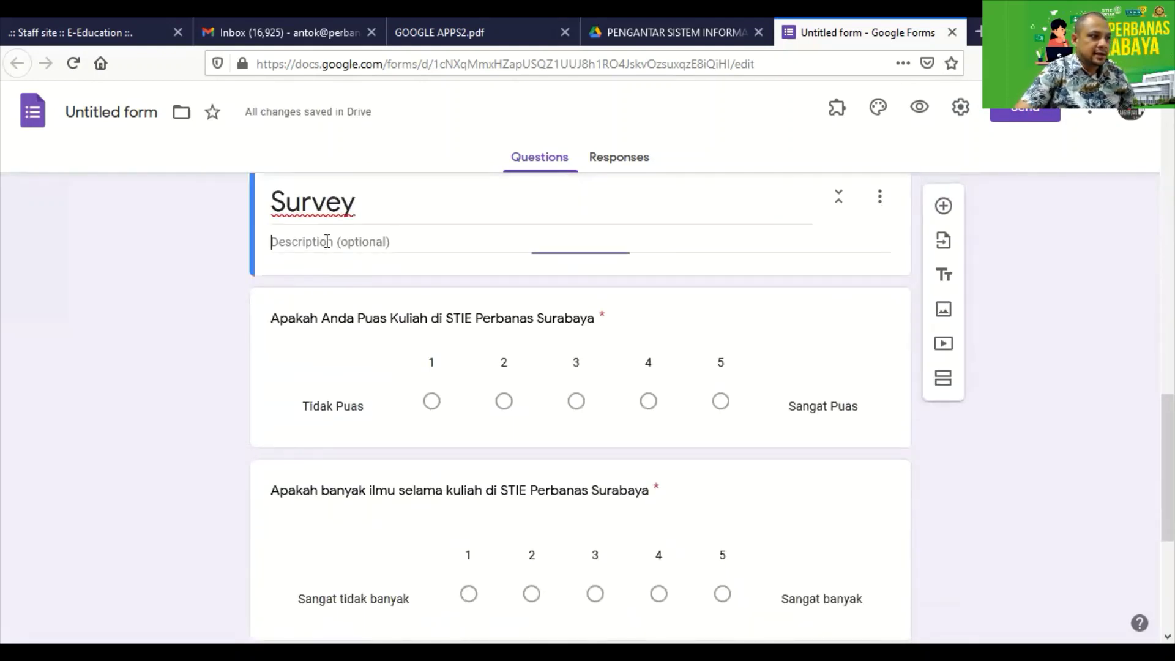
type("Isian Pe")
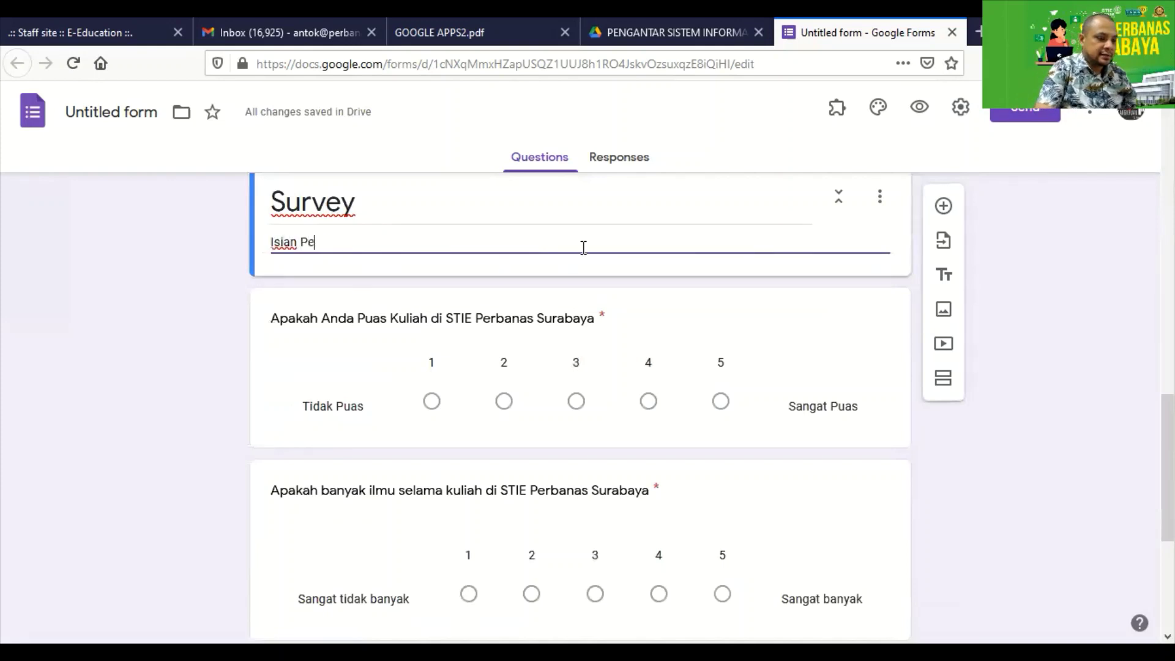
type("rtanyaan")
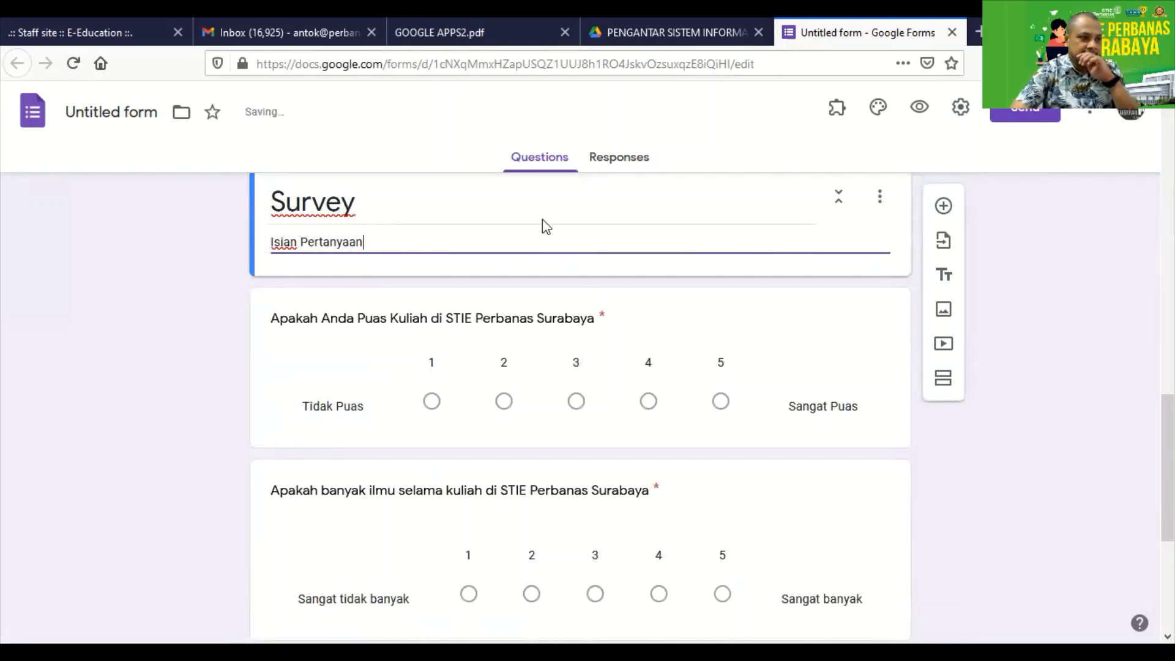
scroll(856, 371, "up", 12)
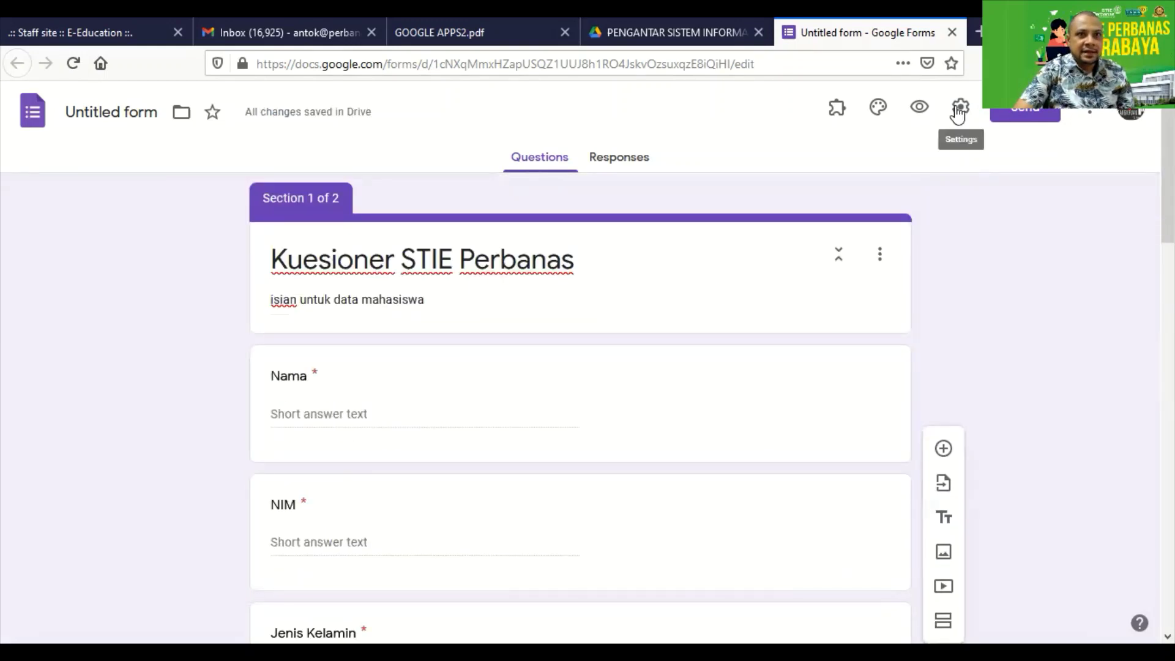
Pick the green Theme color swatch in the Customize Theme panel.
left_click(879, 109)
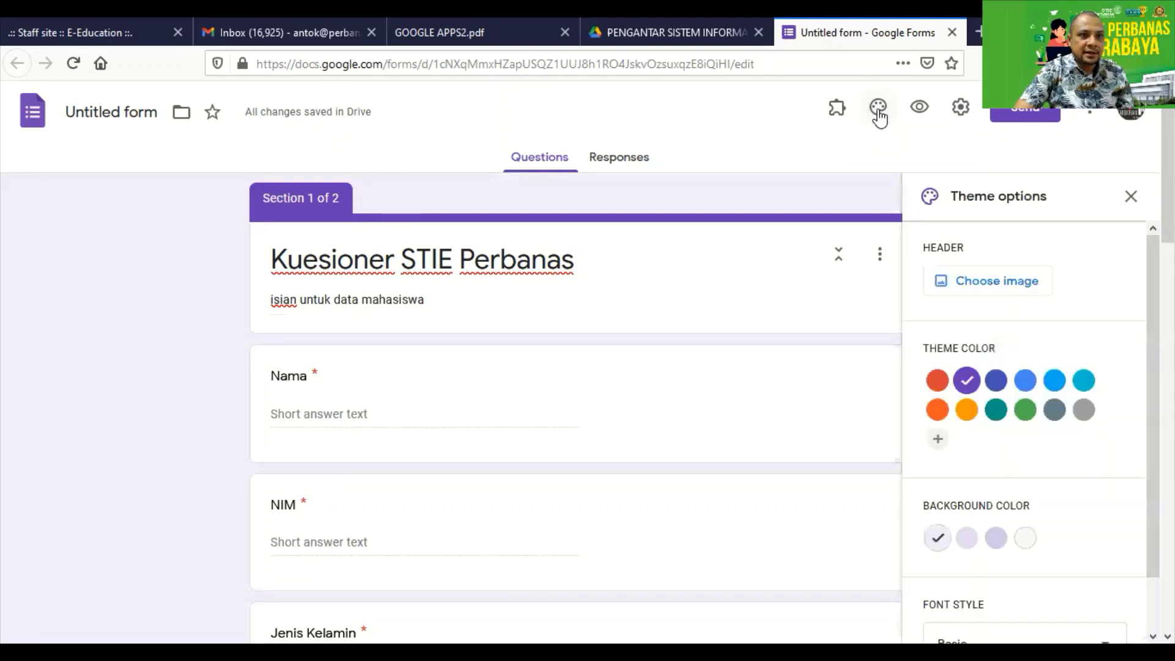
left_click(1025, 413)
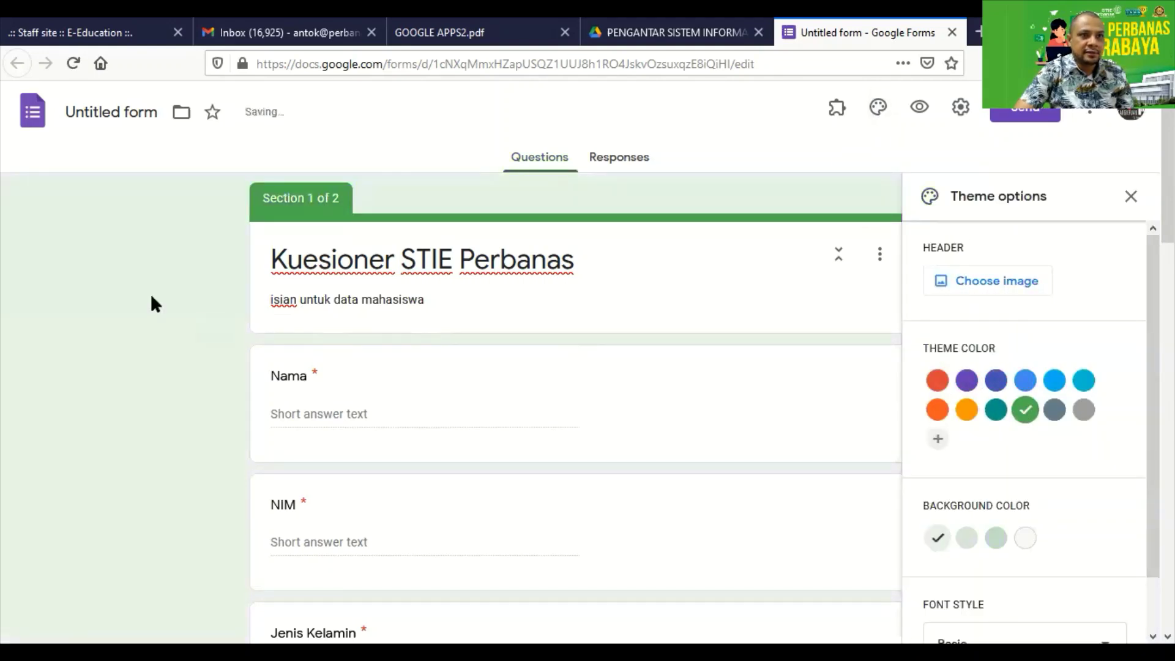
Open the form preview and enter a test name in Nama and a student number in NIM.
left_click(923, 114)
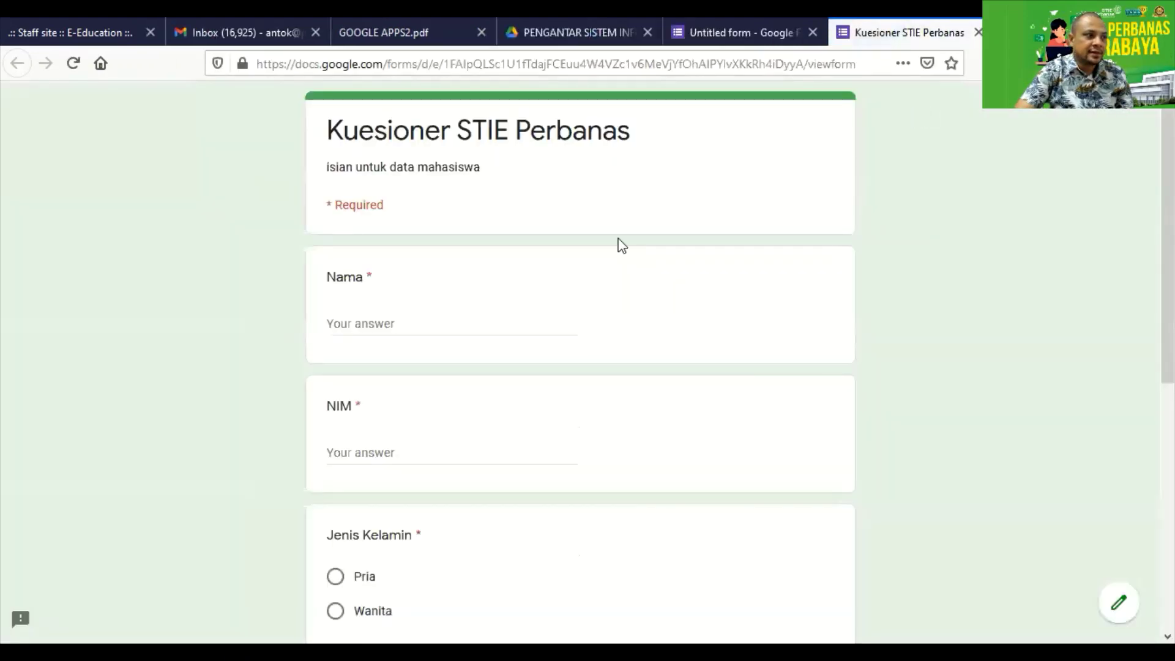
scroll(539, 269, "down", 6)
scroll(539, 270, "up", 6)
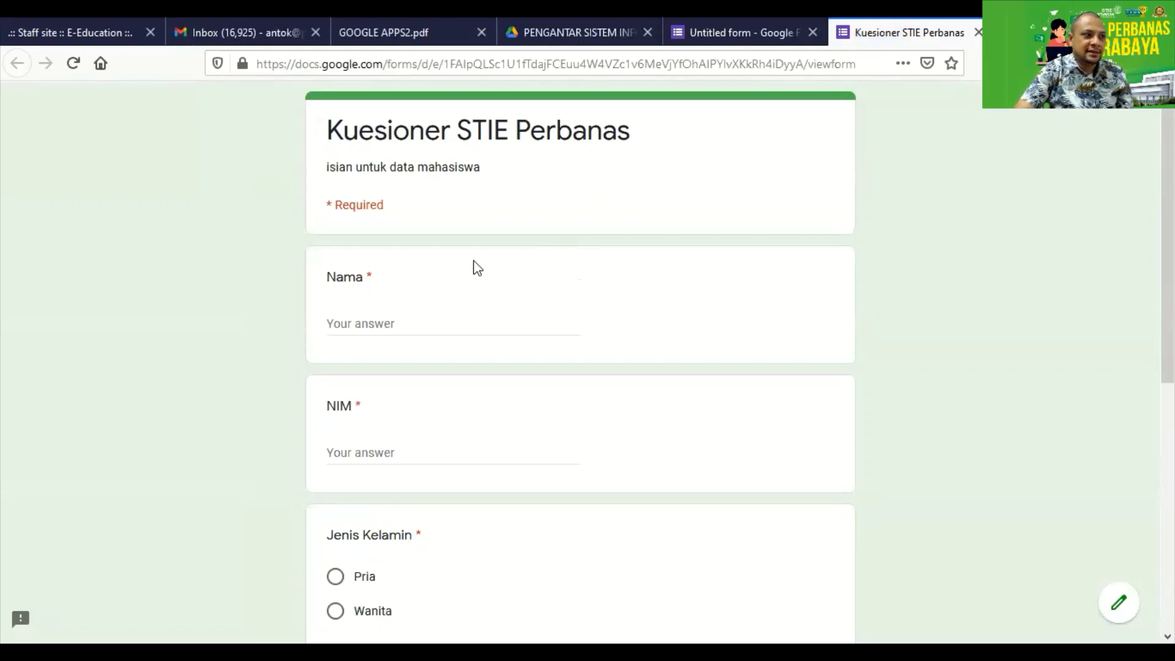
left_click(374, 324)
scroll(393, 376, "down", 3)
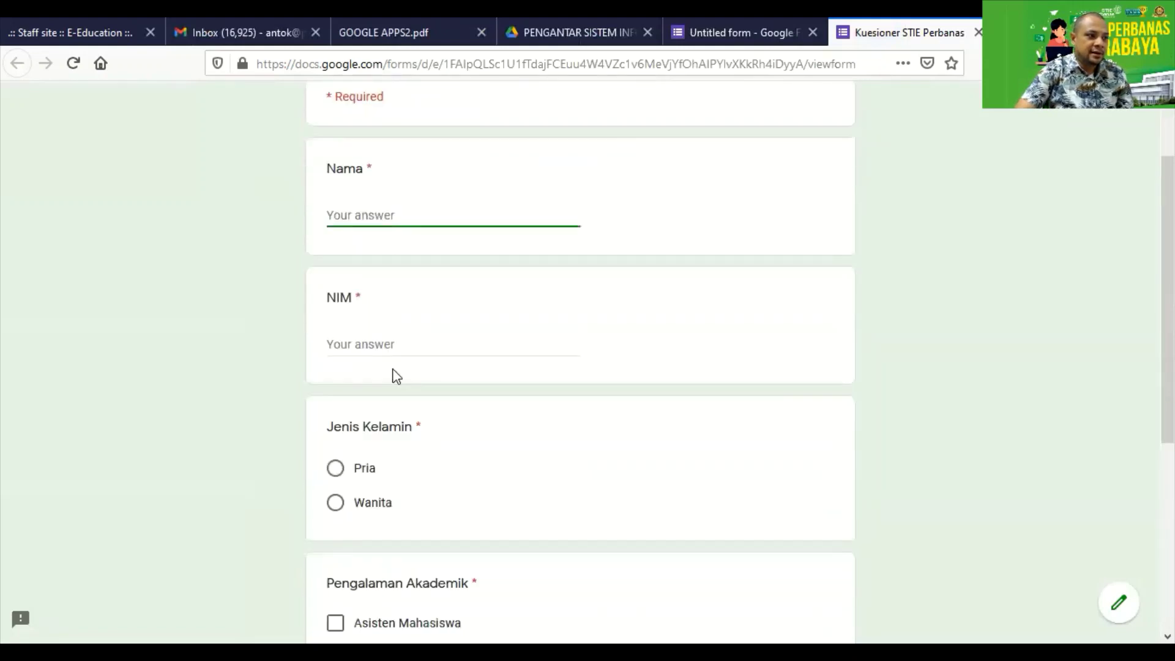
left_click(383, 277)
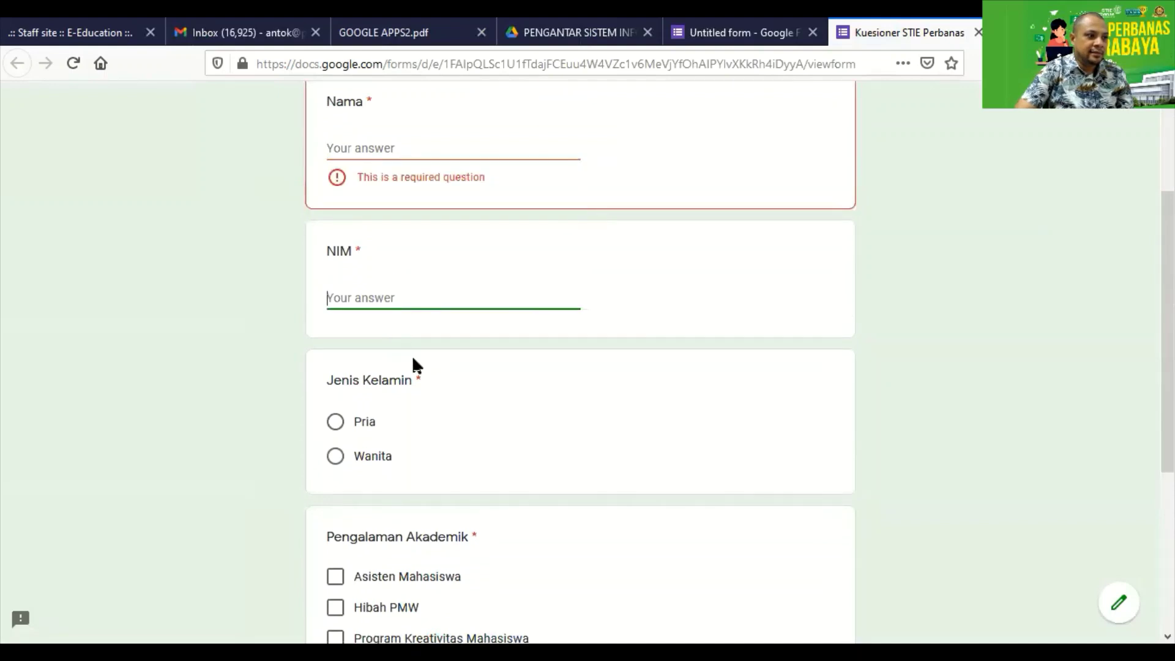
left_click(362, 146)
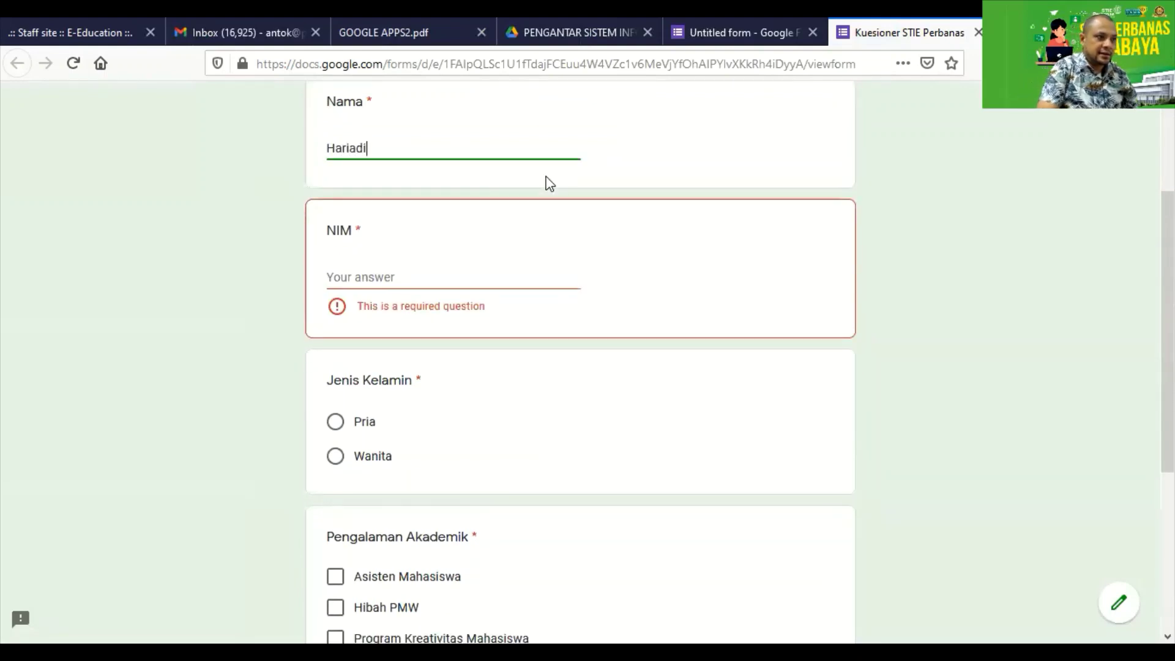
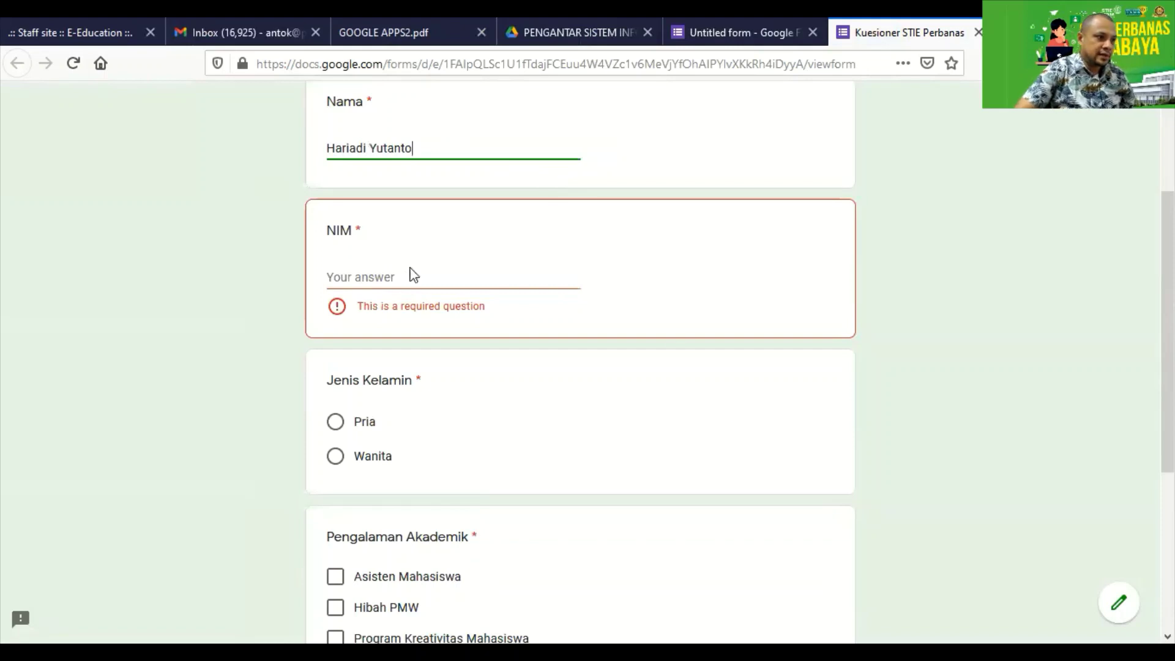
left_click(439, 284)
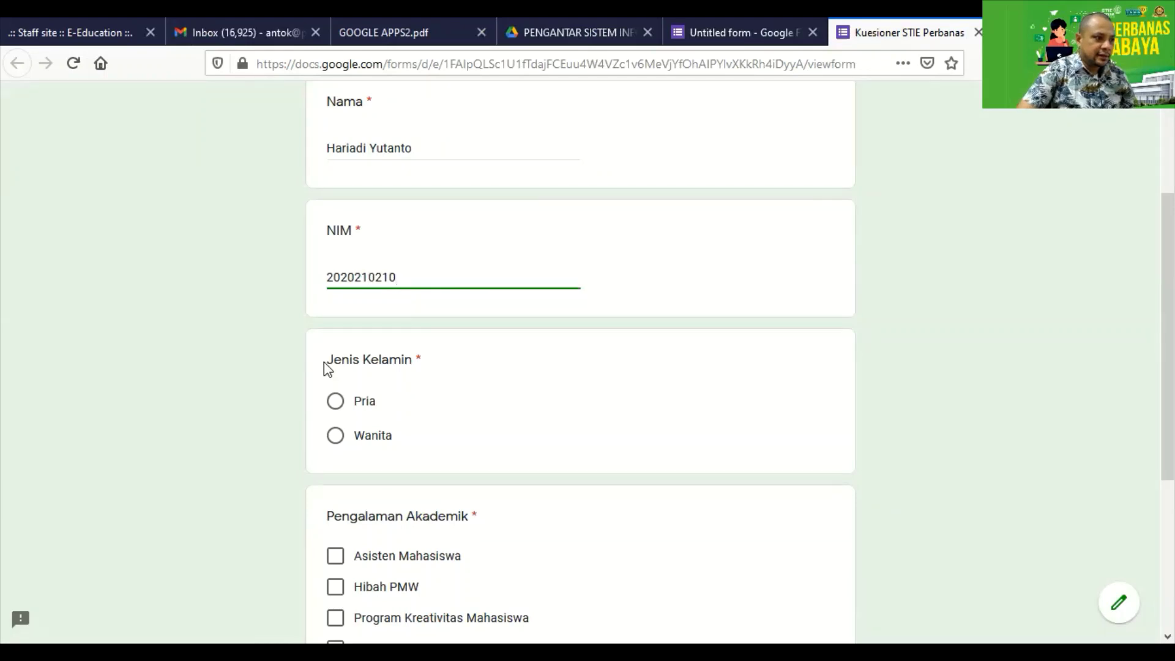
Choose Pria, tick Asisten Mahasiswa, Program Kreativitas Mahasiswa, Membantu Penelitian Dosen and Lomba, and try Next.
left_click(337, 402)
scroll(343, 401, "down", 3)
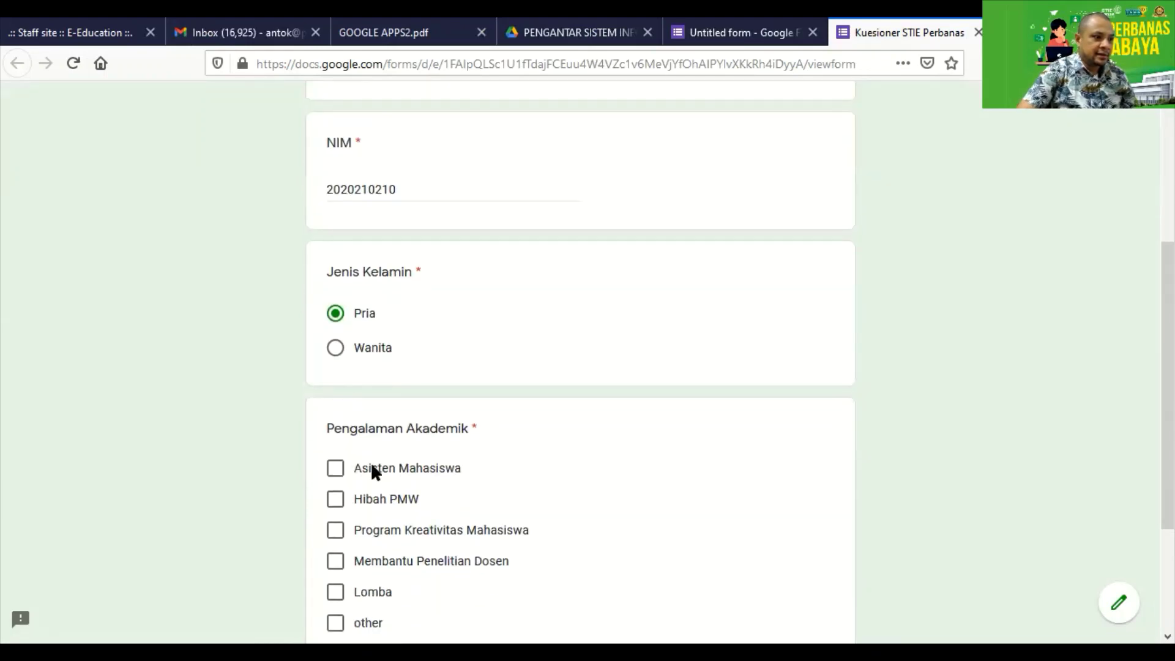
scroll(413, 461, "down", 3)
left_click(335, 383)
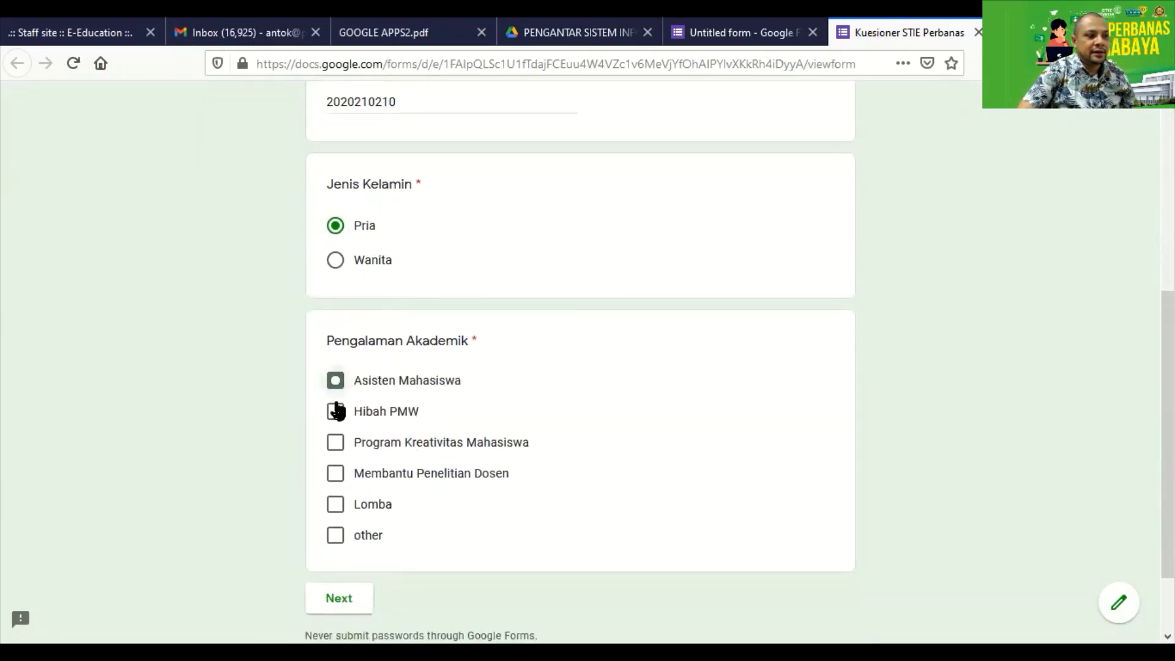
left_click(336, 446)
left_click(336, 475)
left_click(335, 505)
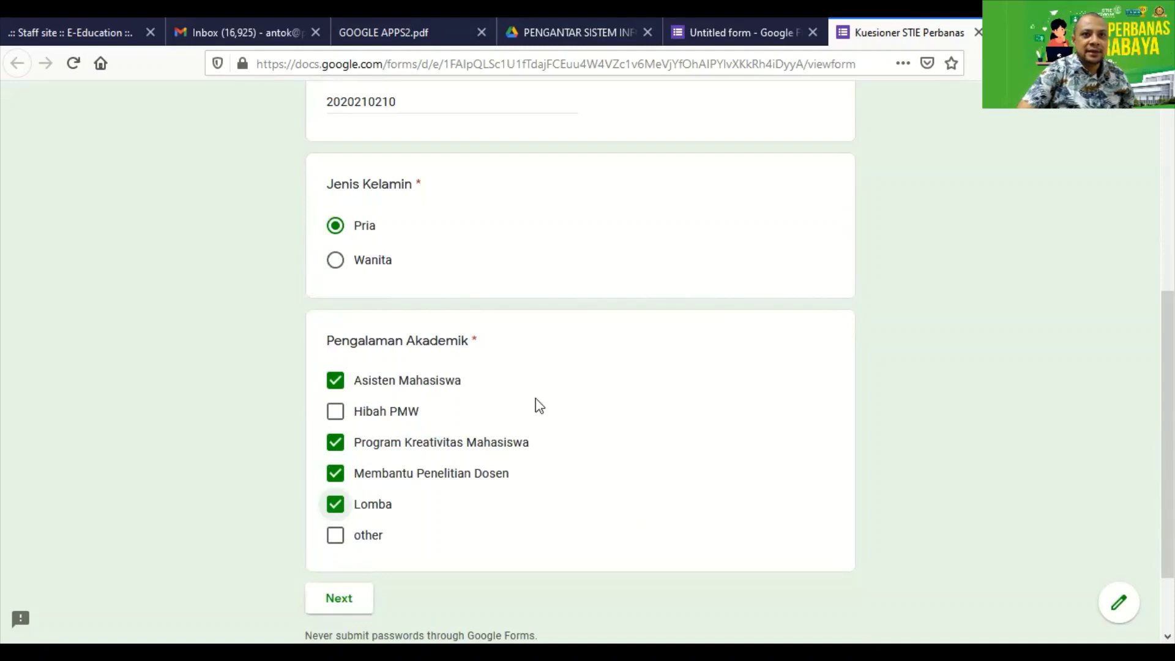
scroll(434, 568, "down", 2)
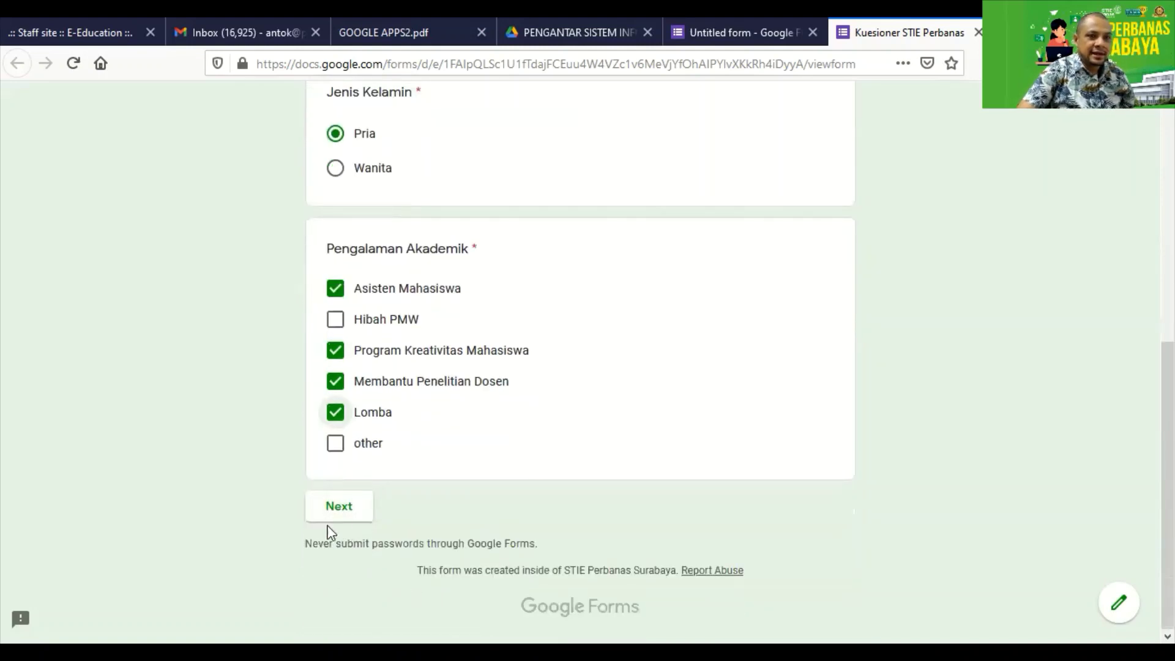
left_click(366, 518)
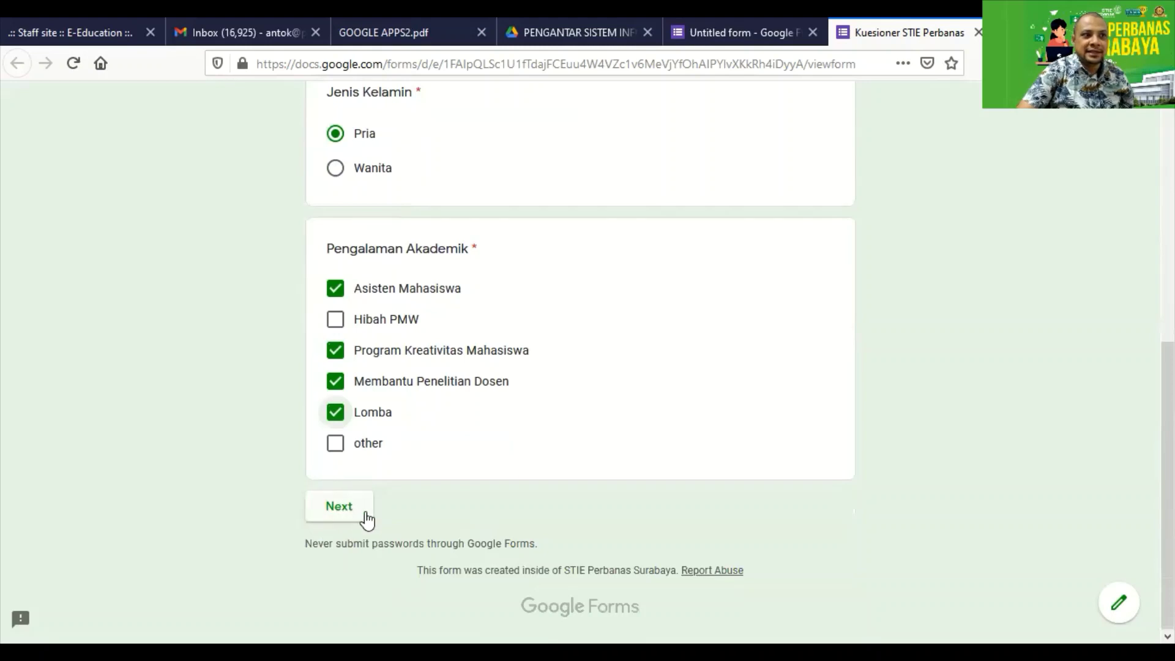
Check the form editor briefly, then return to the preview's first page.
left_click(777, 43)
scroll(461, 370, "down", 10)
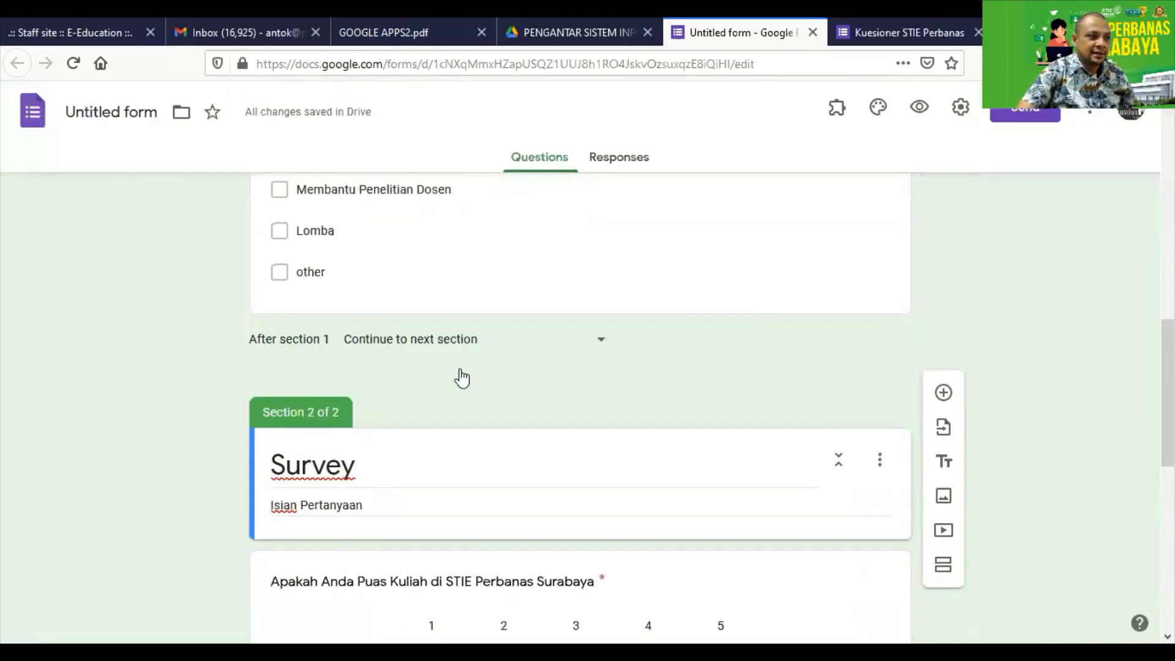
left_click(851, 35)
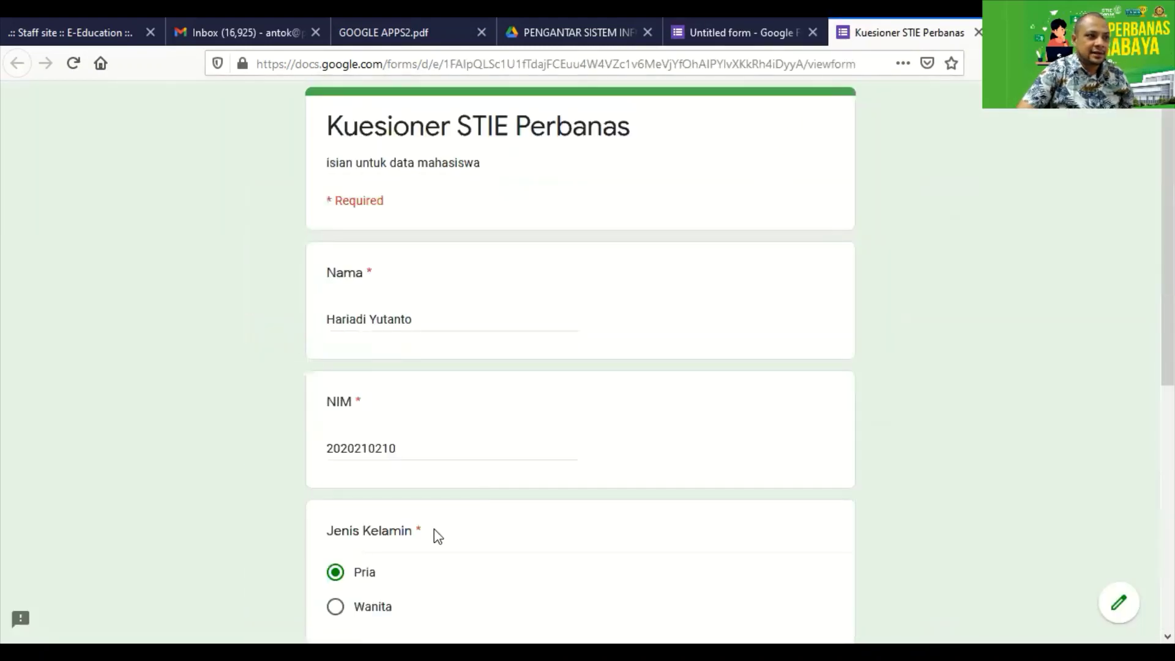
scroll(434, 529, "down", 7)
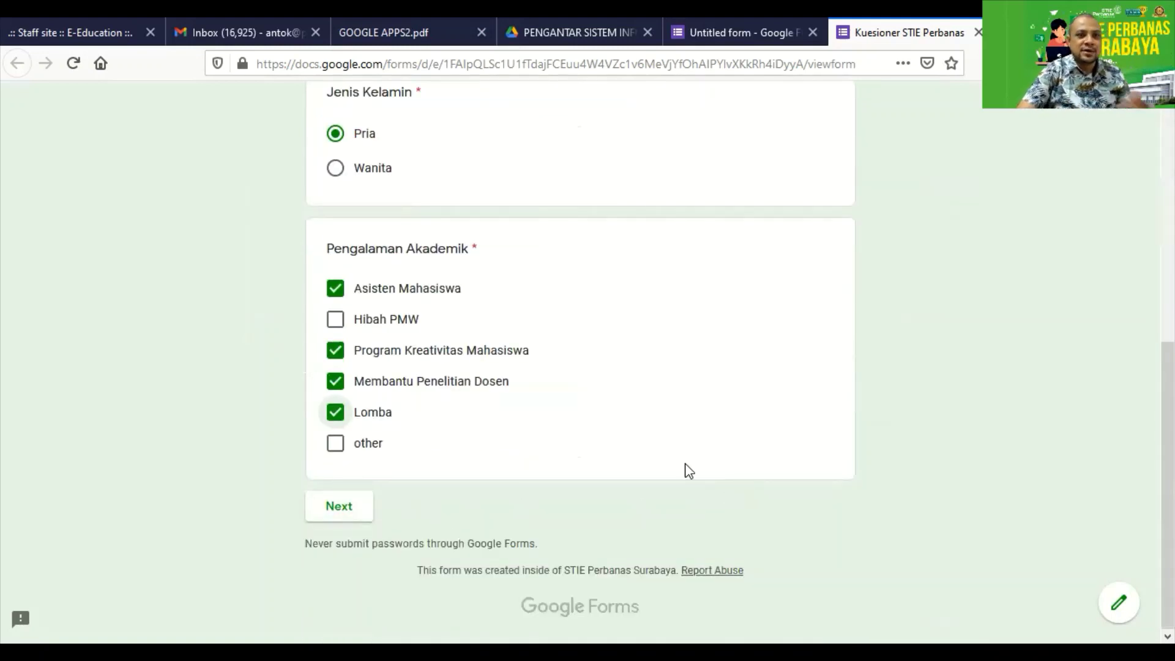
scroll(379, 528, "up", 7)
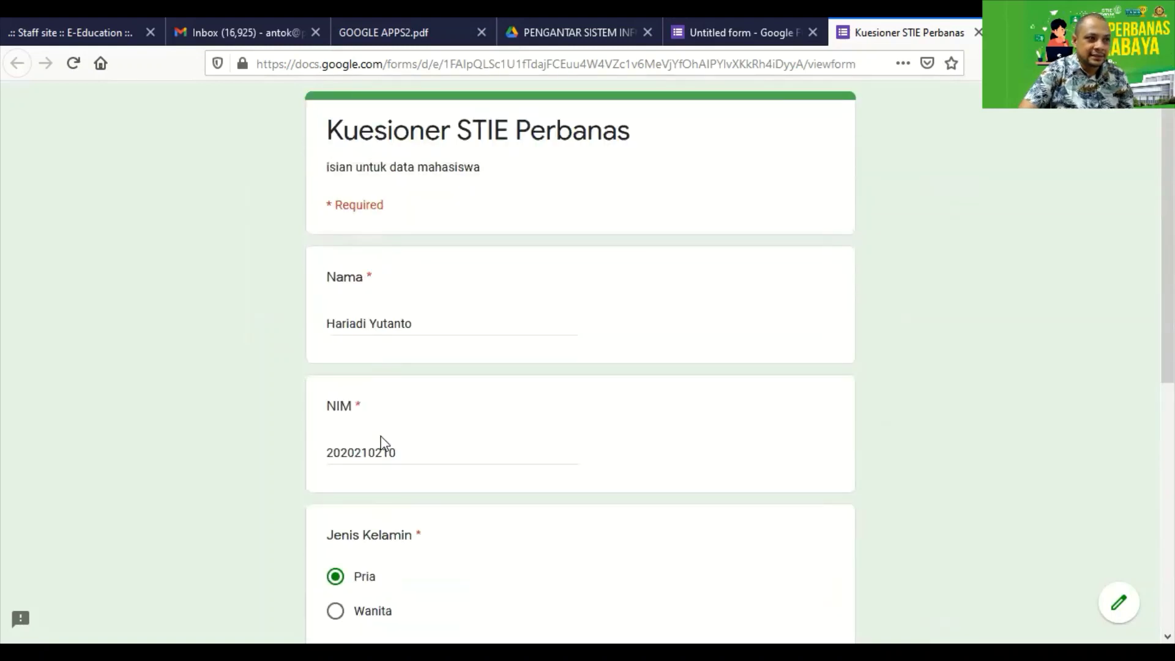
scroll(354, 446, "down", 7)
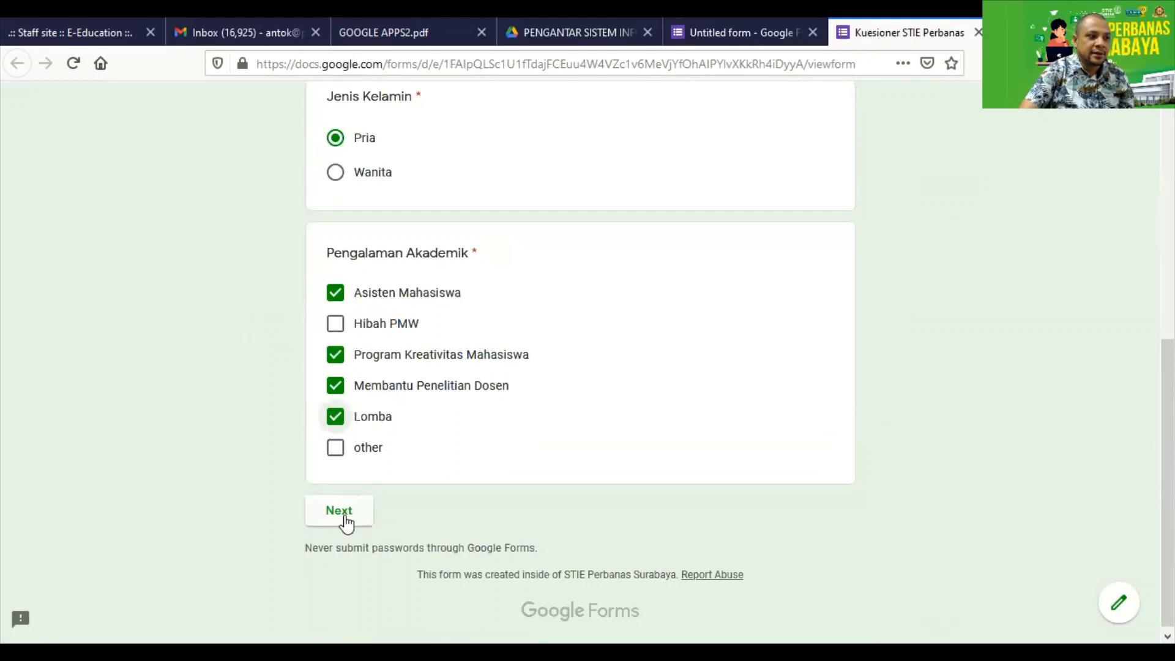
scroll(352, 490, "up", 4)
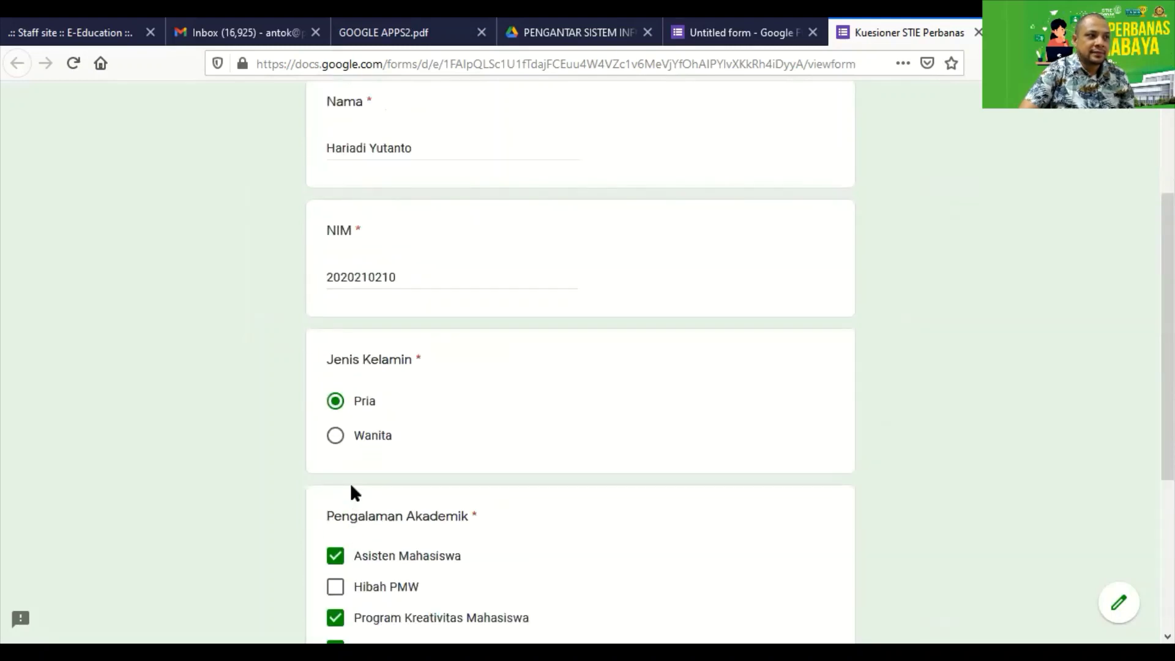
Clear NIM to confirm an empty answer blocks Next, then re-enter the student number and continue.
left_click_drag(408, 277, 173, 247)
key("BackSpace")
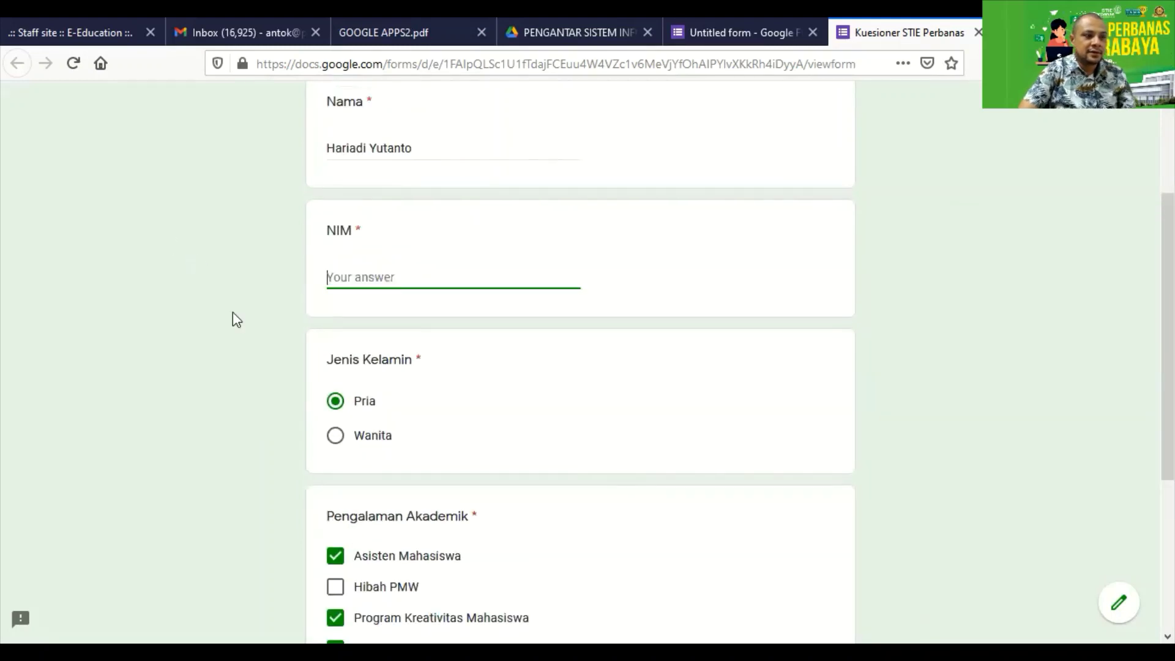
scroll(420, 399, "down", 4)
left_click(344, 501)
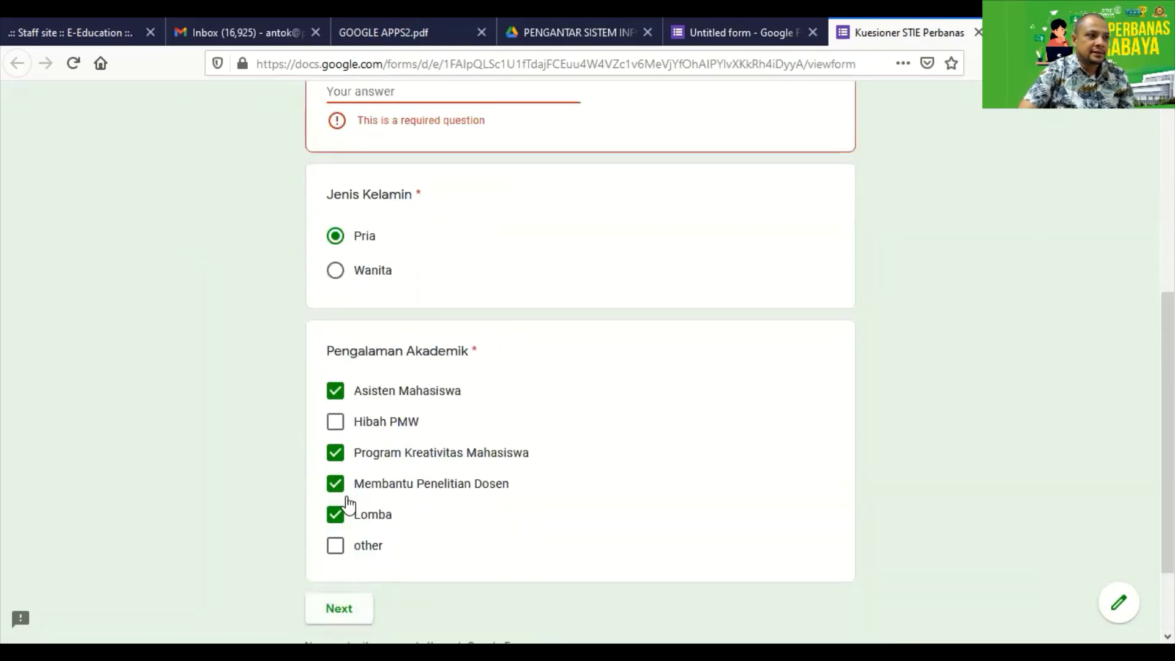
scroll(362, 428, "up", 3)
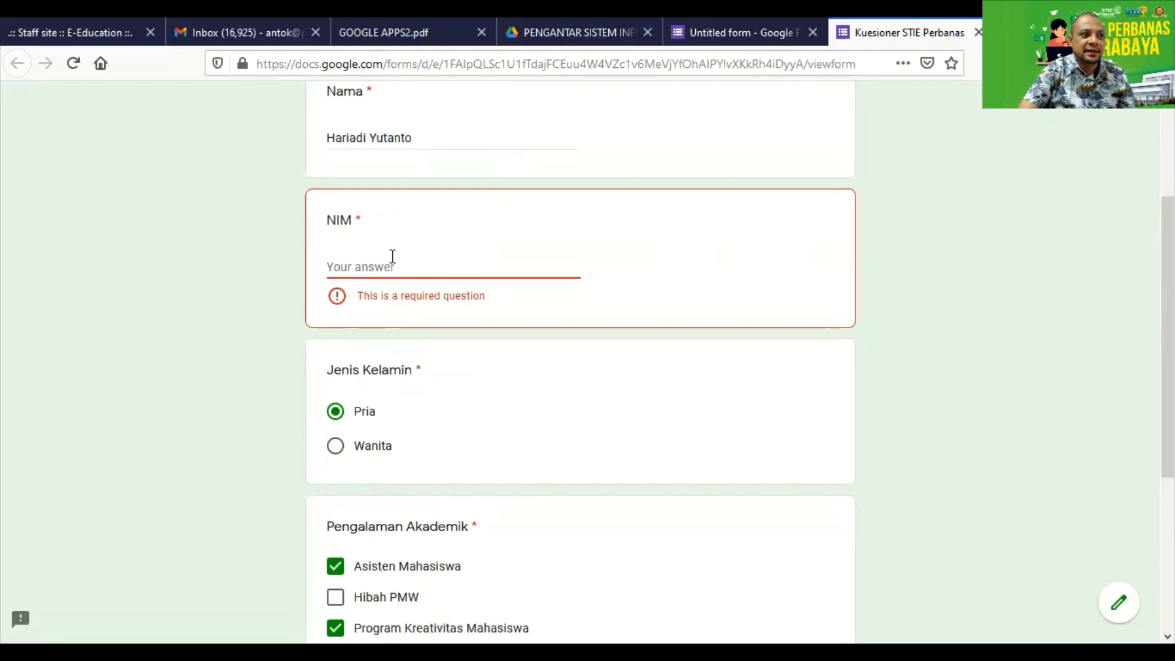
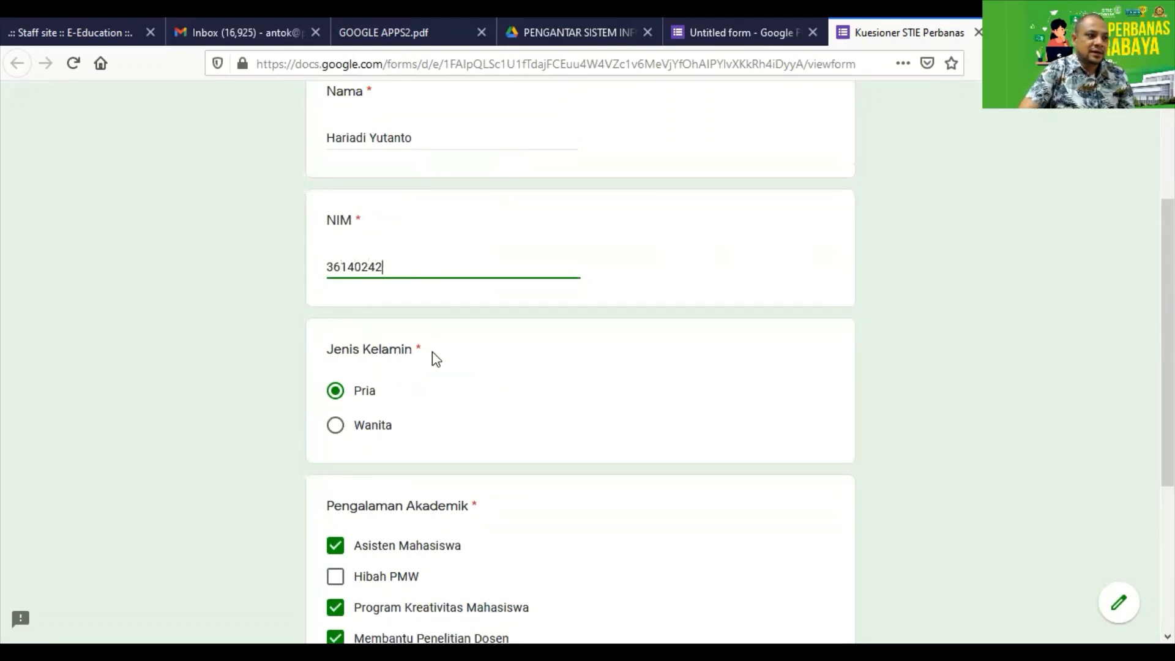
scroll(435, 379, "down", 4)
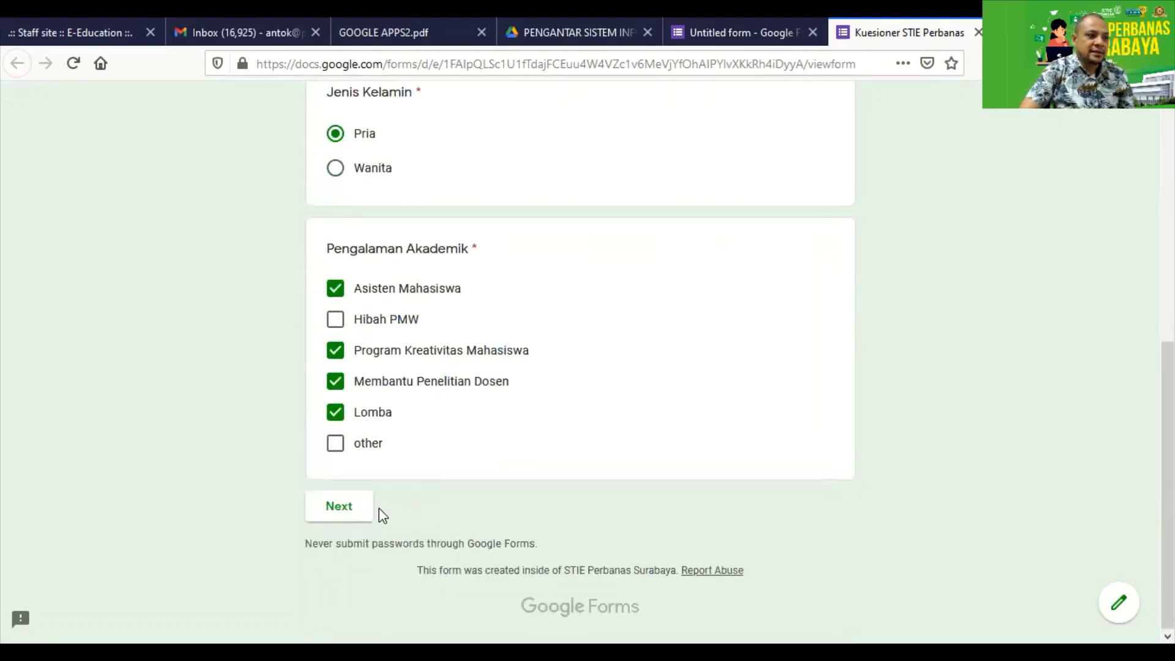
left_click(340, 507)
Rate satisfaction 5 and knowledge 4, answer 'Sangat dapat dimanfaatkan', then go back to the editor.
scroll(589, 453, "down", 2)
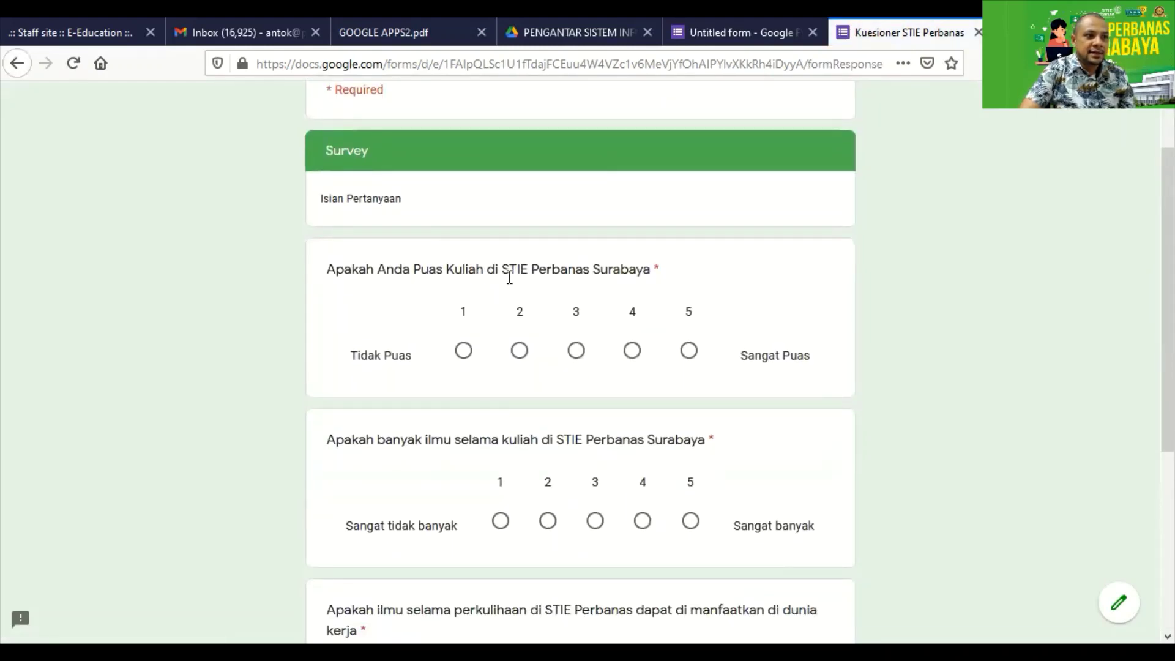
left_click(688, 352)
scroll(657, 402, "down", 3)
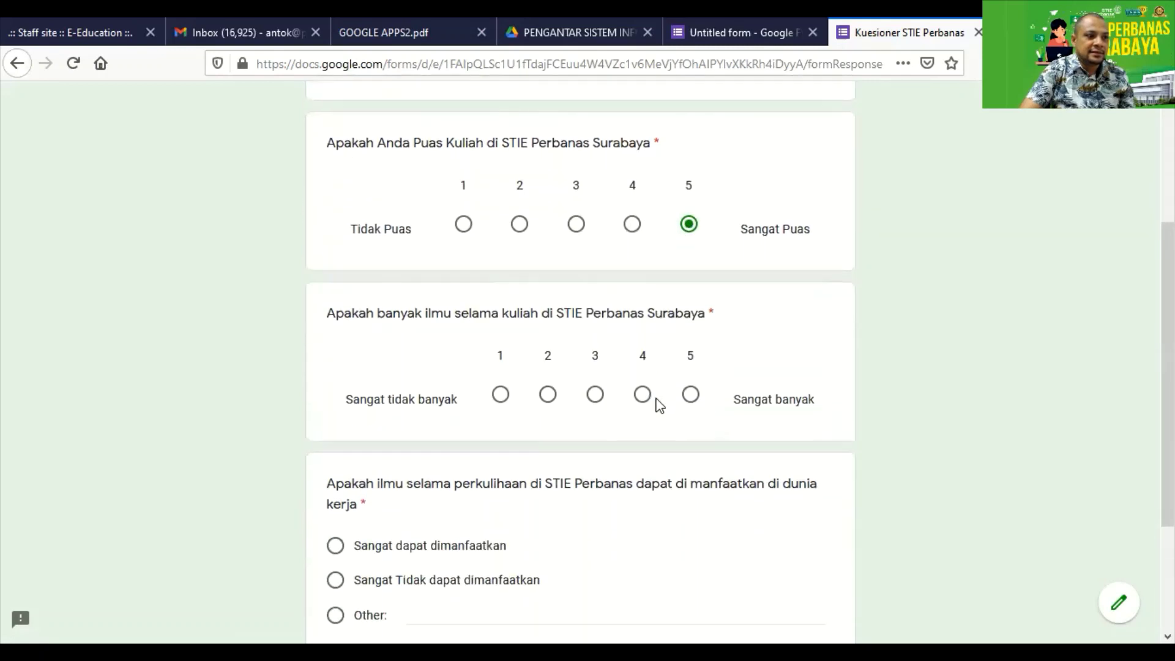
left_click(550, 347)
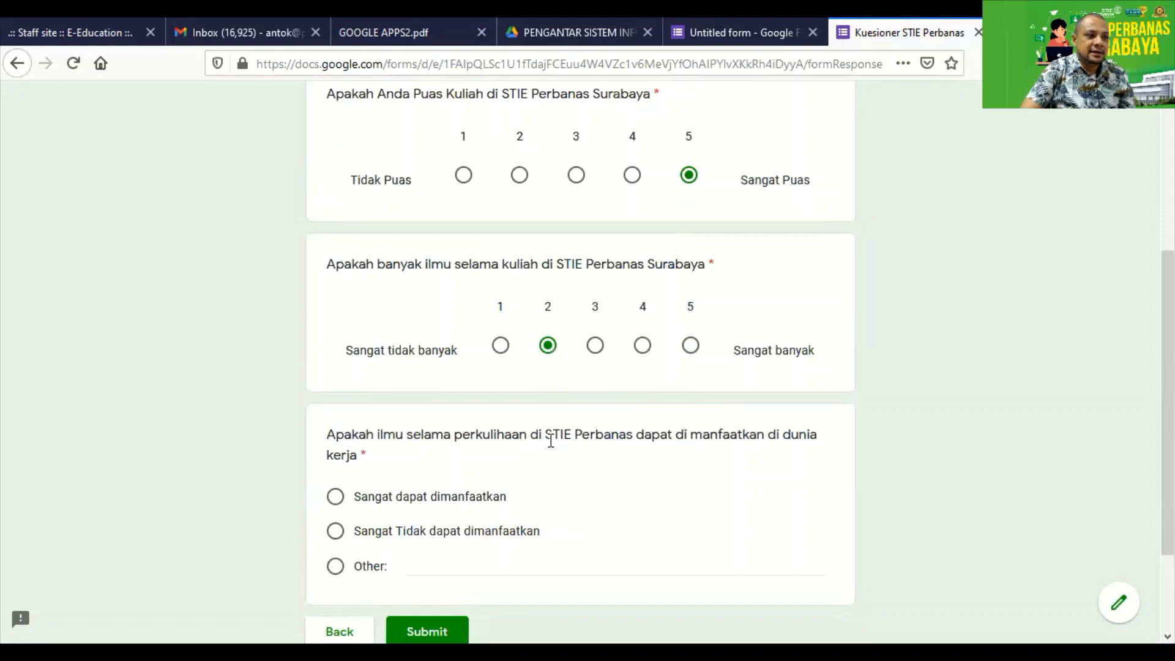
scroll(551, 441, "down", 2)
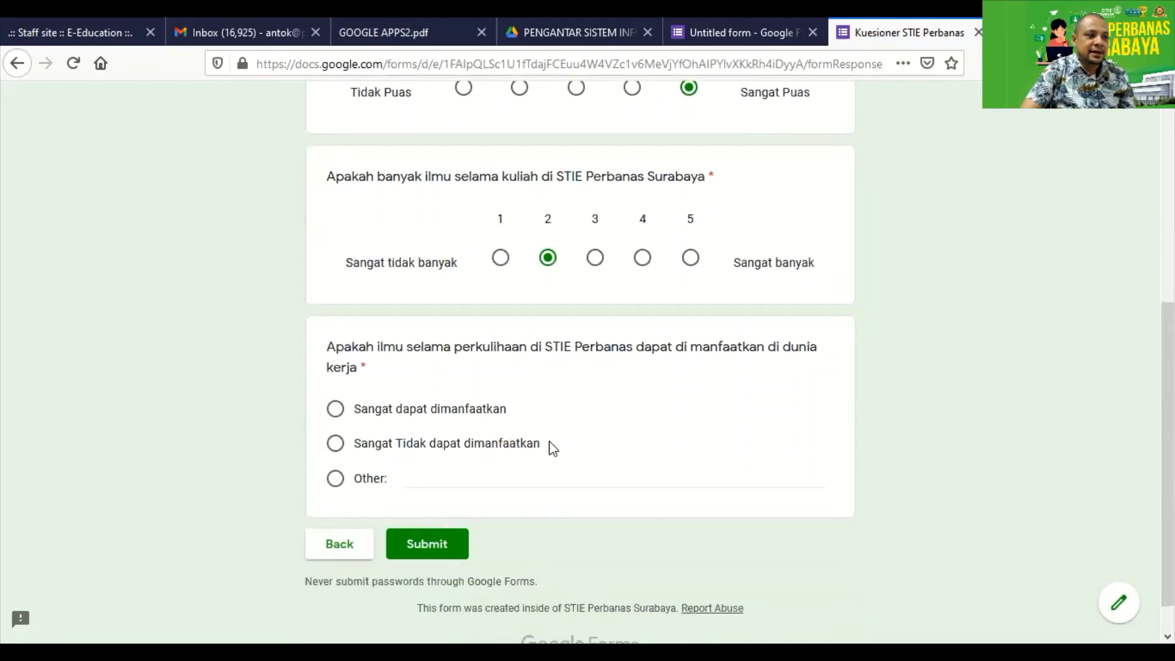
left_click(336, 410)
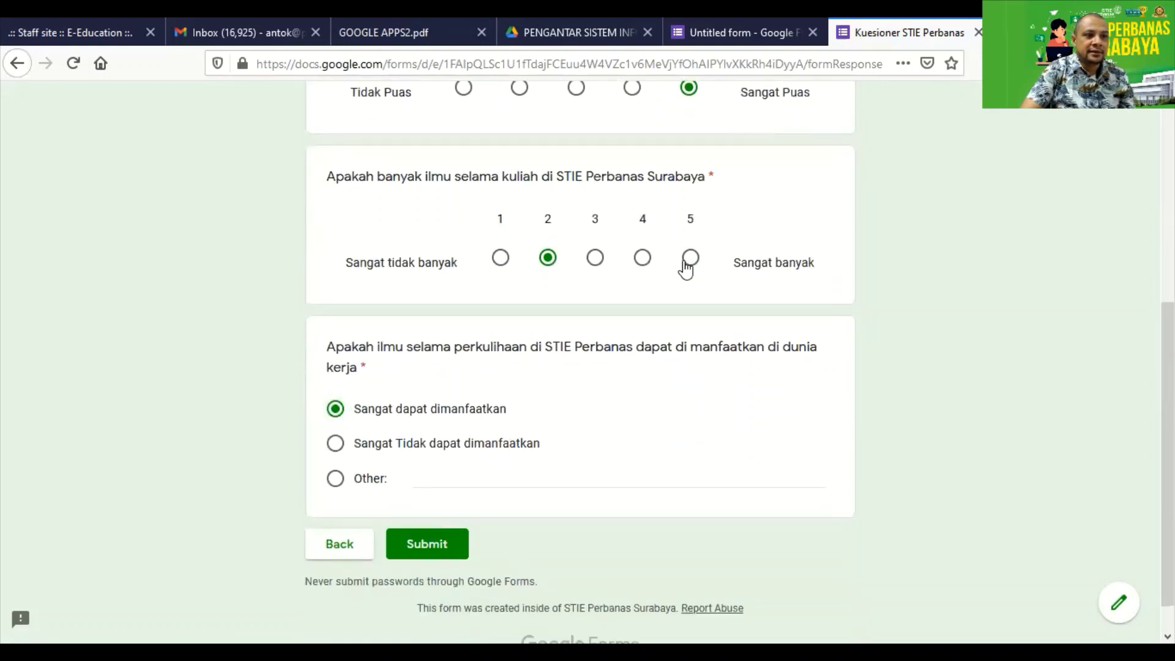
left_click(643, 257)
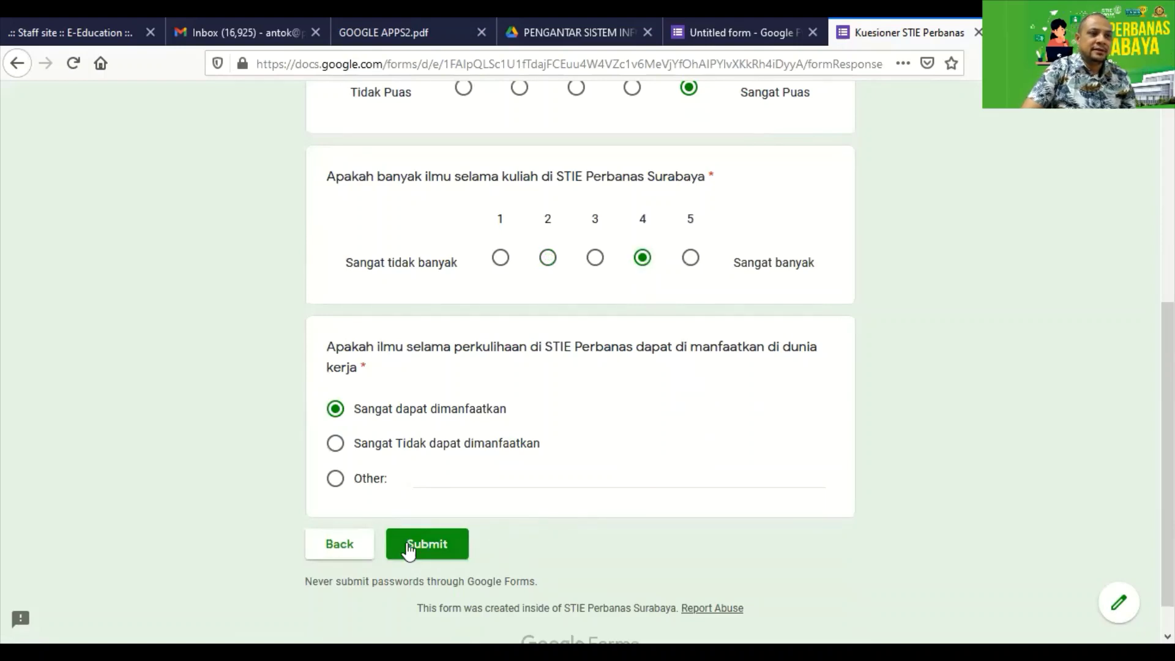
scroll(406, 545, "up", 10)
scroll(406, 549, "down", 10)
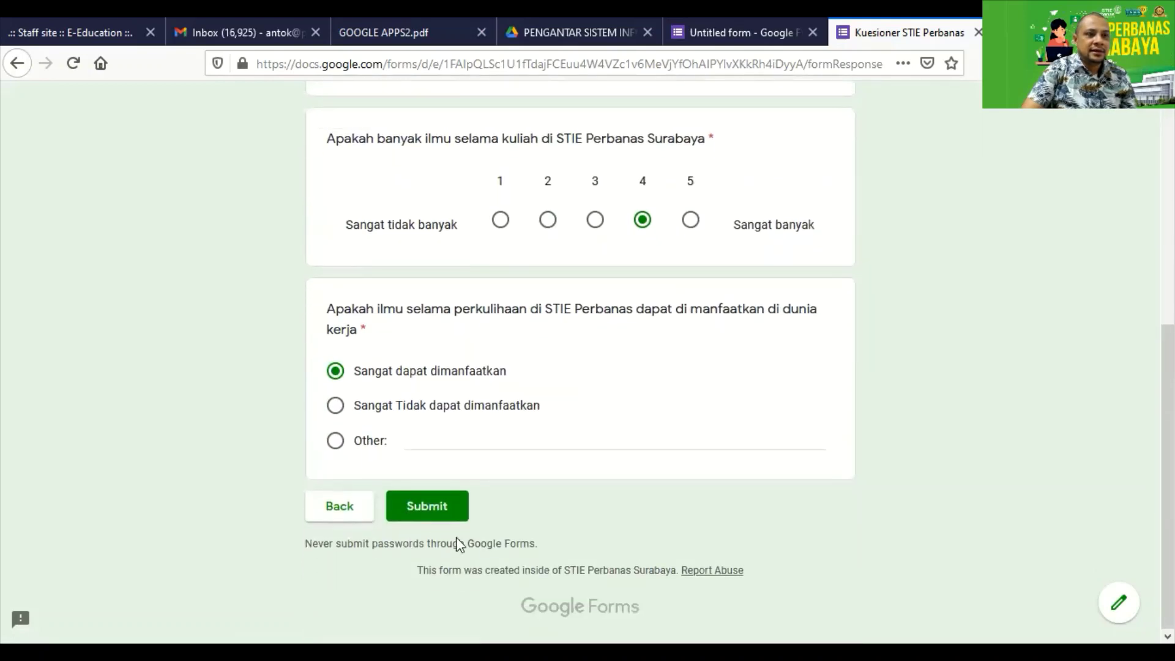
scroll(459, 544, "up", 5)
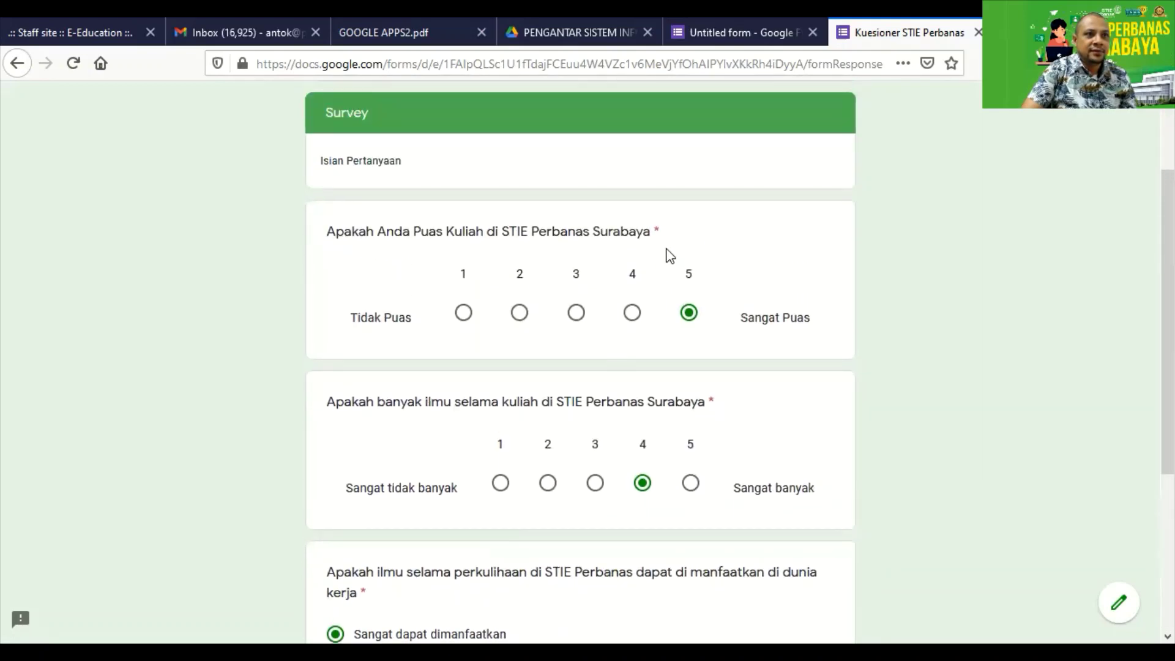
left_click(777, 34)
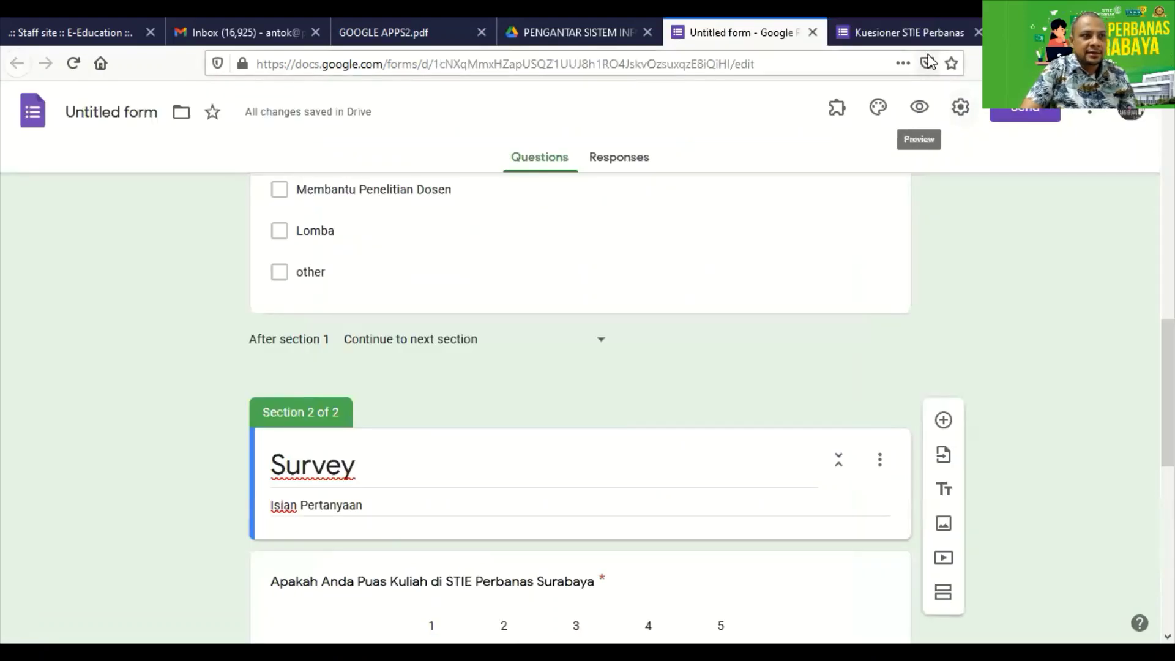
In Settings, tick Limit to 1 response, Edit after submit and See summary charts and text responses.
left_click(926, 36)
left_click(790, 33)
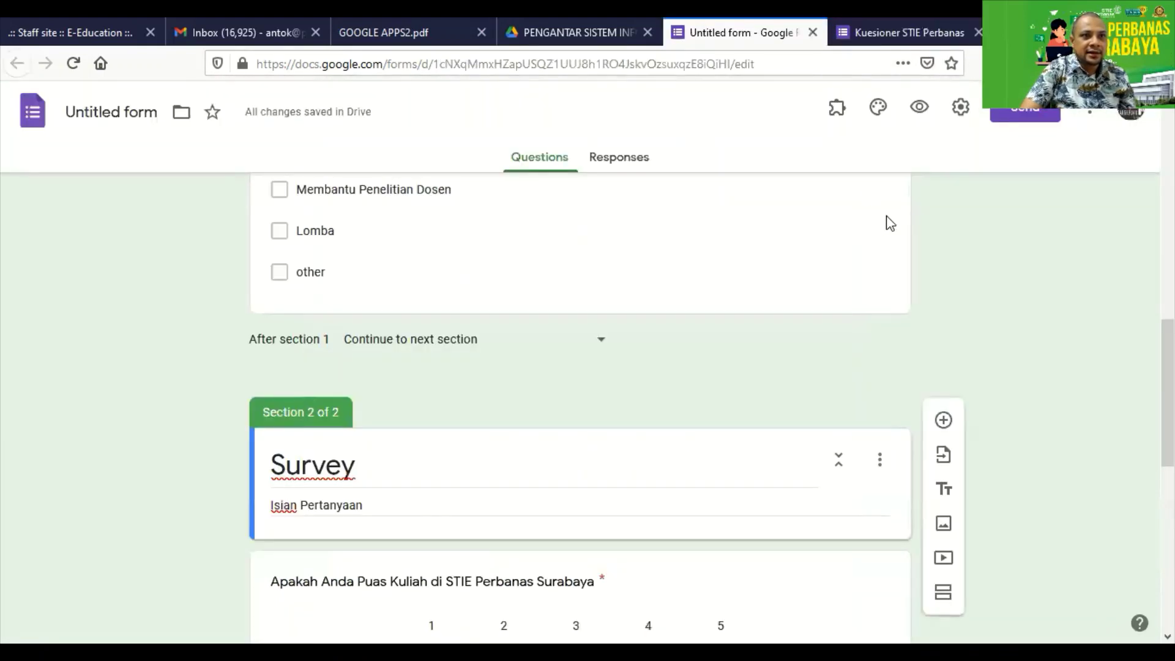
scroll(907, 196, "up", 1)
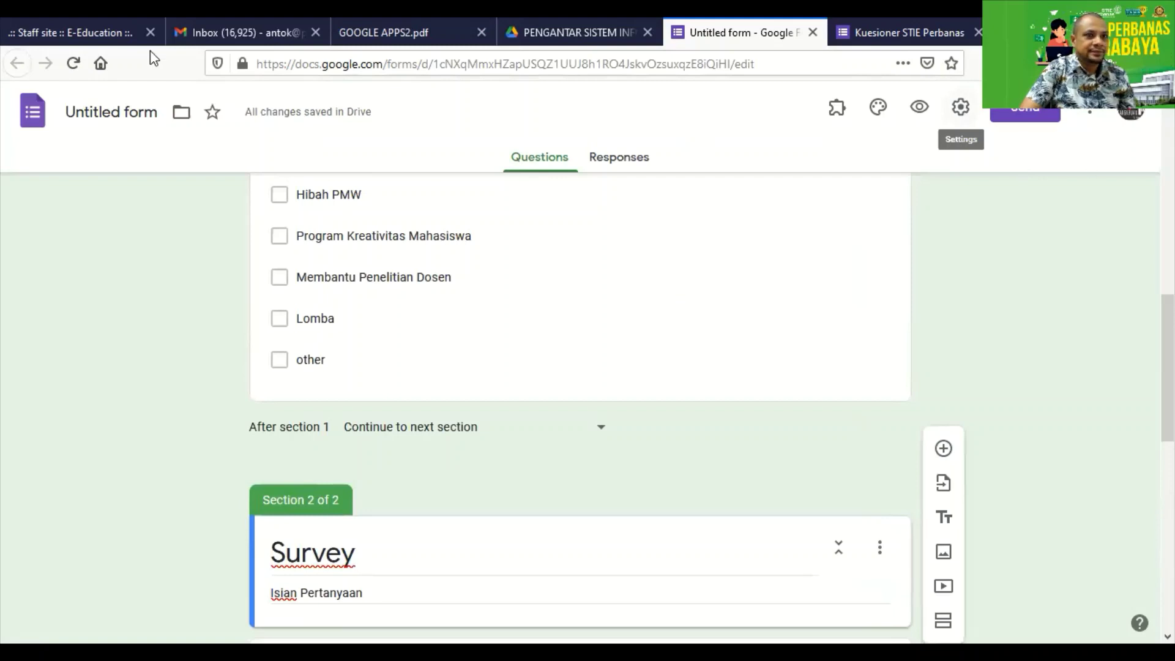
left_click(959, 109)
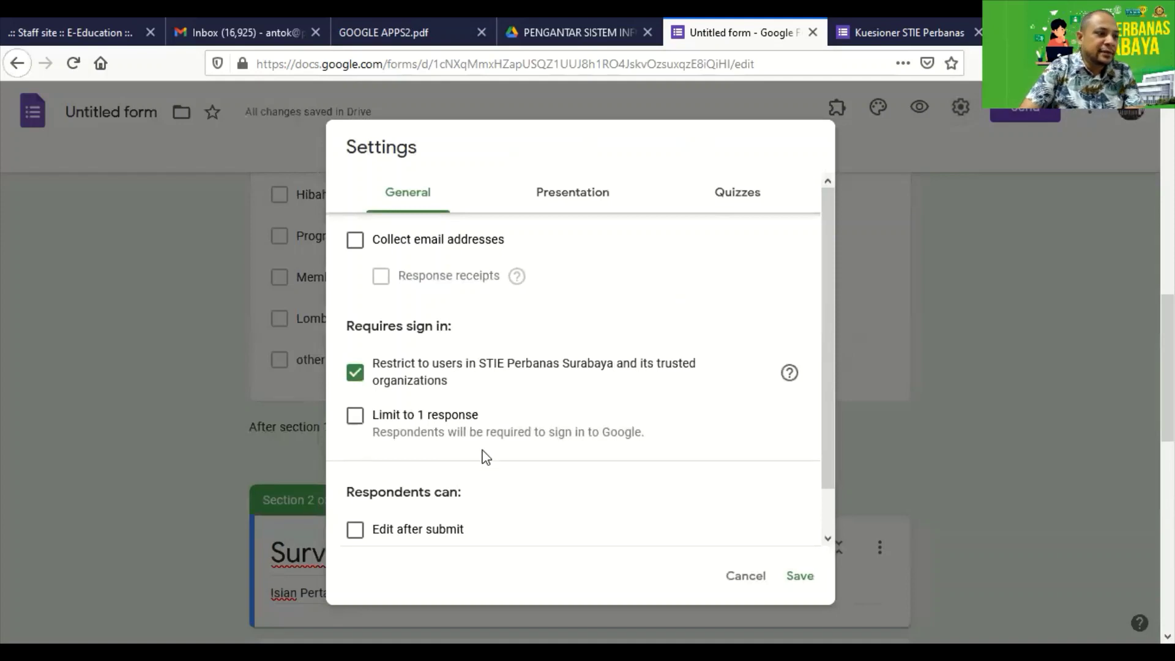
scroll(493, 454, "down", 2)
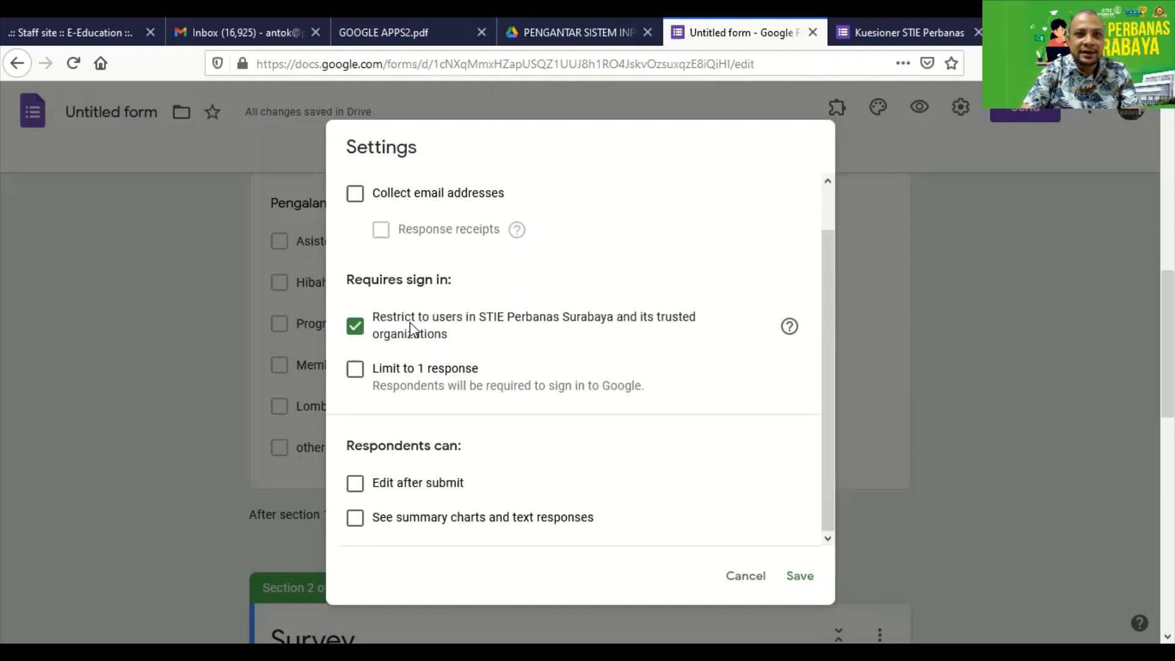
left_click(355, 371)
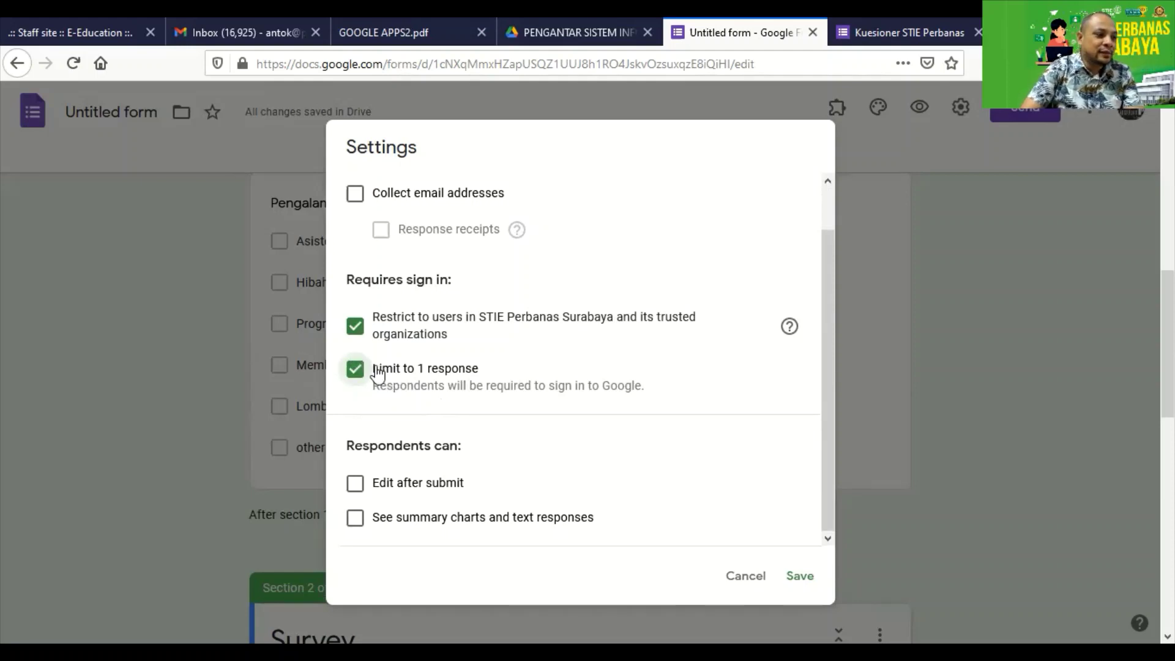
scroll(411, 497, "down", 6)
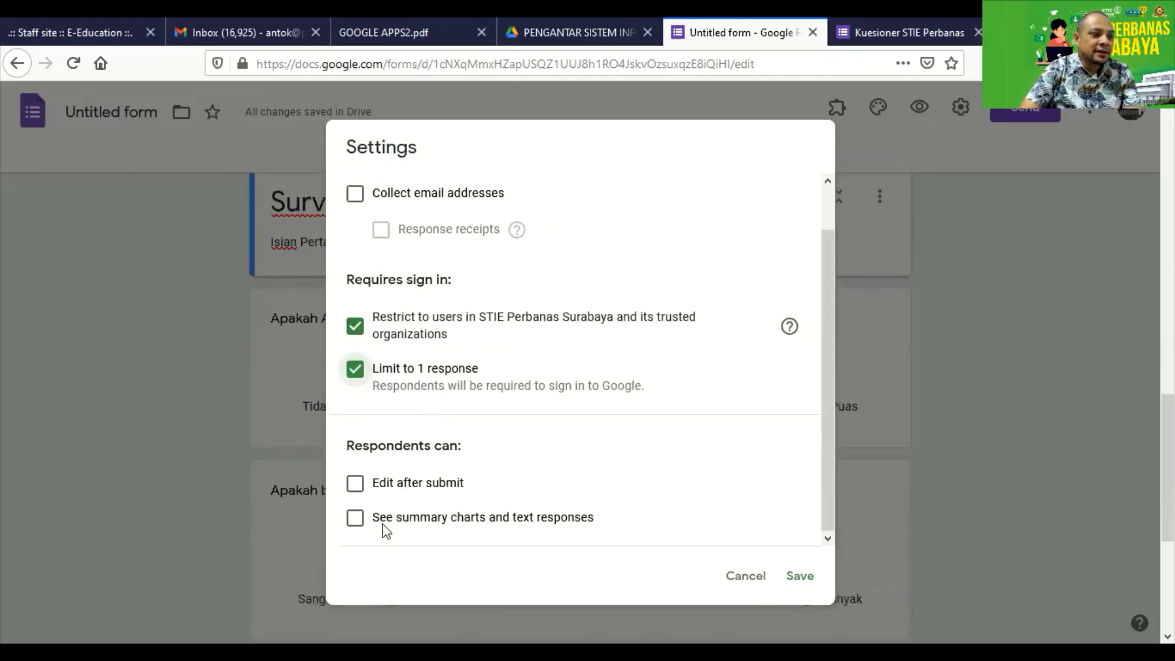
left_click(354, 487)
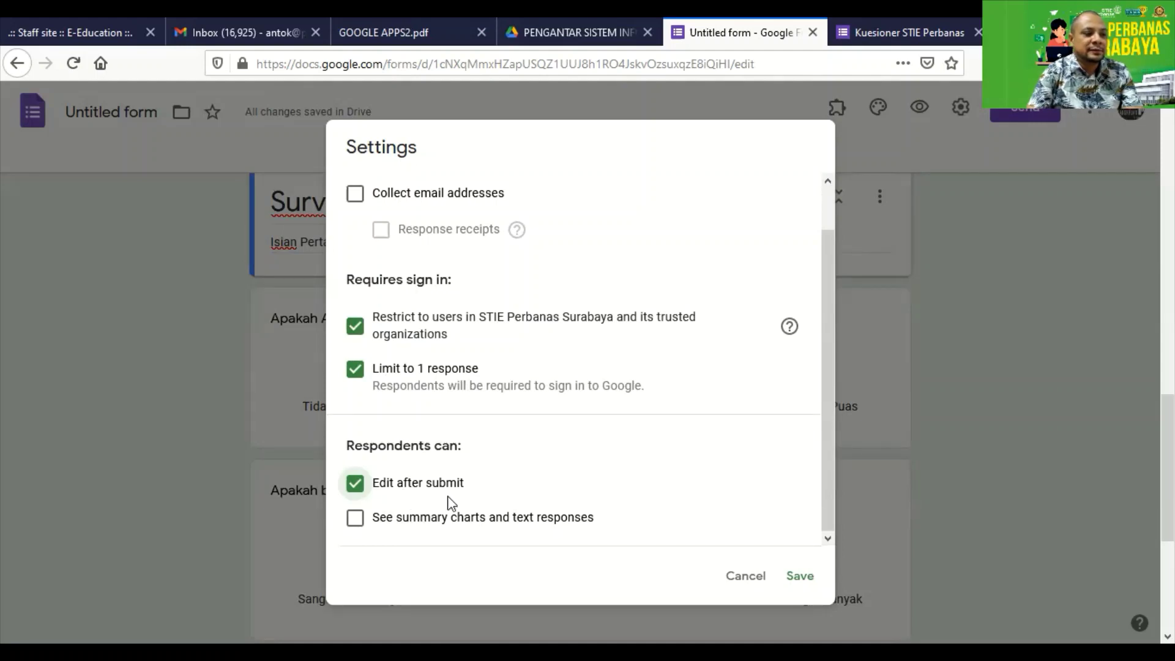
left_click(355, 525)
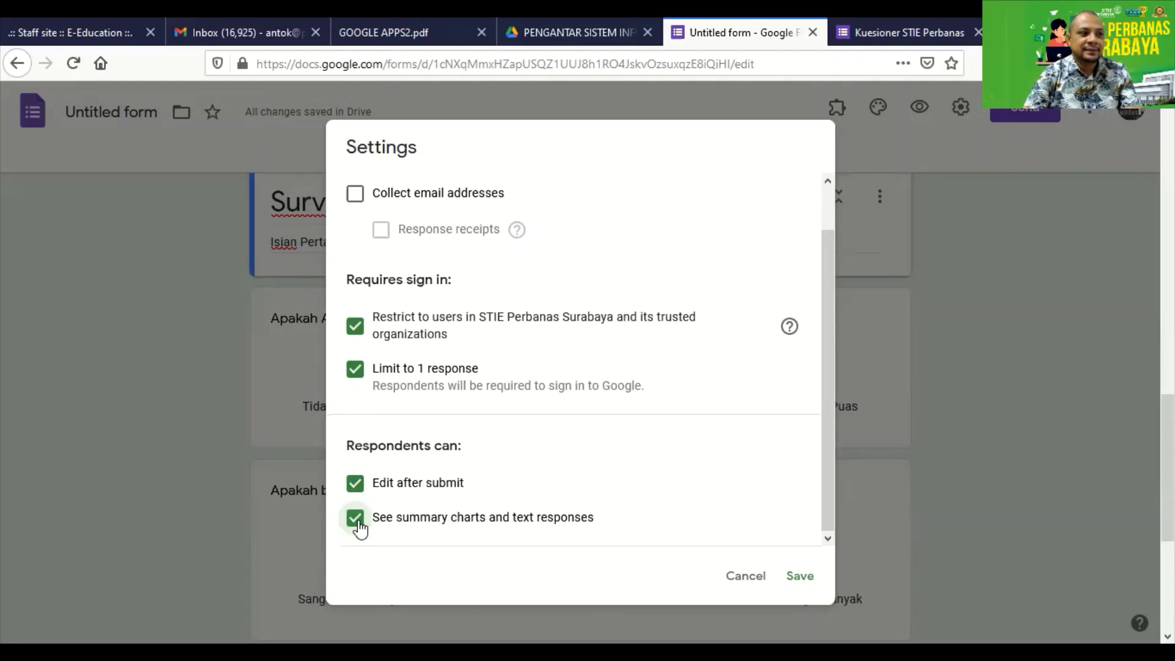
scroll(368, 496, "up", 2)
Turn on email collection and response receipts set to Always, then save the settings.
left_click(355, 240)
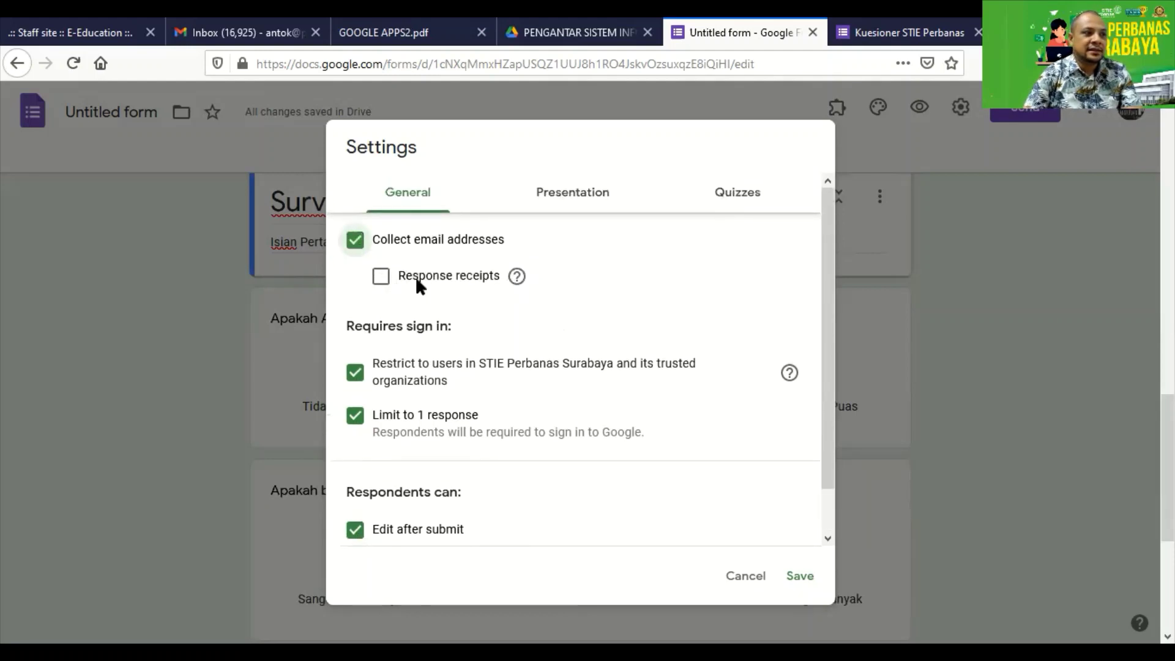
left_click(381, 276)
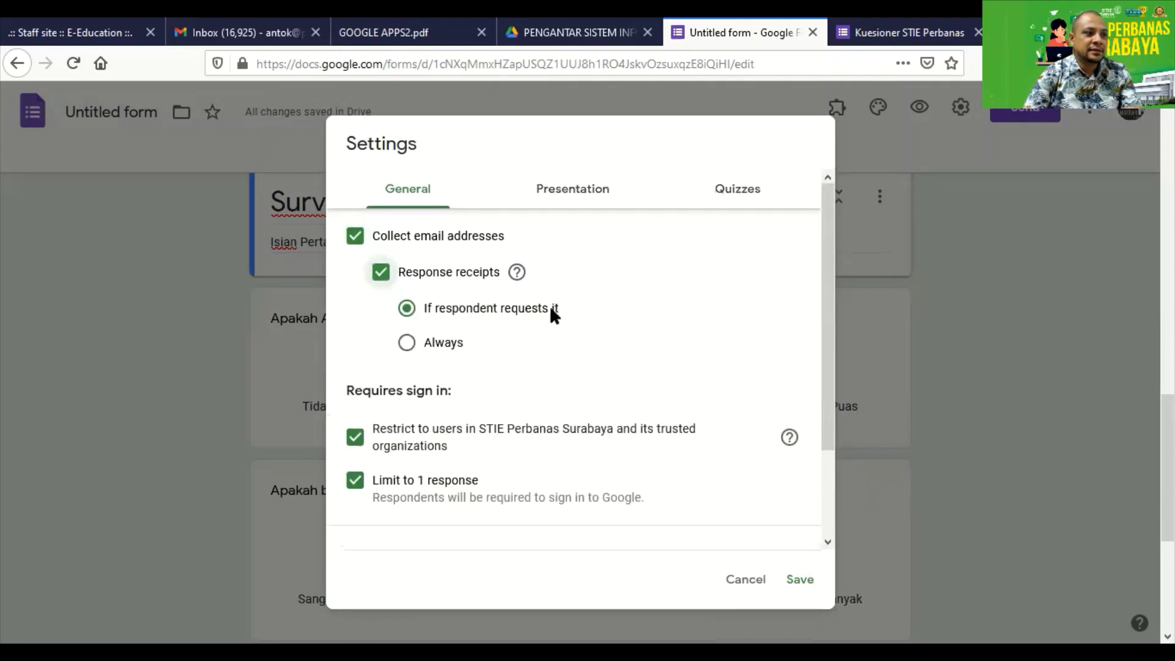
left_click(415, 344)
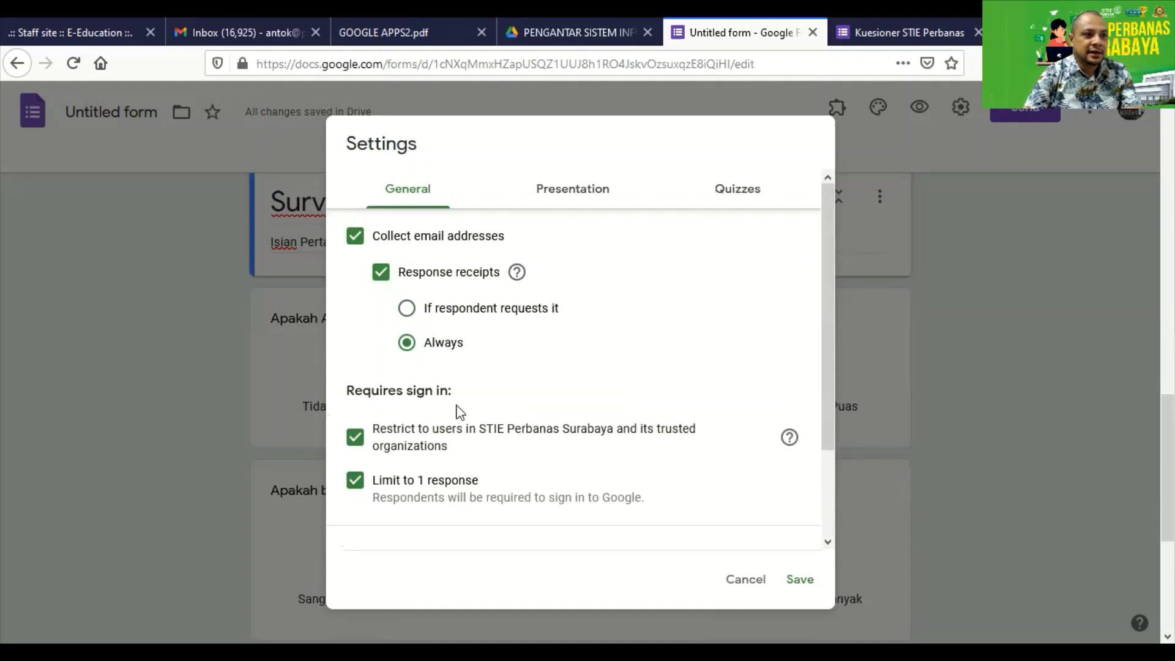
scroll(540, 349, "down", 2)
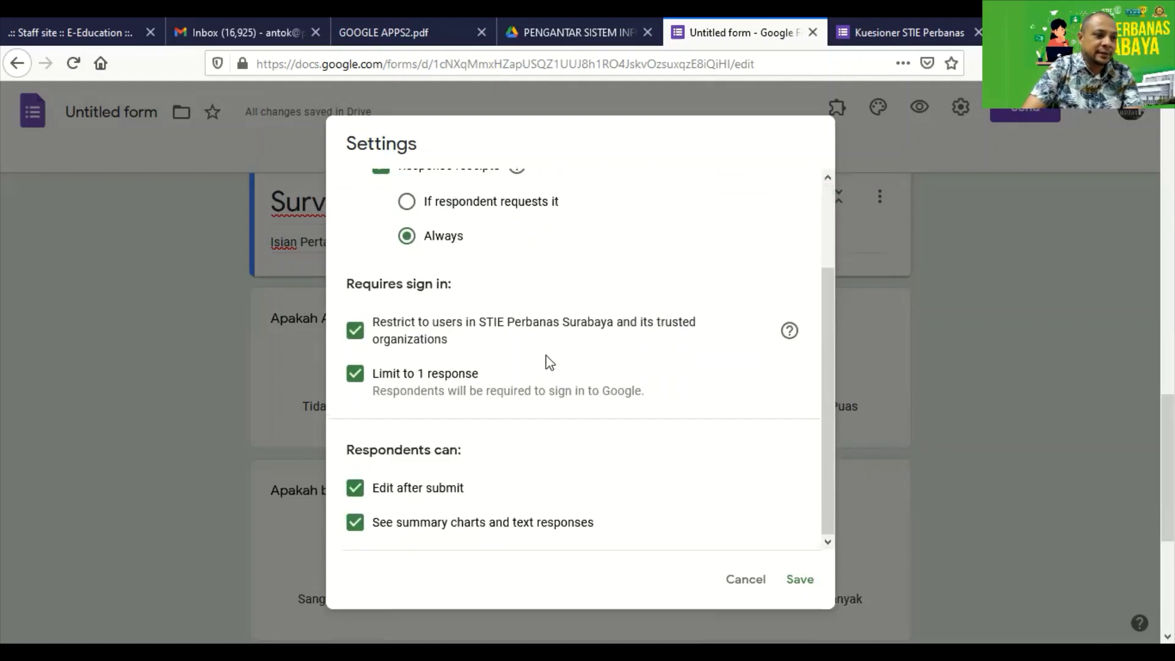
scroll(554, 343, "up", 2)
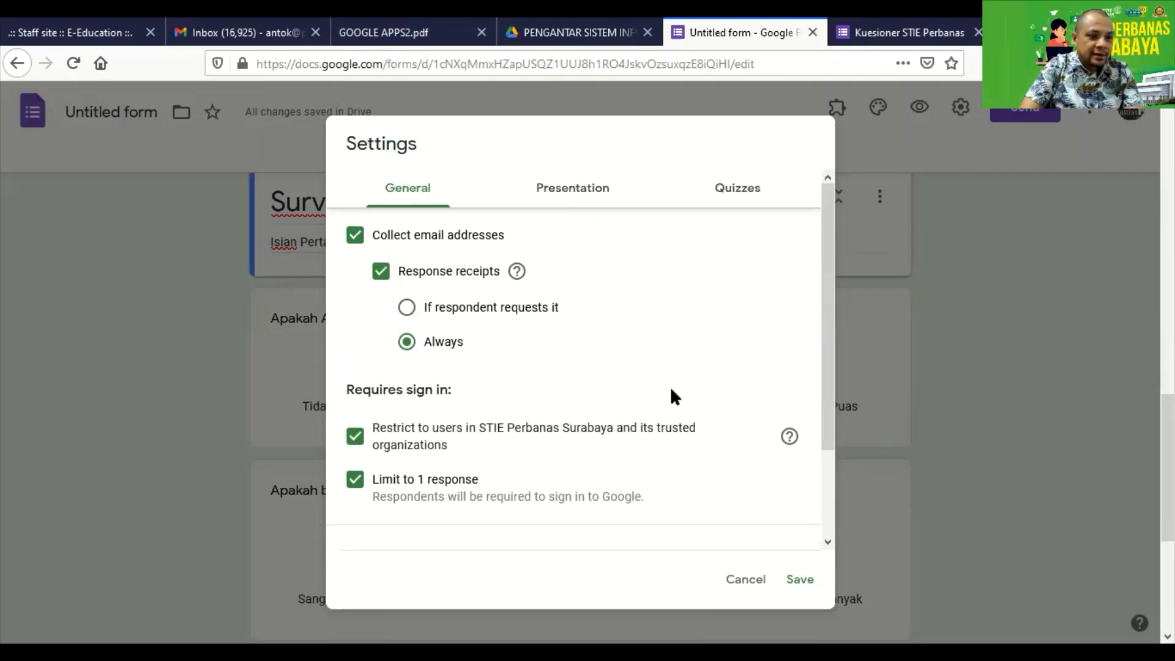
scroll(672, 393, "down", 2)
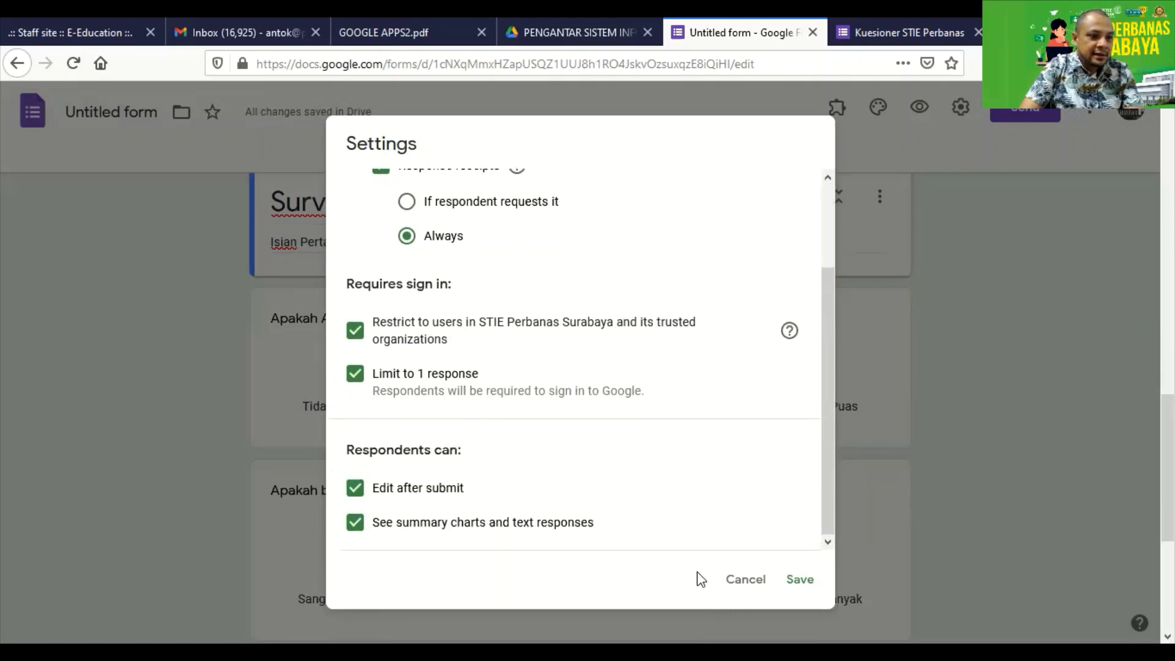
left_click(799, 583)
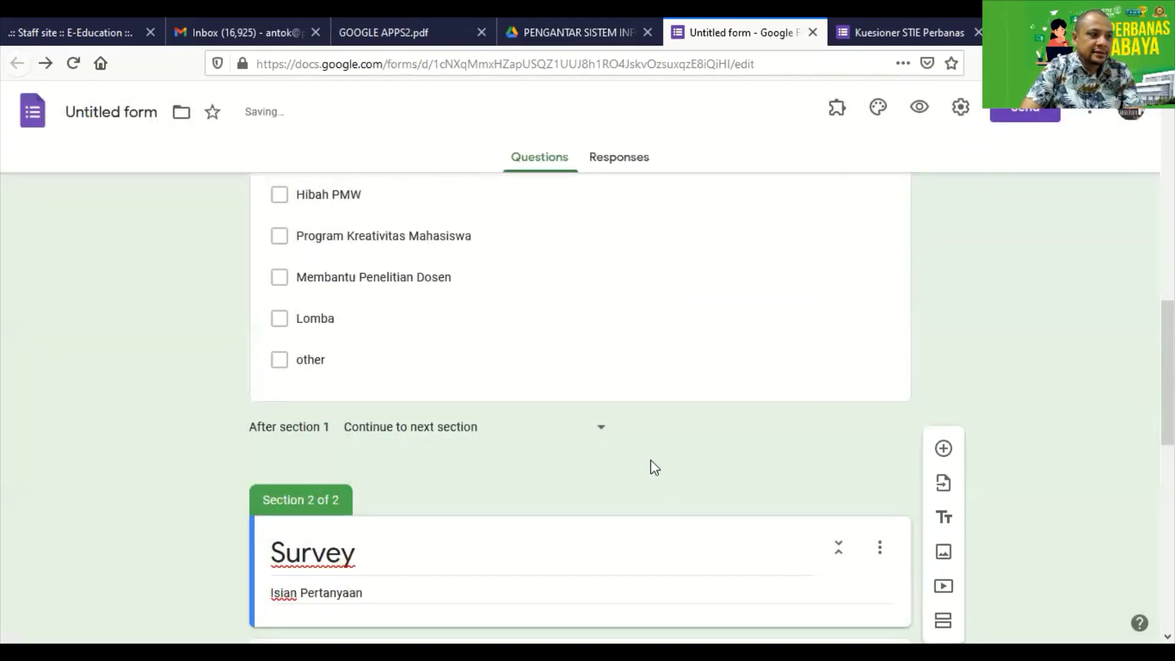
scroll(653, 464, "up", 10)
scroll(651, 467, "up", 2)
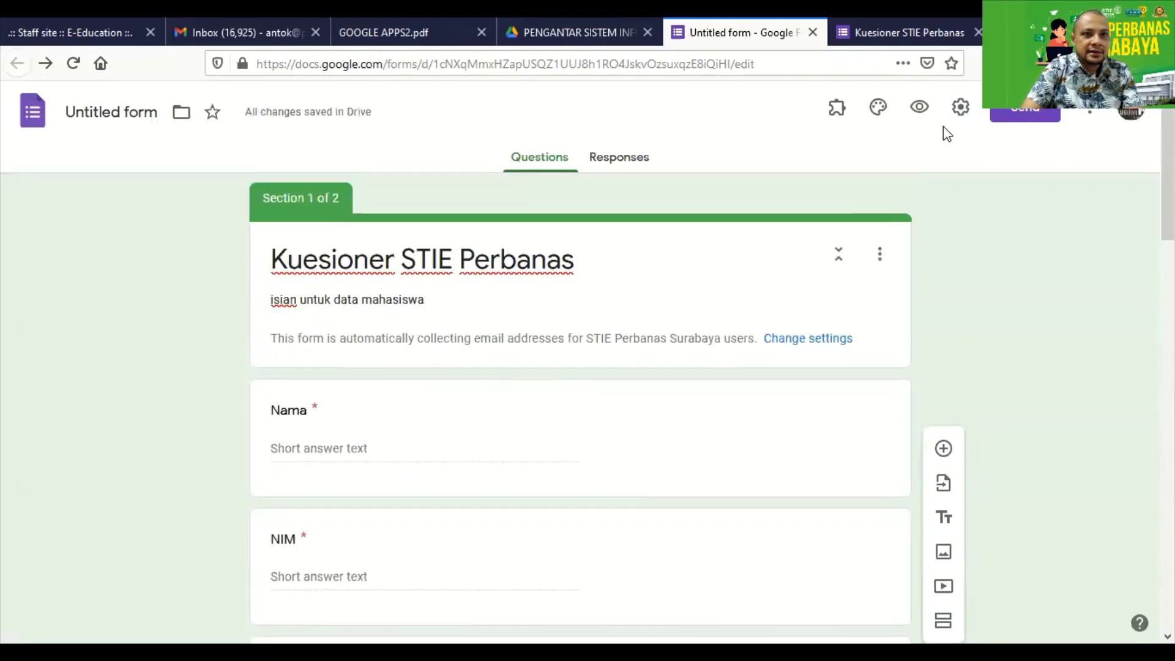
In the Send dialog, switch to the link option, shorten the URL and select the forms.gle link.
left_click(1006, 118)
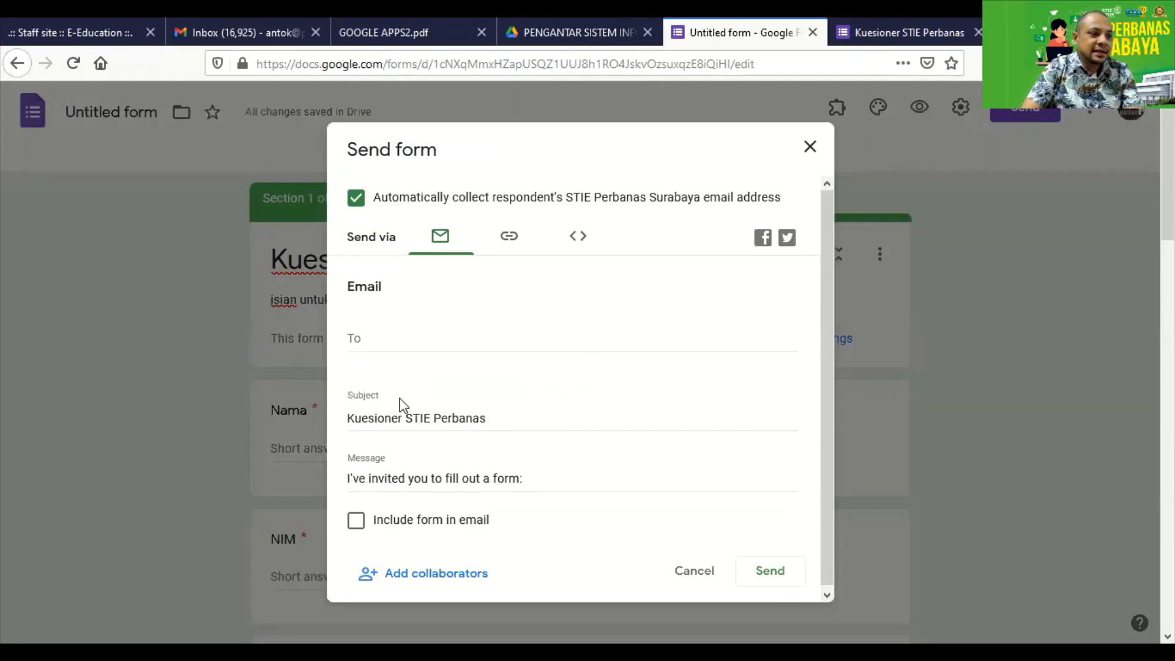
left_click(384, 338)
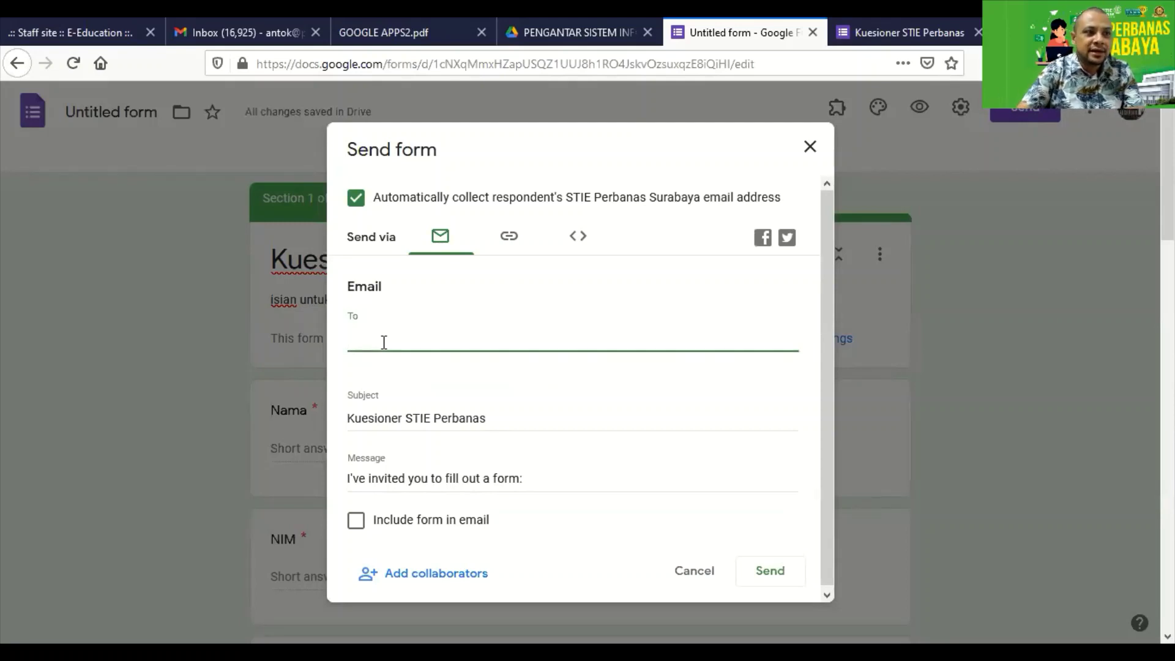
left_click(508, 250)
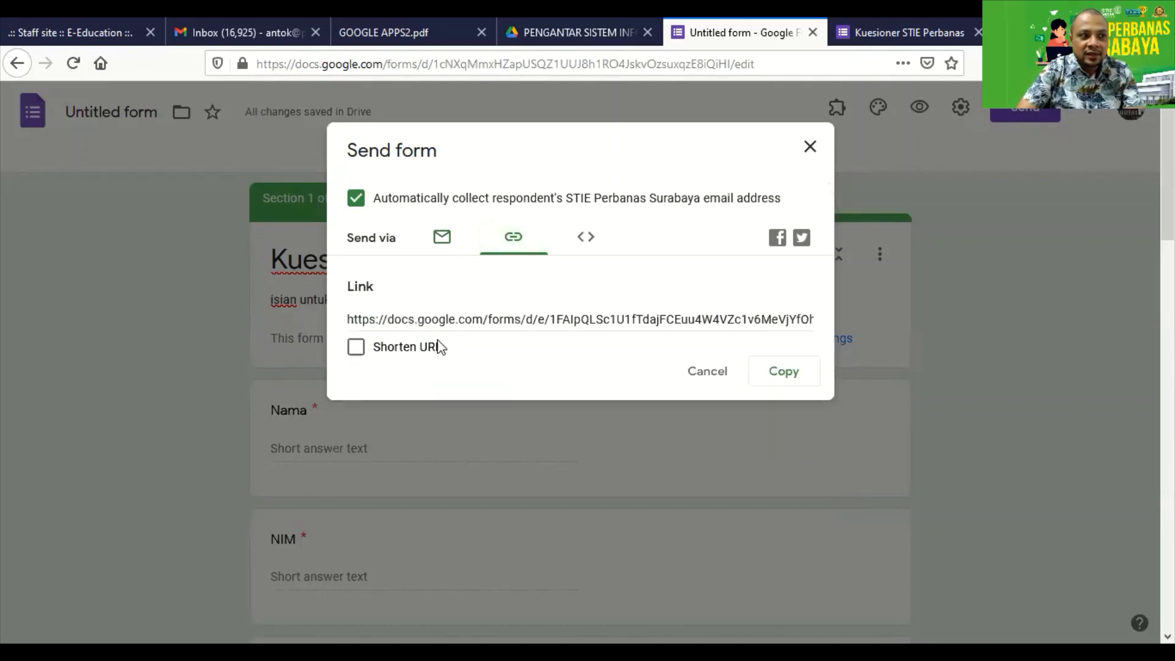
left_click(411, 354)
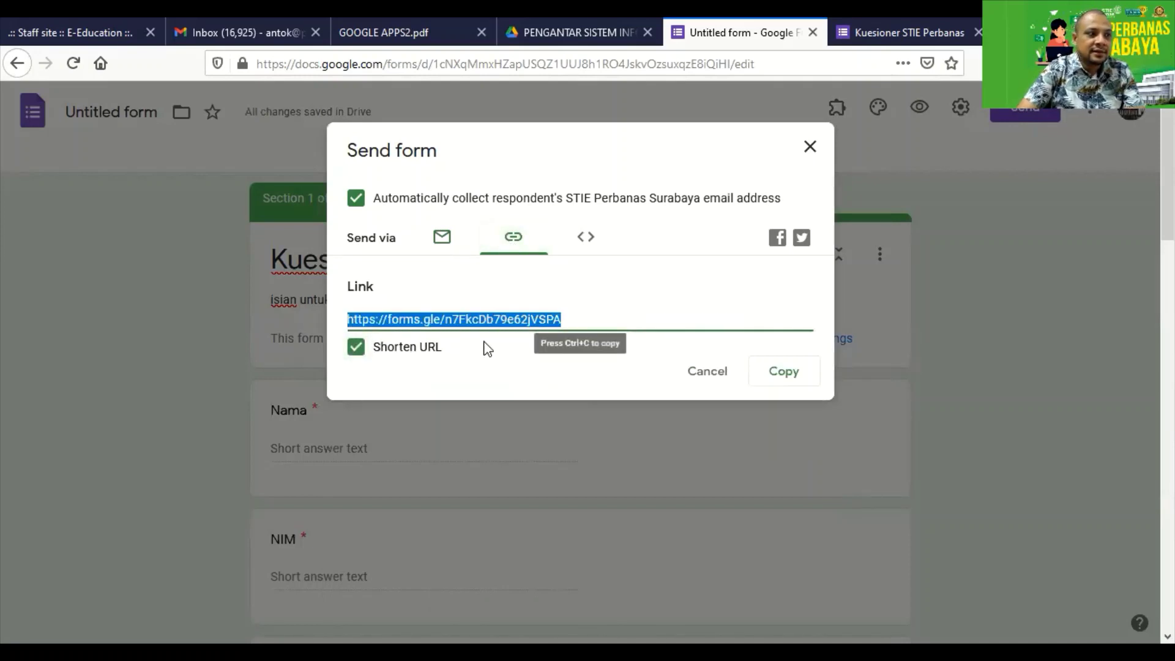
left_click(574, 313)
left_click(575, 313)
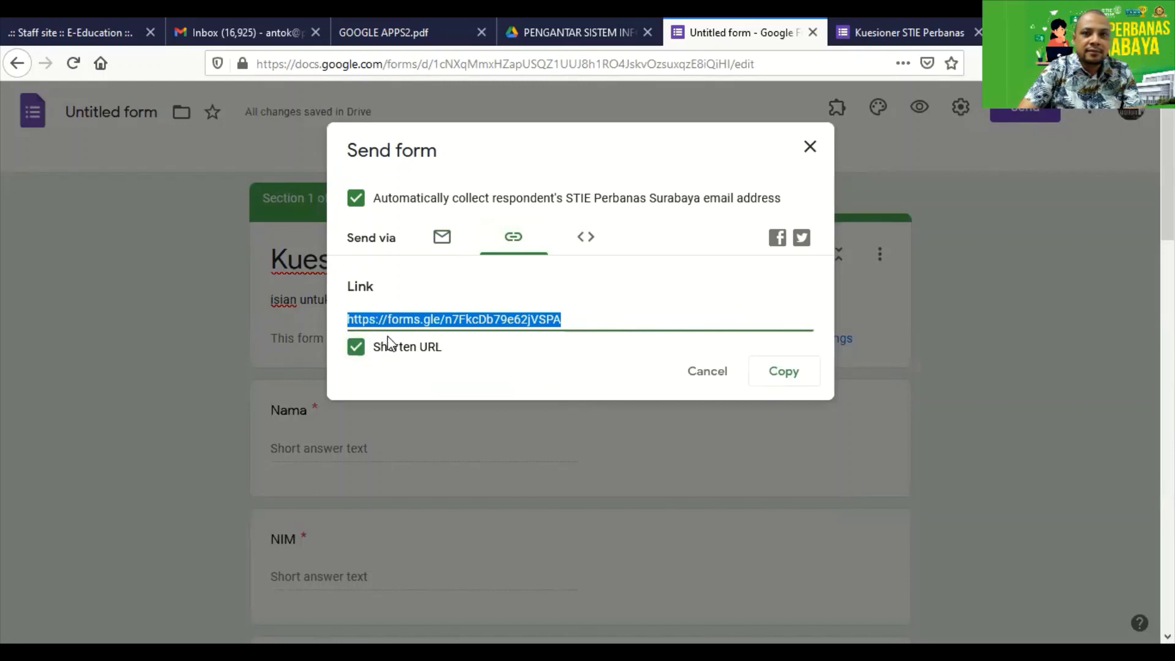
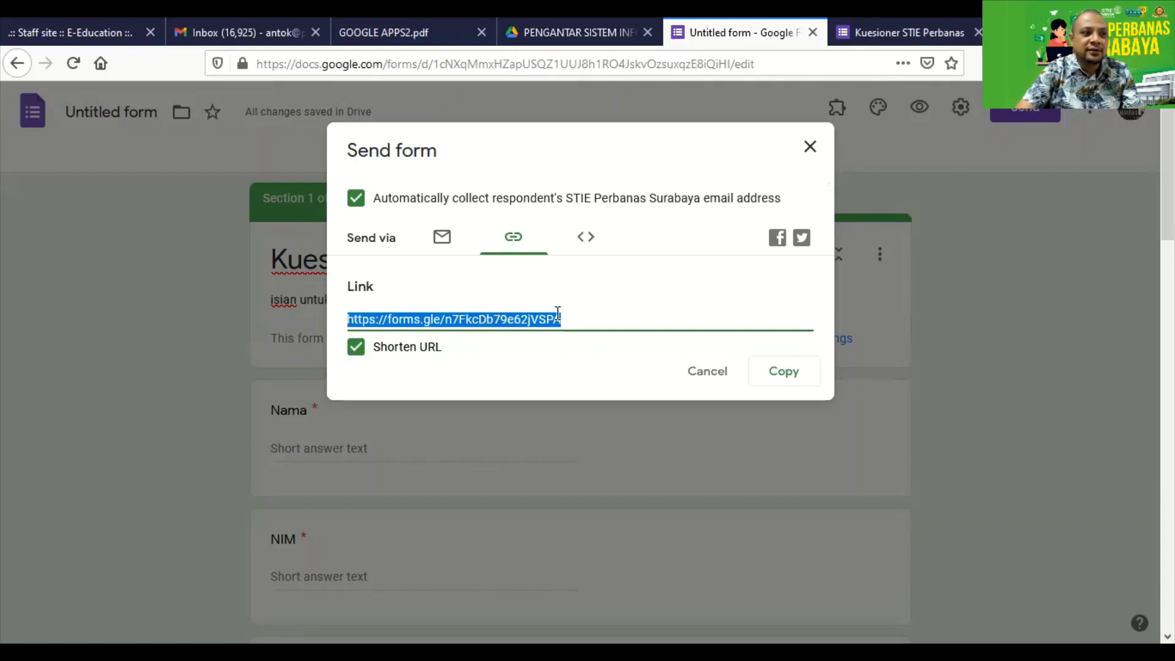
Copy the shortened forms.gle share link, then close the Send form dialog.
left_click(588, 250)
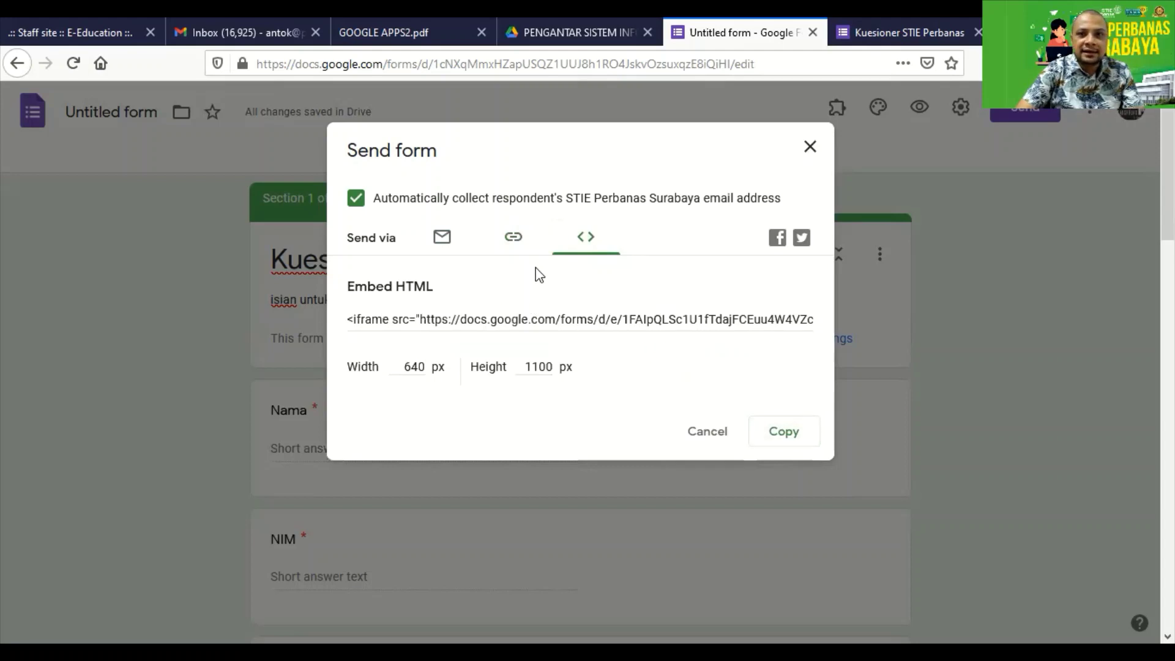
left_click(491, 252)
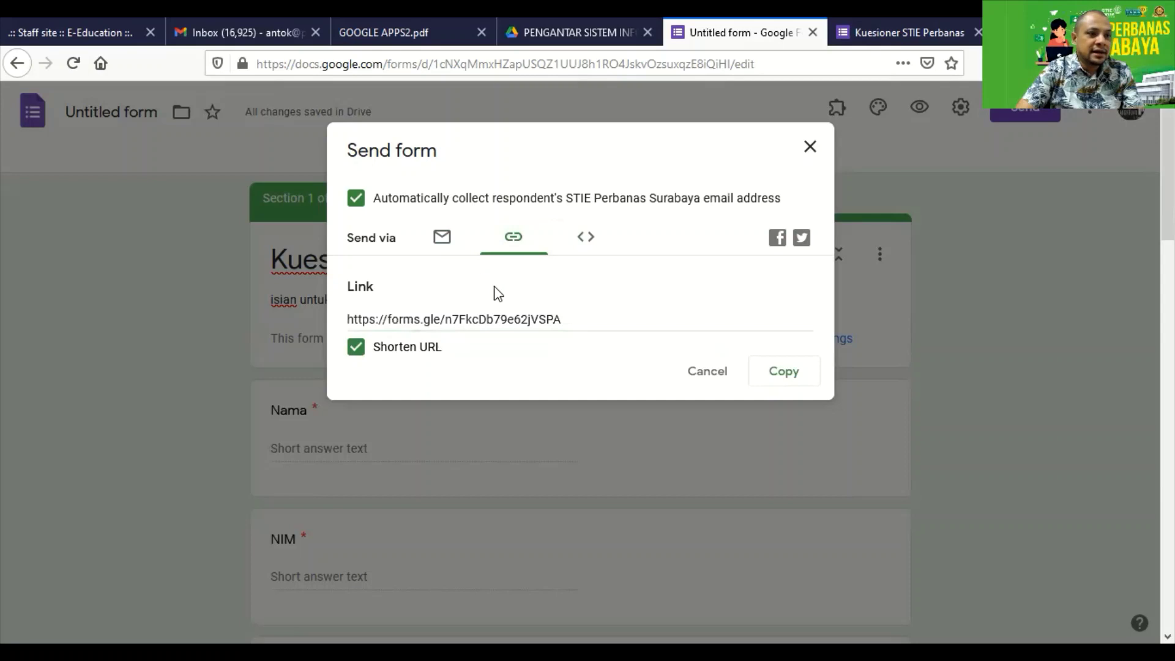
left_click(787, 381)
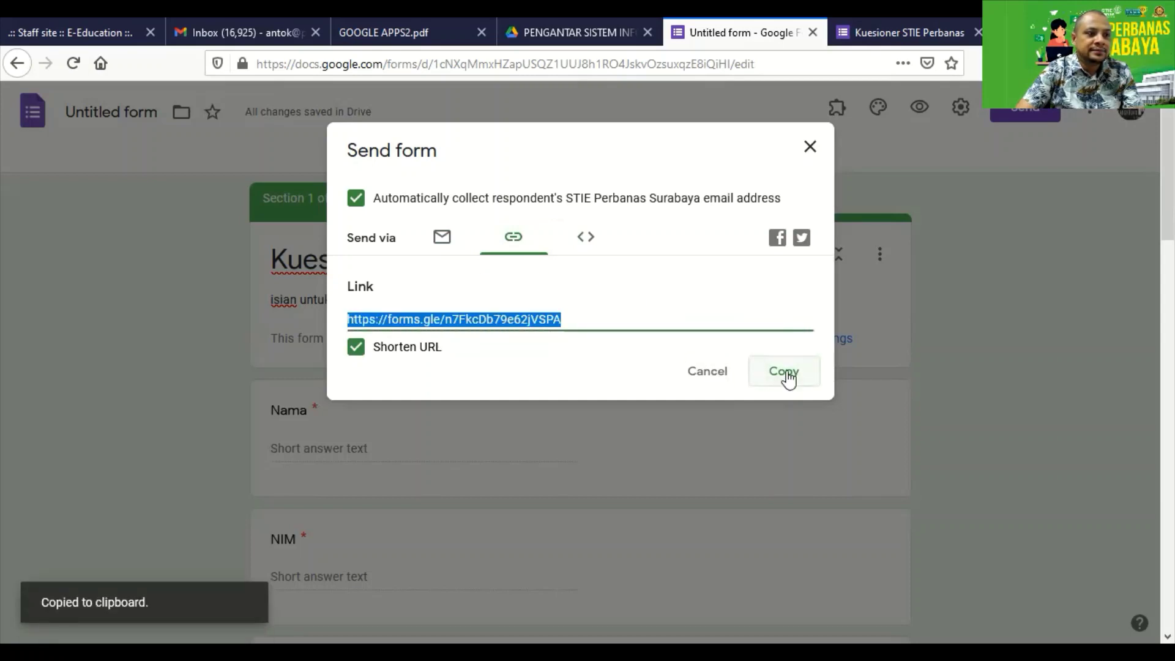
left_click(809, 148)
scroll(527, 285, "down", 2)
scroll(576, 257, "up", 2)
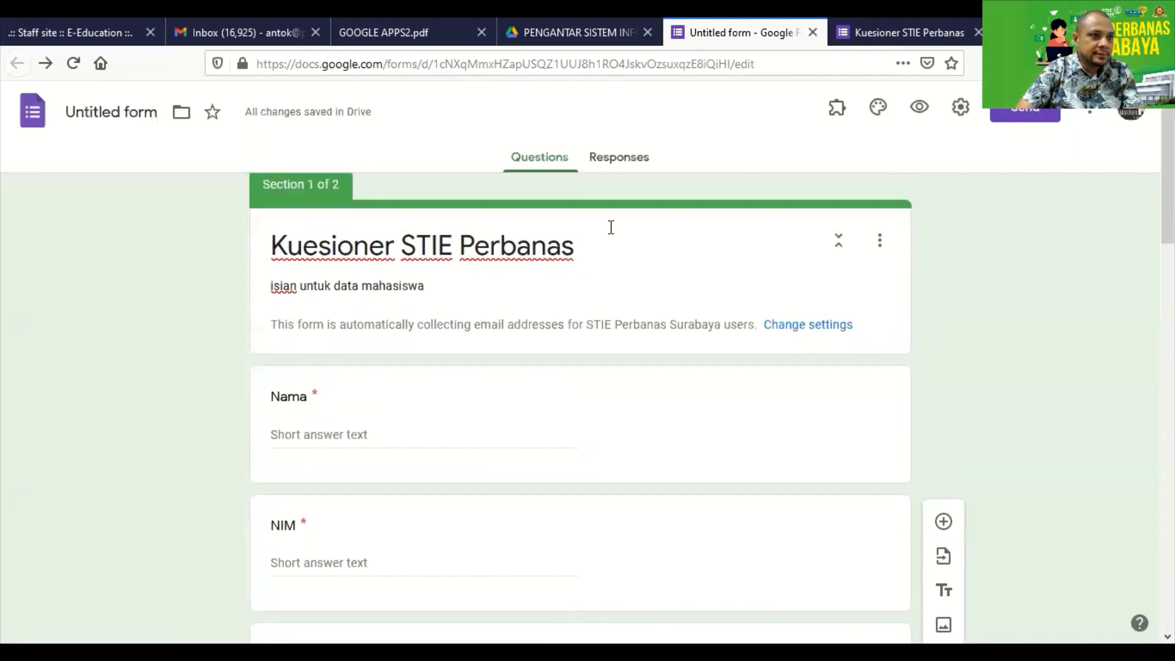
scroll(611, 228, "up", 1)
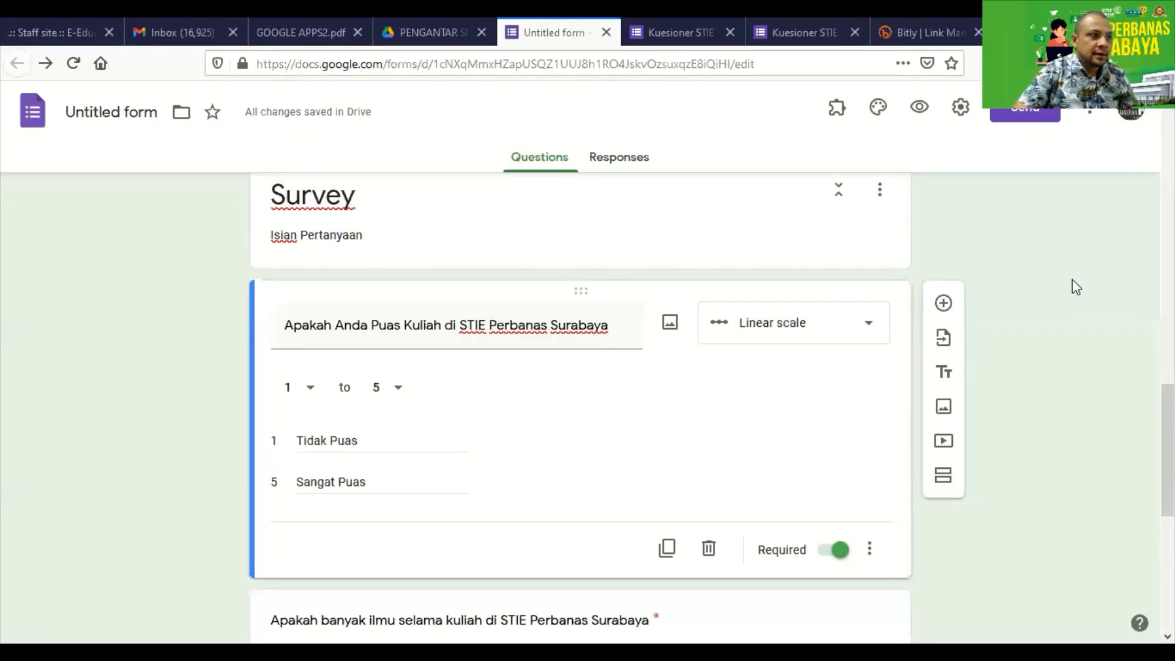
scroll(1065, 287, "up", 4)
scroll(1047, 294, "up", 10)
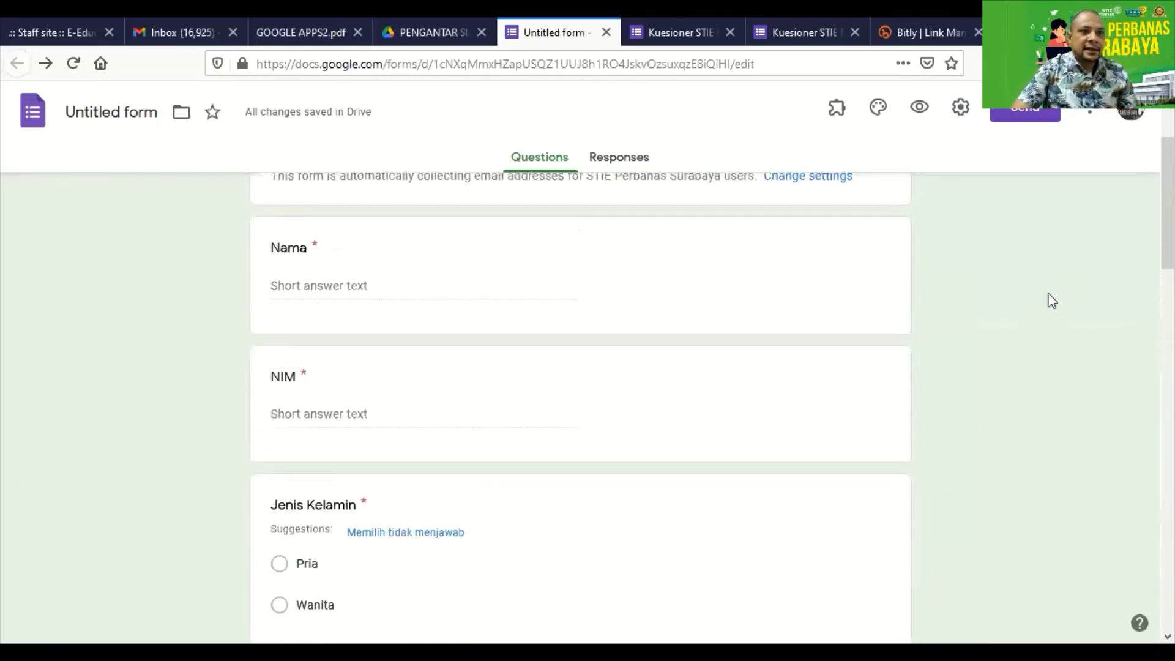
scroll(1049, 285, "up", 3)
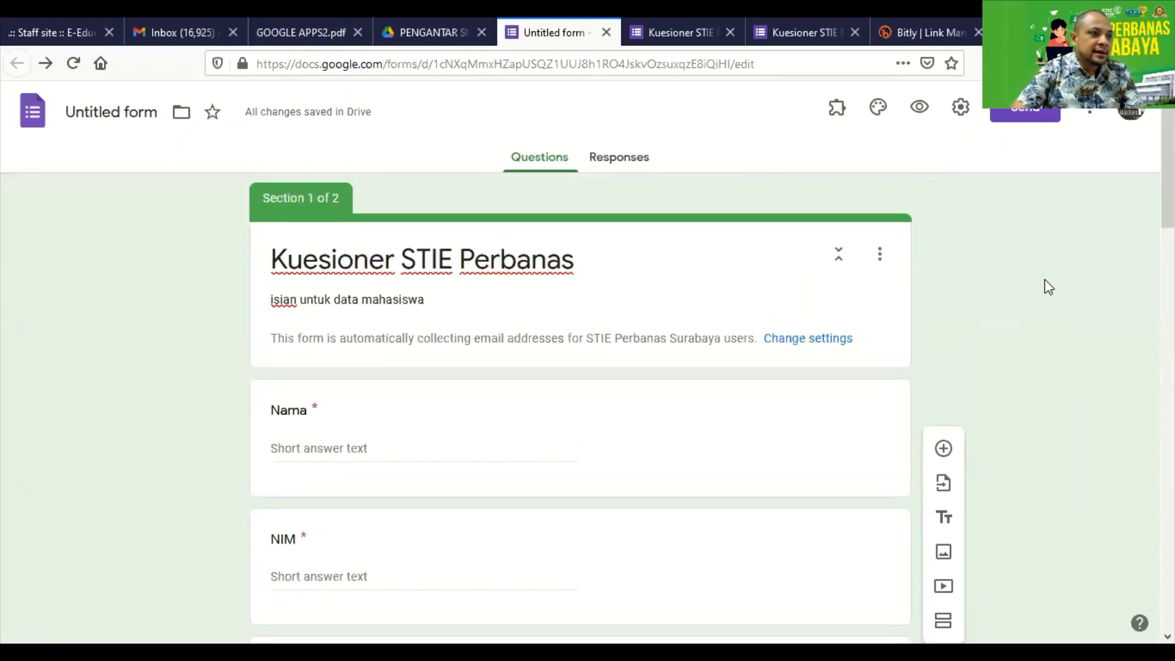
scroll(1049, 286, "down", 1)
scroll(1049, 287, "up", 2)
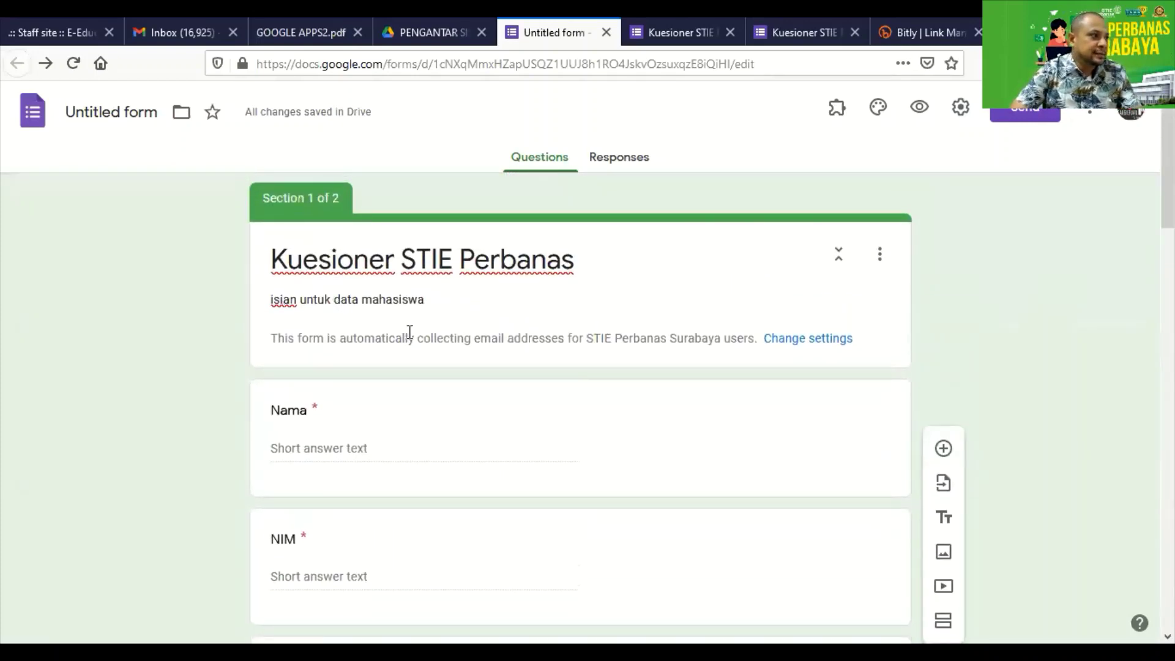
scroll(411, 333, "down", 7)
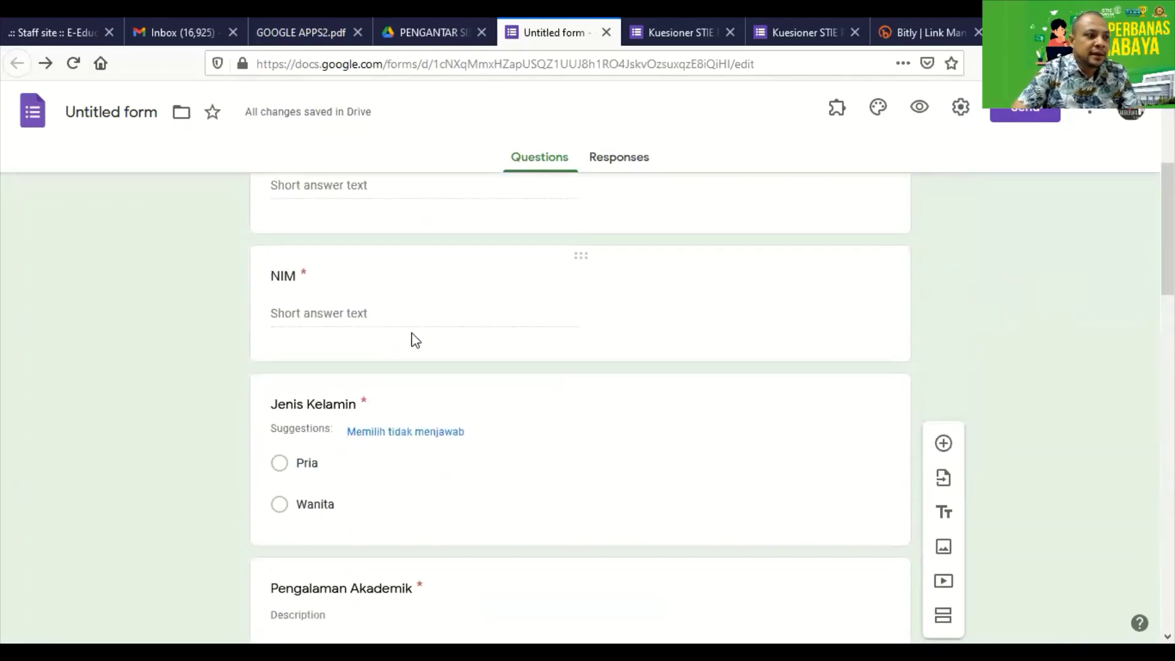
scroll(413, 332, "down", 7)
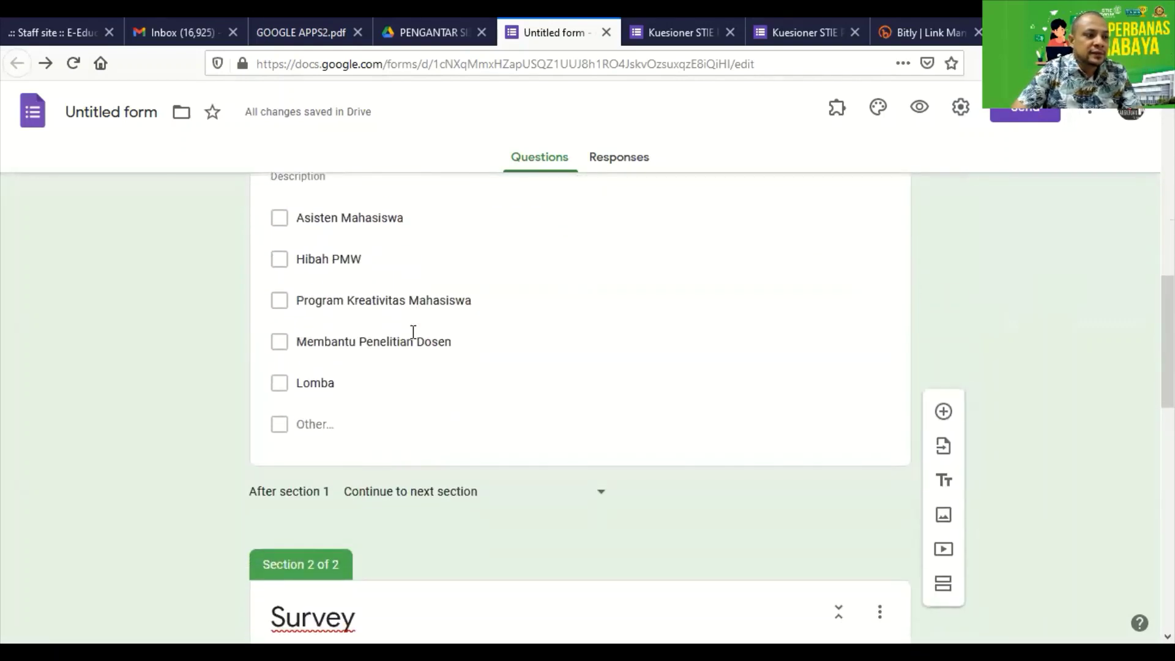
scroll(415, 339, "up", 2)
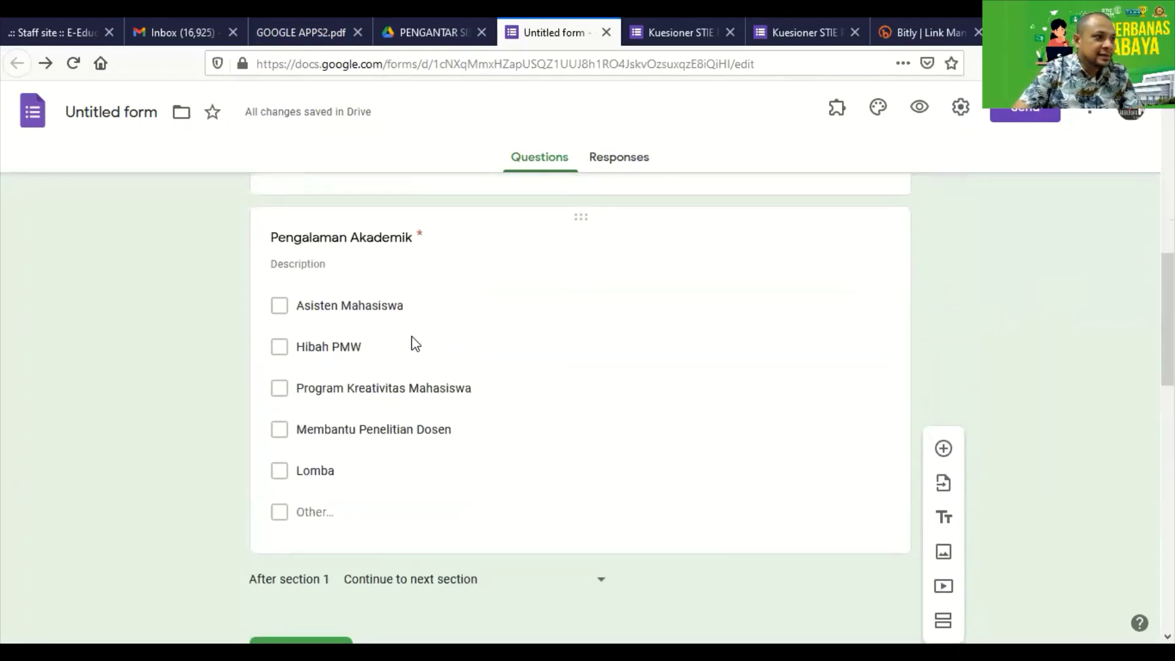
scroll(361, 361, "up", 3)
scroll(393, 382, "down", 4)
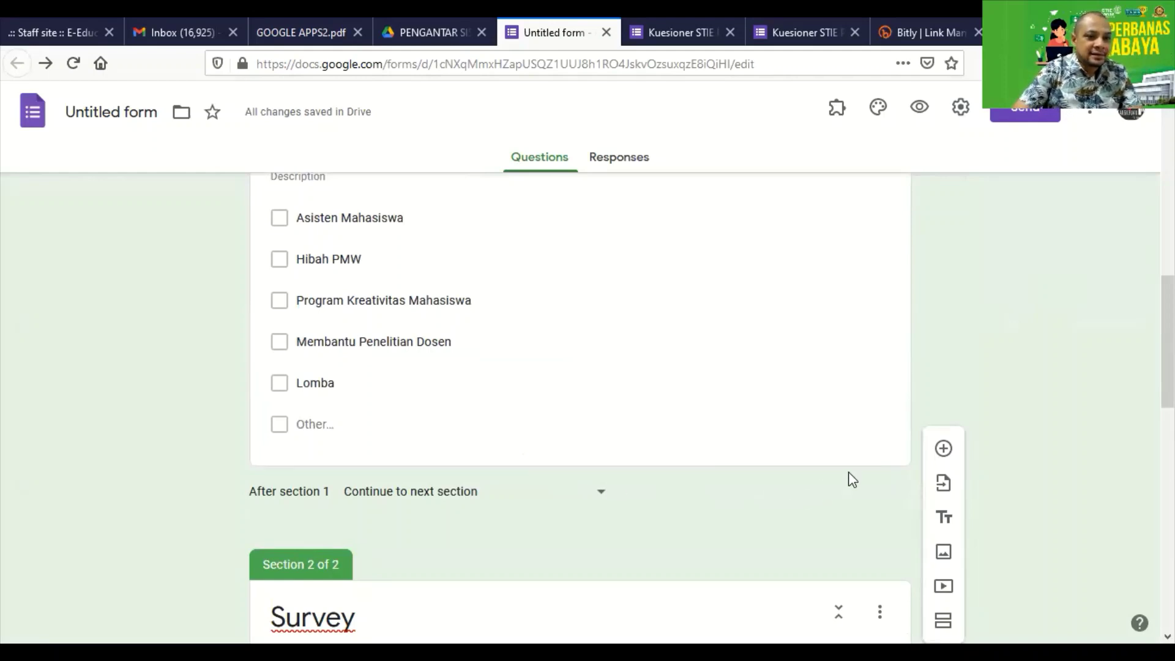
scroll(853, 479, "up", 3)
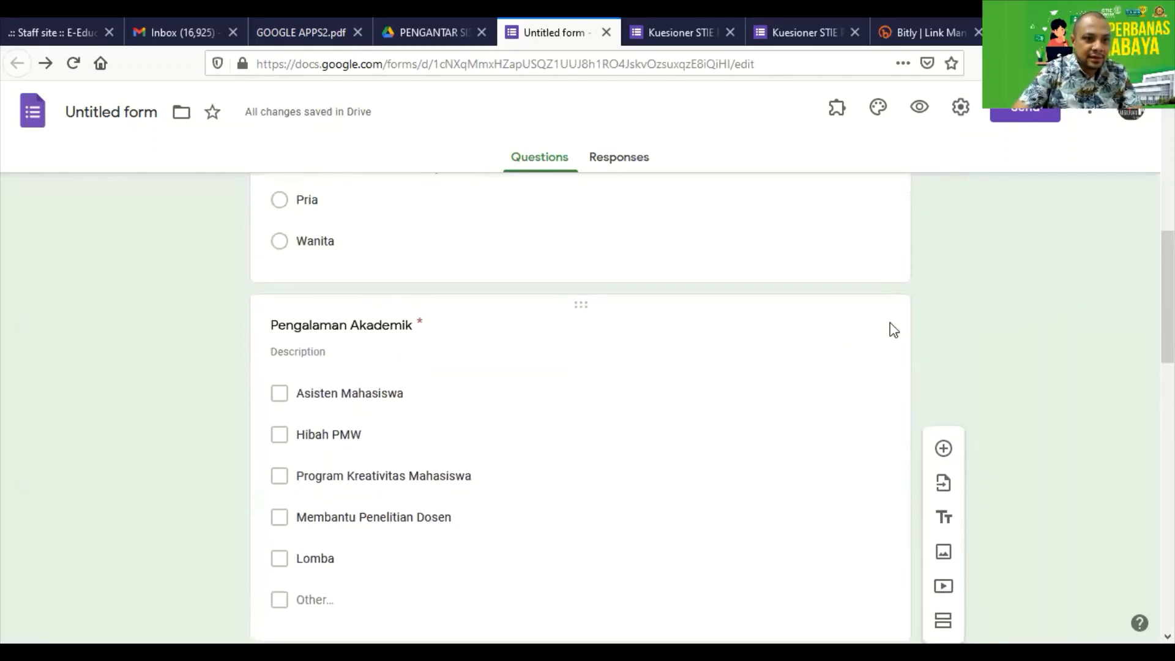
Add a question 'Apakah Status anda' after the Pengalaman Akademik question.
left_click(803, 337)
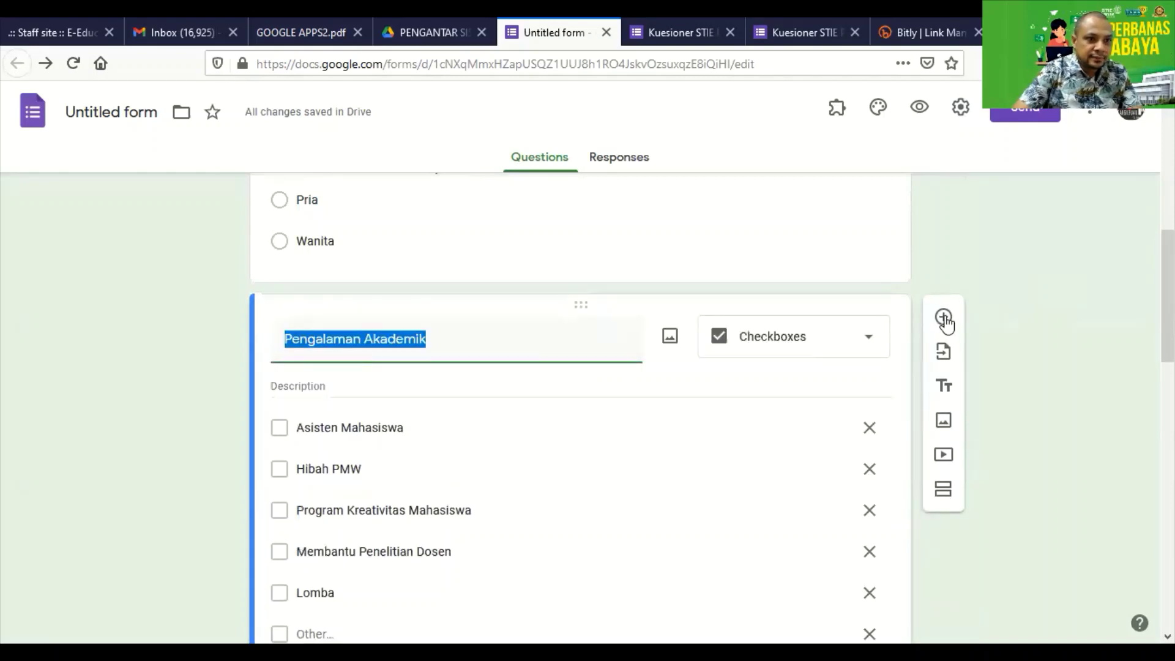
left_click(944, 318)
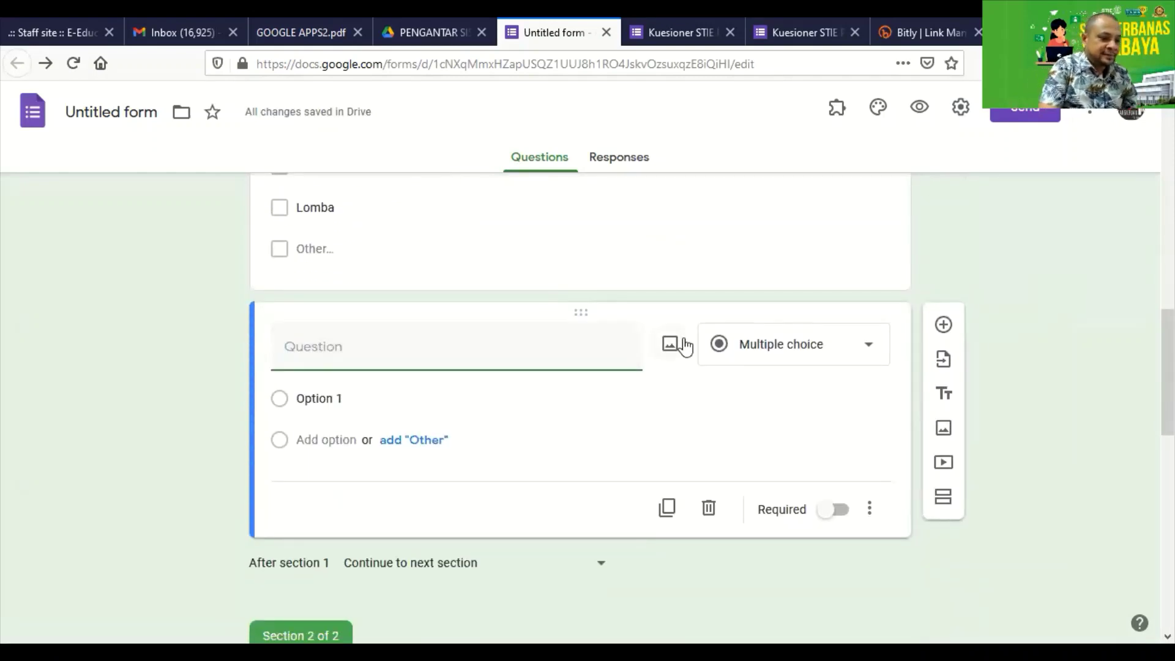
type("Apakah")
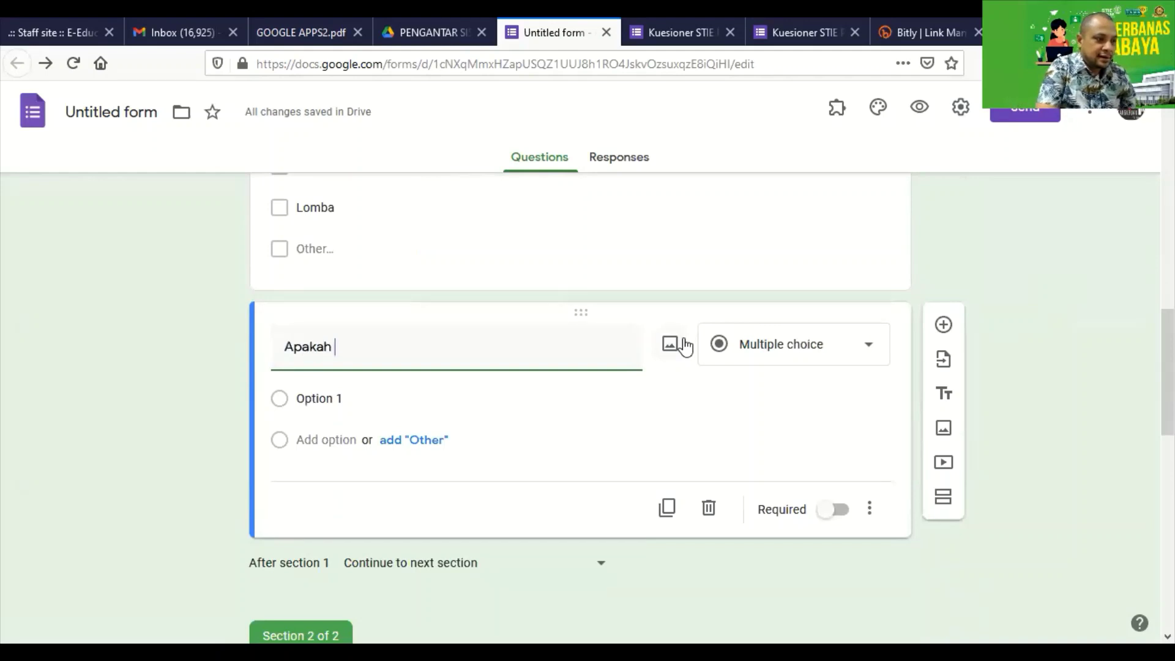
type(" S")
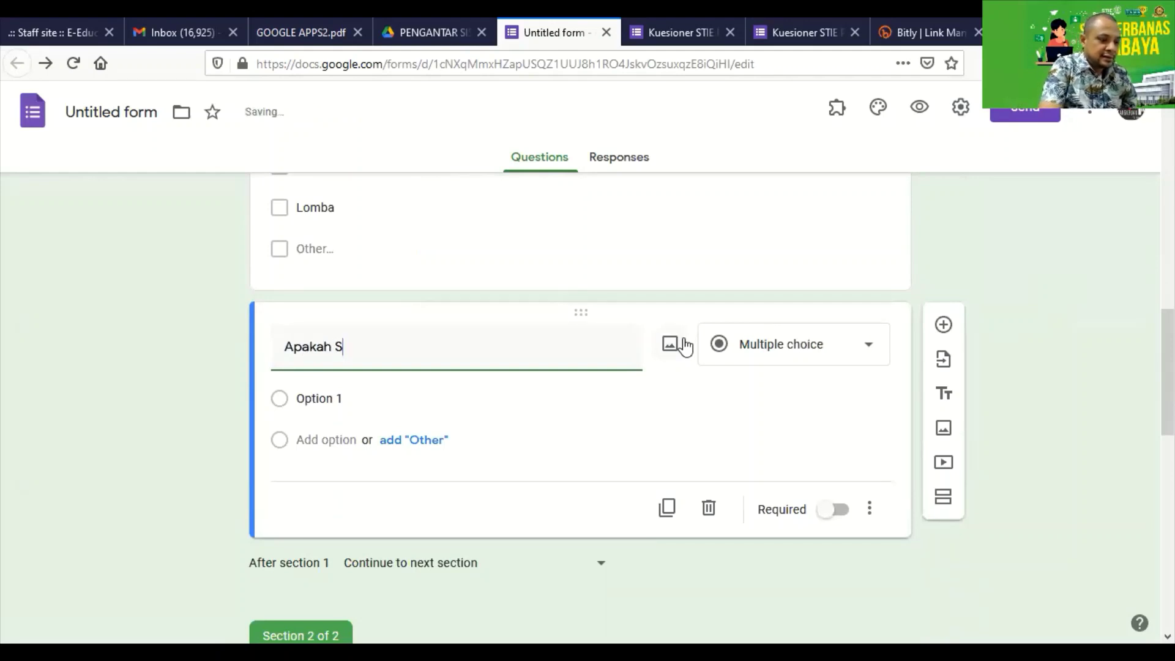
type("tatus ")
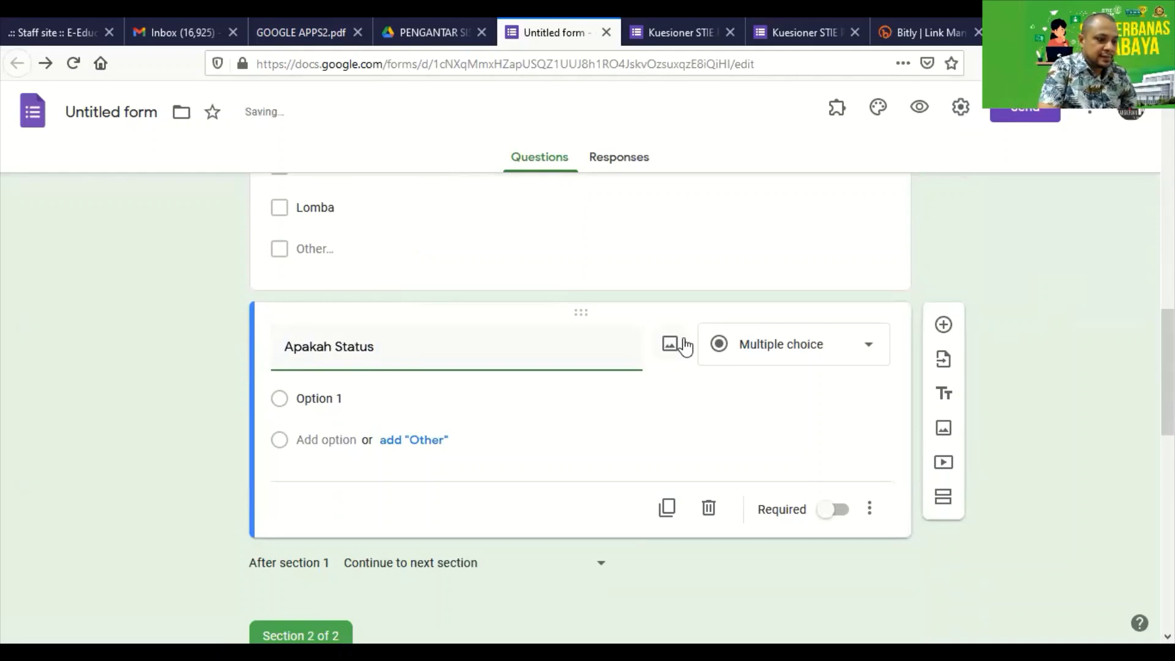
type("anda")
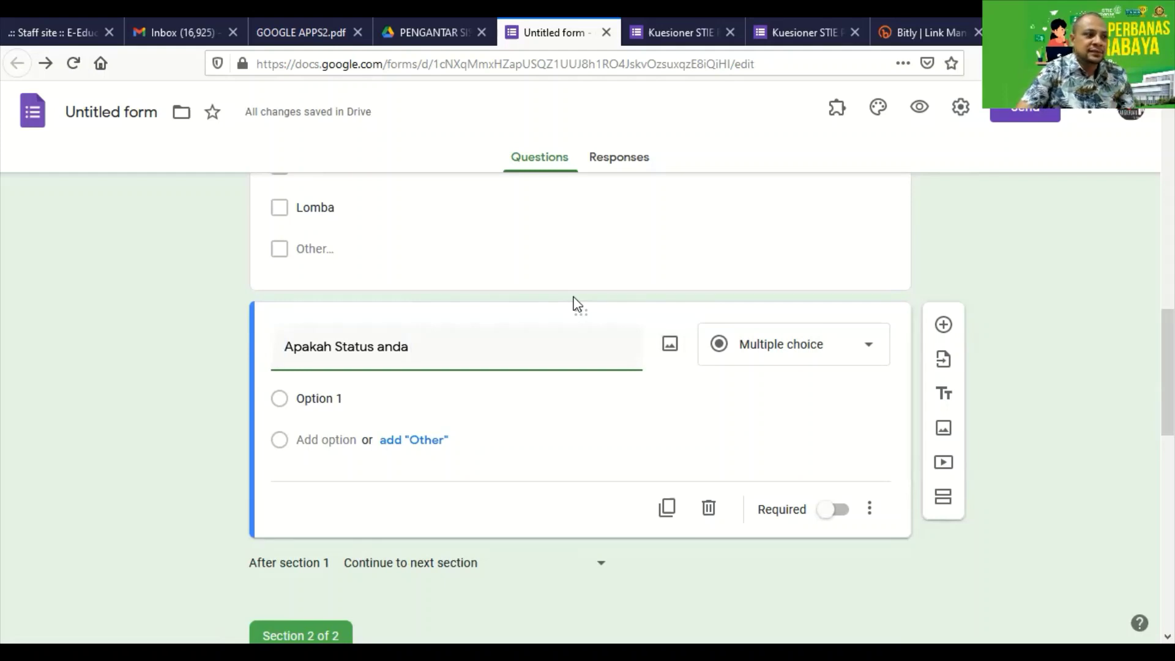
Rename the Section 2 title to 'Survey Alumni'.
scroll(519, 310, "down", 5)
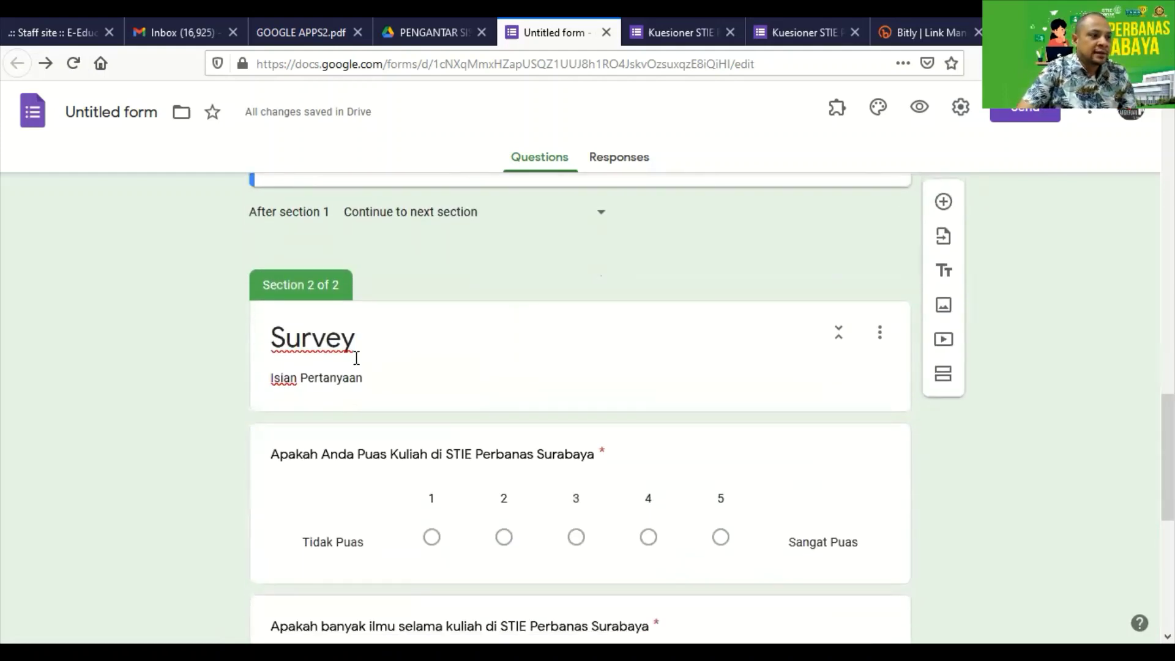
double_click(363, 339)
left_click(395, 220)
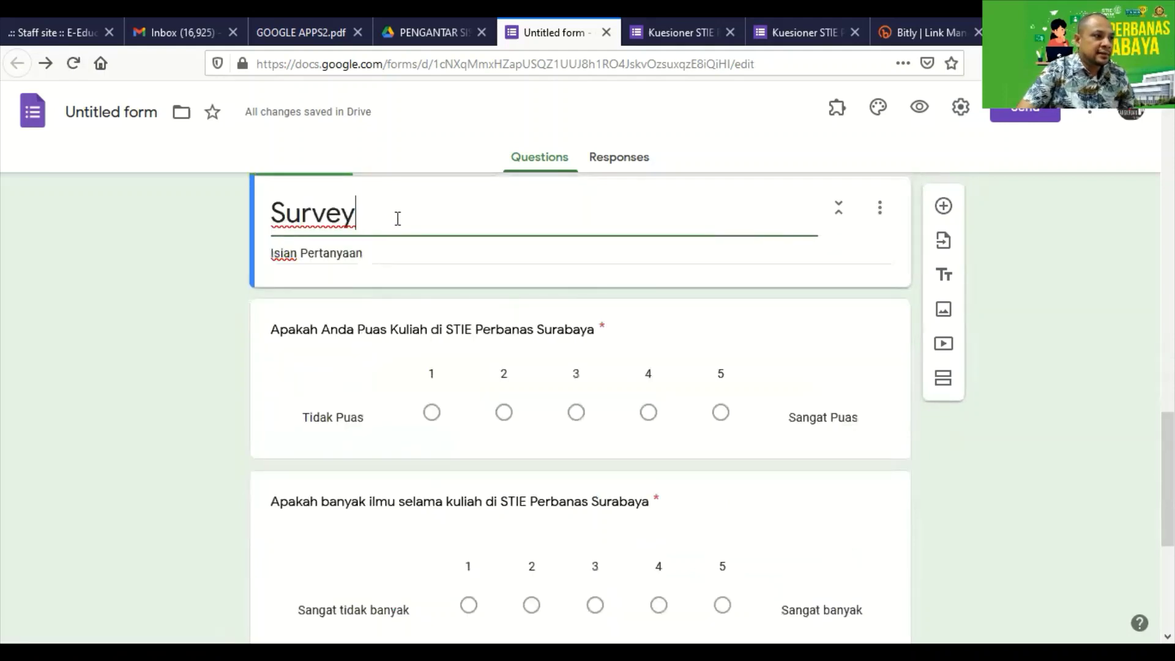
type("Alumni")
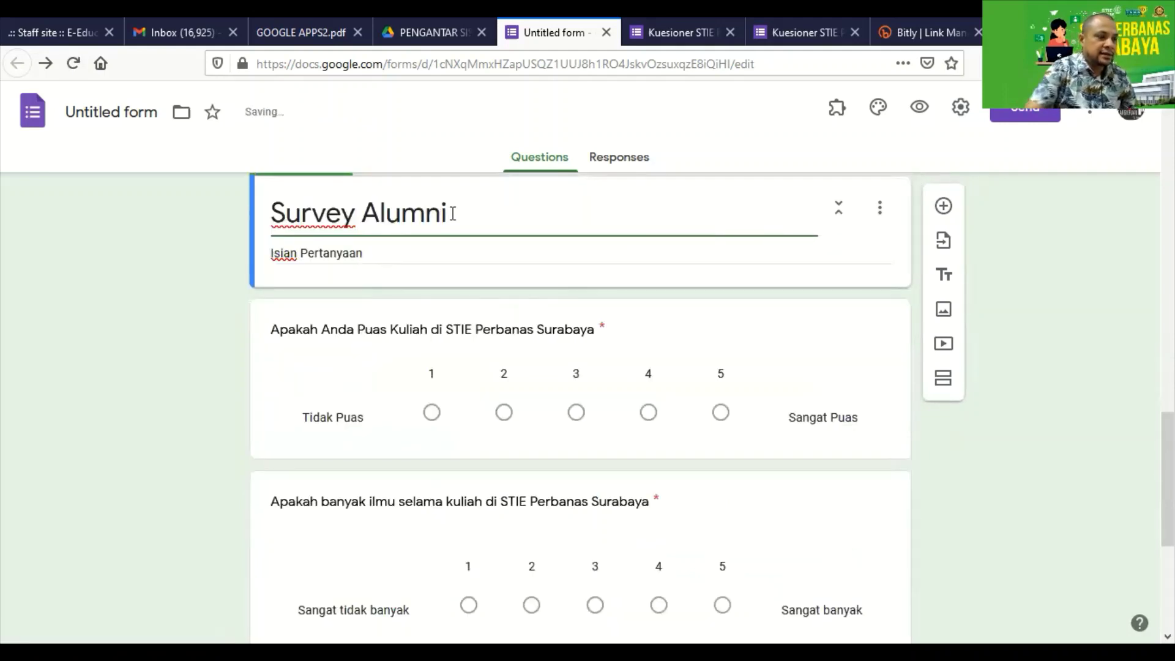
scroll(1020, 324, "up", 7)
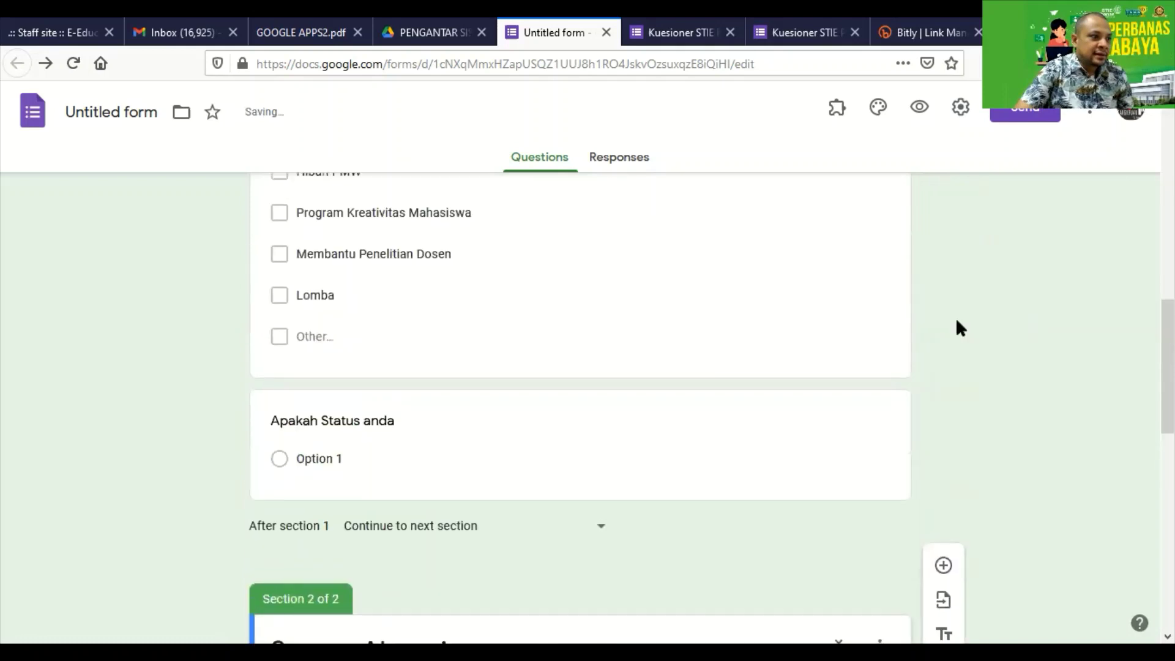
scroll(519, 346, "down", 3)
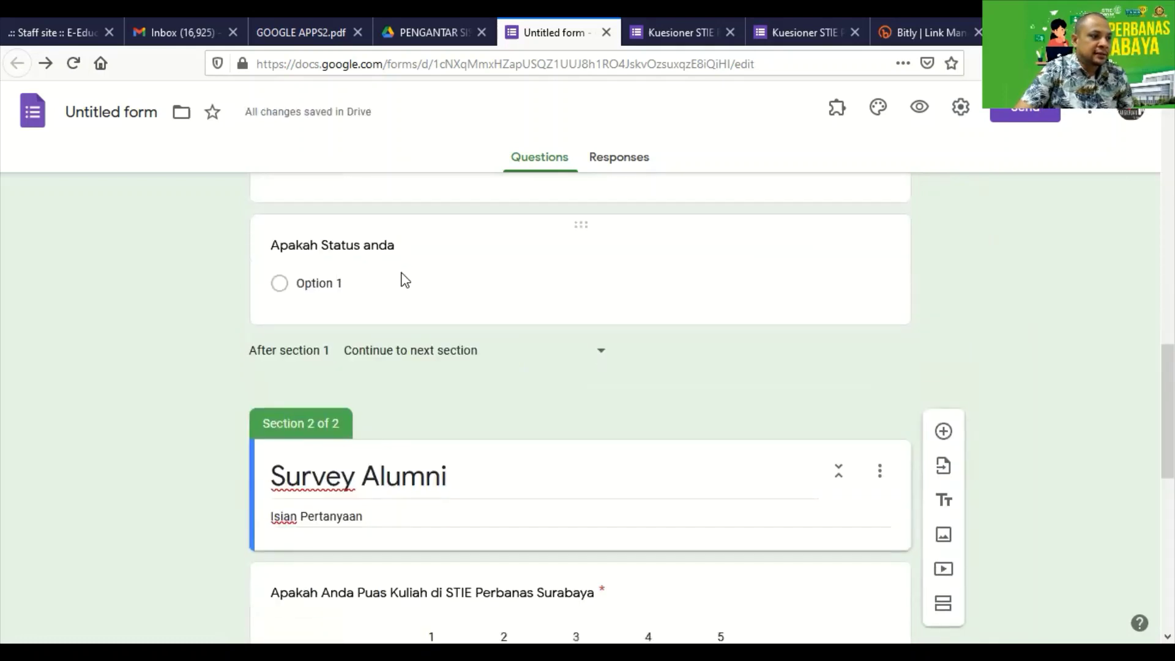
Give 'Apakah Status anda' the answers Alumni and Mahasiswa Aktif, remove Other, and make it required.
left_click(313, 285)
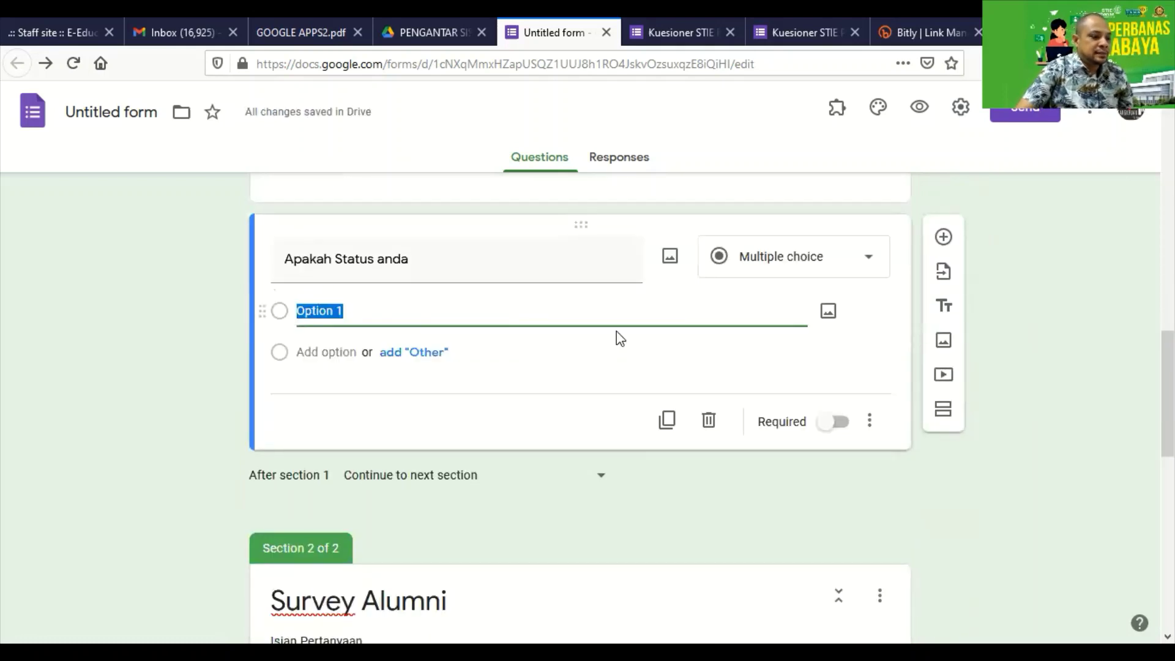
type("Alumni")
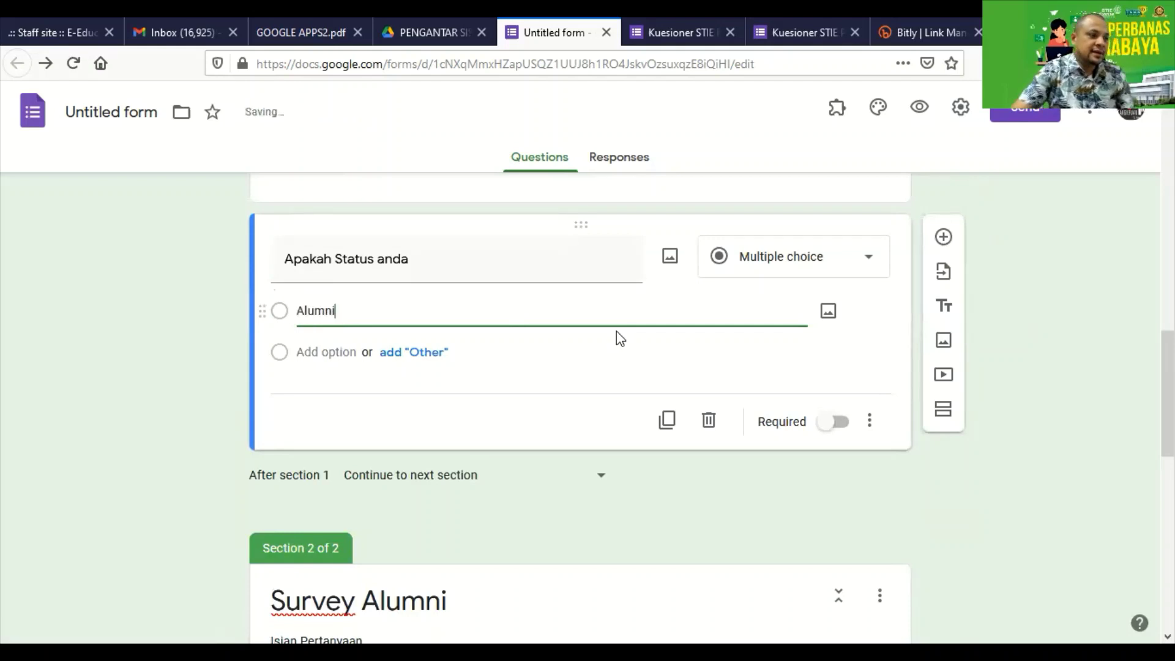
scroll(640, 338, "down", 4)
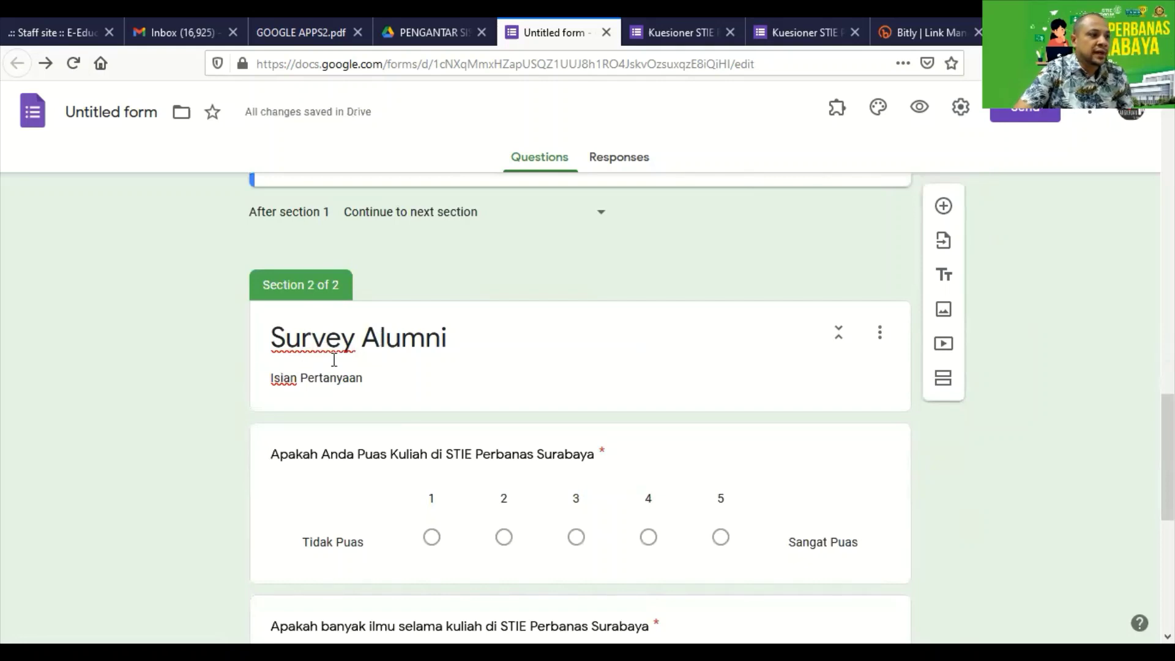
scroll(343, 364, "up", 4)
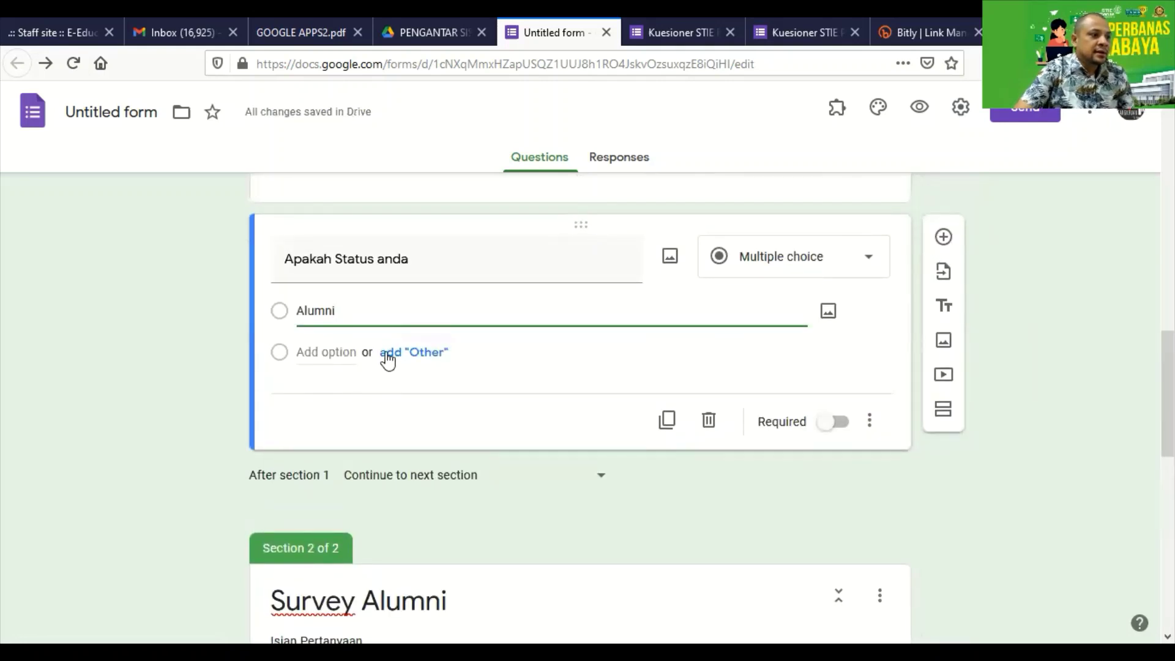
left_click(389, 355)
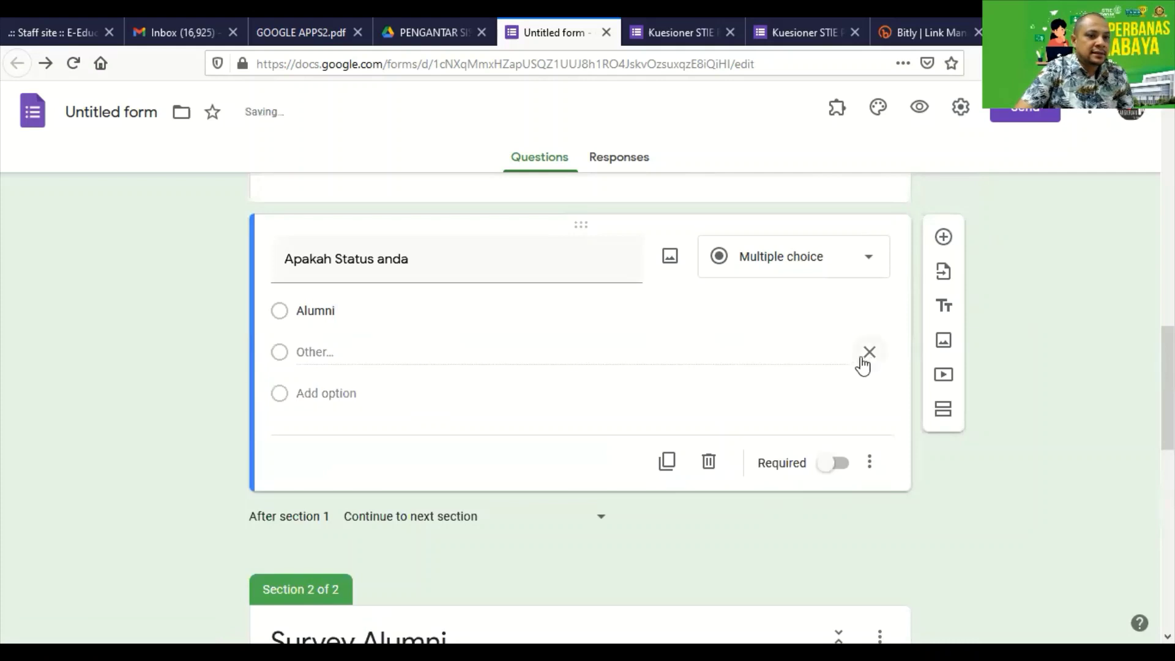
left_click(349, 392)
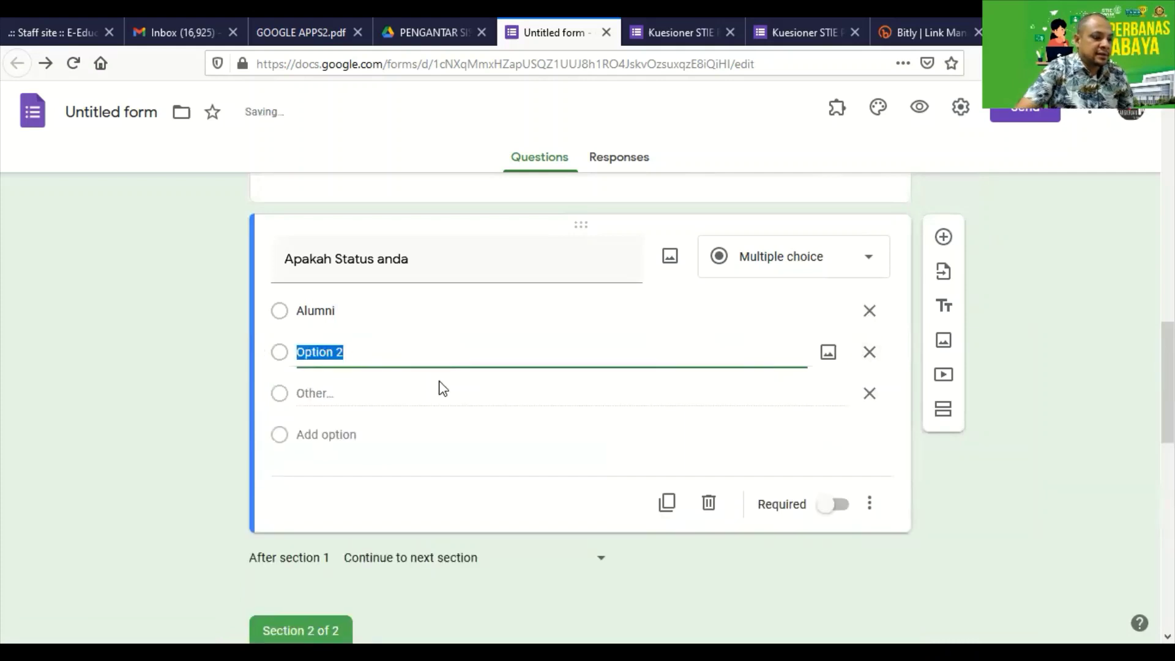
type("mahasis")
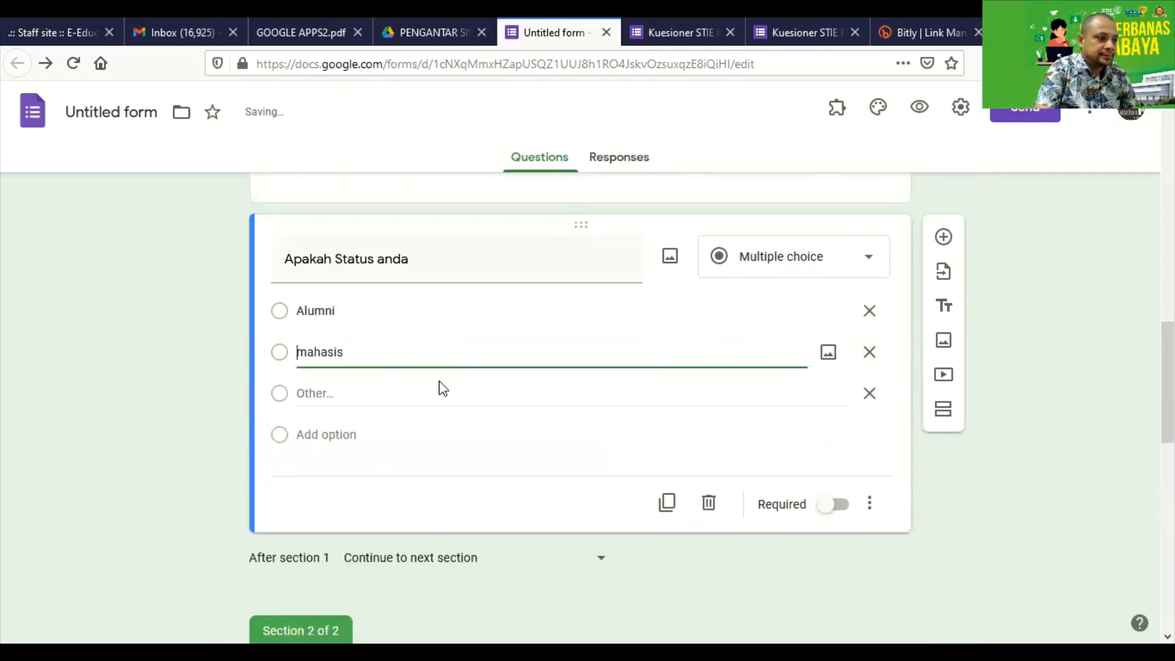
key("Delete")
type("Ma")
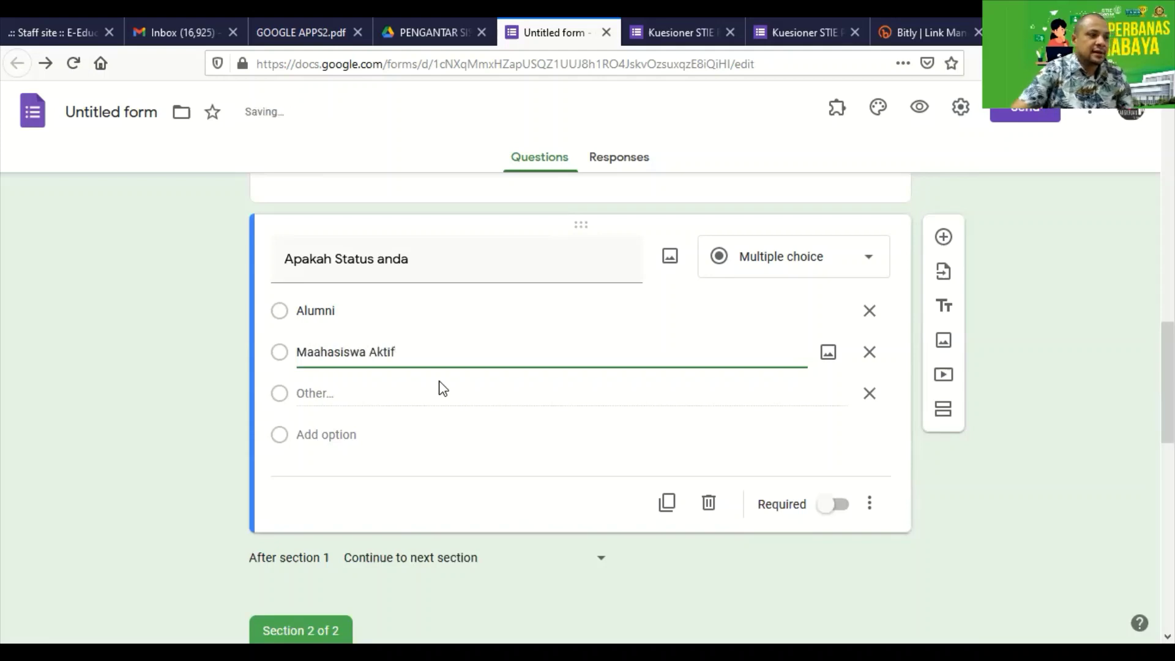
left_click(870, 394)
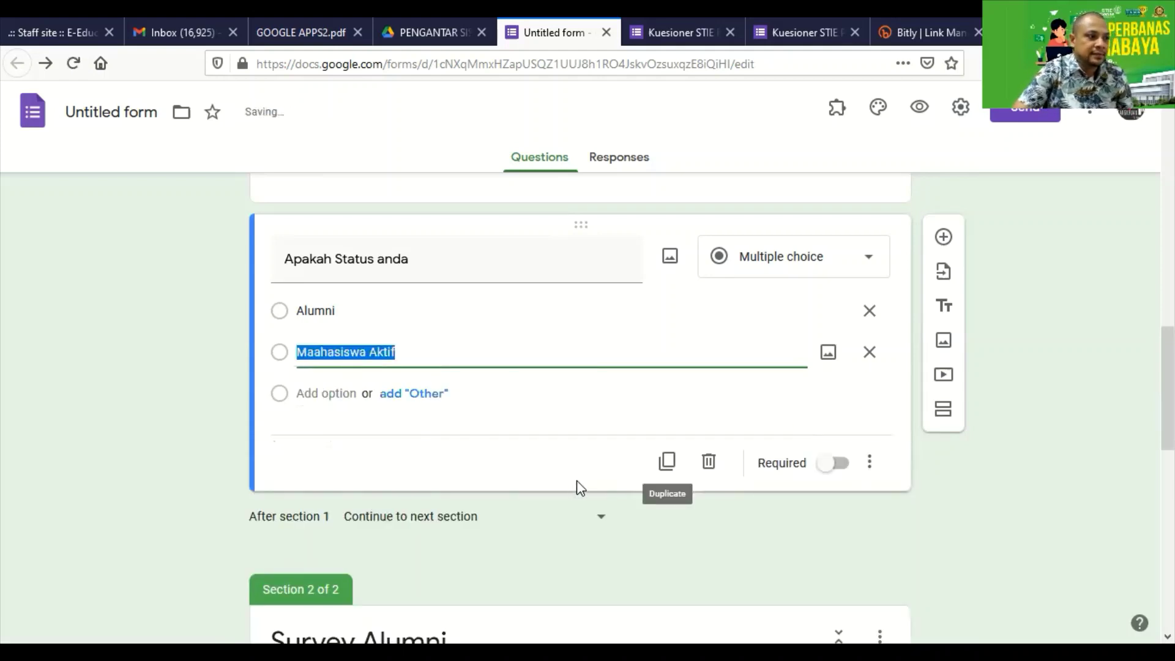
left_click(841, 468)
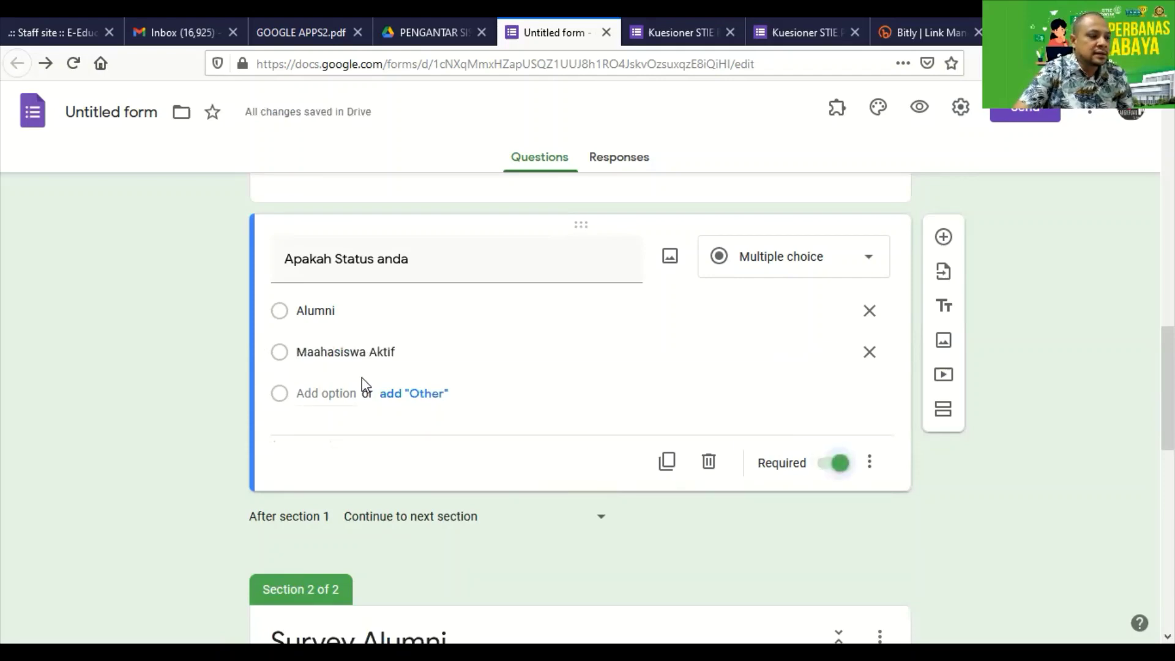
Remove the Other choice from the workplace-knowledge question.
scroll(362, 386, "down", 10)
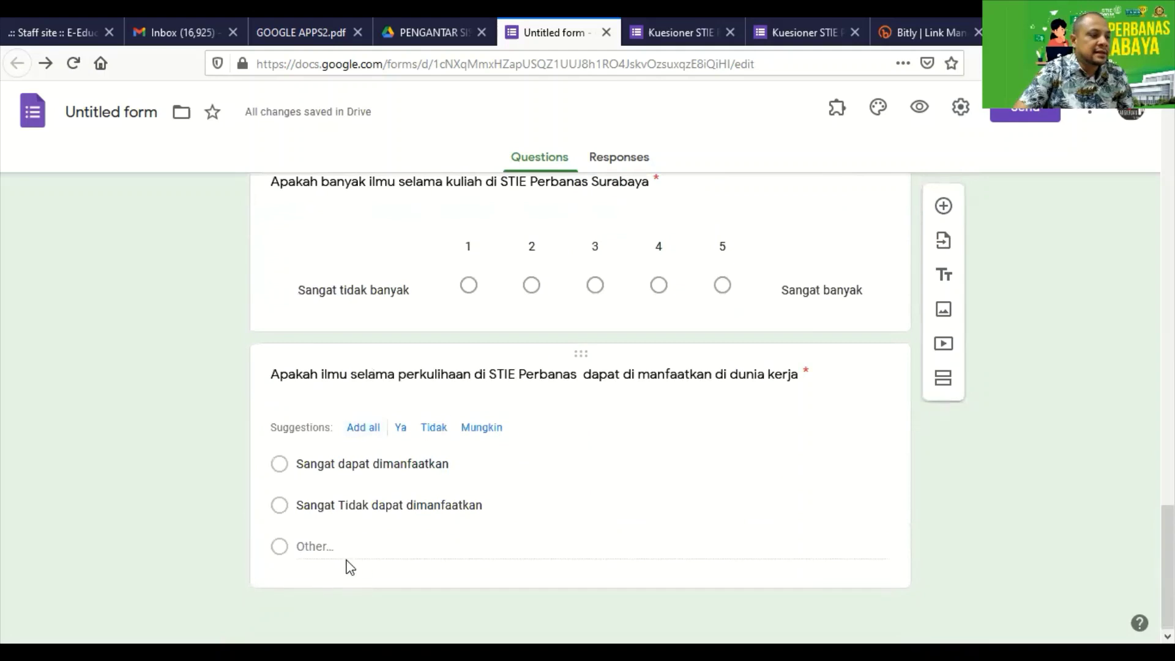
left_click(343, 550)
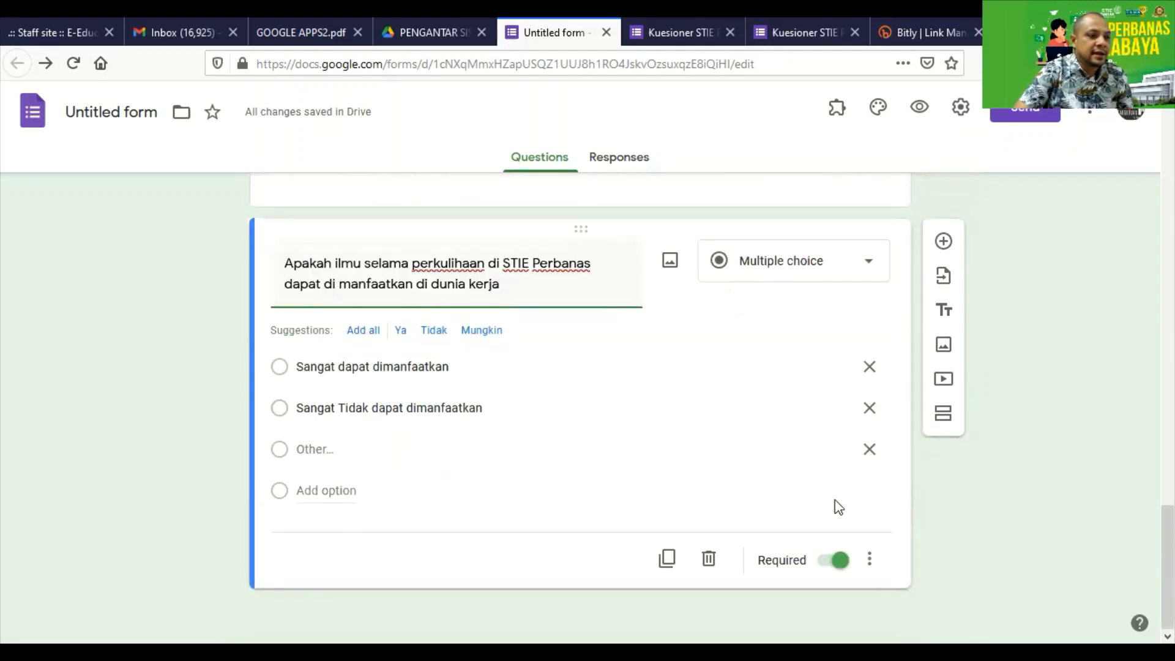
left_click(869, 456)
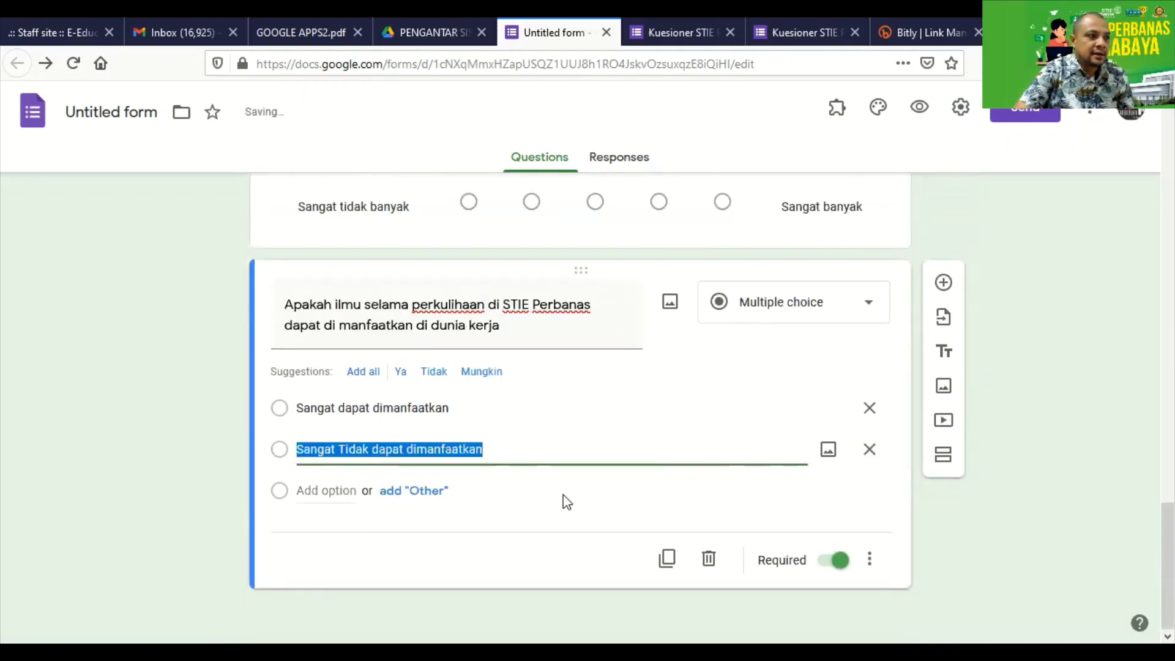
scroll(564, 501, "up", 10)
scroll(499, 481, "down", 1)
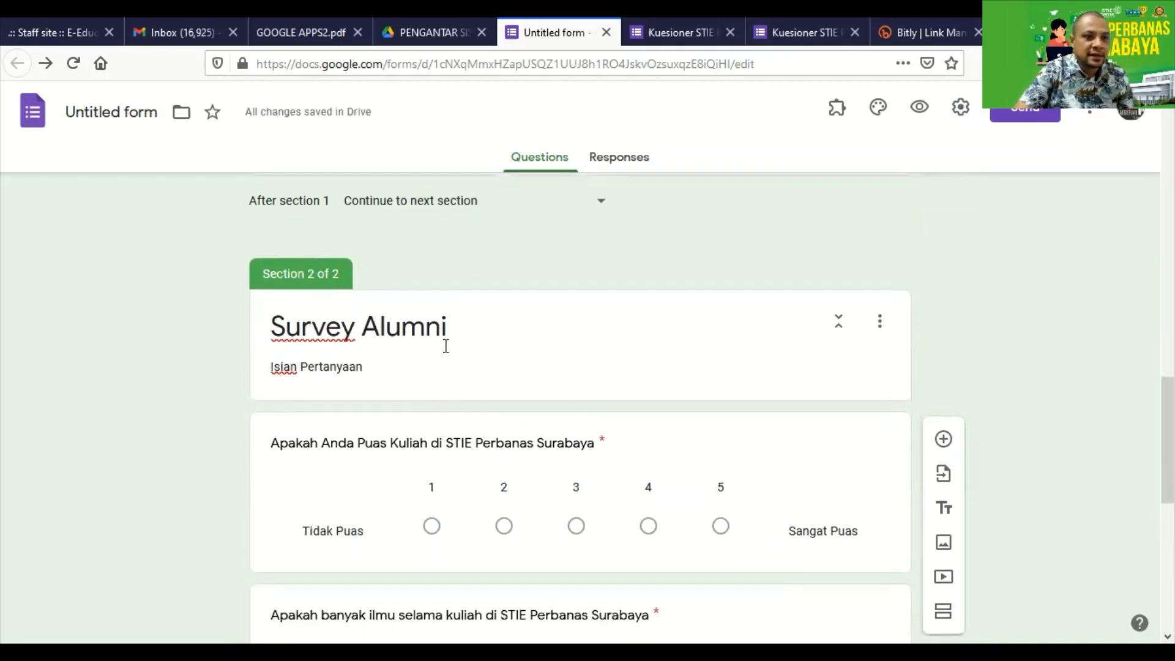
scroll(446, 343, "down", 8)
left_click(730, 522)
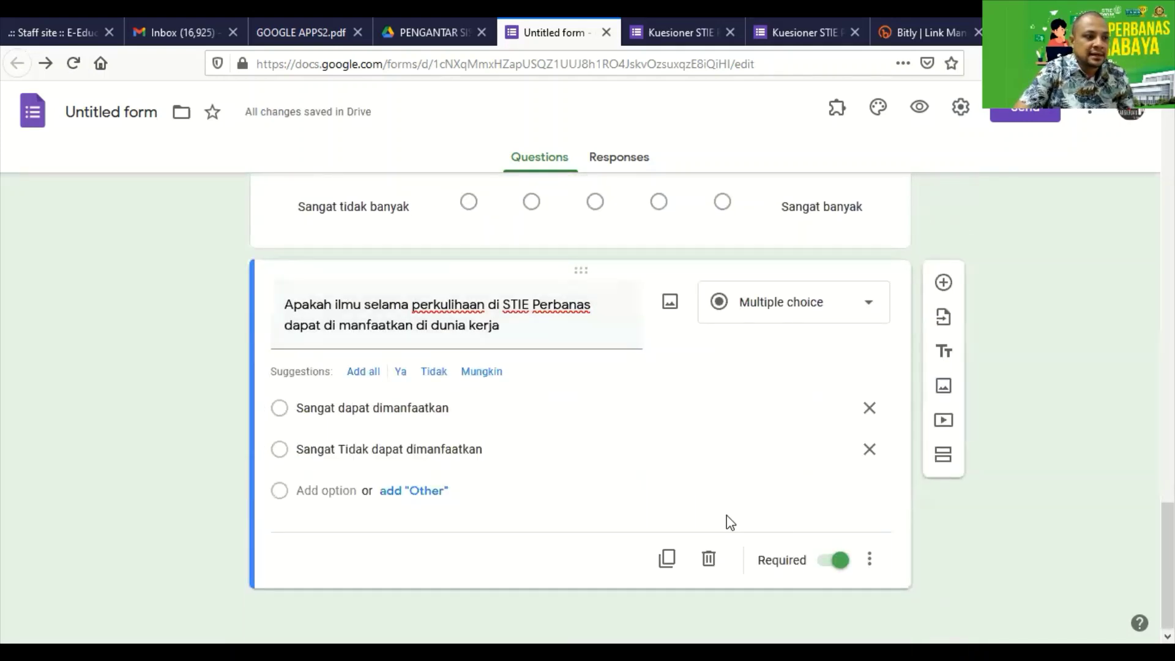
Add a new section titled 'Mahasiswa Aktif' with the description 'isian kuesioner mahasiswa aktif'.
left_click(944, 458)
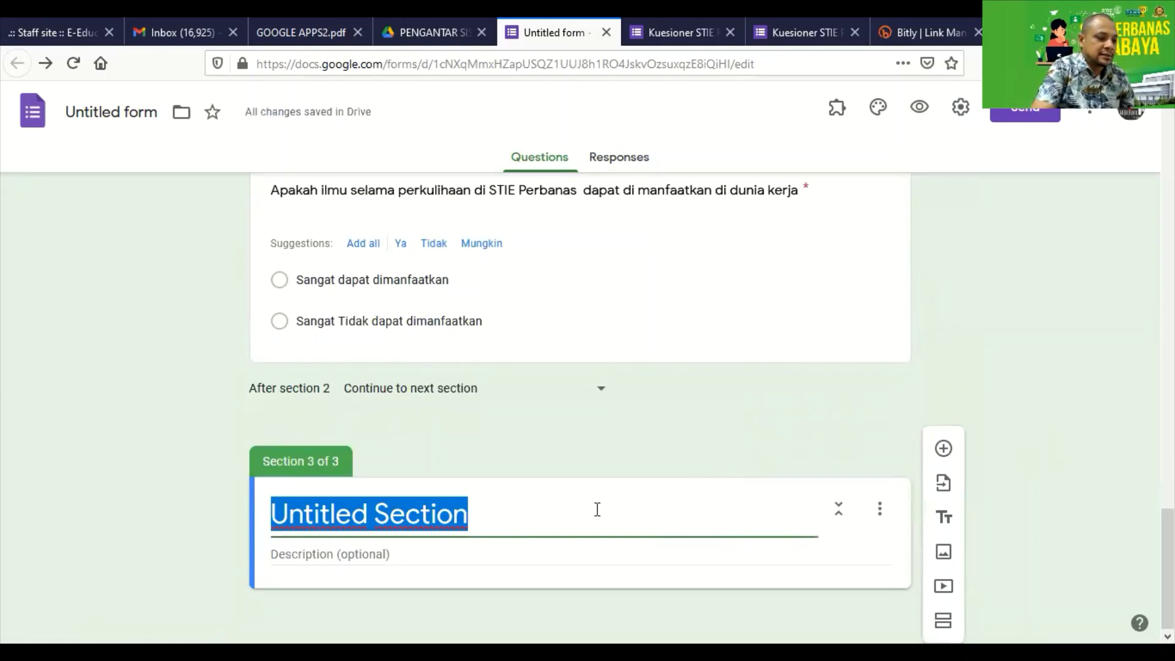
type("Mahasiswa Aktif")
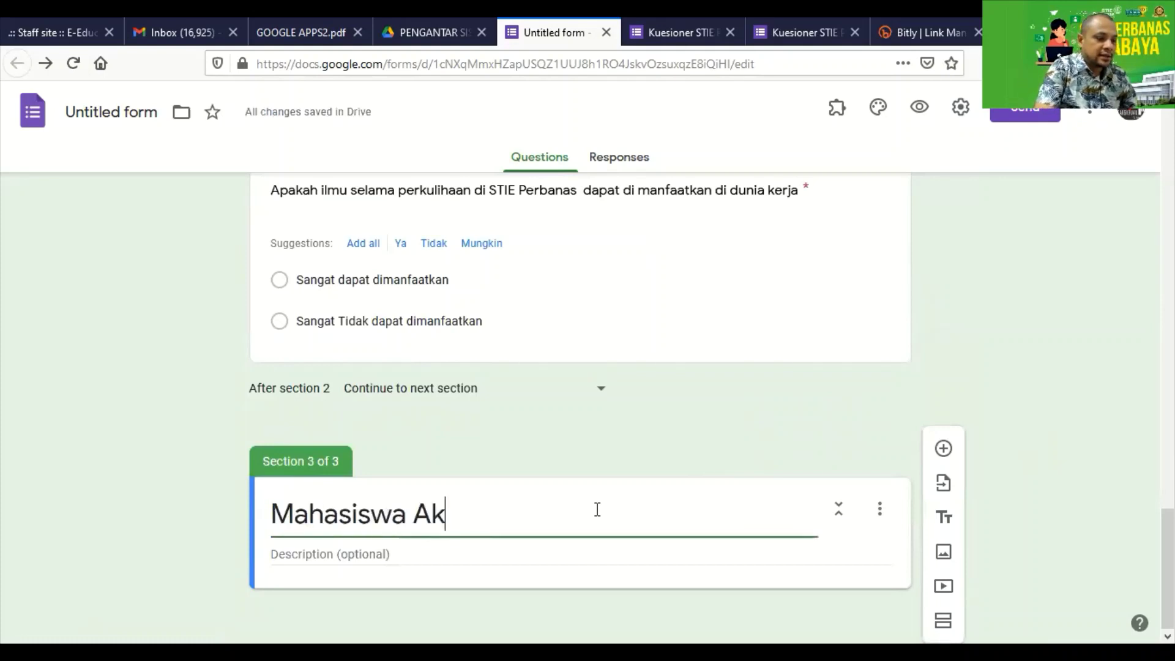
left_click(386, 554)
type("isian ")
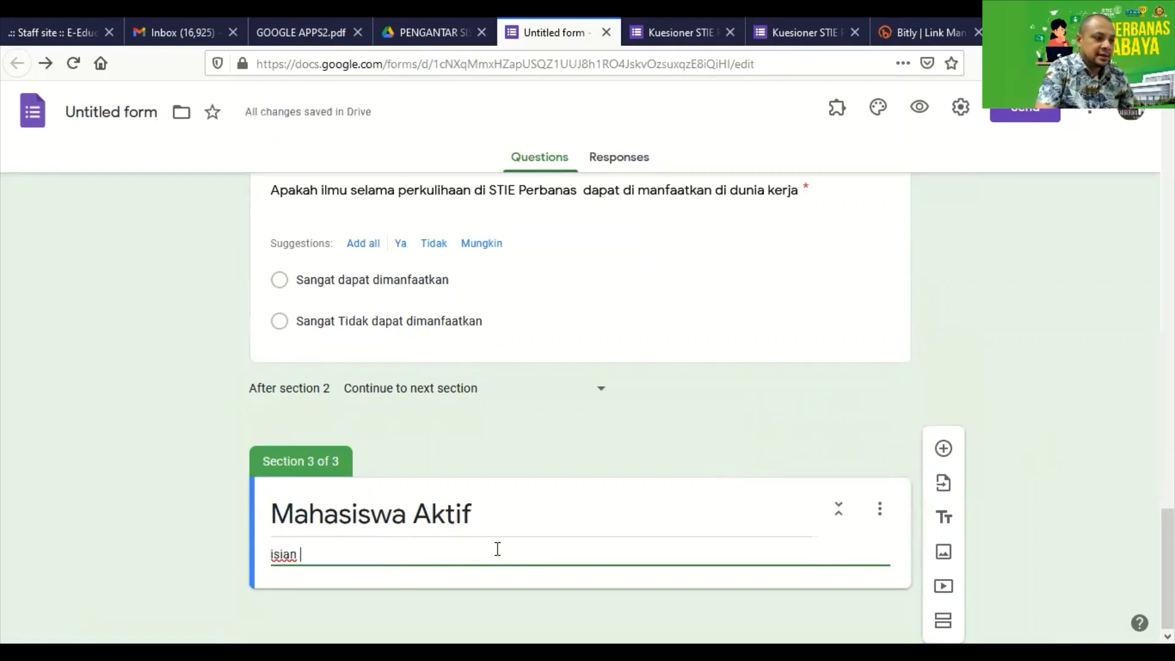
type("mahasiswa aktif")
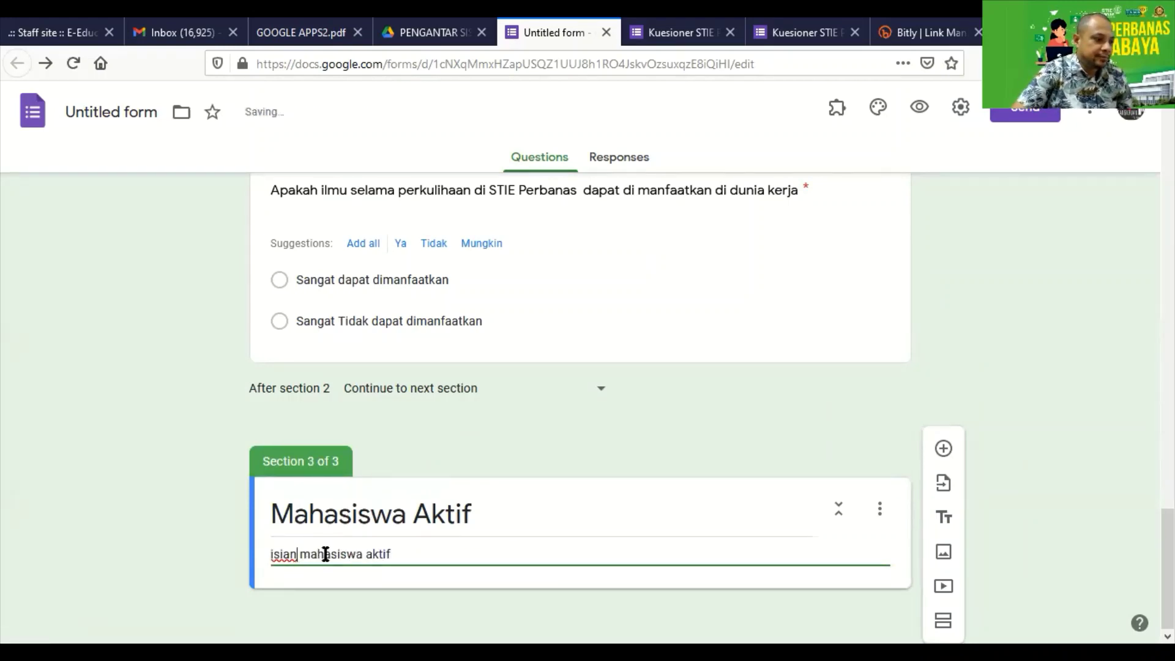
type("kuesioner")
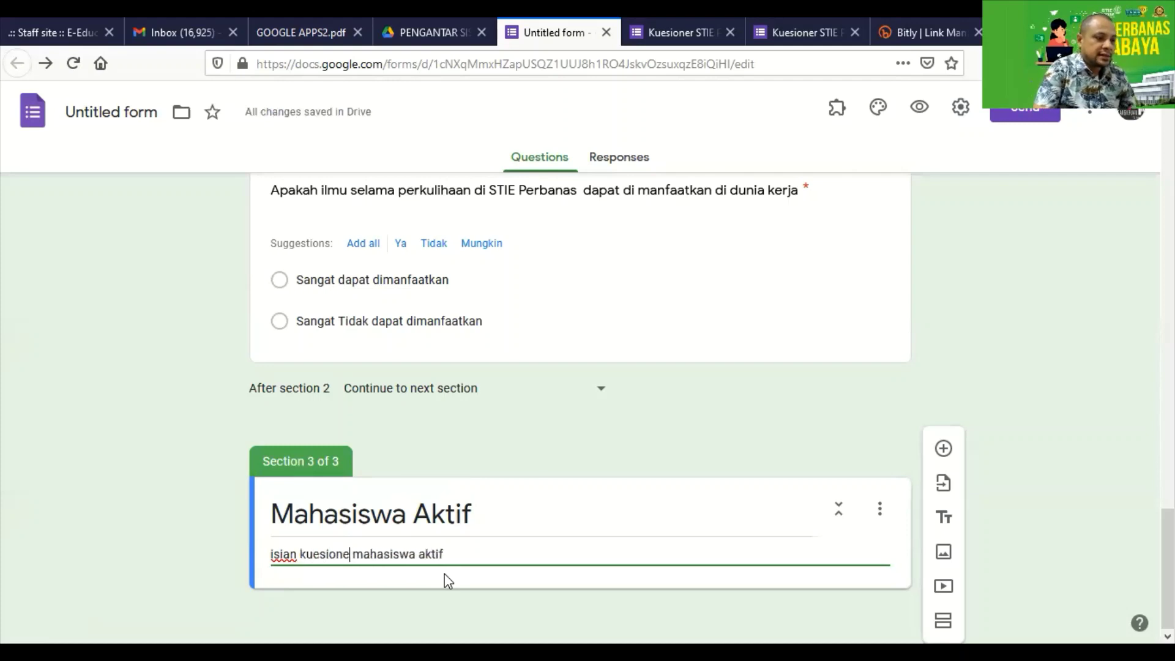
Select the word Pertanyaan in the Survey Alumni section description.
scroll(398, 543, "up", 10)
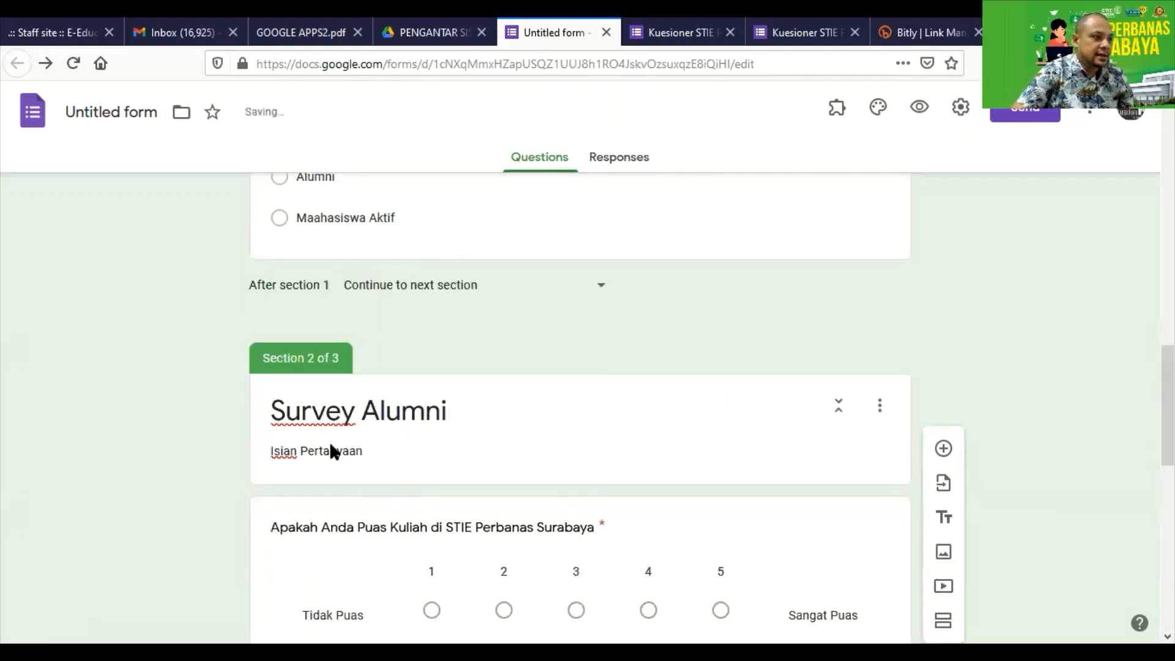
triple_click(359, 451)
left_click_drag(363, 451, 300, 452)
Replace Pertanyaan so the Survey Alumni description reads 'Isian kuesioner untuk alumni'.
type("kuesione")
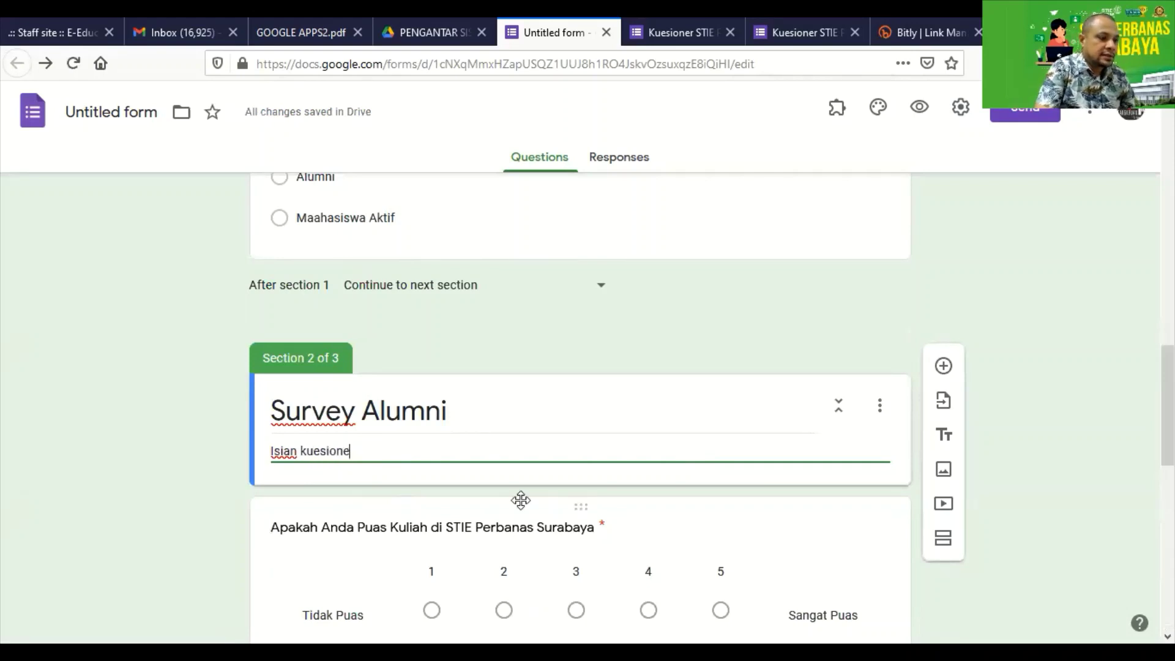
type("r u")
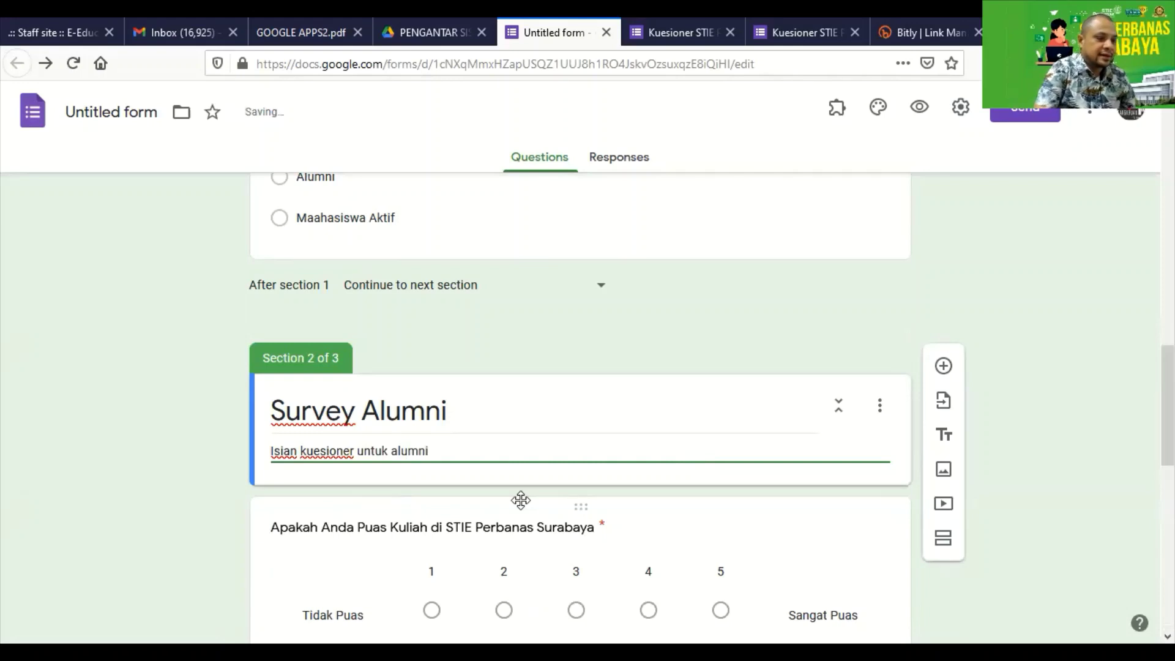
type("ntuk alumni")
scroll(551, 467, "up", 3)
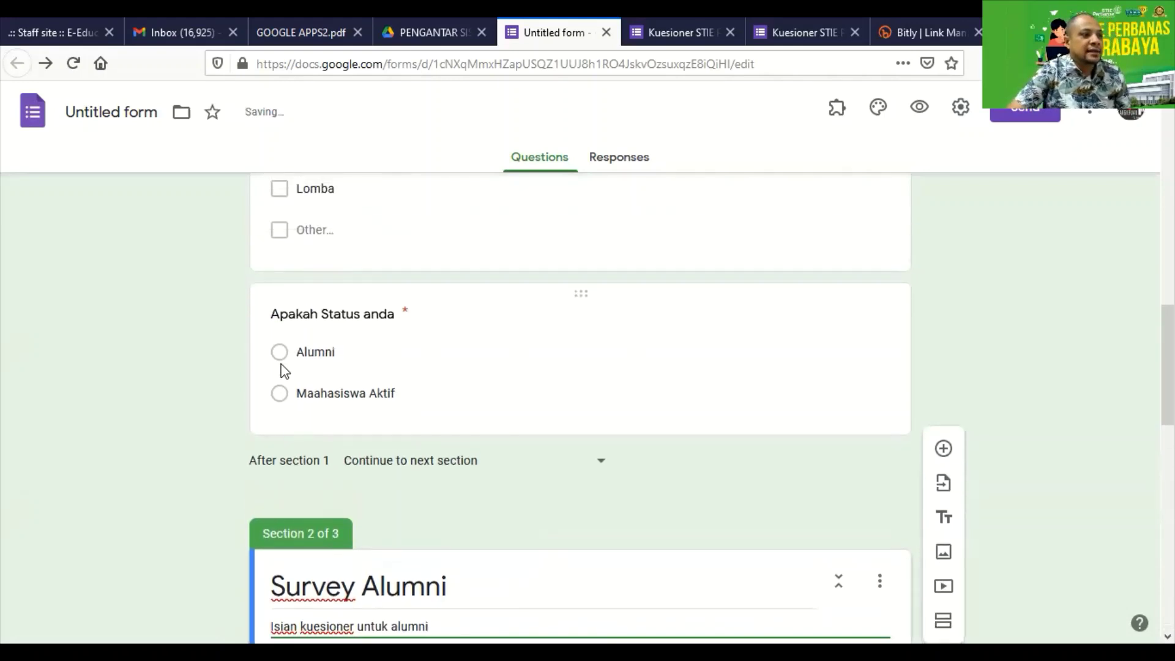
scroll(286, 361, "down", 6)
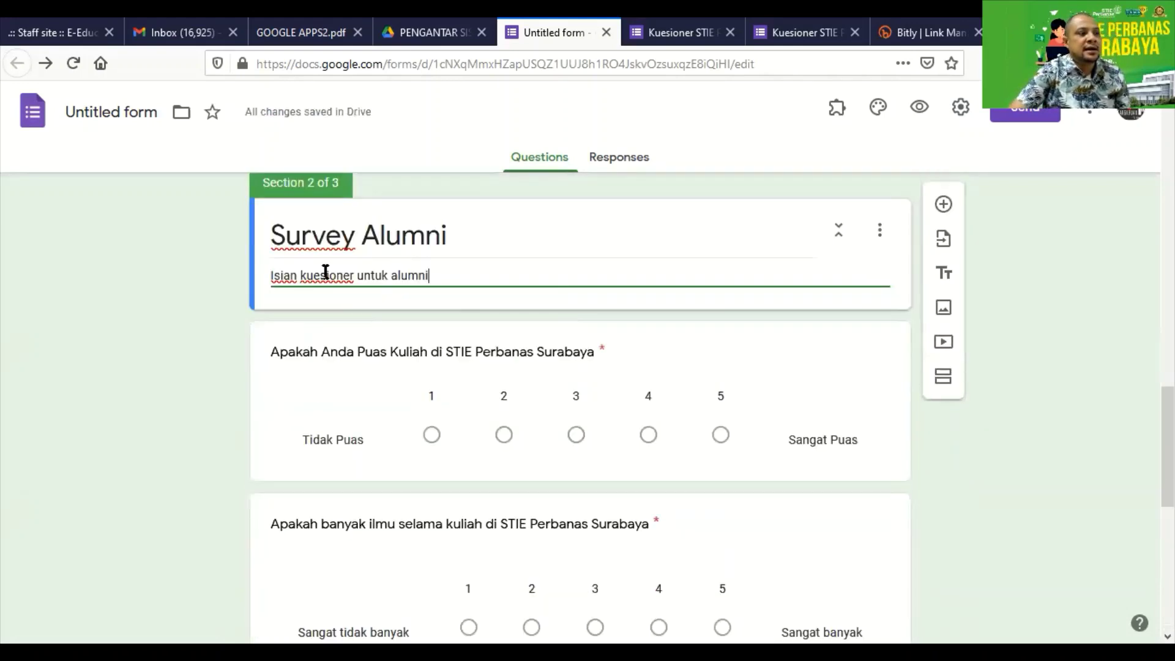
scroll(427, 427, "up", 6)
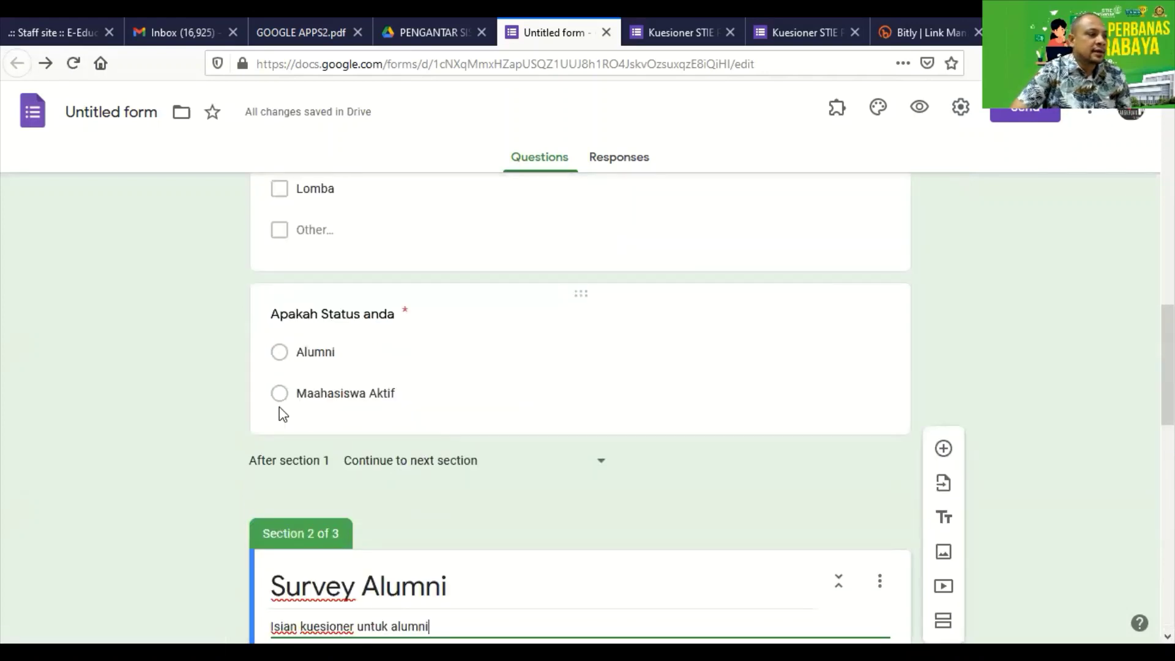
Fix the status answer 'Maahasiswa Aktif' to read 'Mahasiswa Aktif'.
left_click(325, 391)
left_click(357, 419)
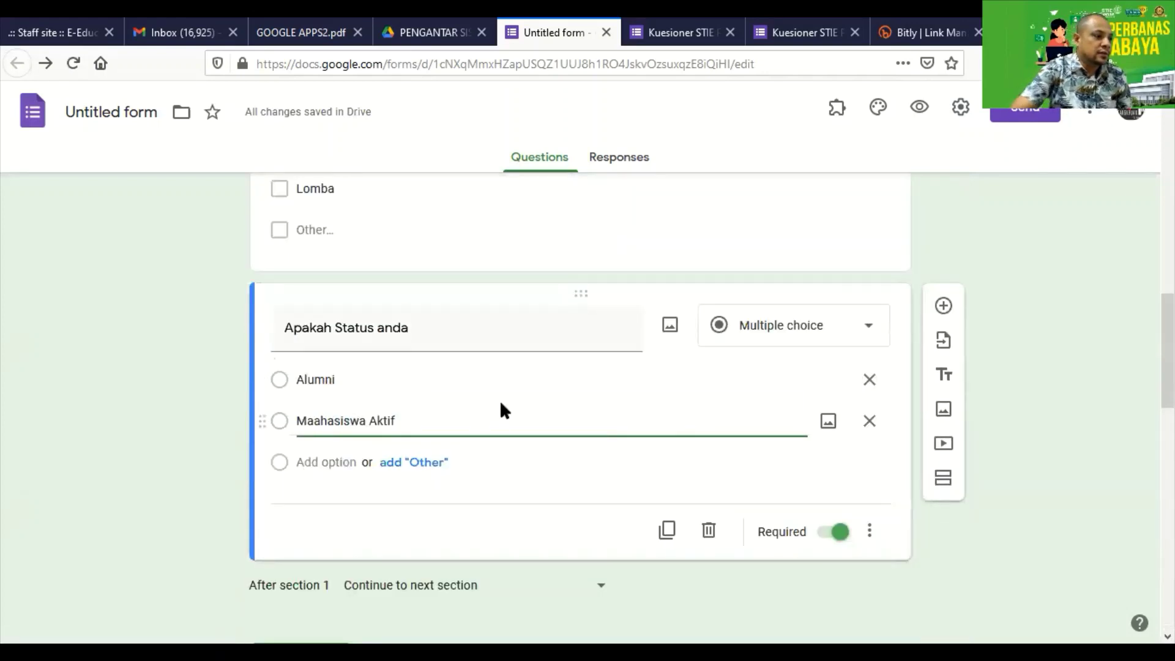
key("BackSpace")
left_click(1071, 401)
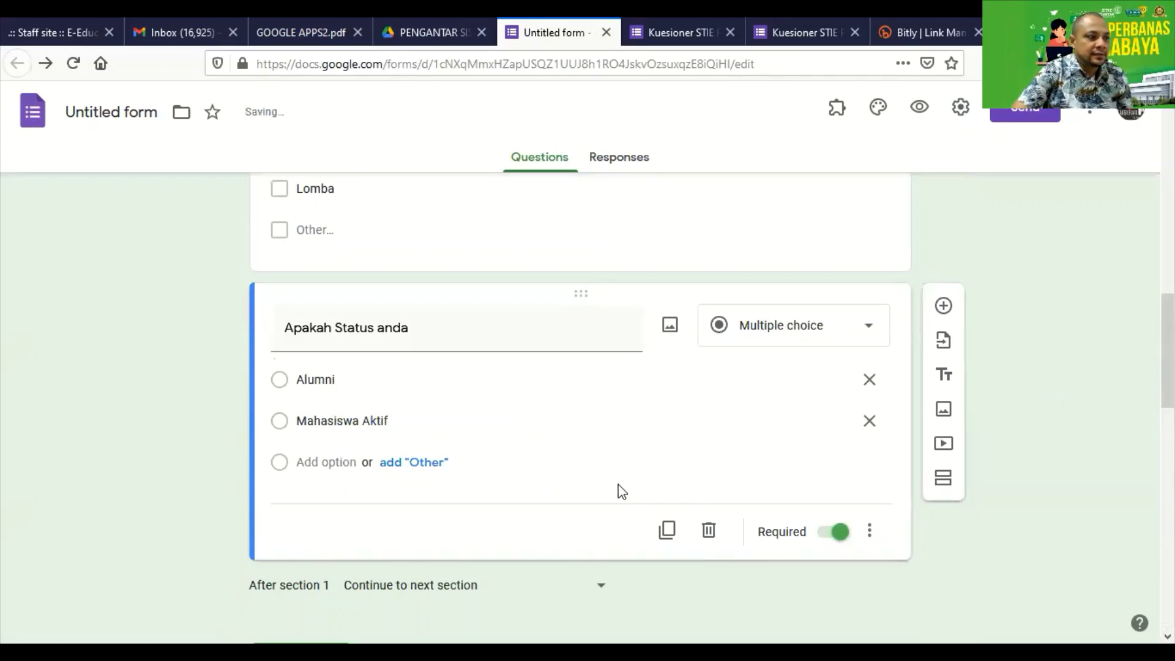
scroll(621, 491, "down", 15)
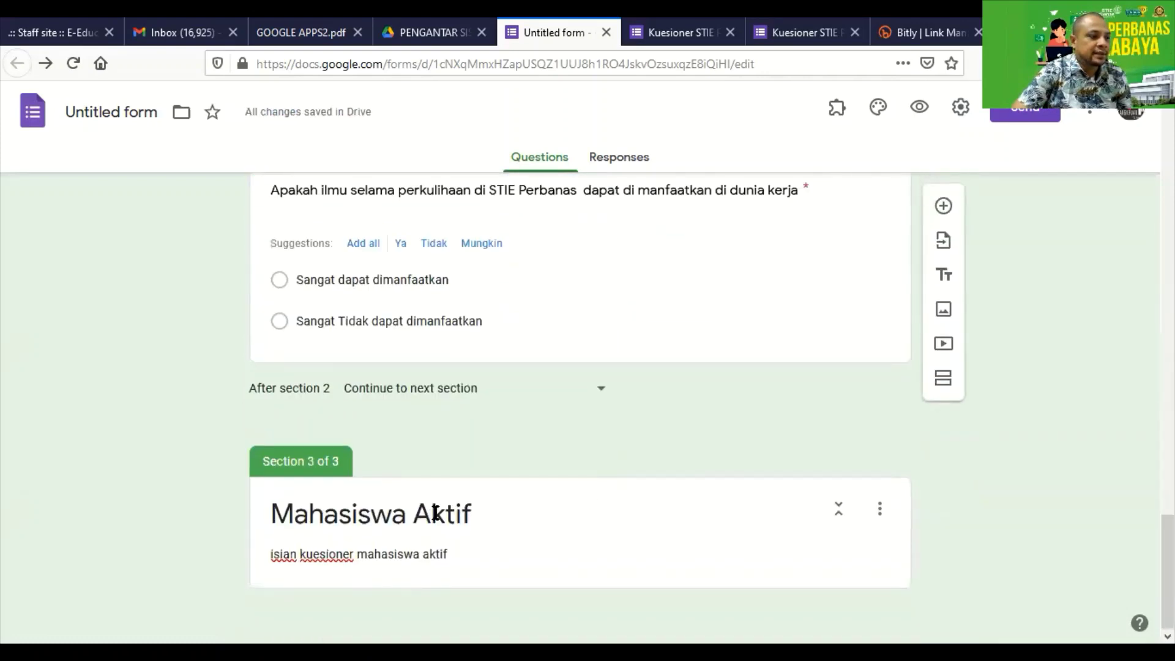
left_click(710, 554)
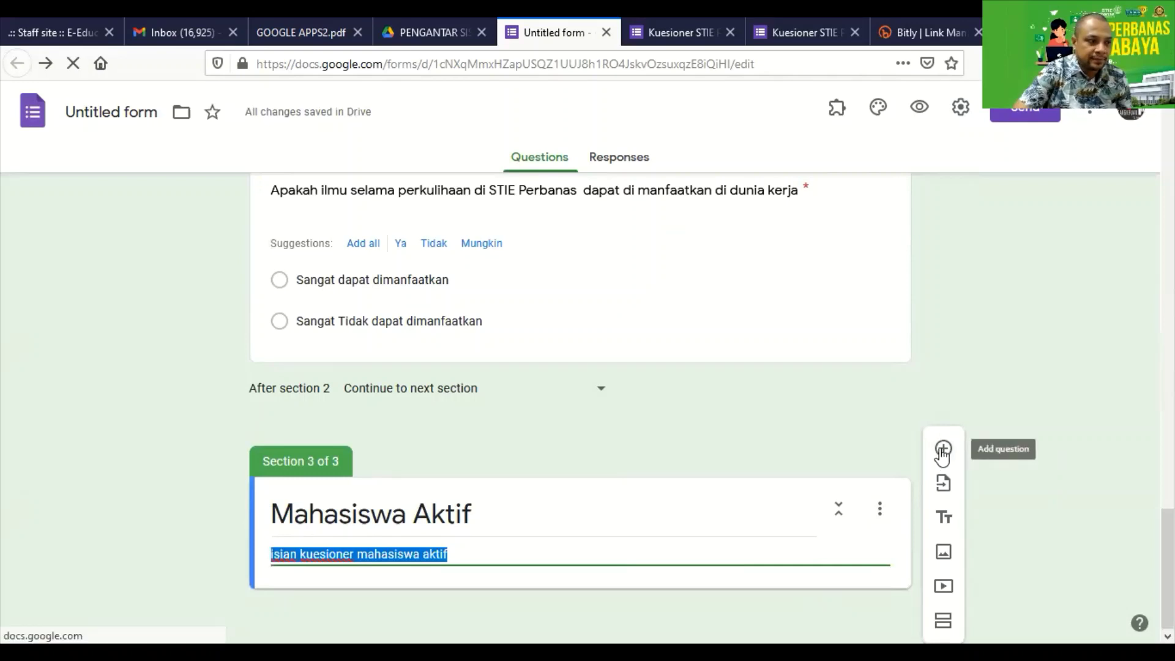
Add the question 'Apakah anda puas dengan fasilitas kampus' as a linear scale.
left_click(942, 453)
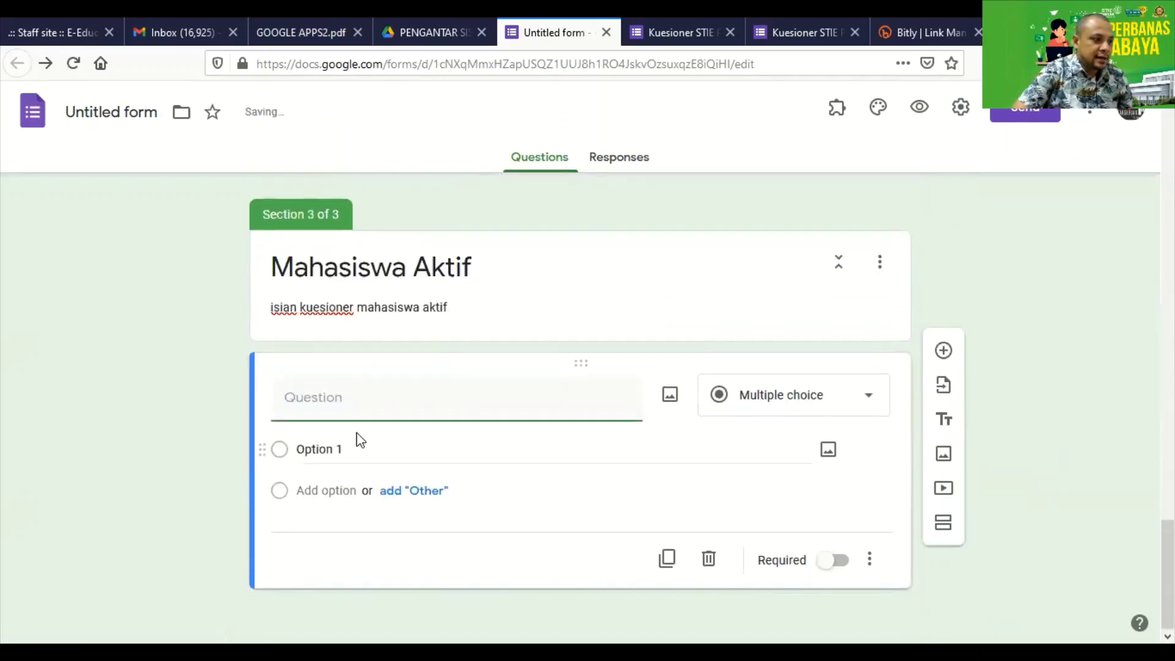
type("Ap")
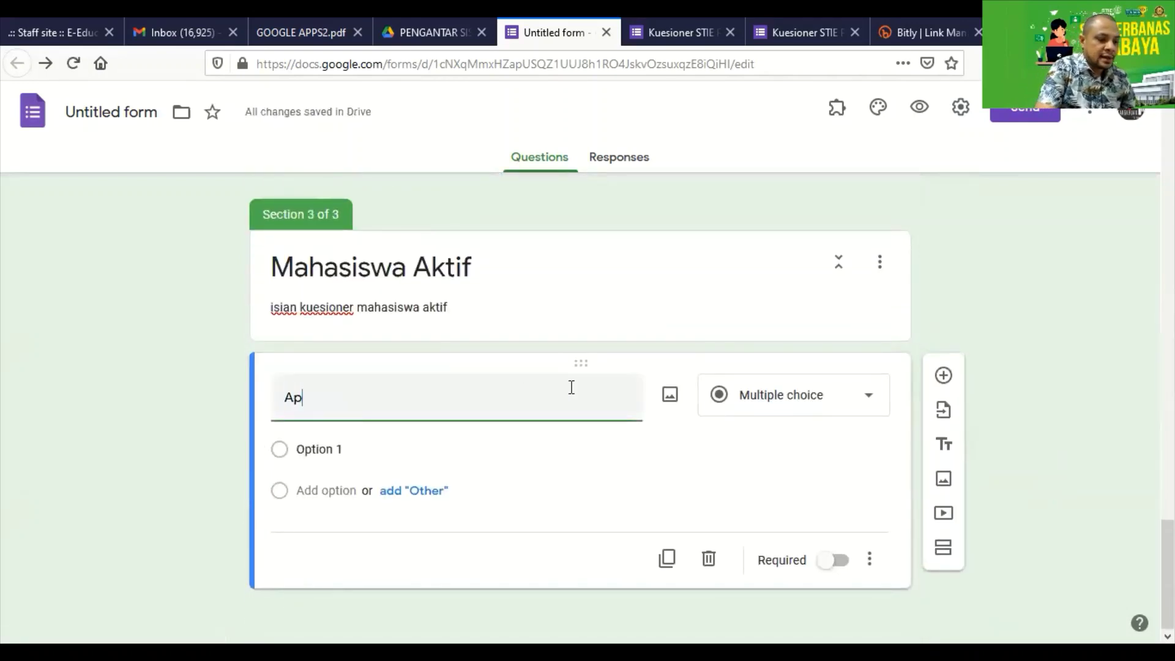
type("akah ")
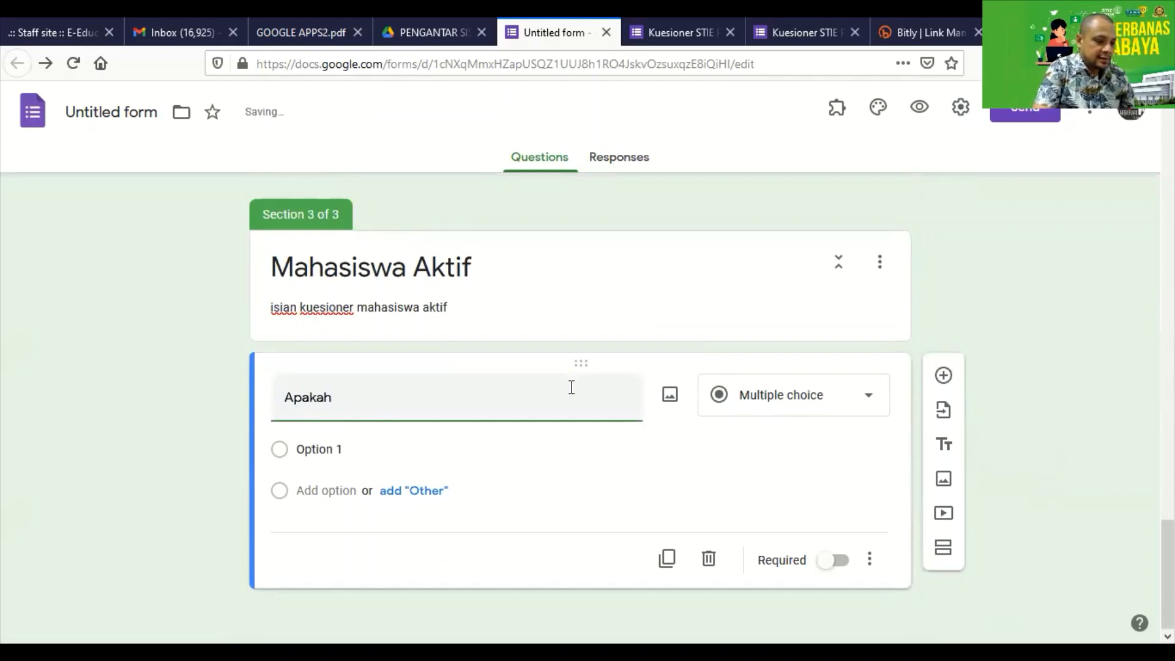
type("fasilitas")
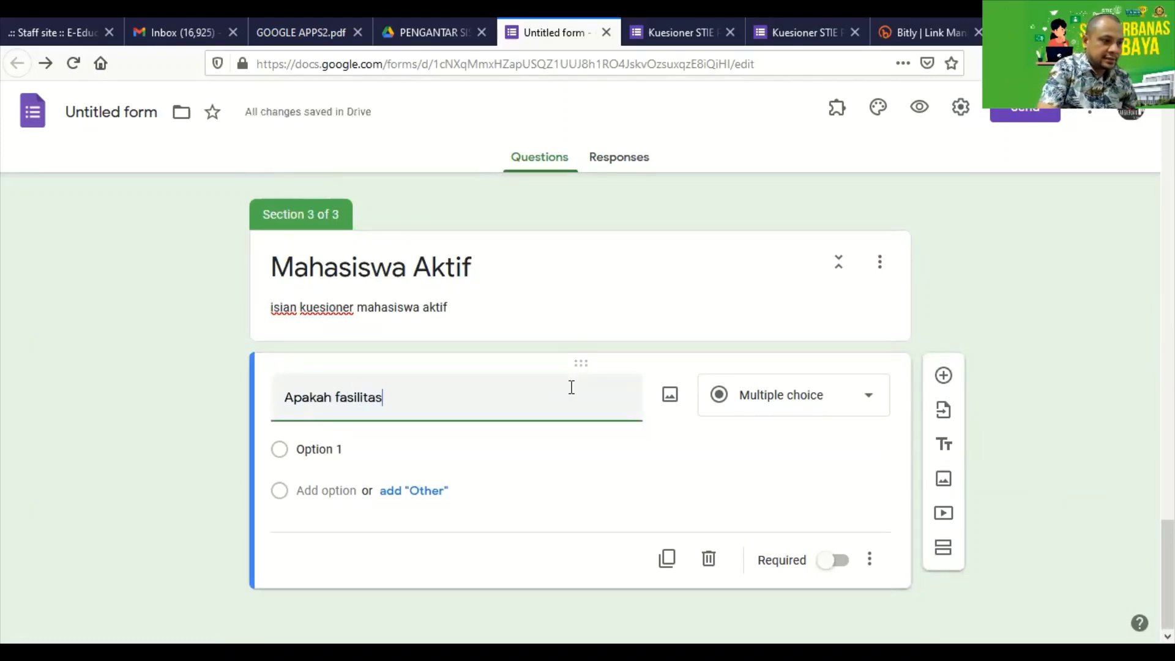
type(" kampus")
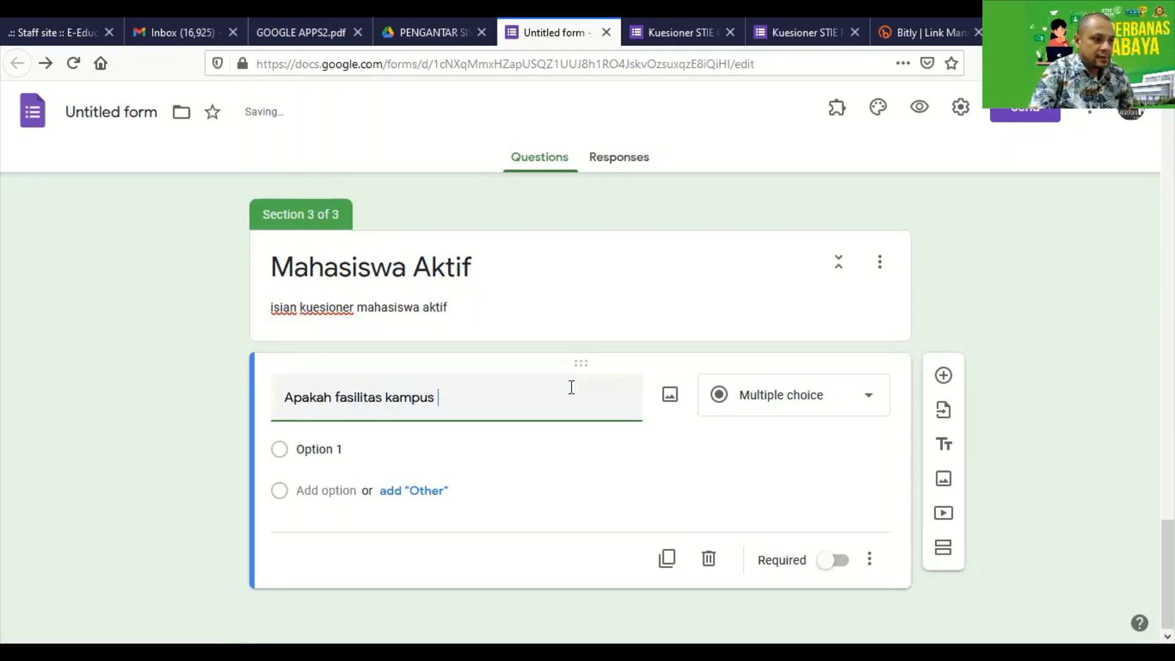
key("ctrl+Left")
type("anda")
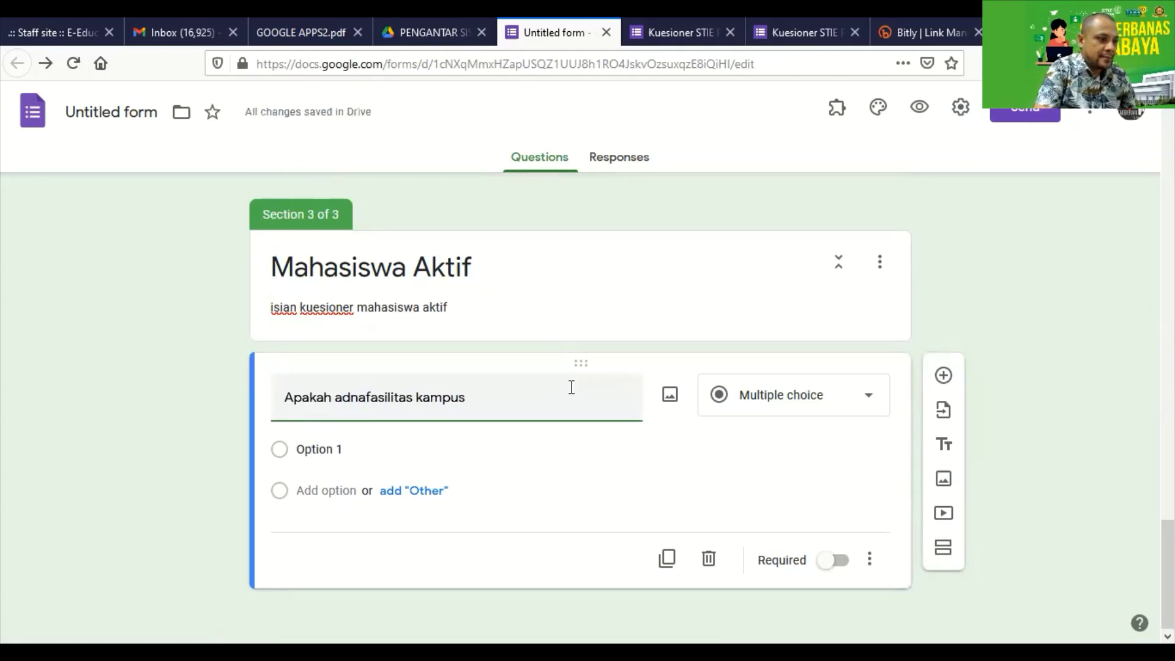
type(" puas ")
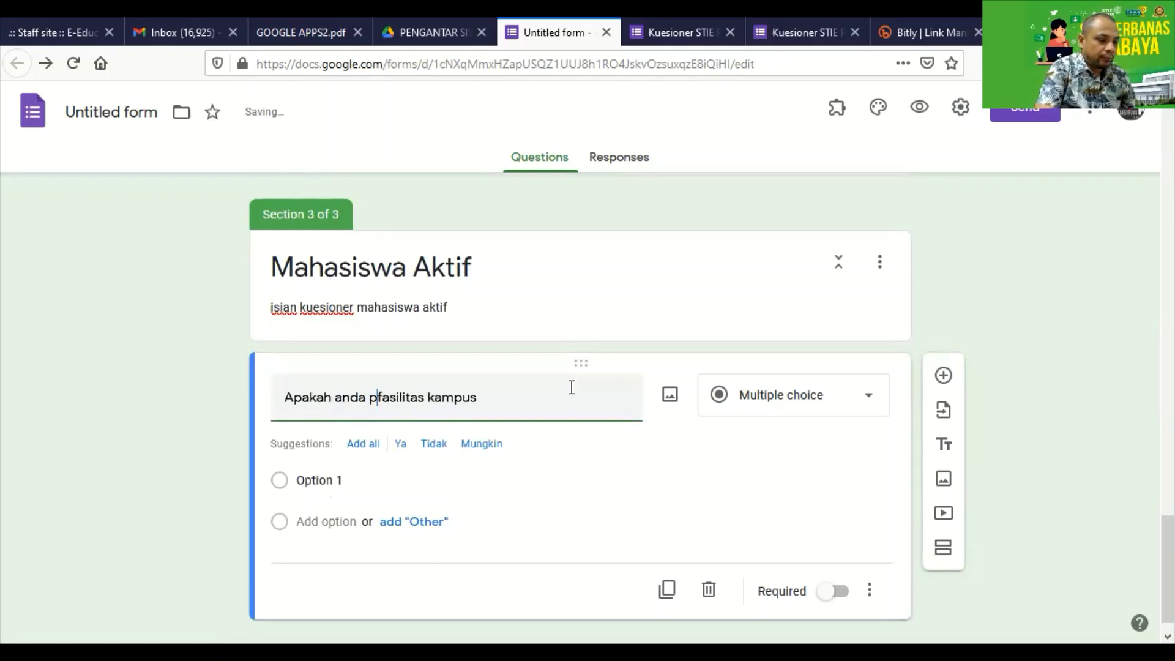
type("dengan")
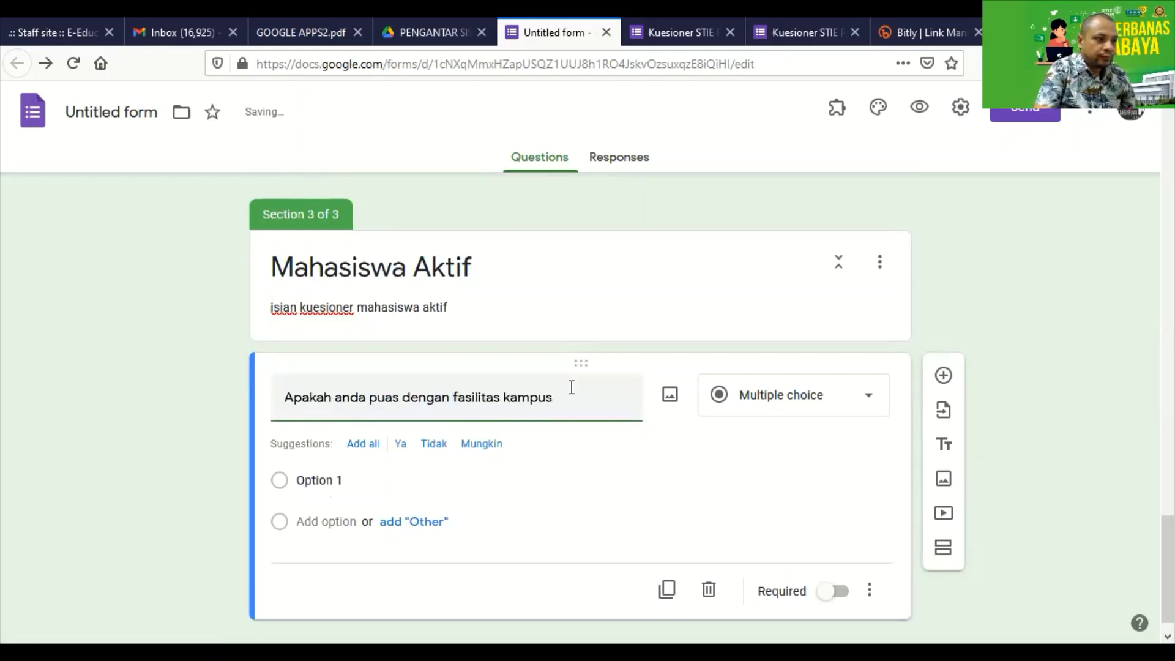
left_click(741, 415)
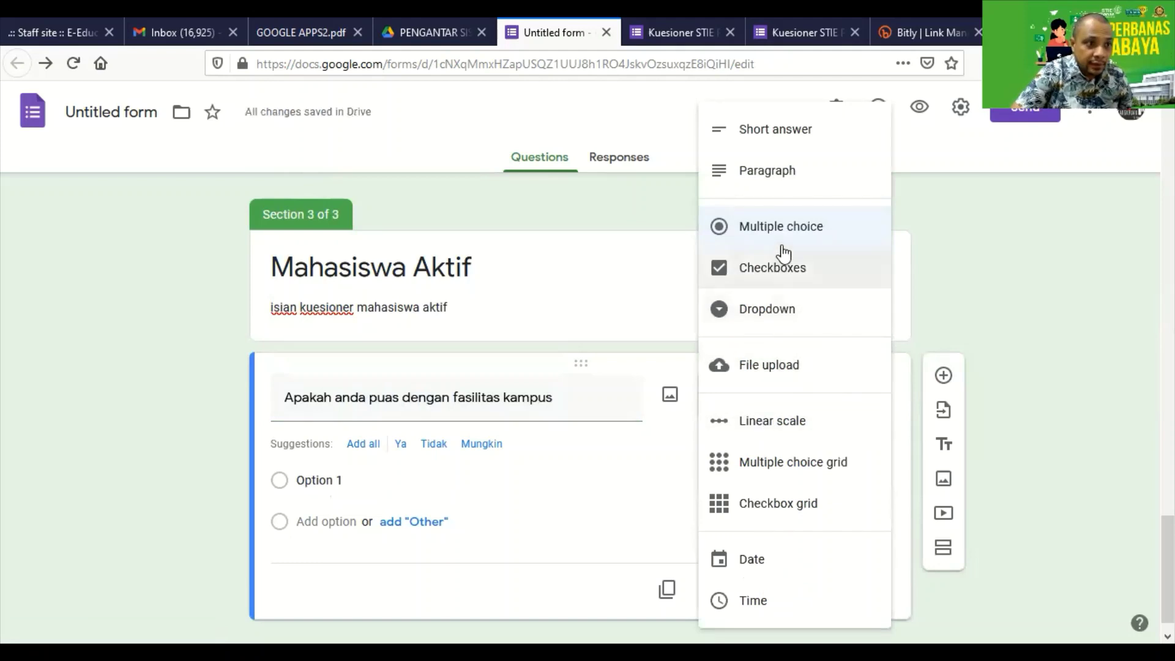
left_click(793, 418)
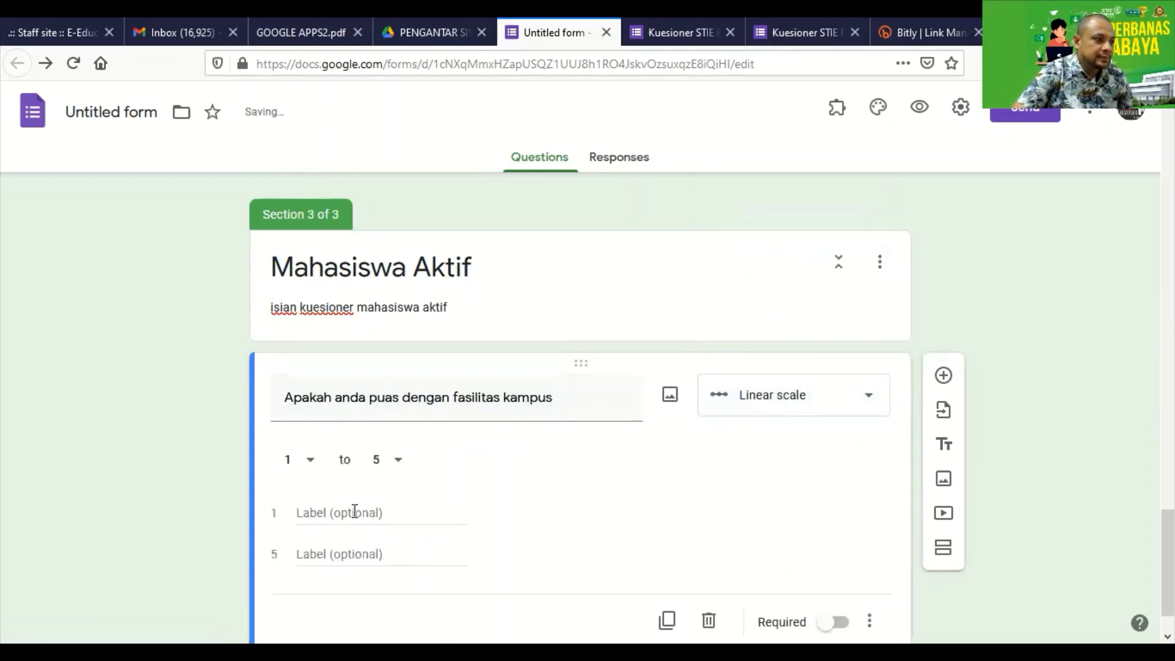
Label the scale Sangat Puas and Tidak Puas and make the question required.
left_click(354, 513)
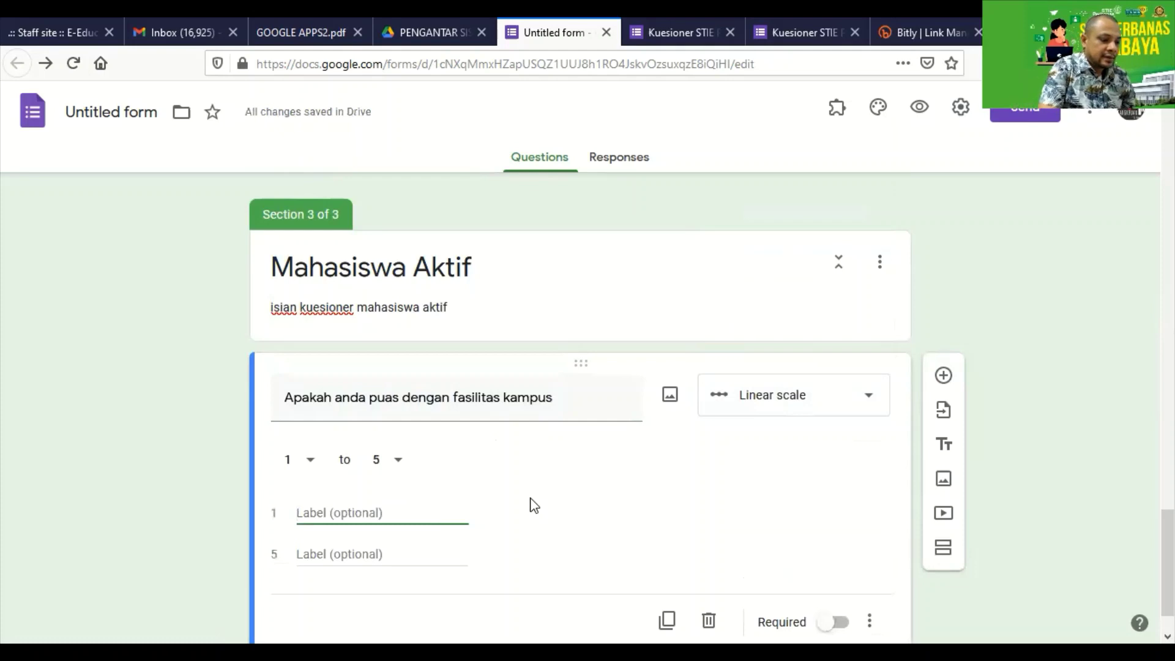
type("Sangat Pu")
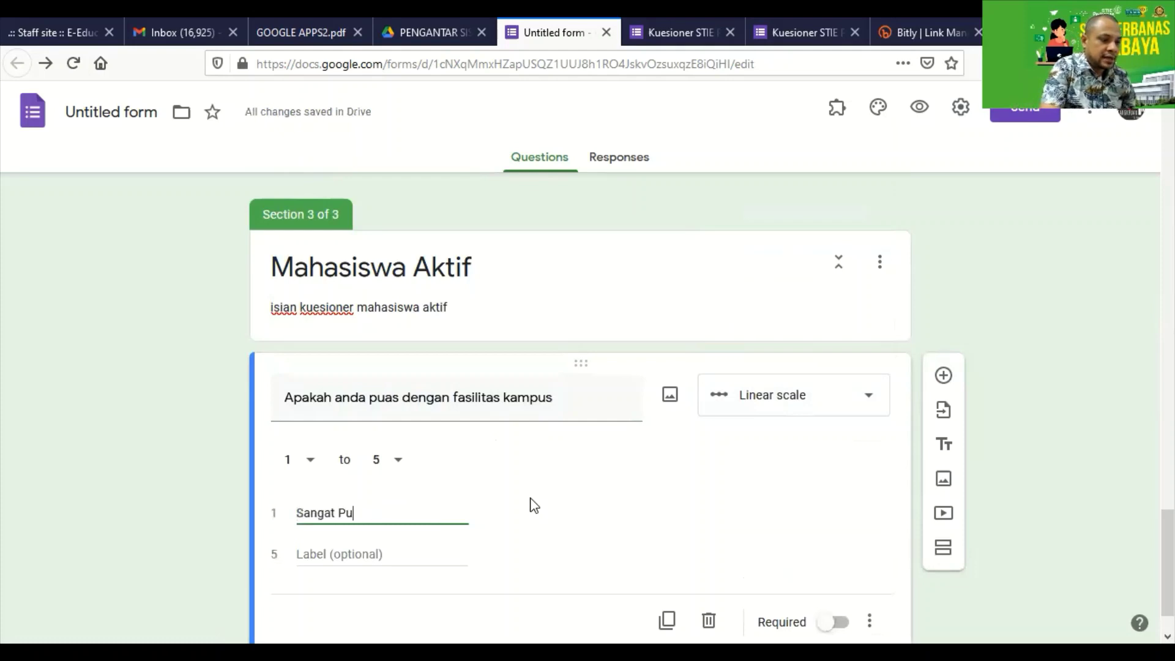
type("as")
left_click(358, 548)
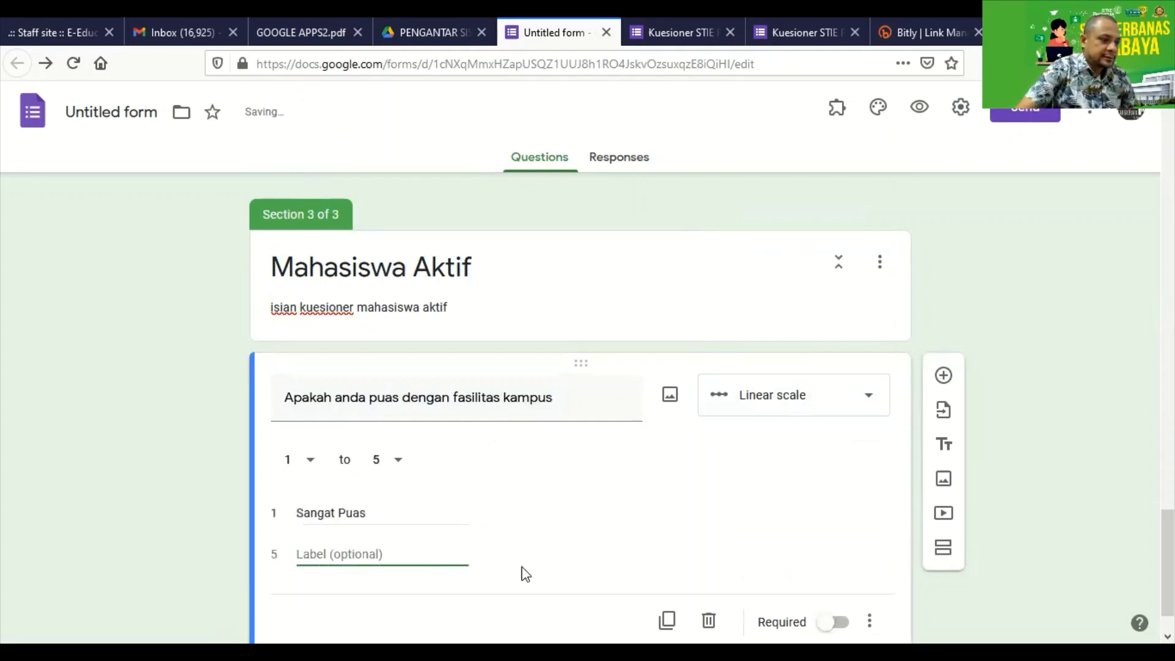
type("Sa")
key("BackSpace")
key("BackSpace")
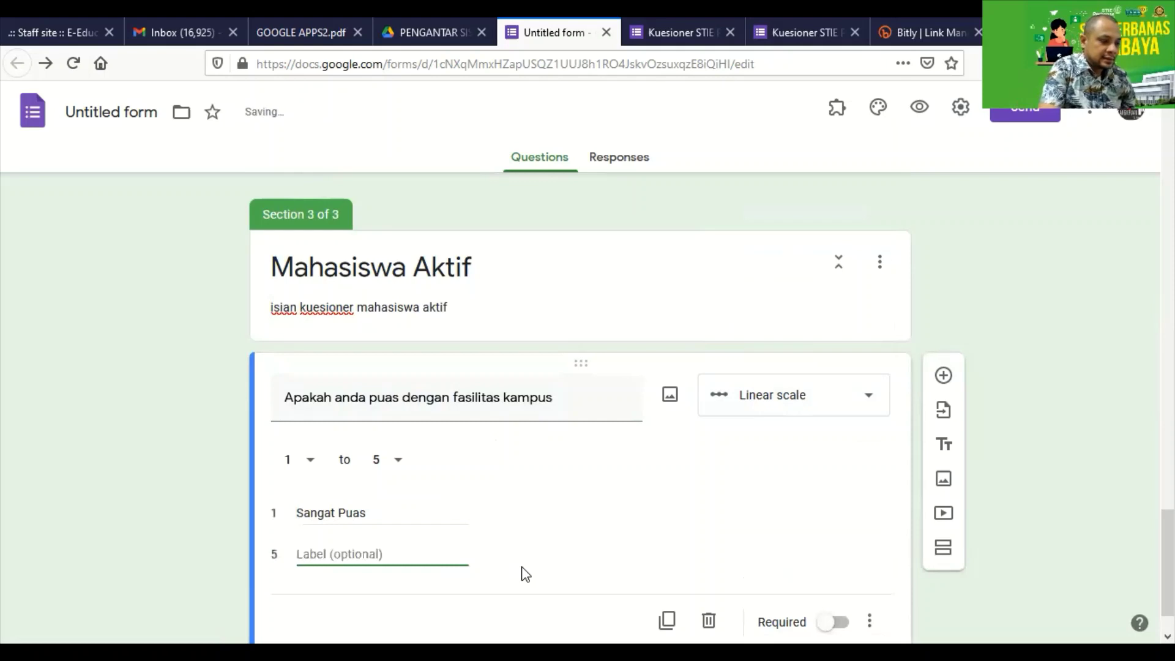
type("Tidak Puas")
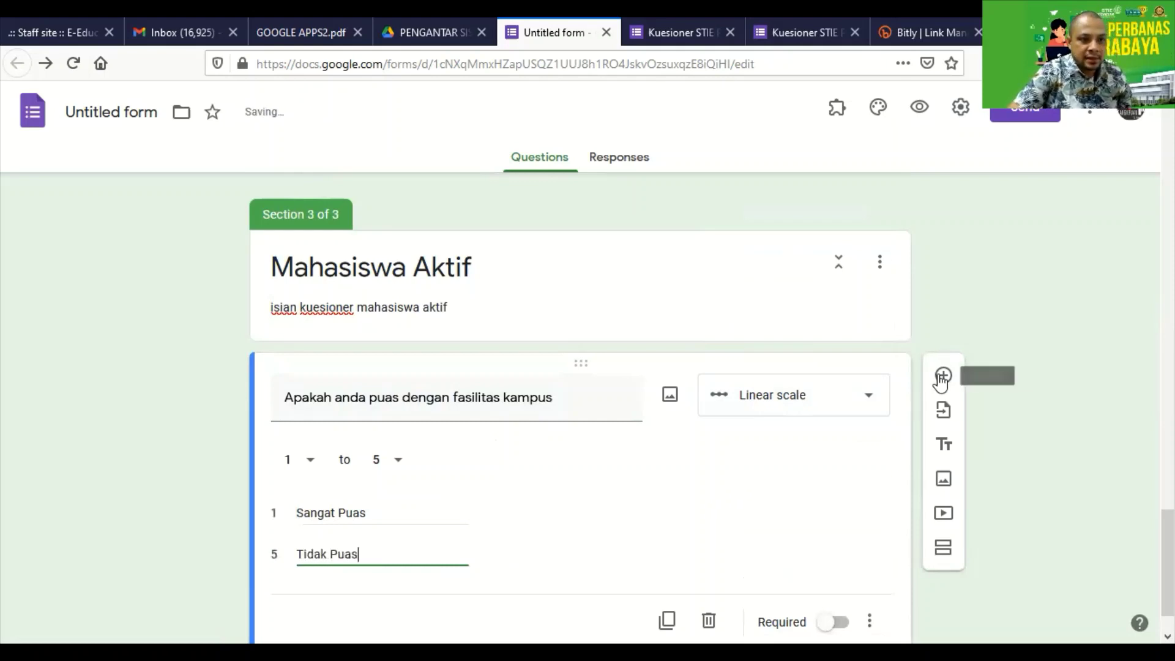
left_click(836, 623)
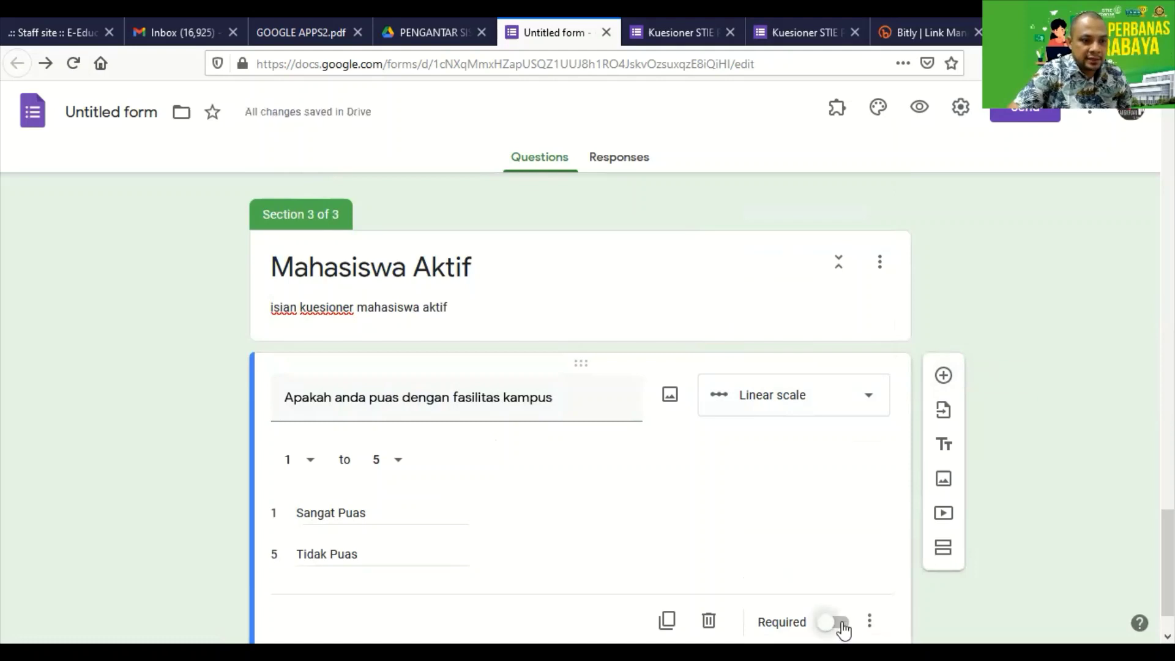
Add the linear-scale question 'Apakah Matakuliah yang disajikan mudah dipahami'.
left_click(944, 376)
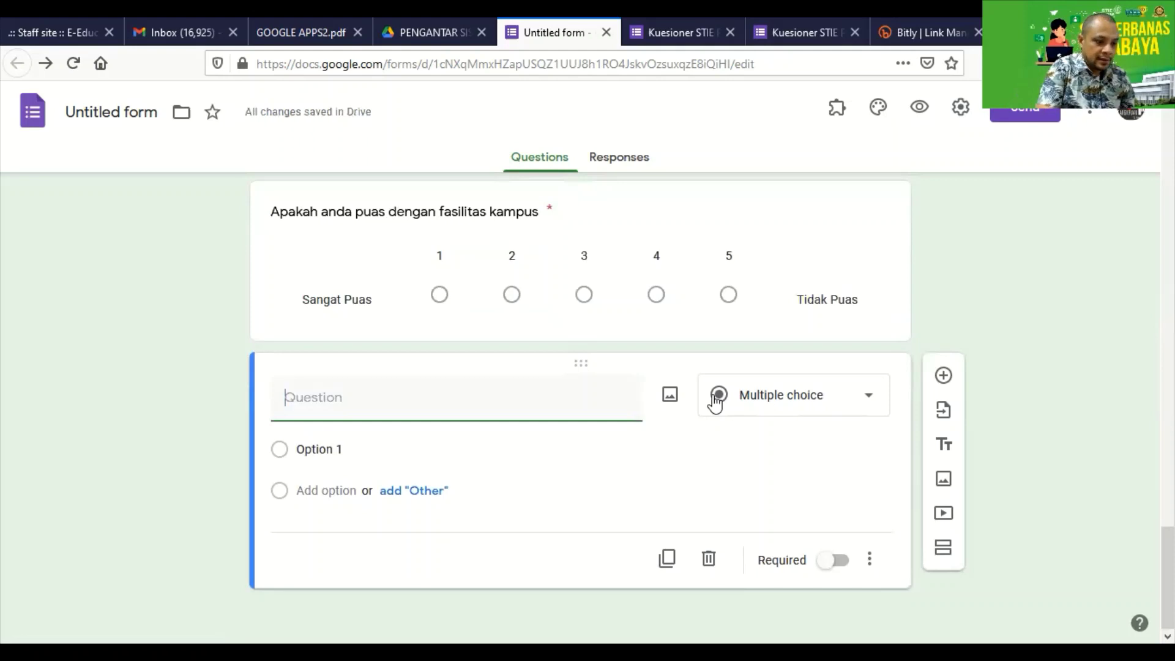
type("Ap")
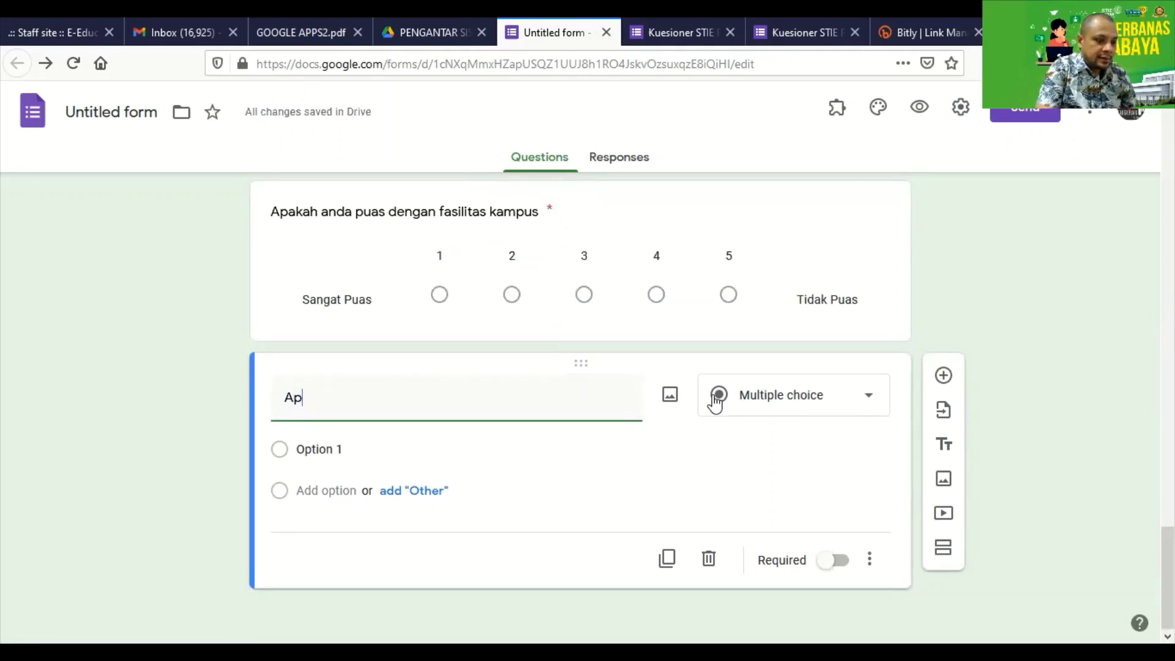
type("akah anda")
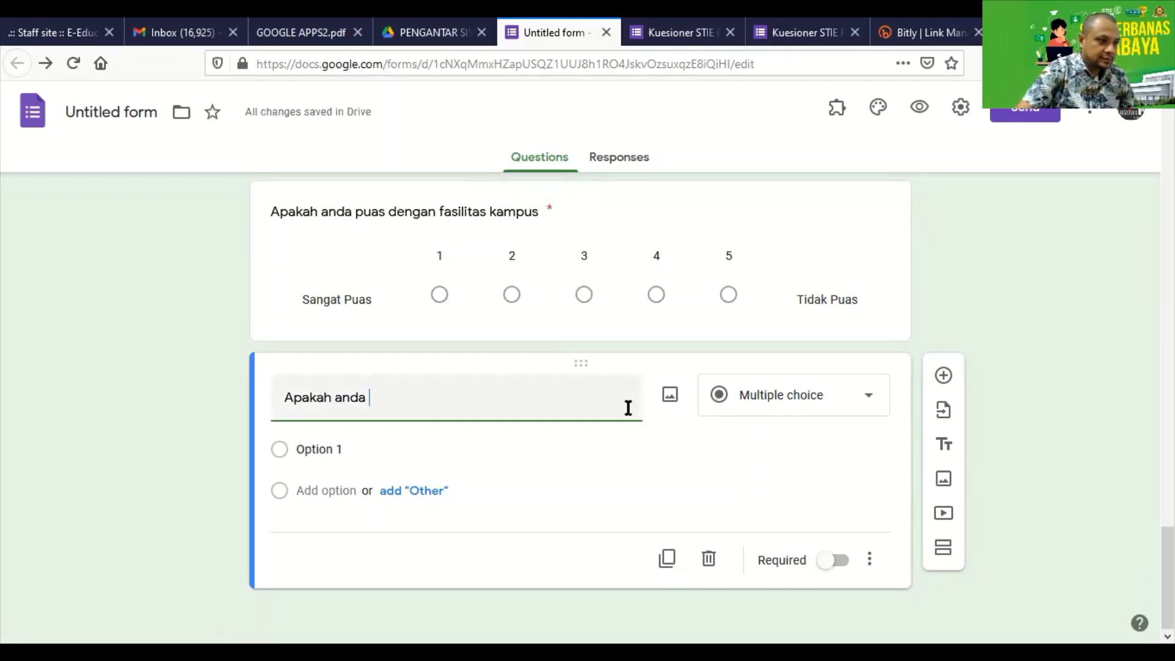
key("BackSpace")
key("BackSpace")
key("BackSpace")
key("BackSpace")
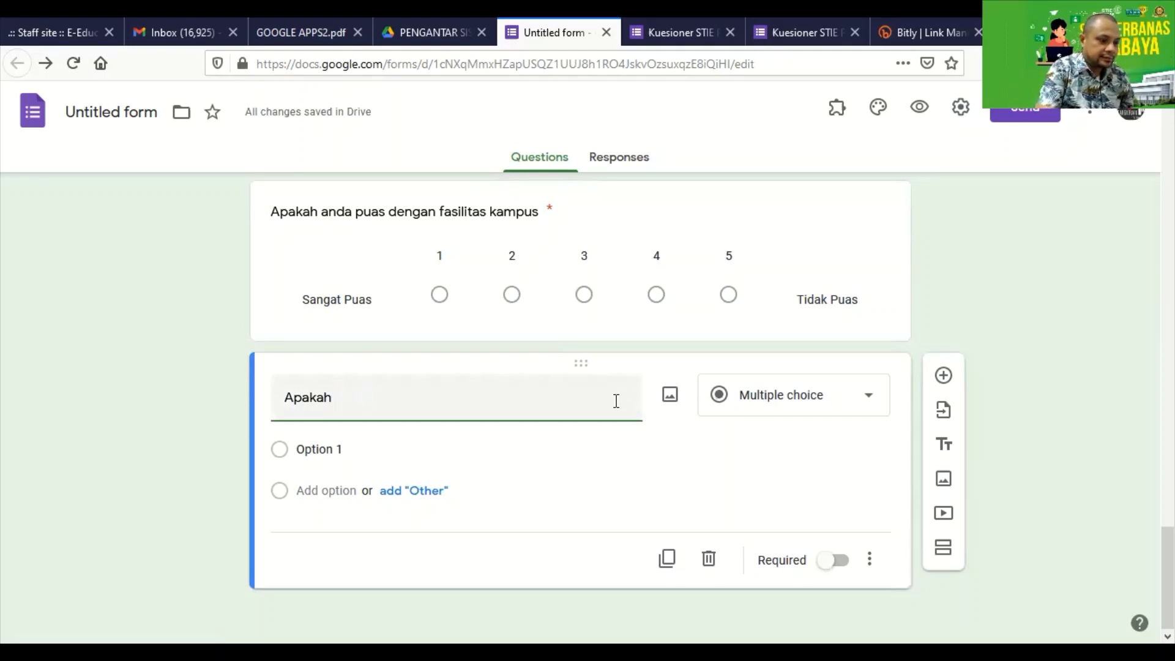
type("Matakuliah")
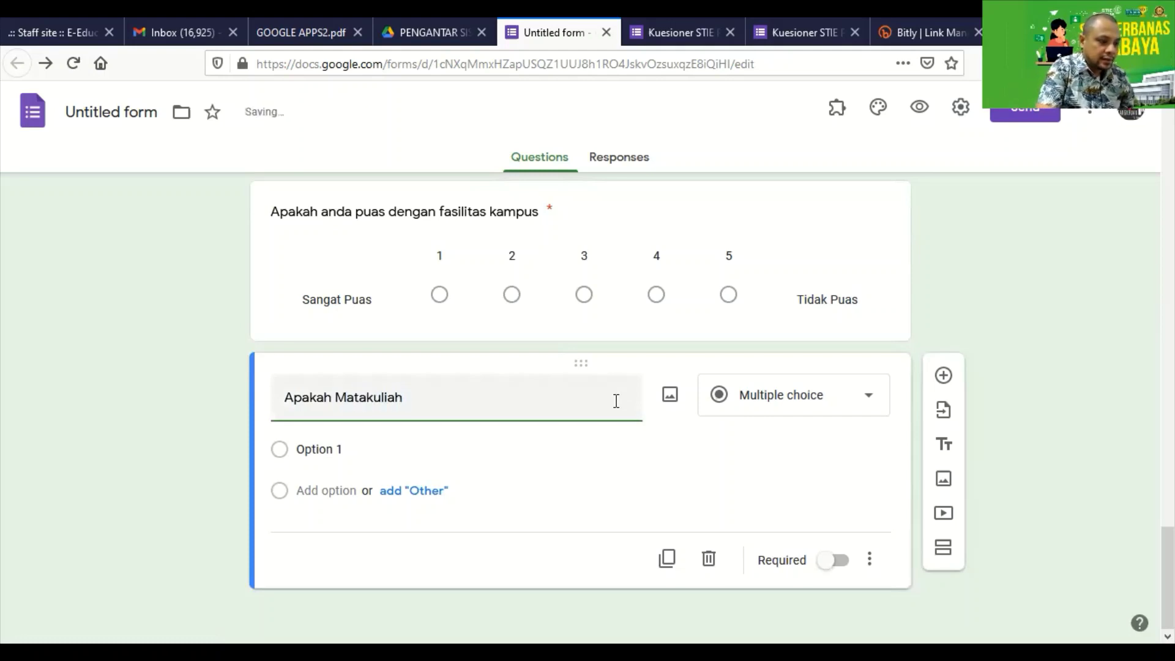
type(" yang disaji")
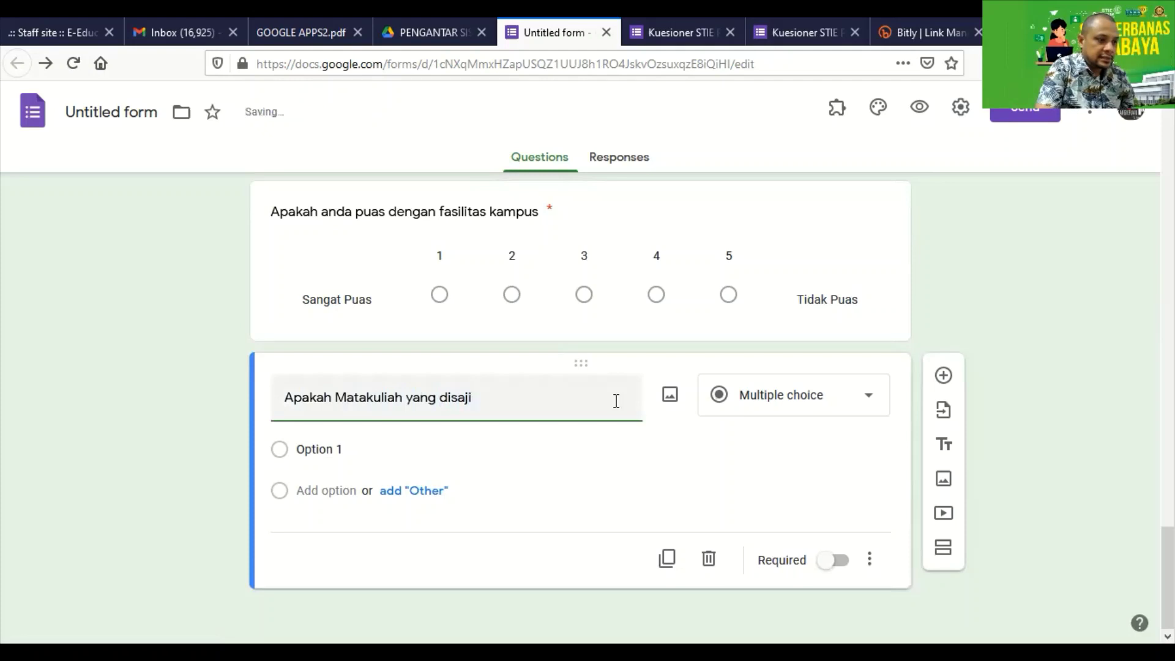
type("kan")
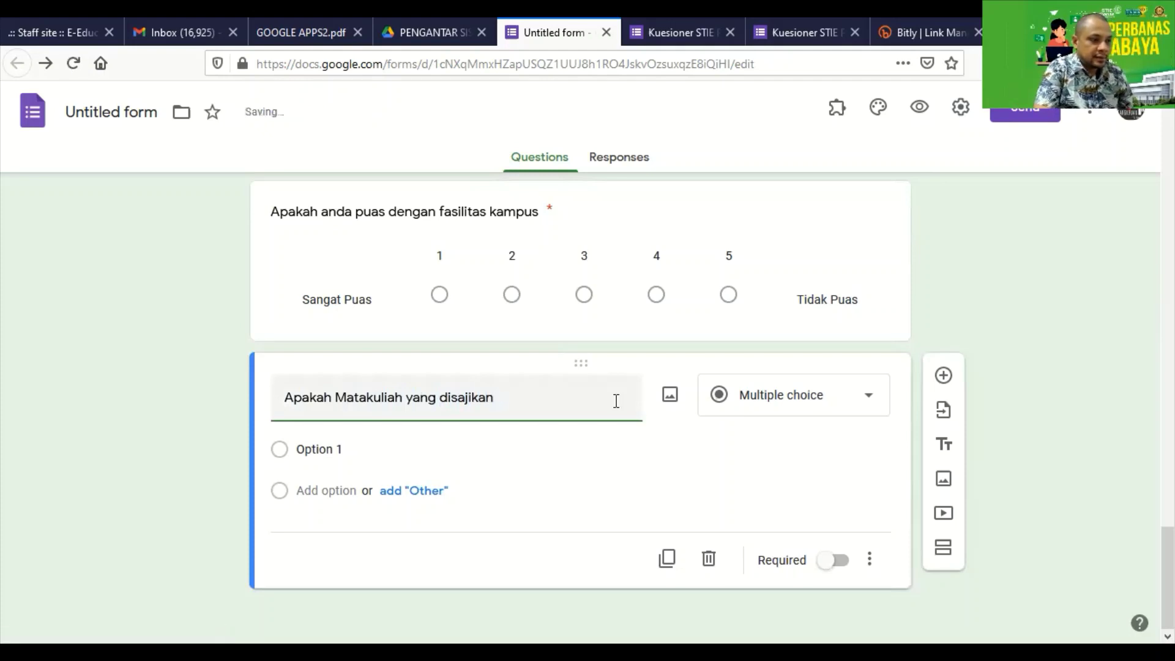
type(" muda")
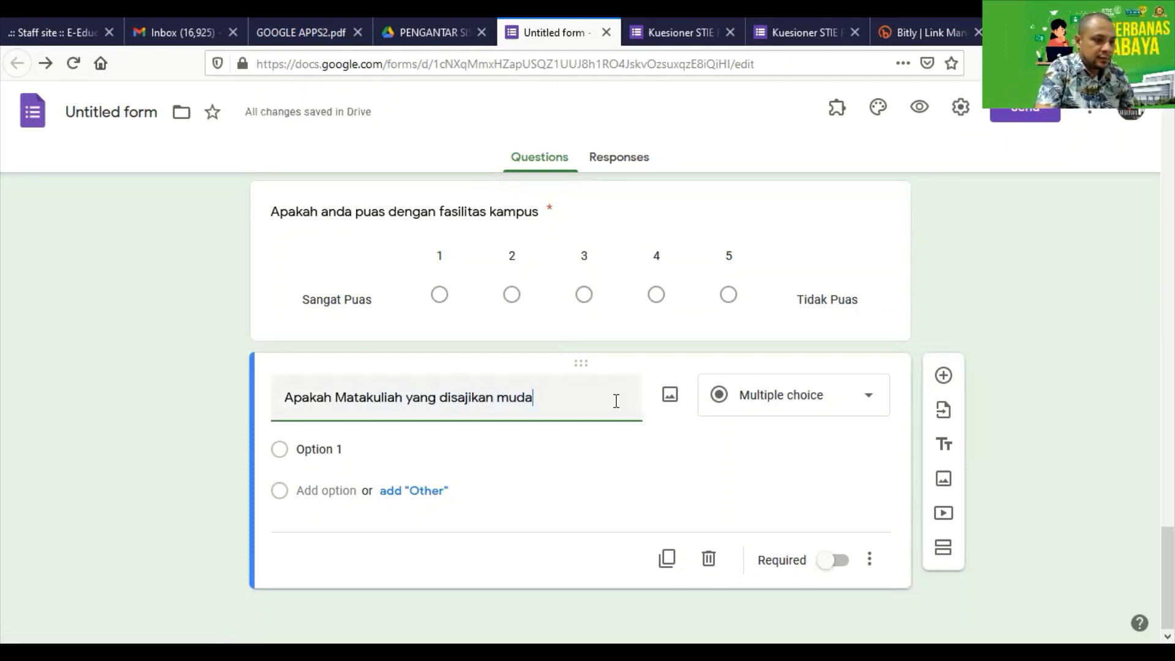
type("h dipaham")
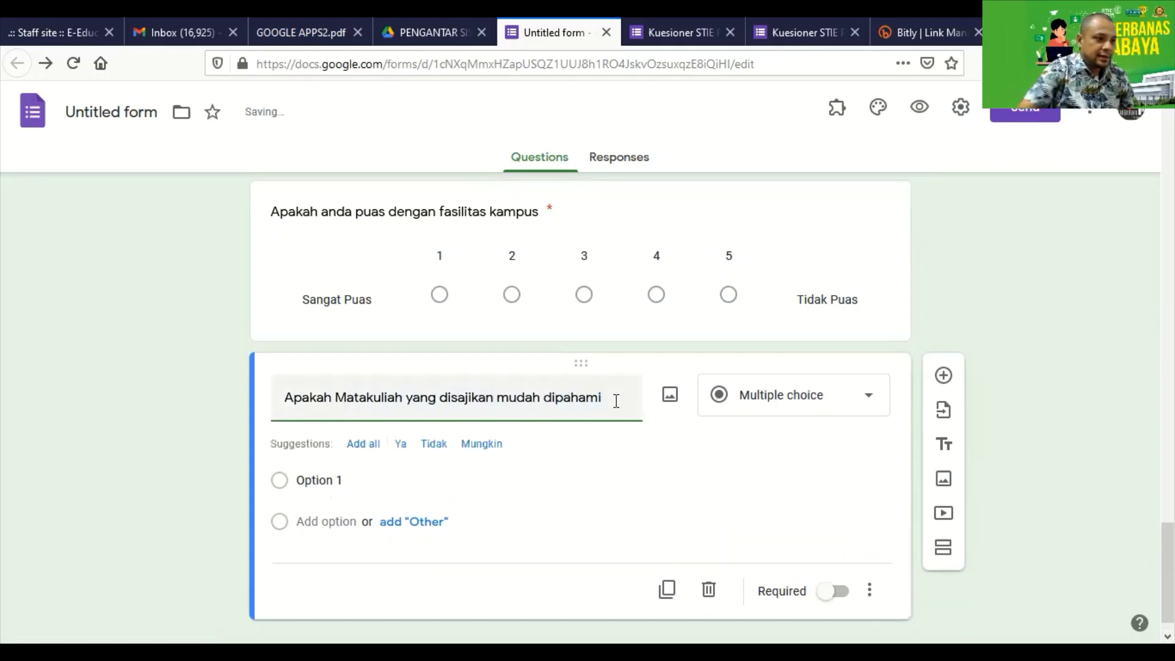
type("i")
left_click(860, 406)
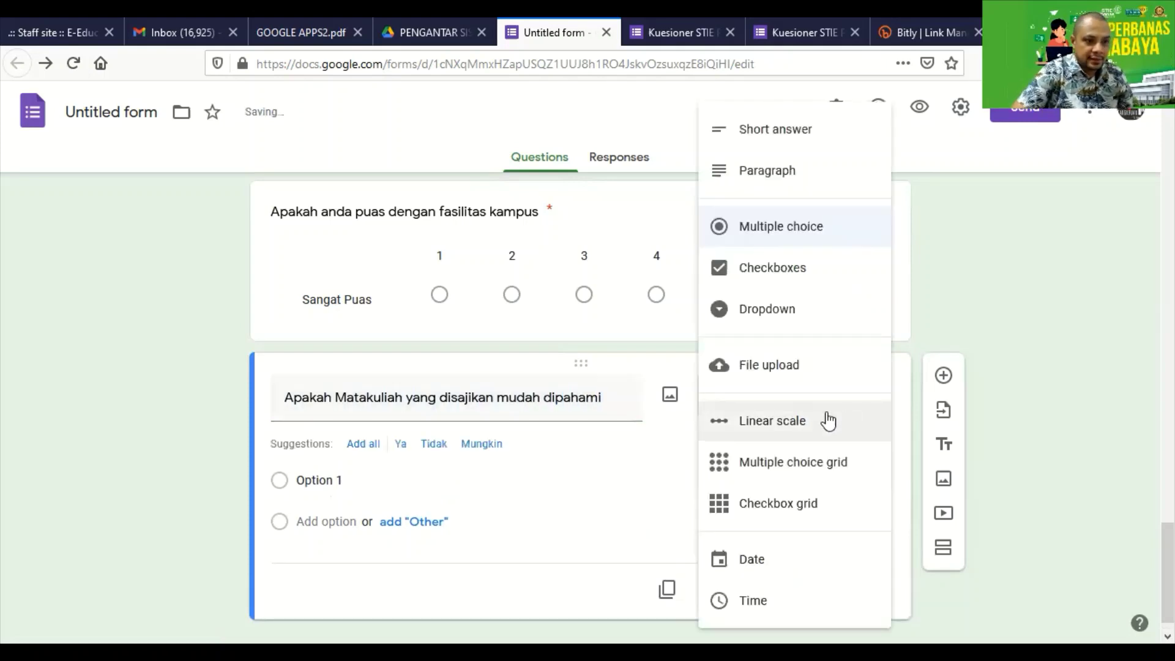
left_click(775, 421)
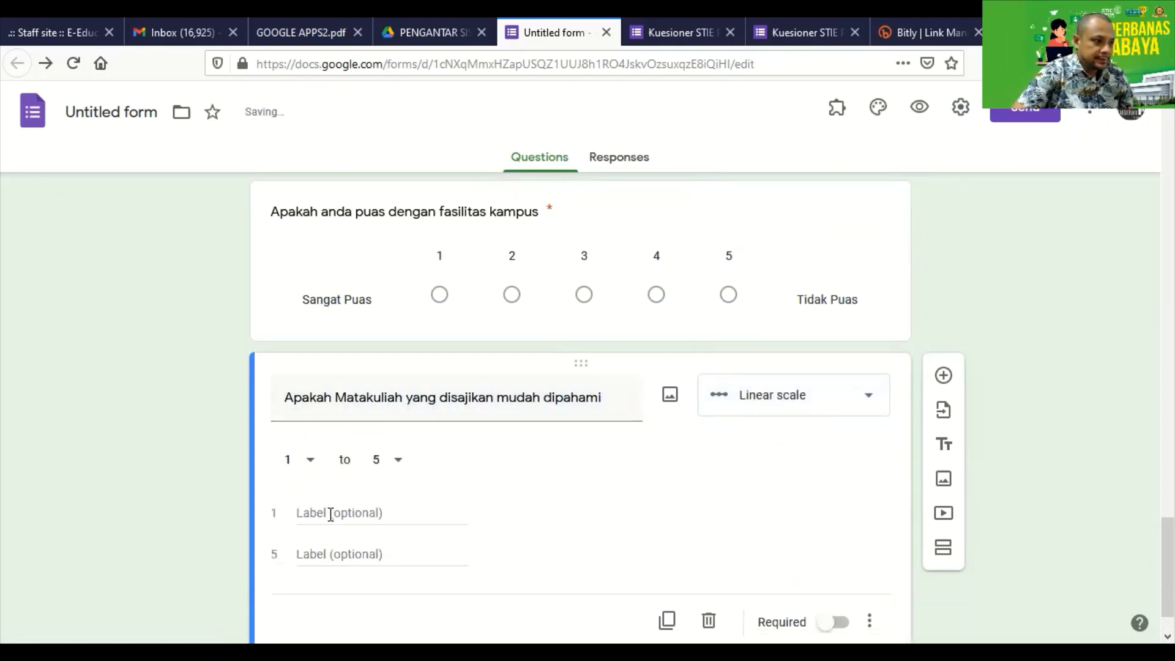
Label the scale Tidak Mudah Dipahami to Sangat Mudah Dipahami and make it required.
left_click(330, 514)
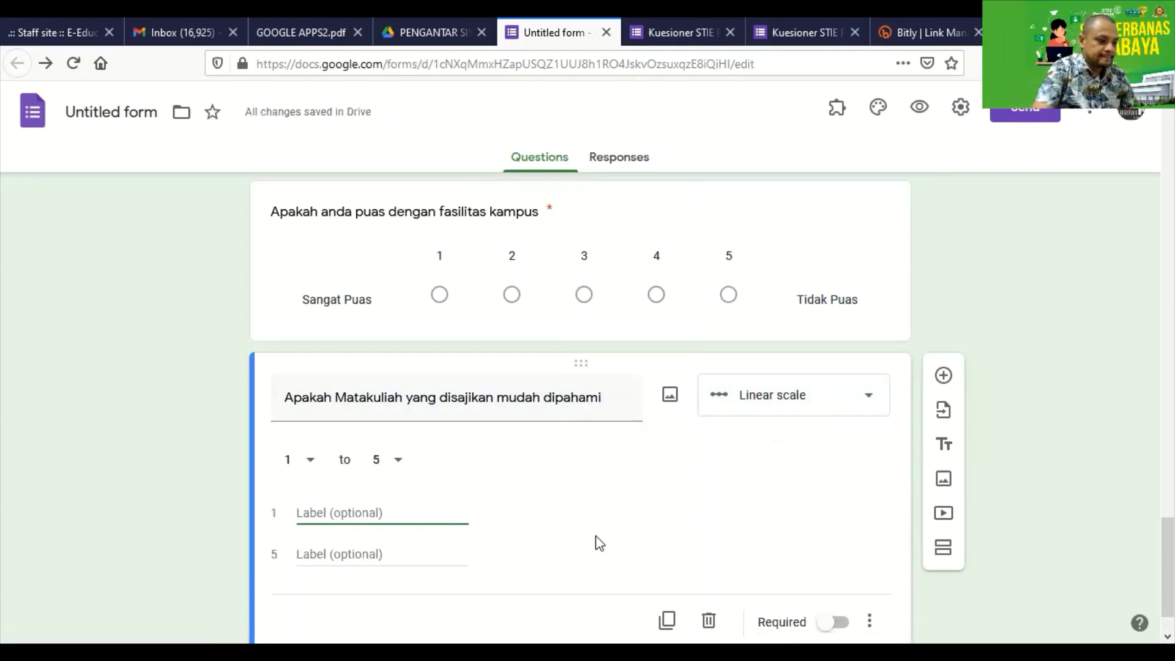
type("Mudah")
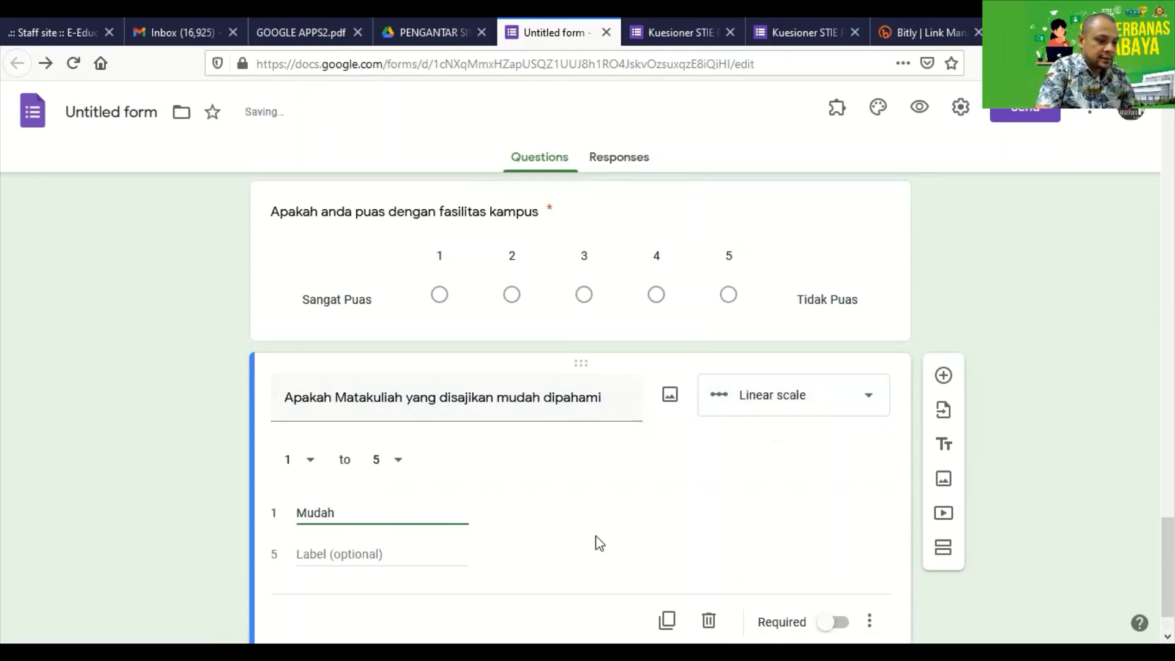
key("BackSpace")
key("BackSpace")
key("BackSpace")
key("BackSpace")
type("Ti")
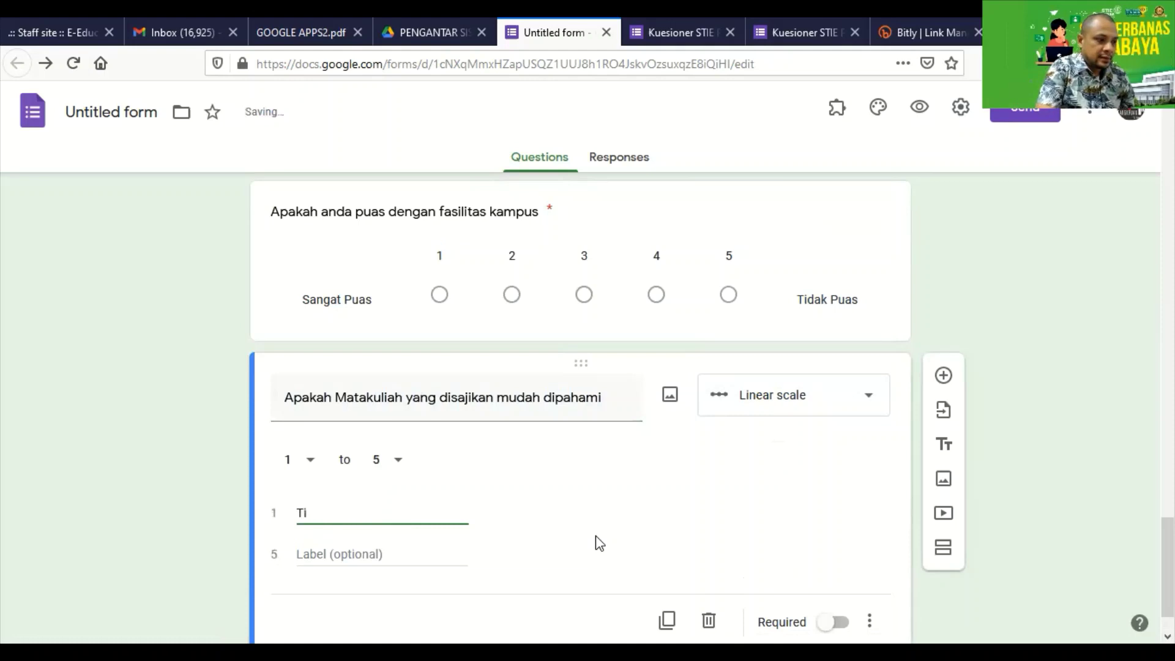
key("BackSpace")
key("BackSpace")
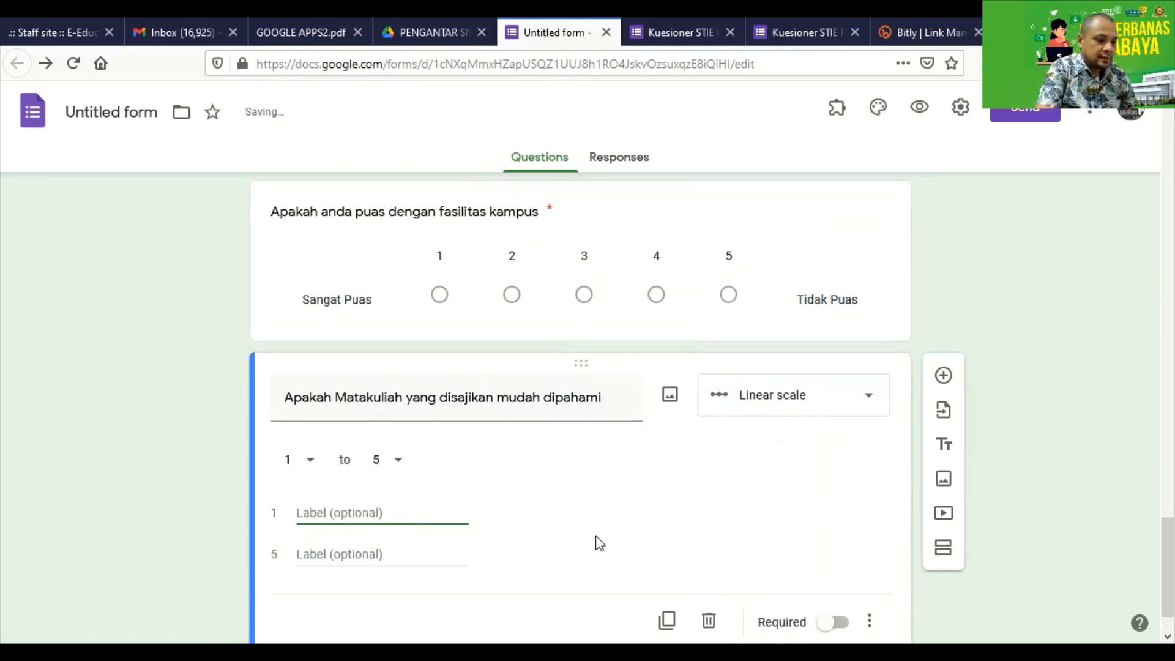
type("Su")
key("BackSpace")
key("BackSpace")
type("M")
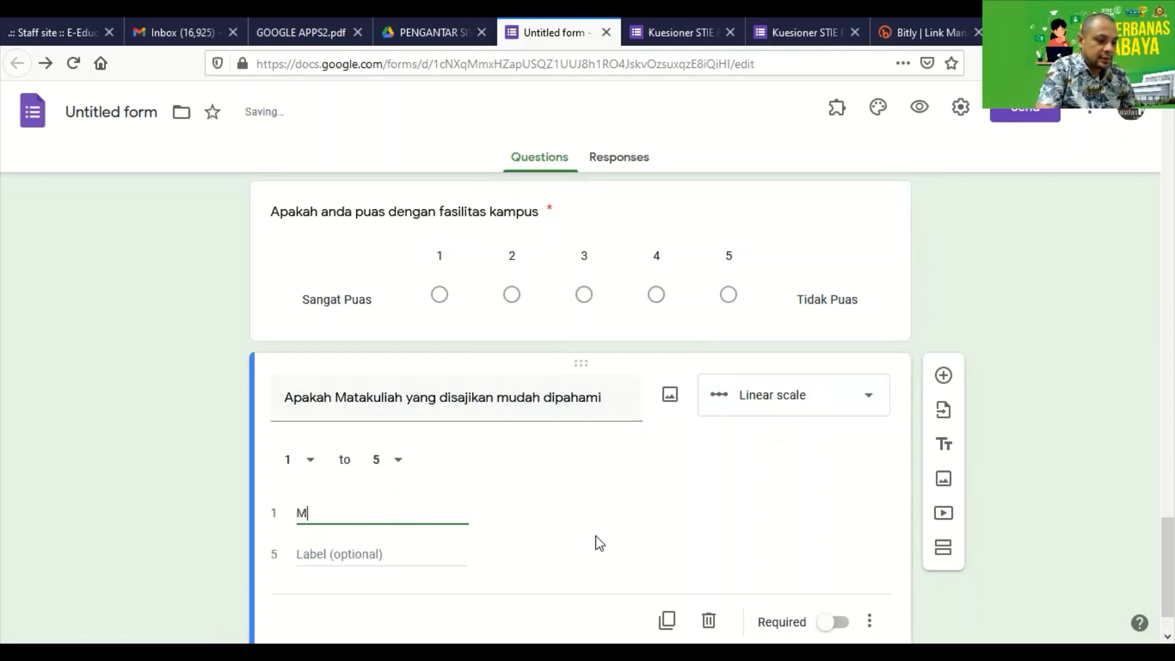
type("ud")
key("BackSpace")
key("BackSpace")
key("BackSpace")
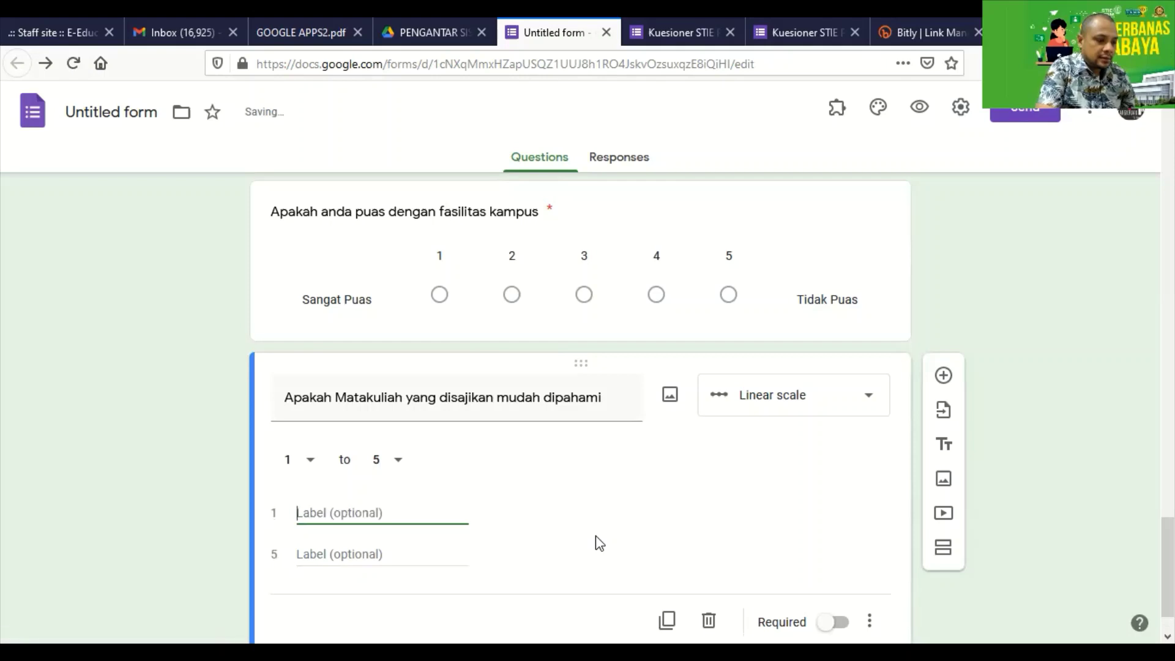
type("Tidak Mudah")
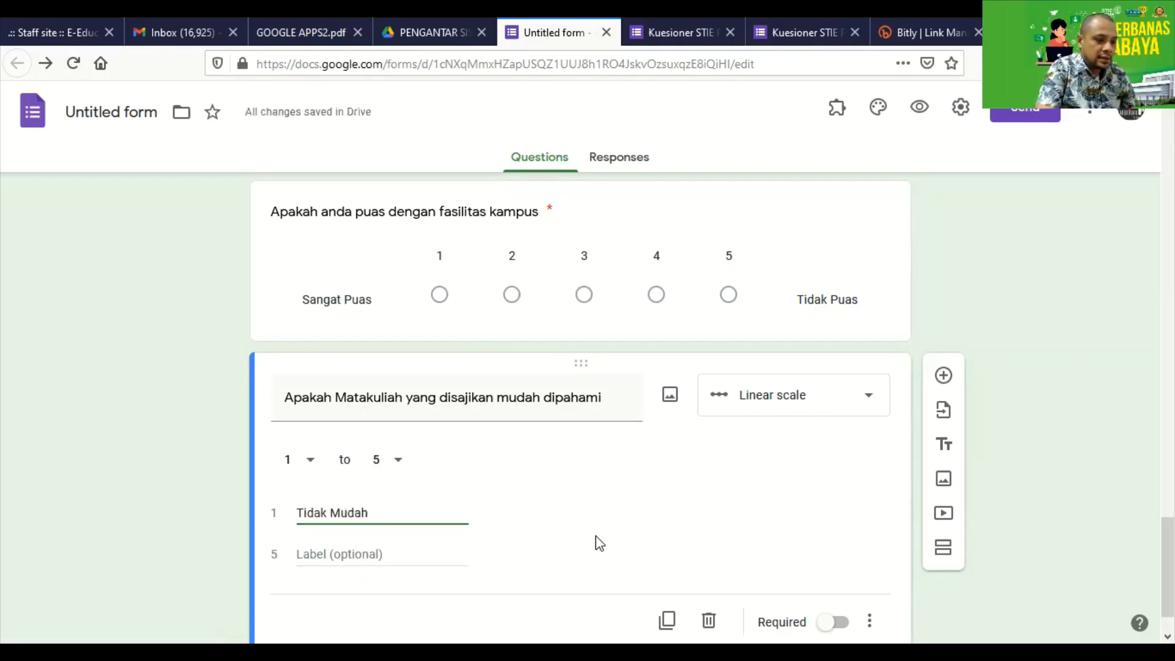
type(" Dipahami")
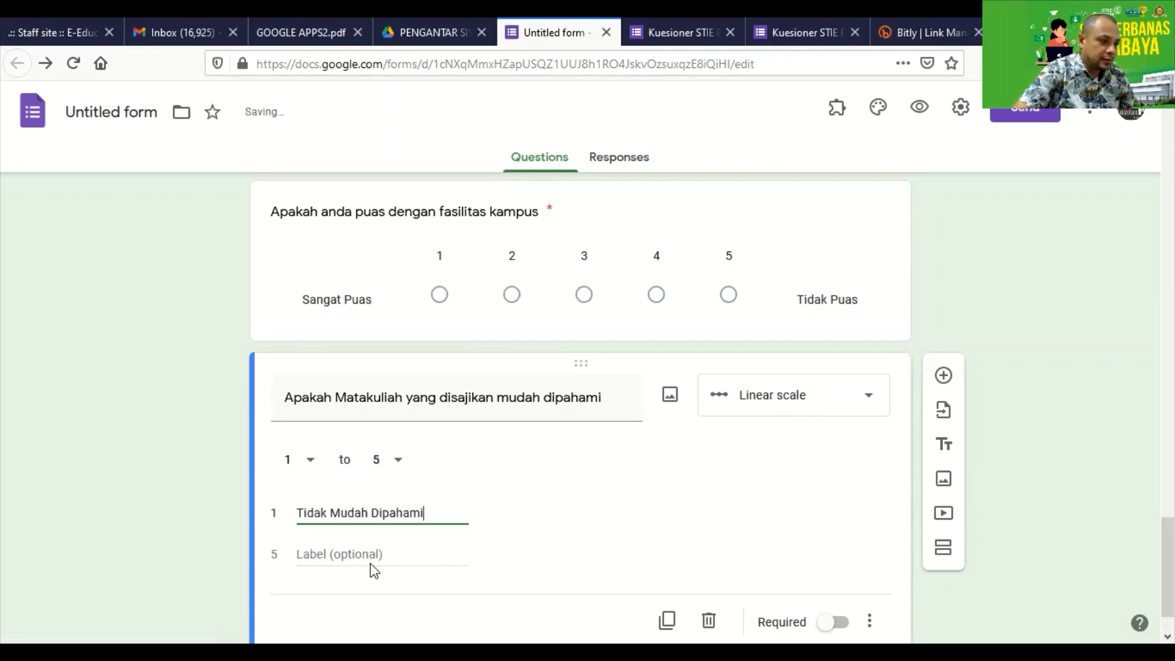
left_click(372, 554)
type("Sa")
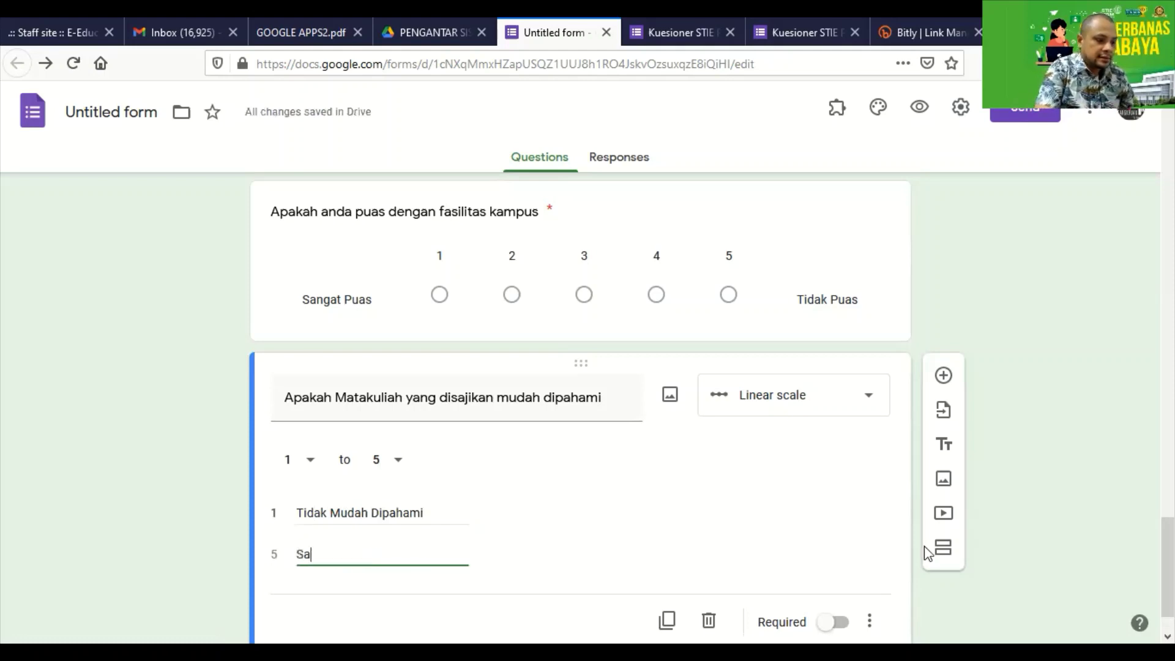
type("ngat Mudah D")
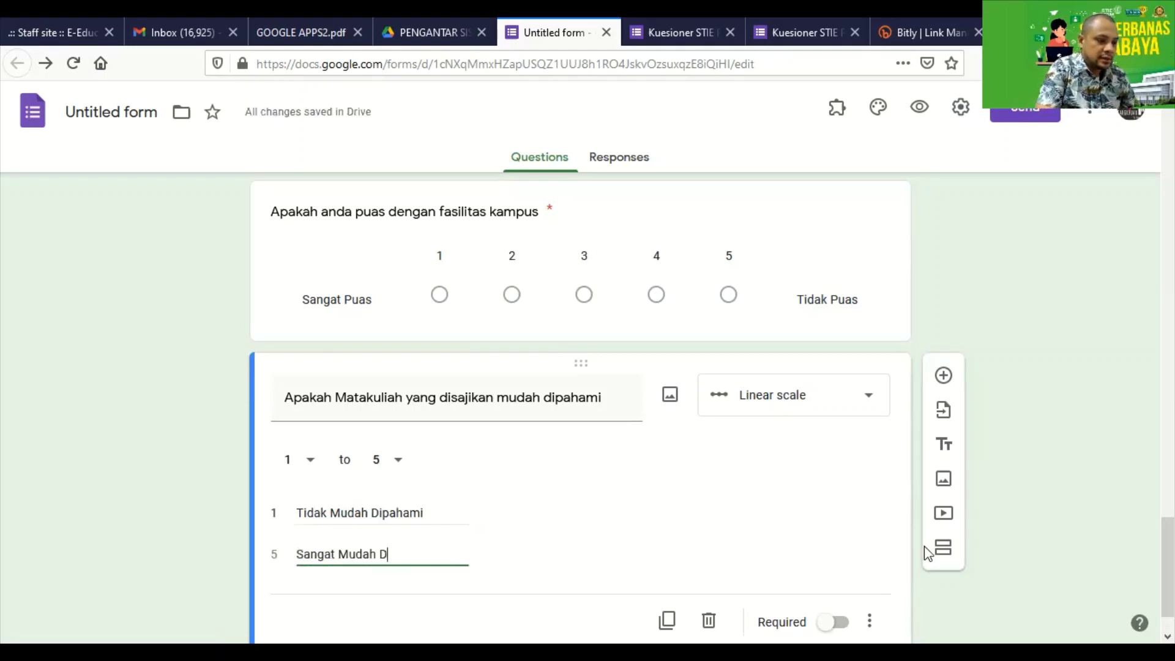
type("ipamahi")
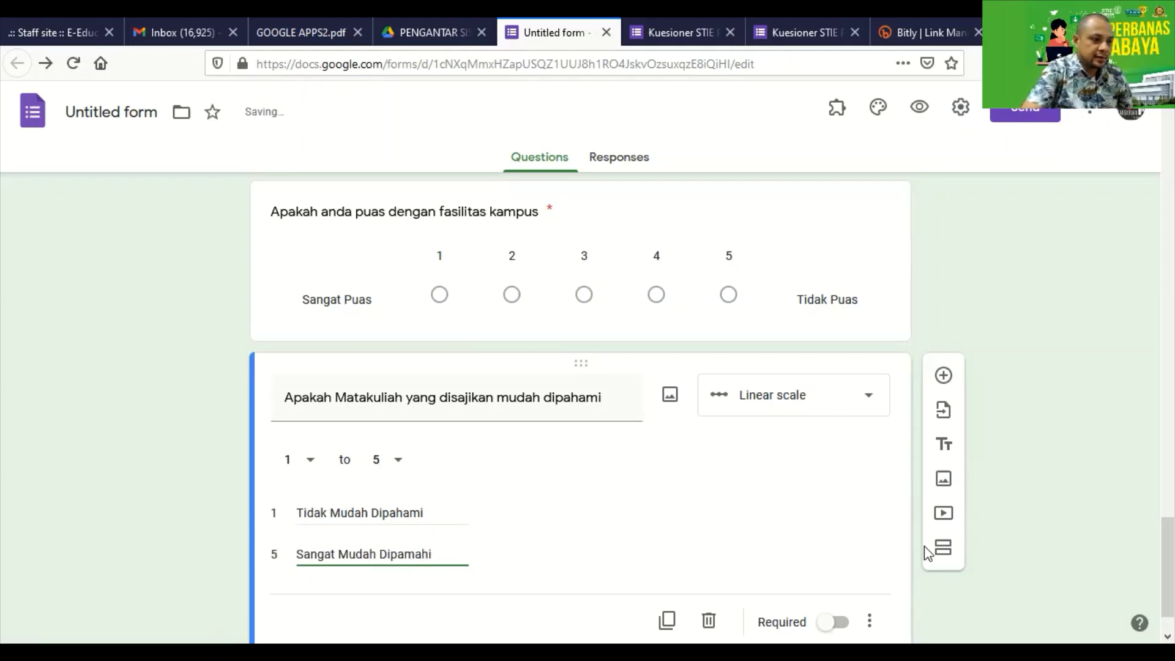
key("BackSpace")
key("BackSpace")
key("BackSpace")
key("BackSpace")
type("hami")
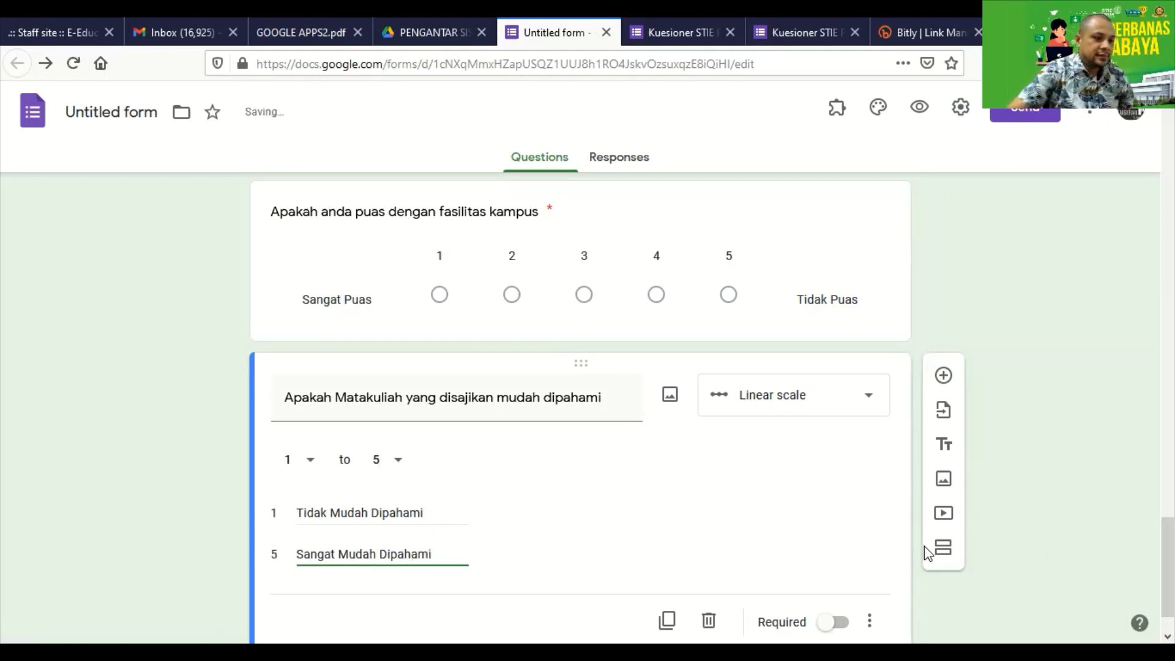
left_click(834, 622)
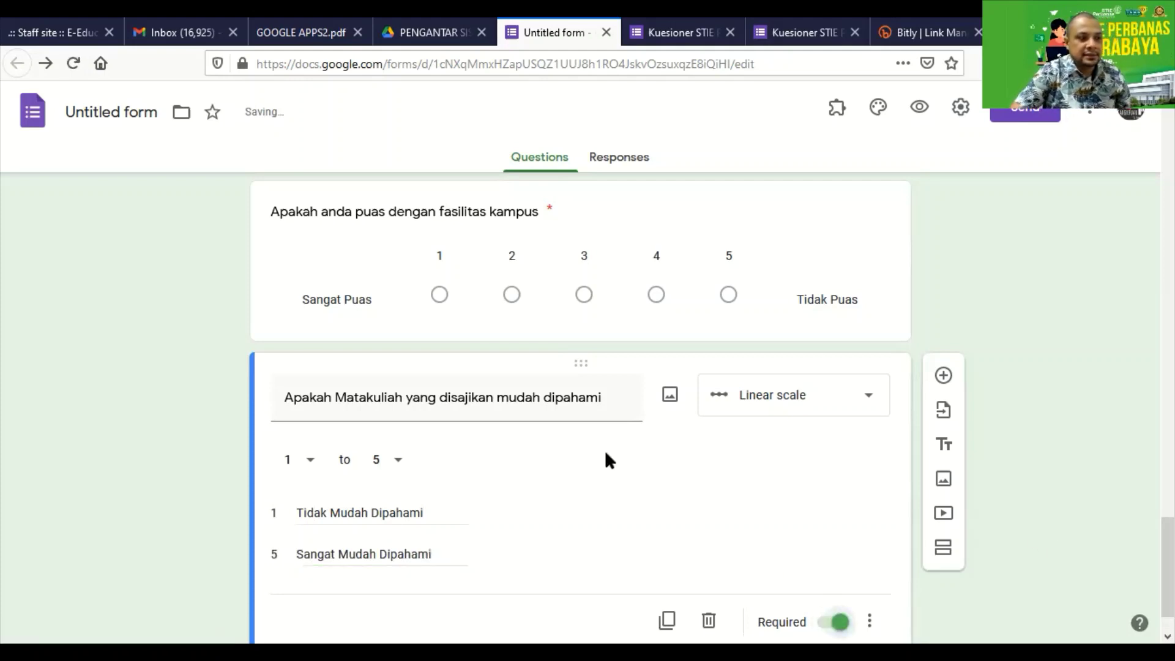
scroll(586, 453, "down", 1)
scroll(587, 446, "up", 4)
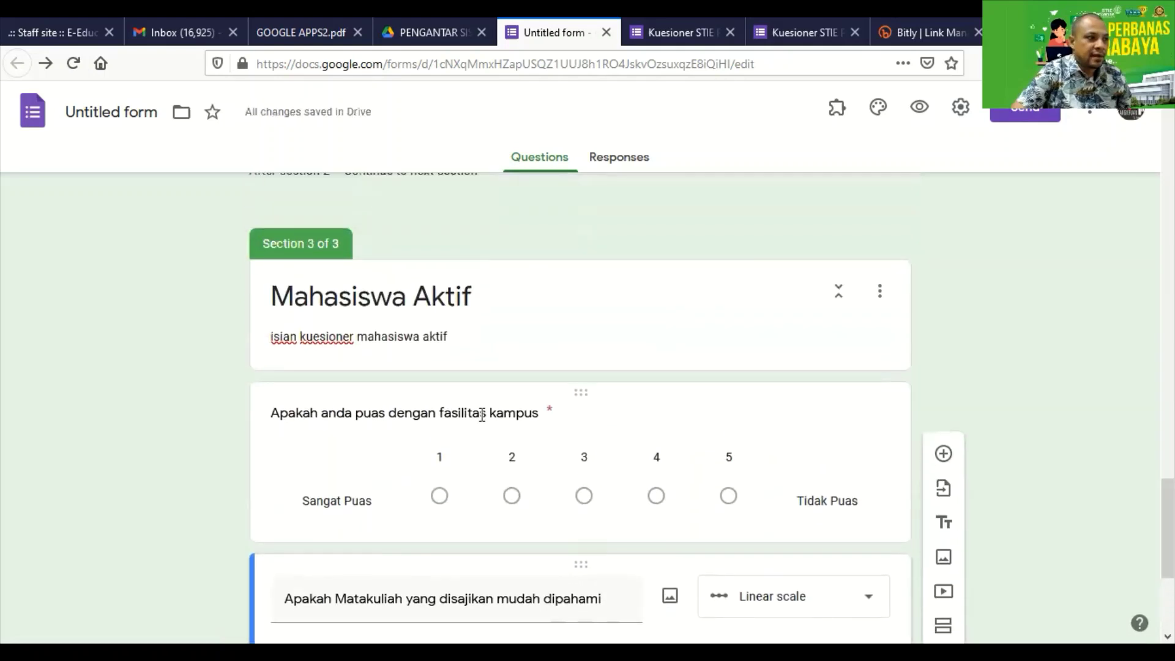
scroll(422, 416, "down", 3)
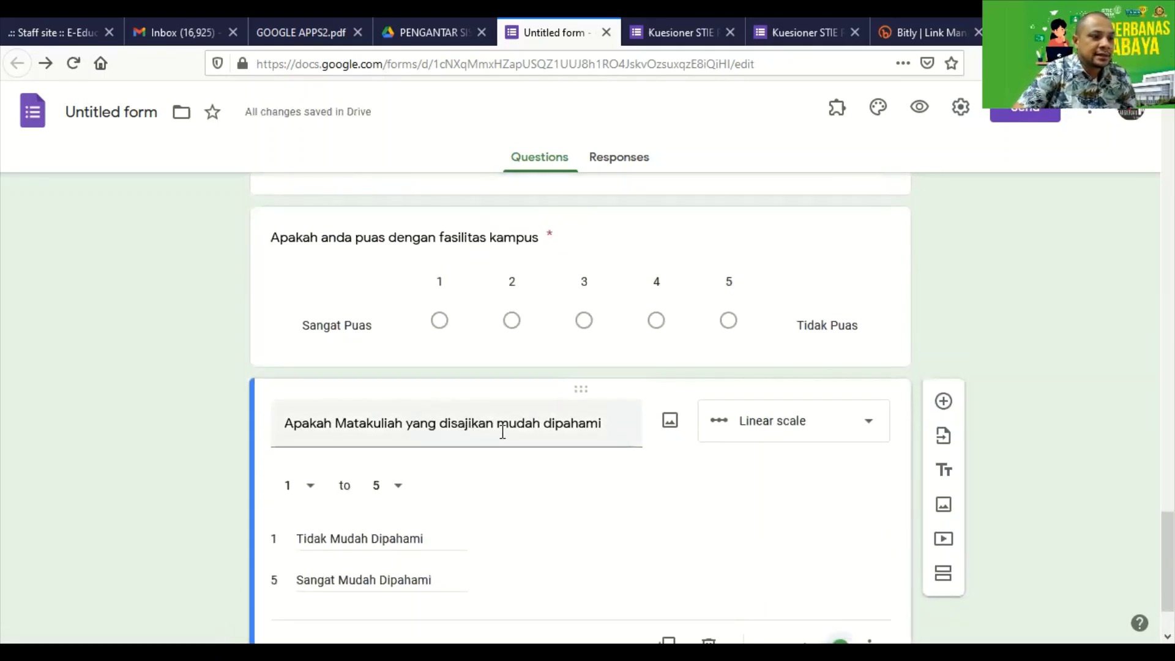
scroll(571, 425, "down", 2)
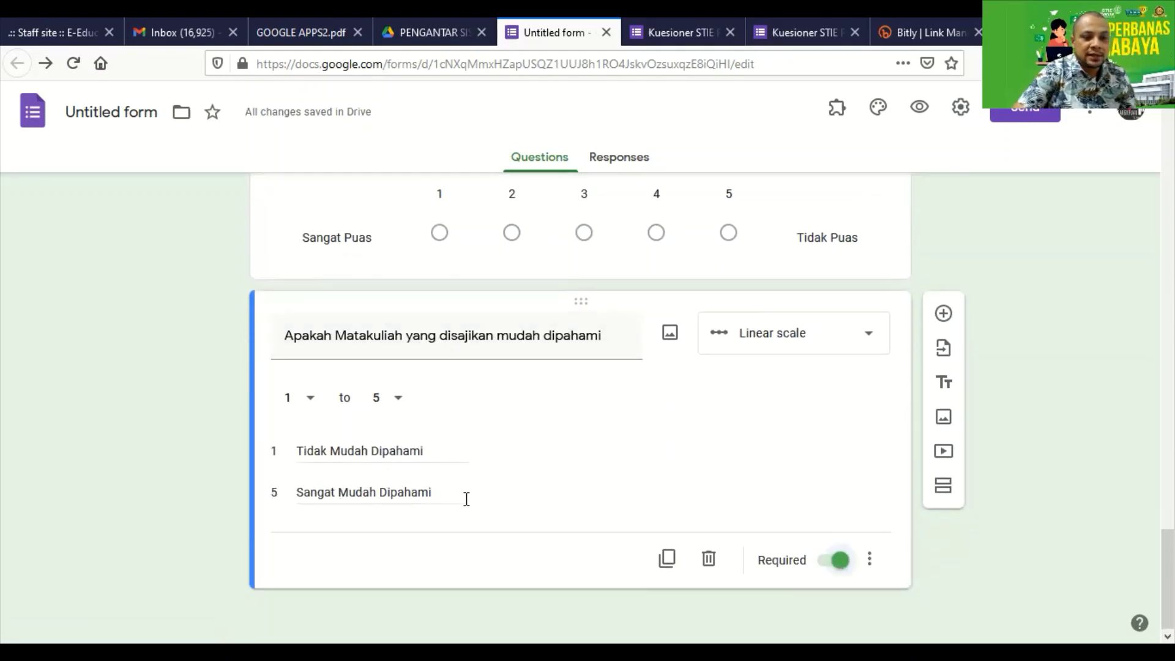
scroll(474, 498, "up", 4)
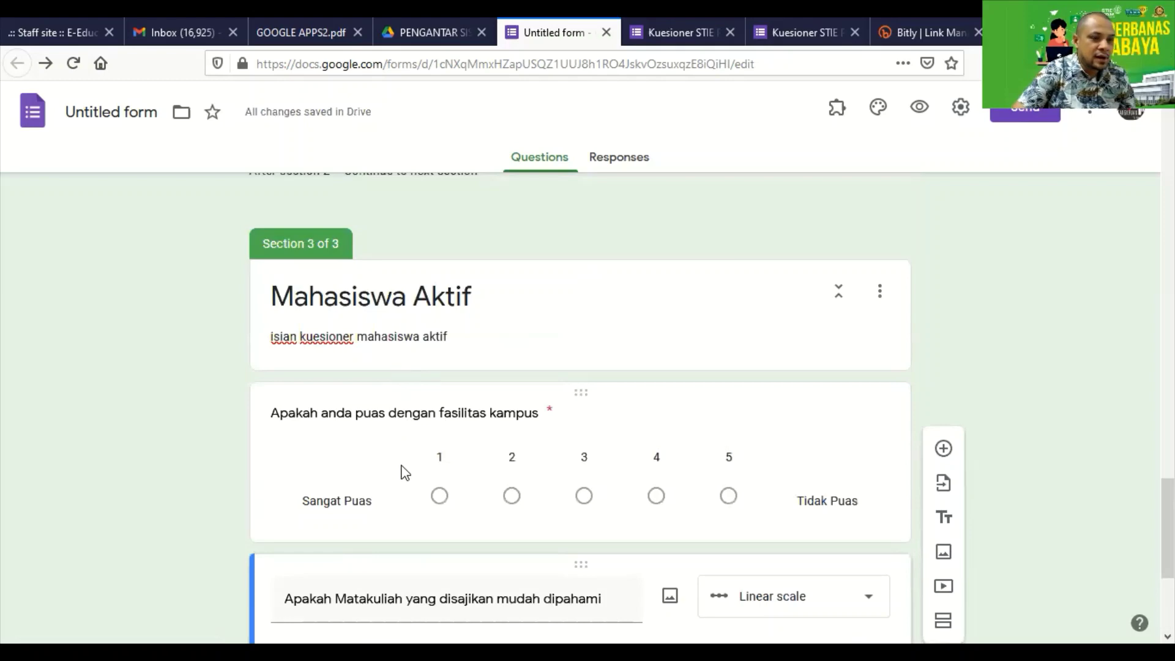
scroll(404, 473, "down", 4)
scroll(404, 474, "up", 5)
scroll(404, 473, "down", 5)
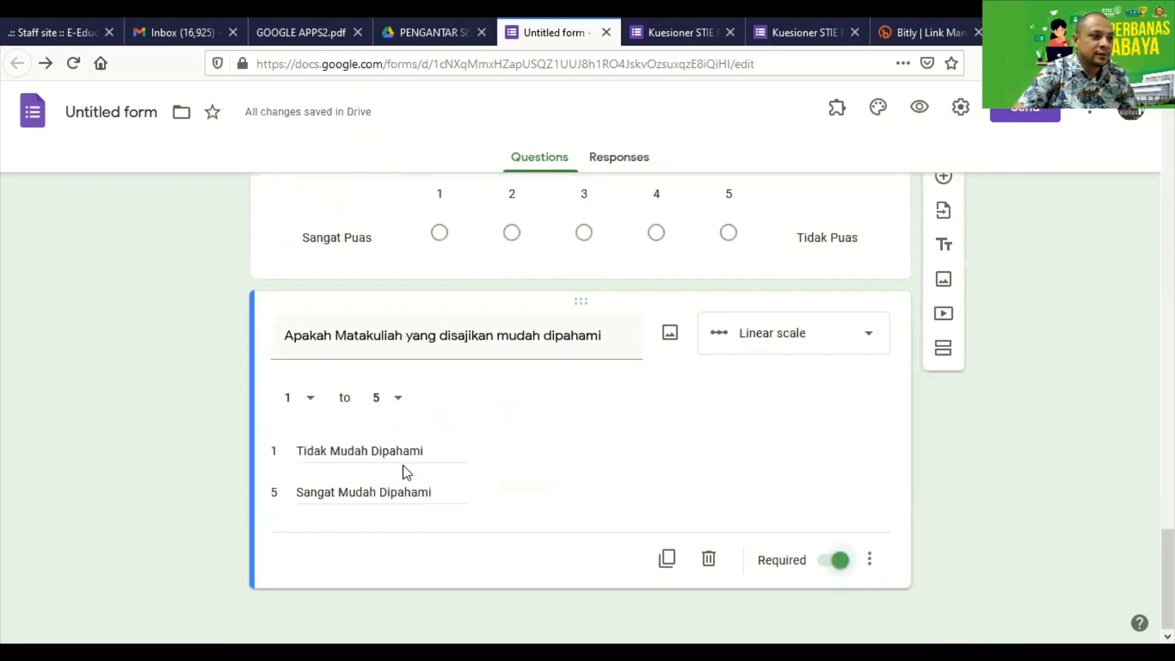
scroll(404, 473, "up", 8)
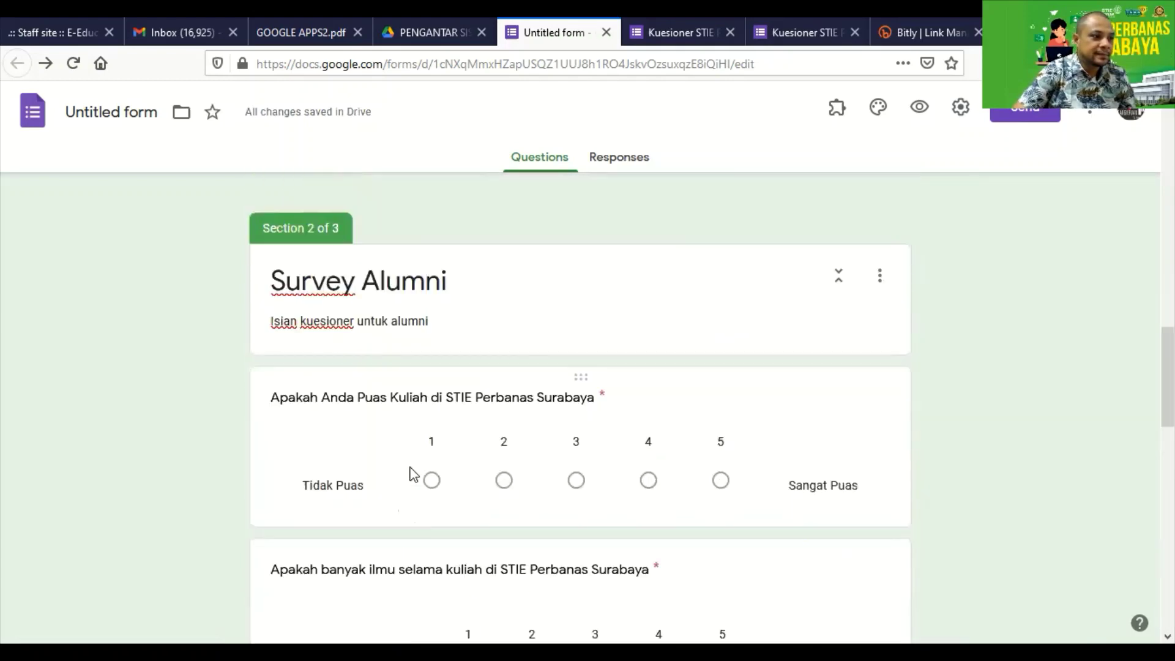
scroll(416, 476, "up", 7)
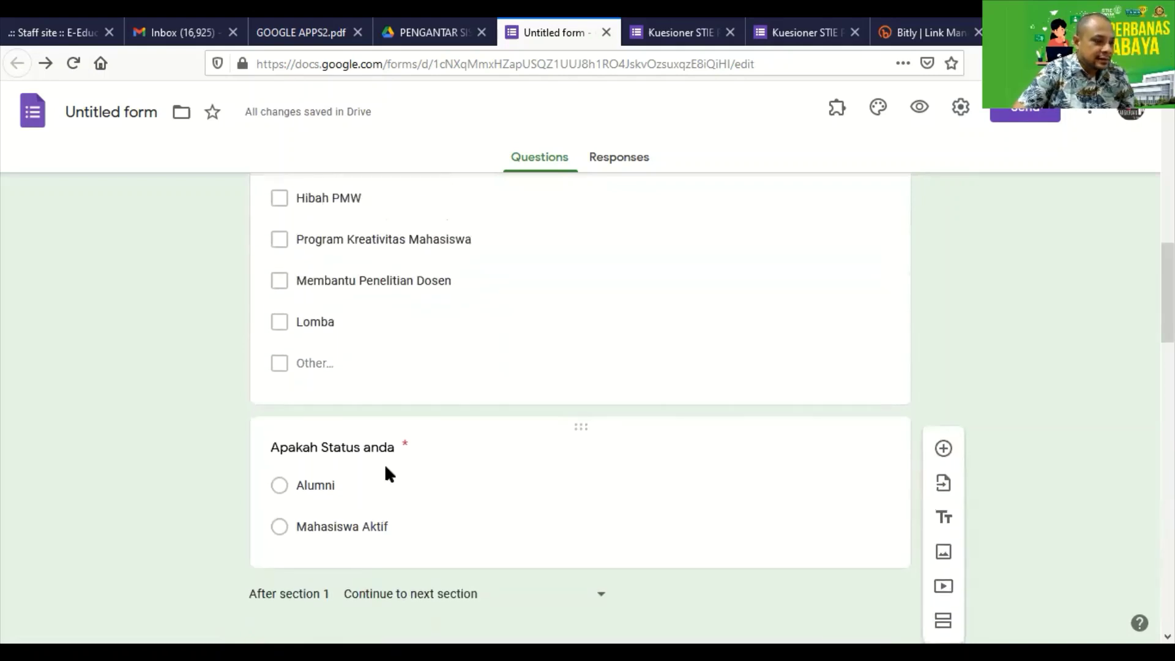
scroll(385, 464, "down", 2)
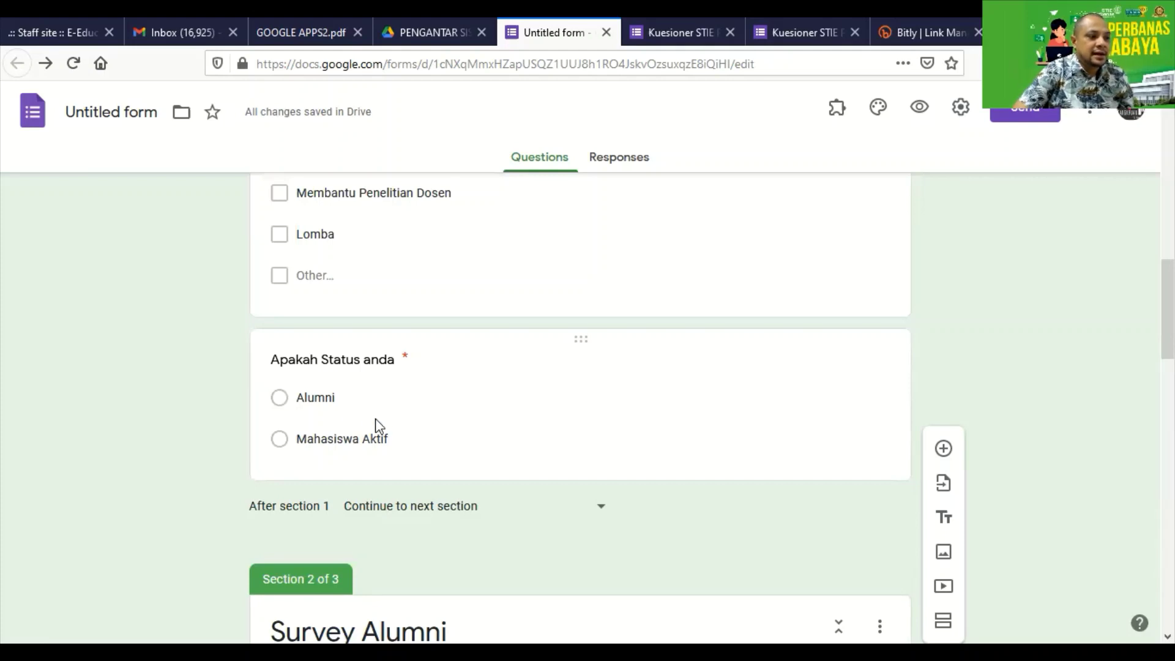
scroll(380, 425, "down", 8)
scroll(385, 417, "up", 5)
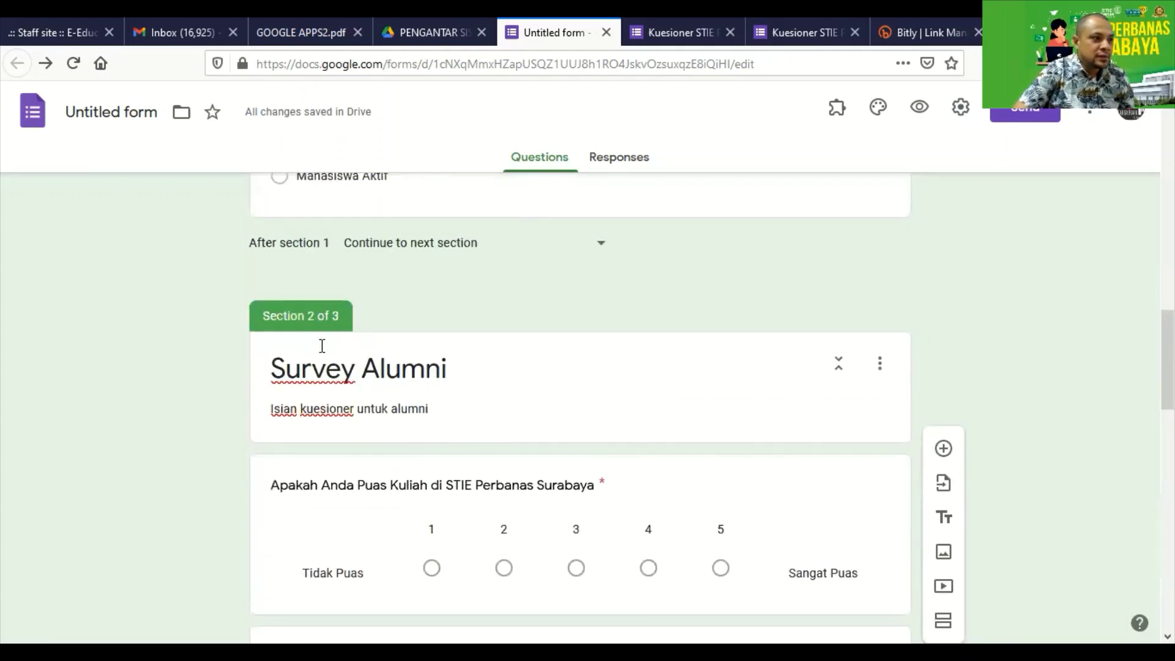
scroll(398, 396, "up", 5)
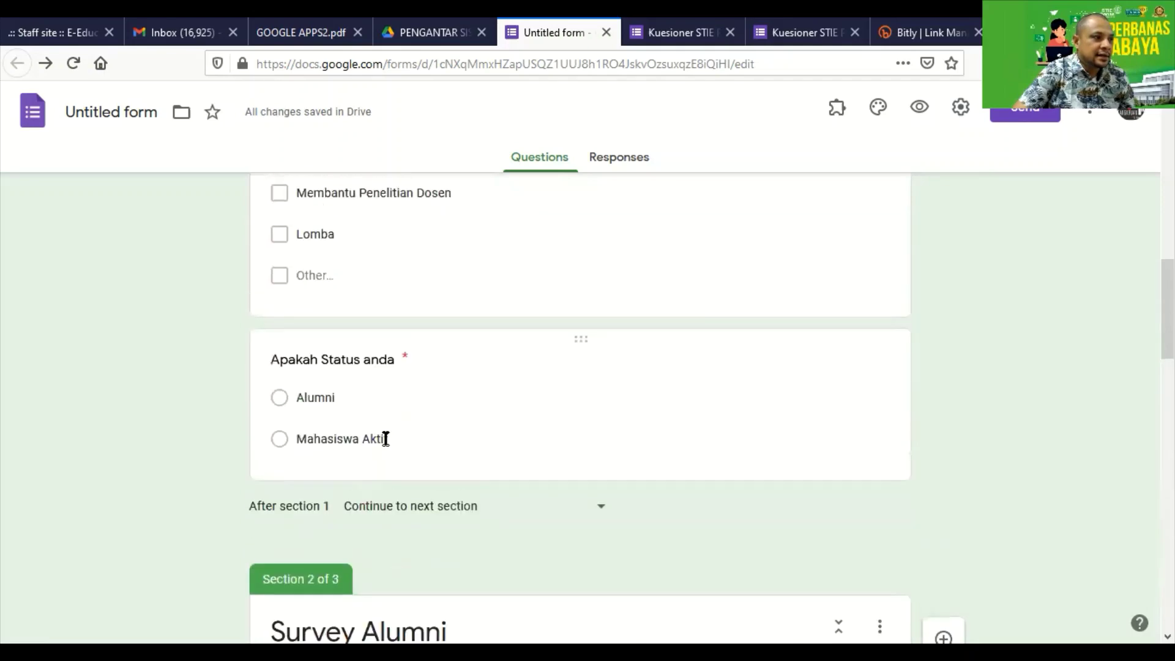
scroll(309, 442, "down", 20)
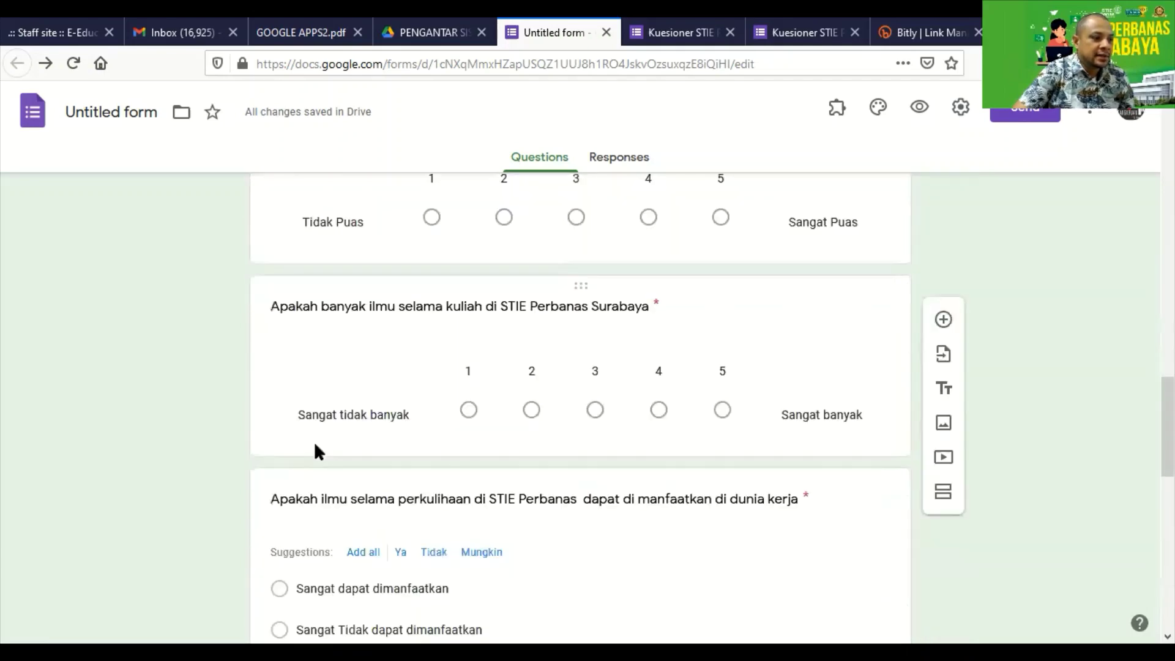
scroll(315, 440, "up", 1)
scroll(320, 452, "up", 1)
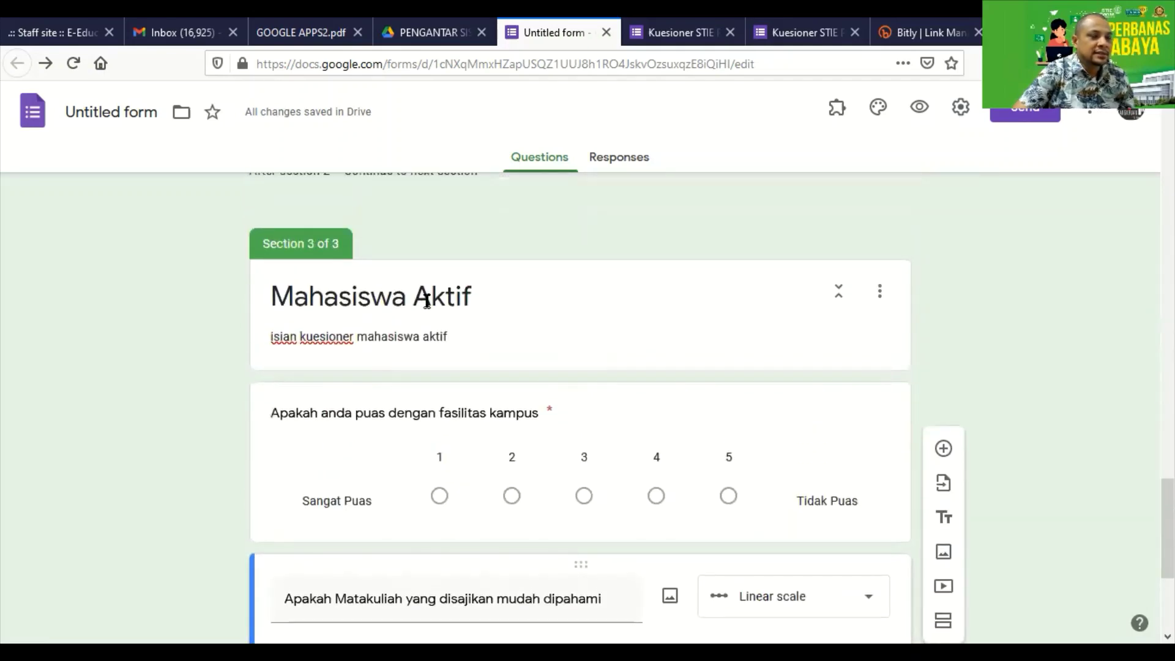
scroll(494, 323, "up", 18)
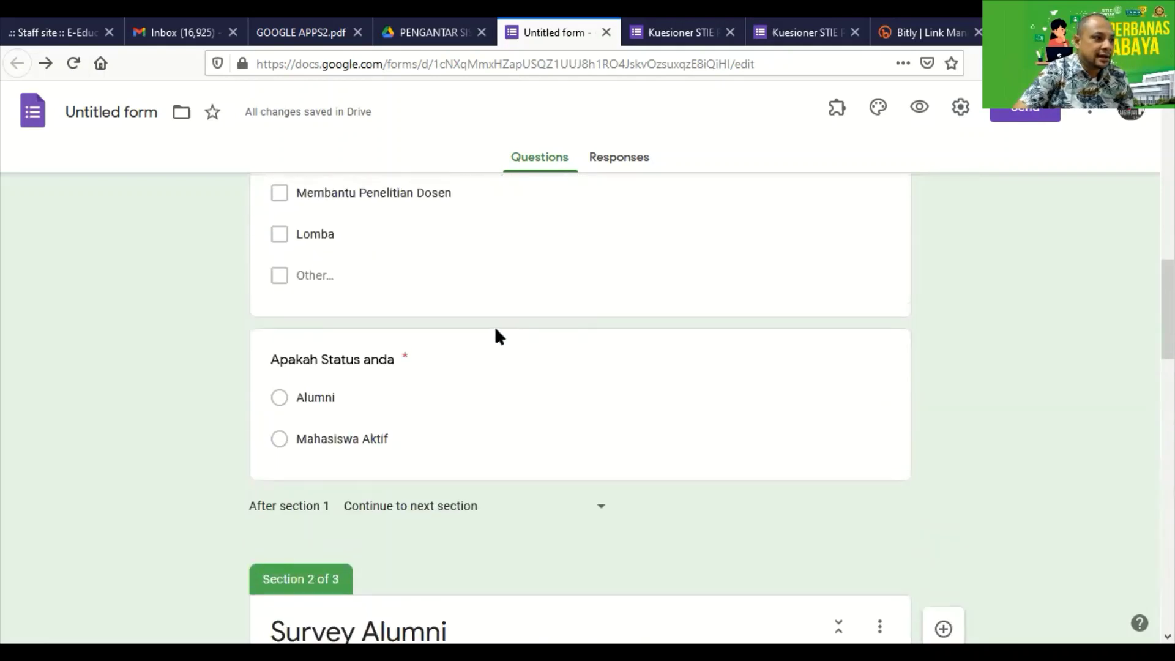
Enable section branching on the status question: Alumni to Survey Alumni, Mahasiswa Aktif to section 3.
left_click(421, 380)
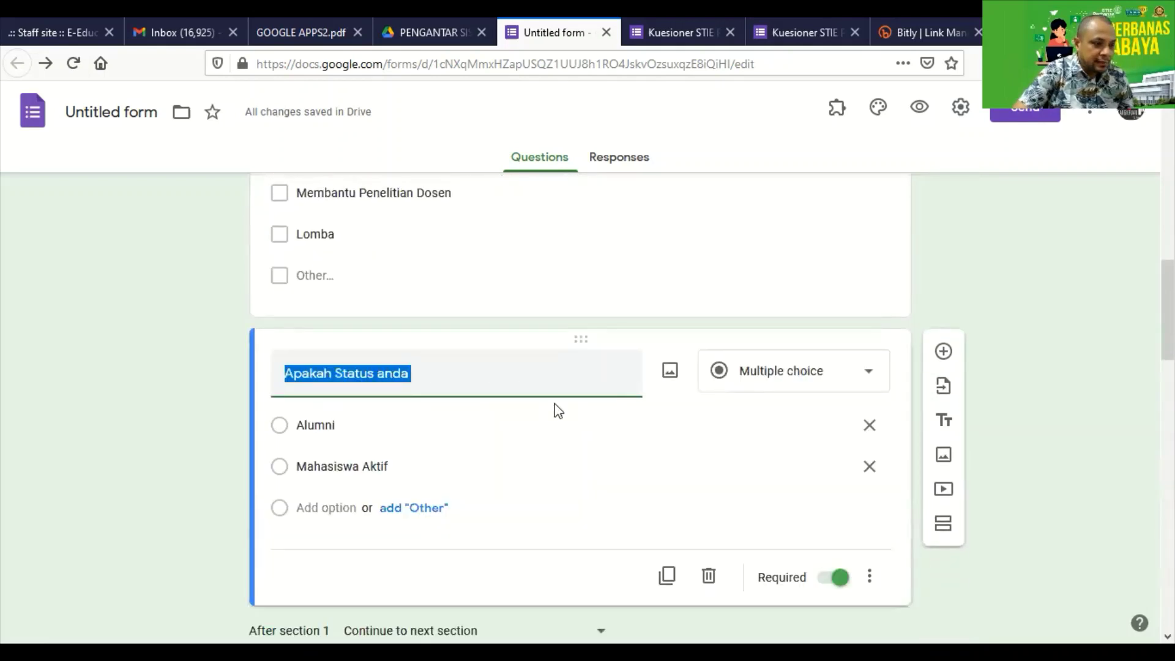
left_click(870, 577)
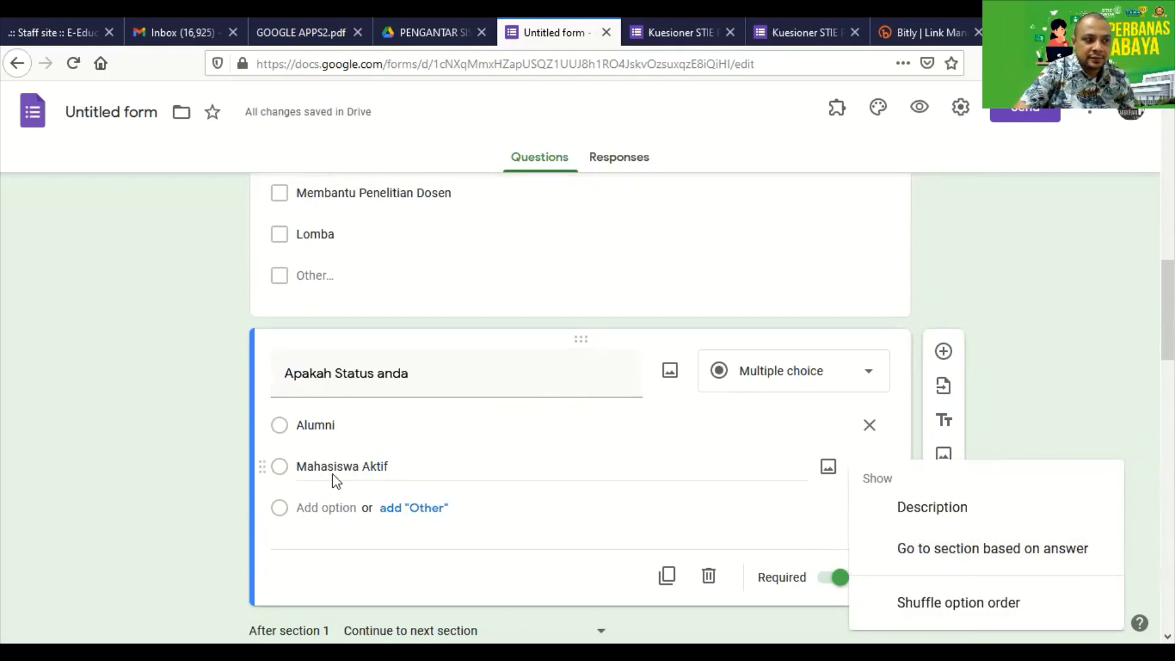
left_click(949, 559)
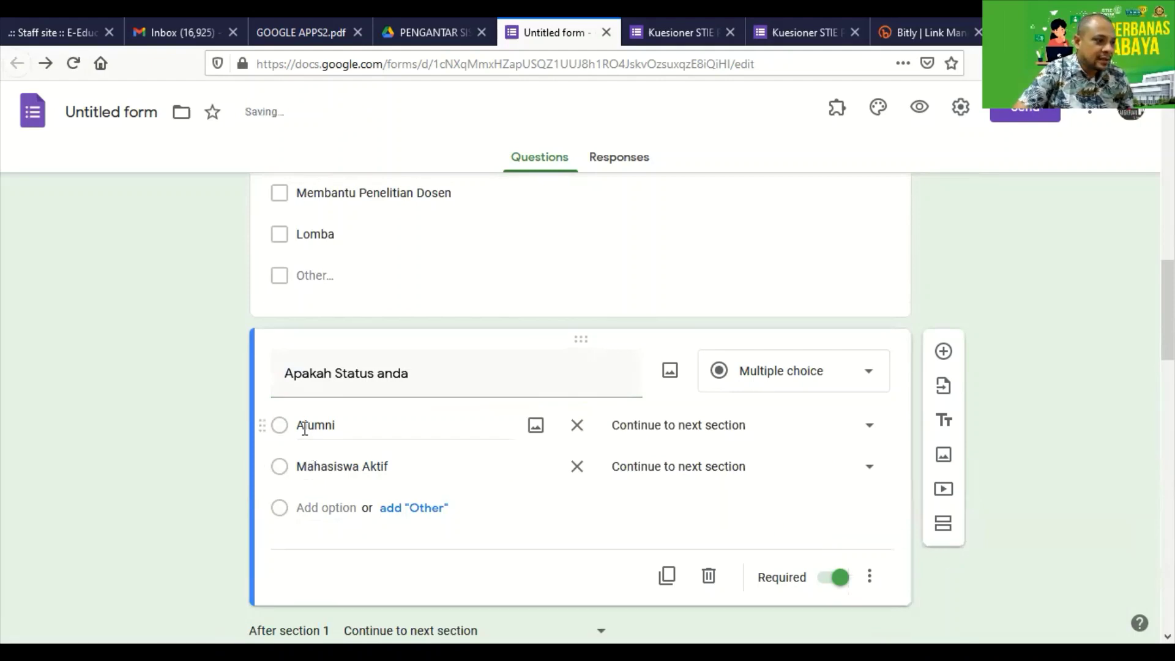
left_click(665, 435)
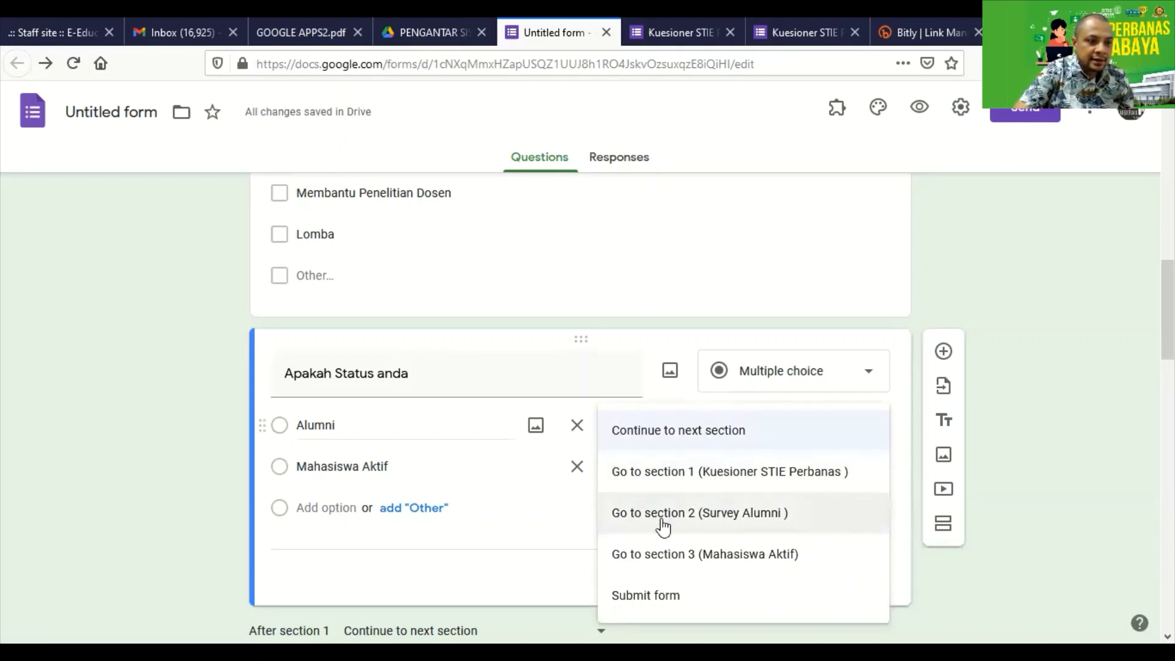
left_click(734, 523)
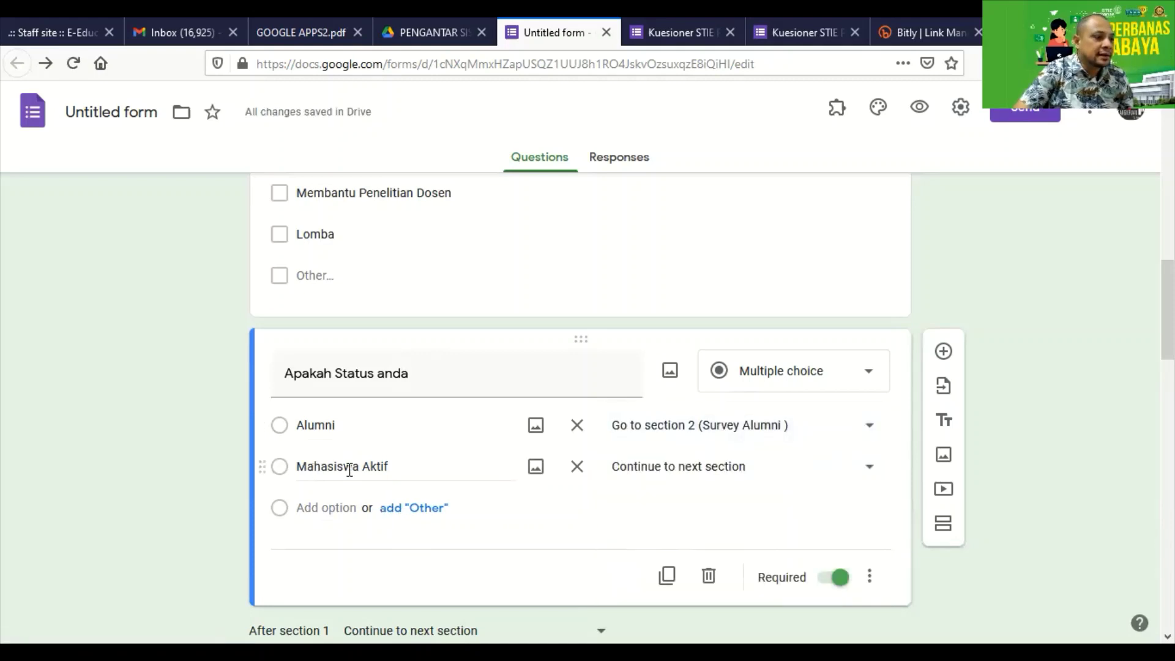
left_click(658, 472)
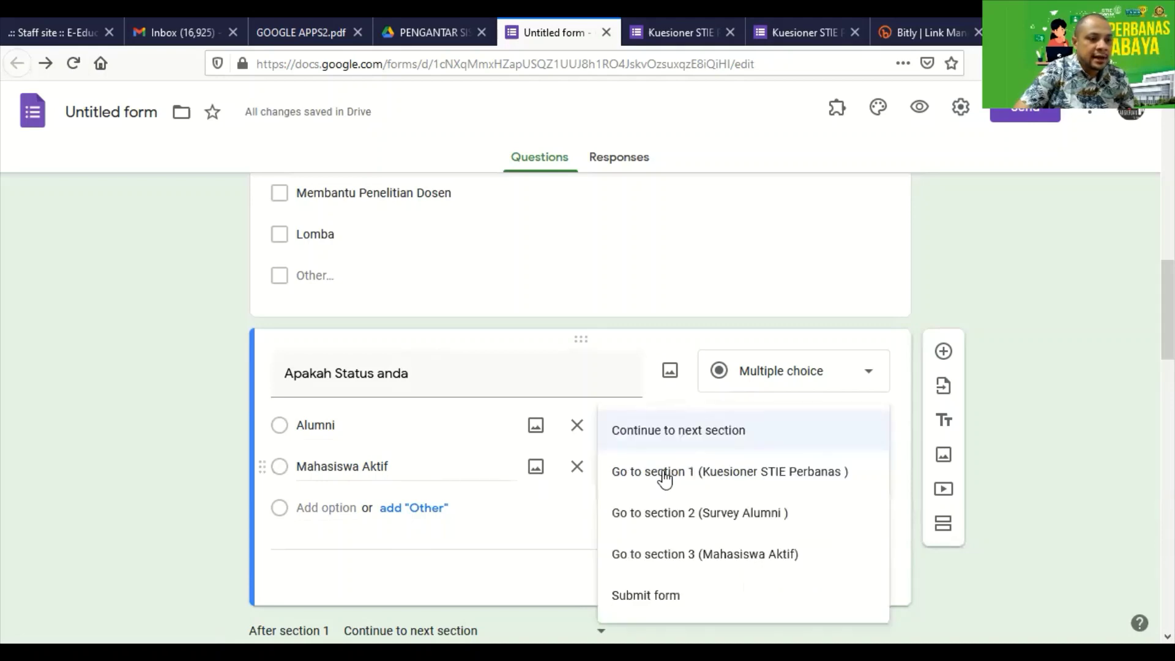
left_click(714, 564)
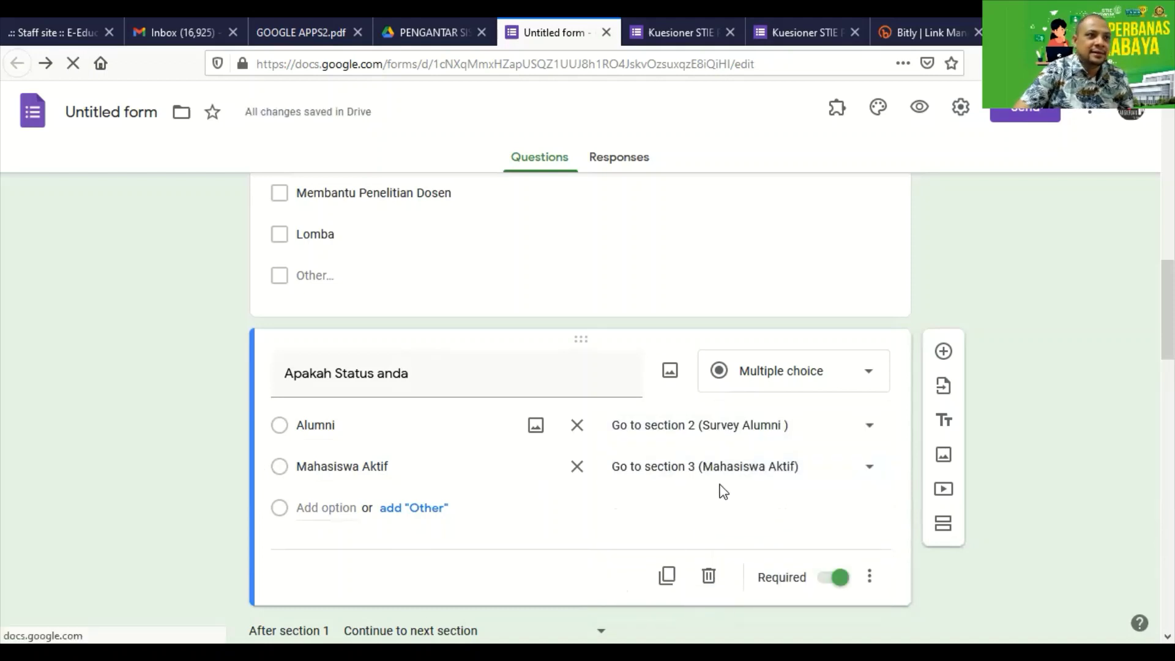
left_click(731, 32)
Close the leftover live Kuesioner form tabs and preview the form as a respondent.
left_click(759, 318)
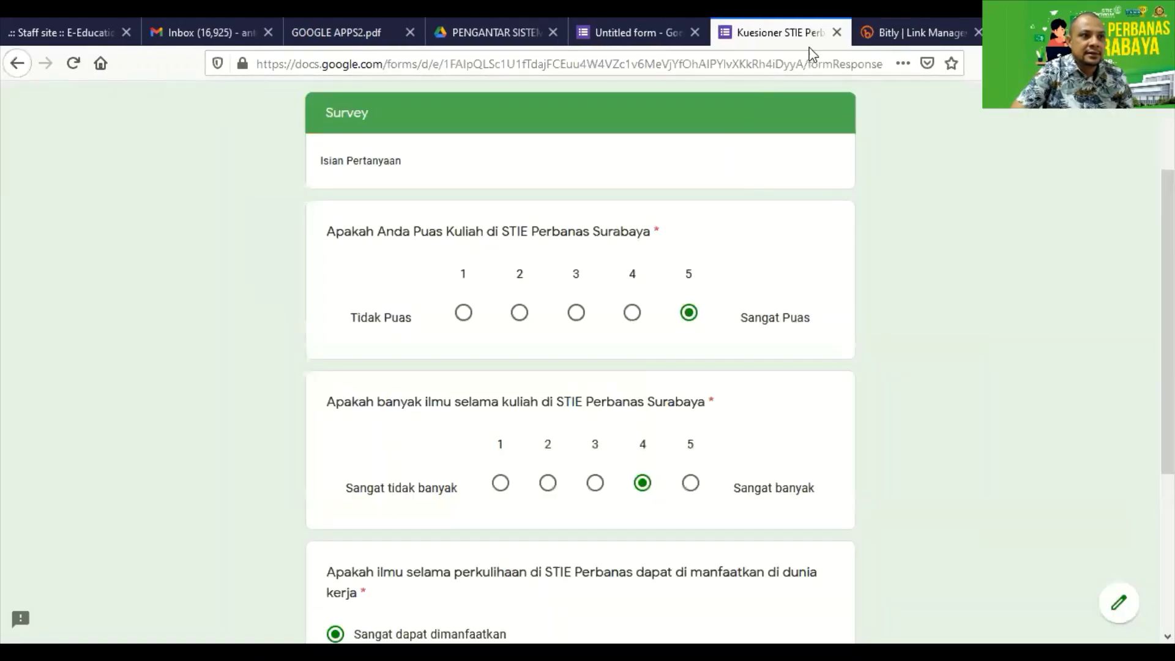
left_click(837, 32)
left_click(742, 324)
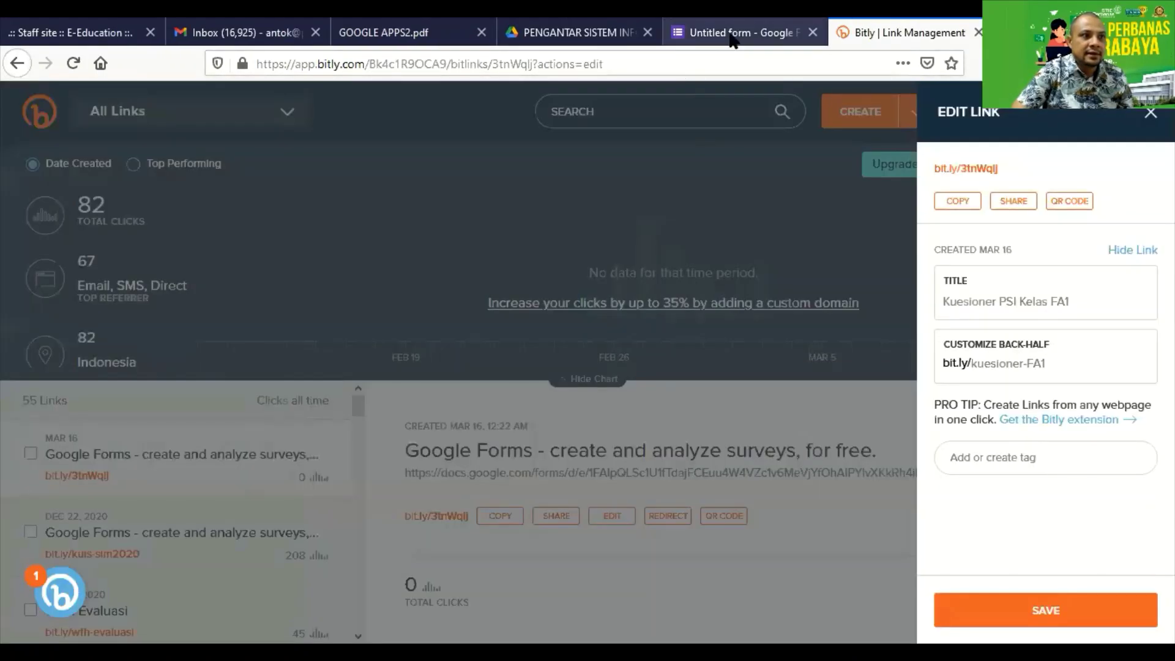
left_click(723, 33)
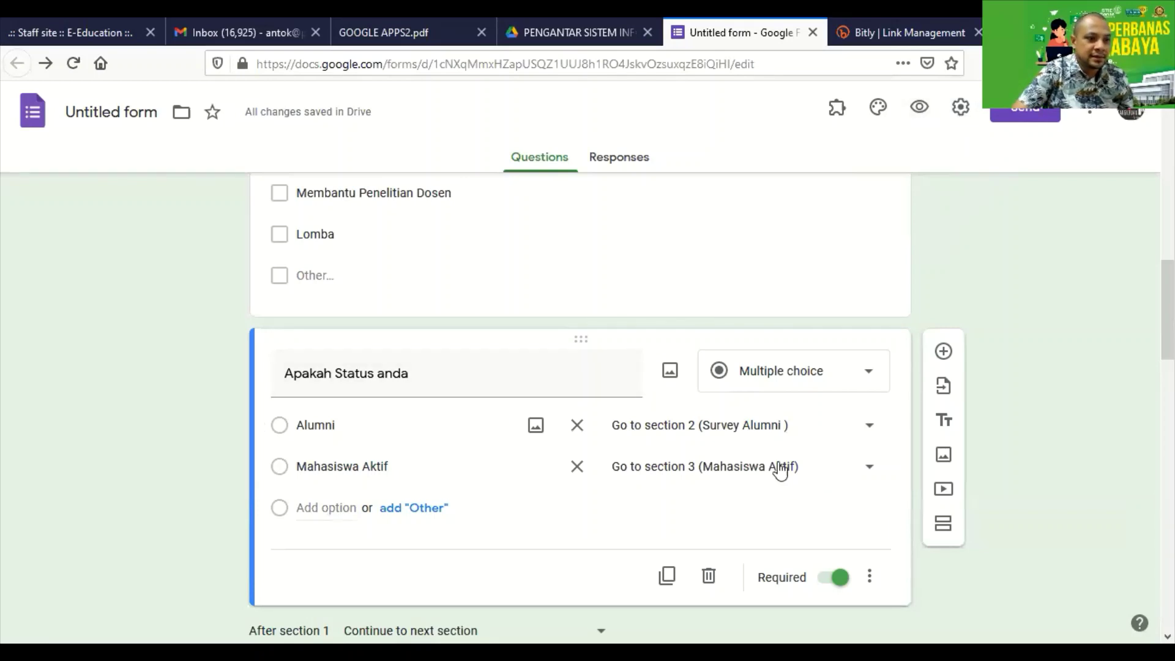
left_click(918, 111)
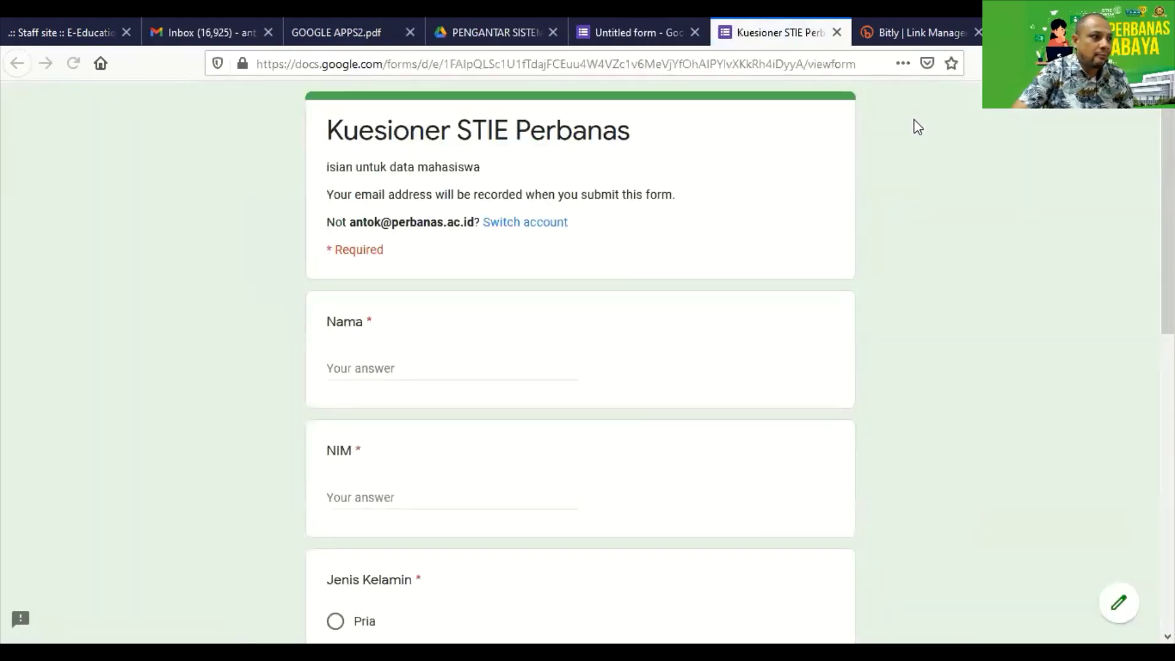
Enter a sample name and student number, choose Pria, and tick Asisten Mahasiswa, Hibah PMW, Lomba and Other.
left_click(430, 372)
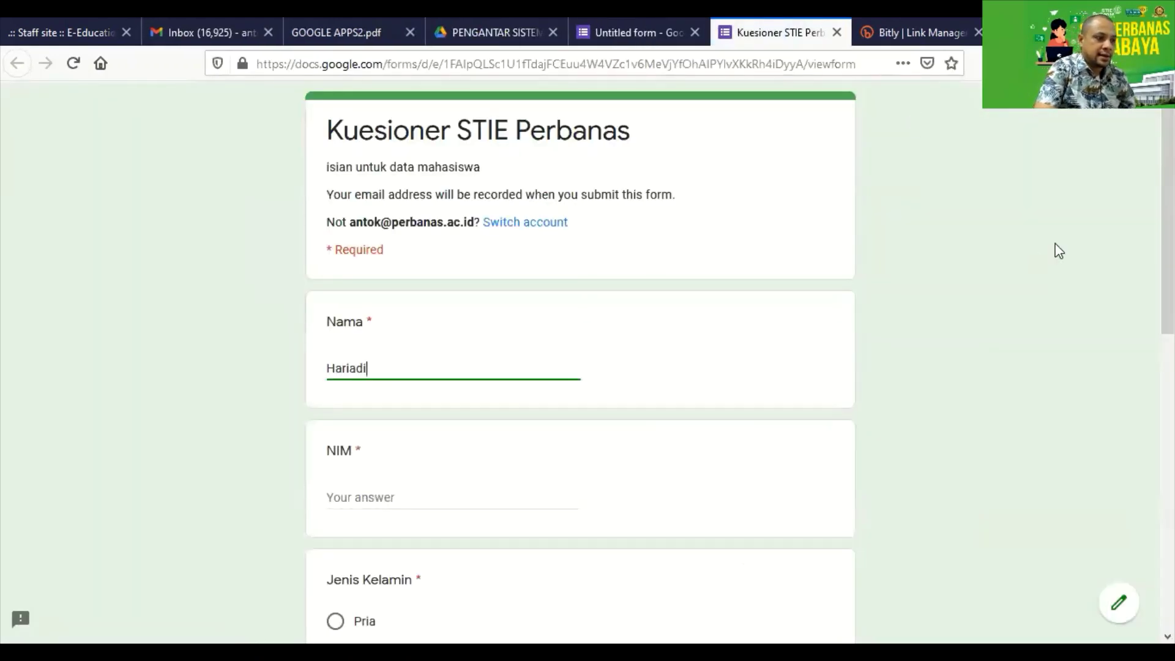
key("Tab")
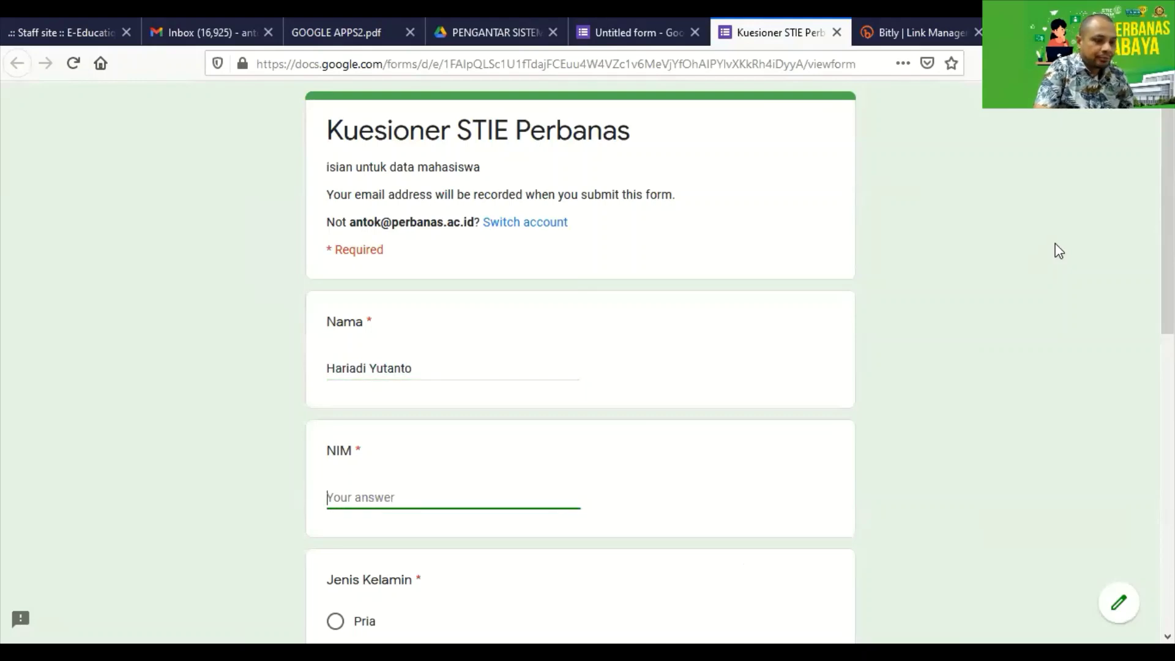
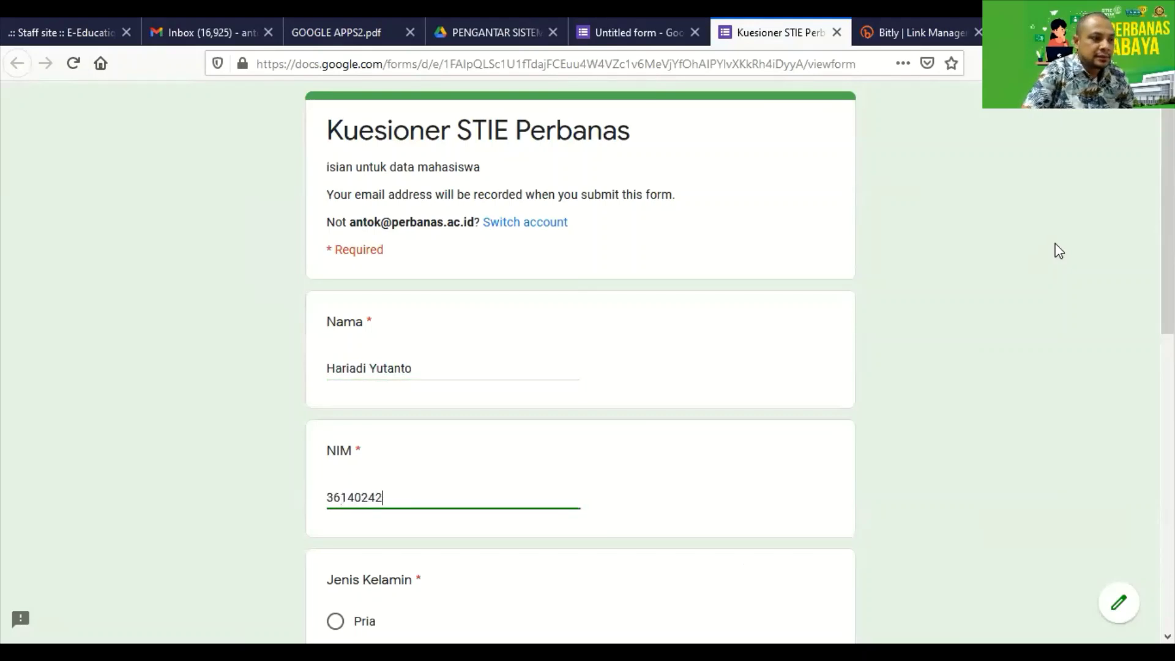
key("Tab")
scroll(894, 273, "down", 4)
left_click(337, 359)
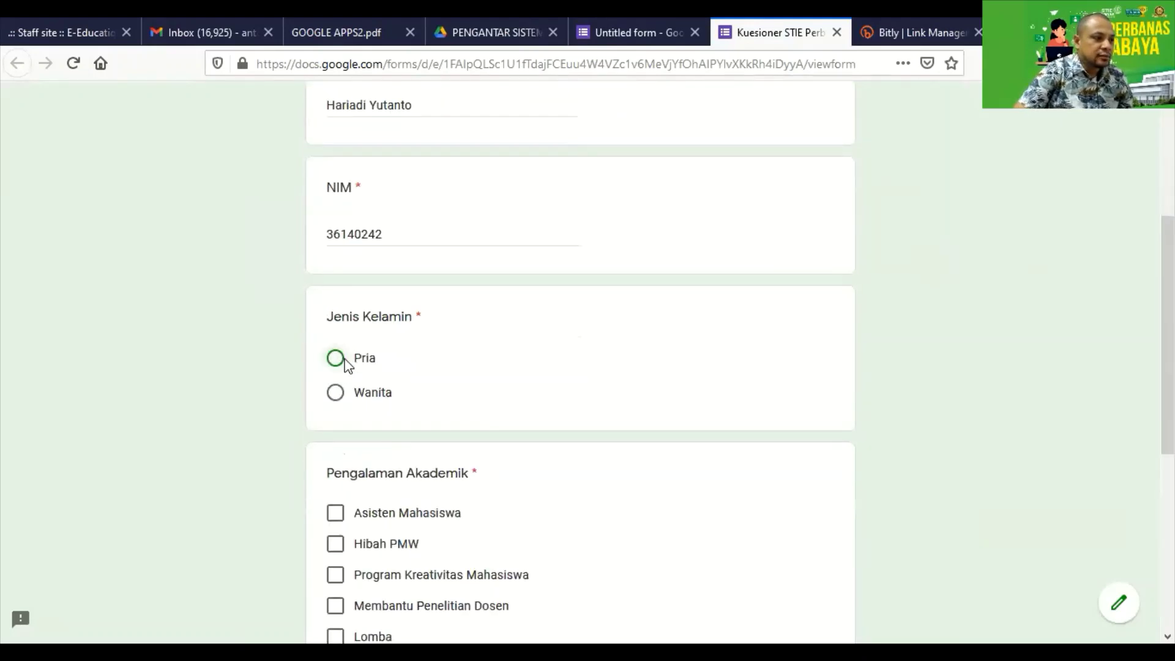
scroll(376, 379, "down", 3)
left_click(335, 337)
left_click(335, 368)
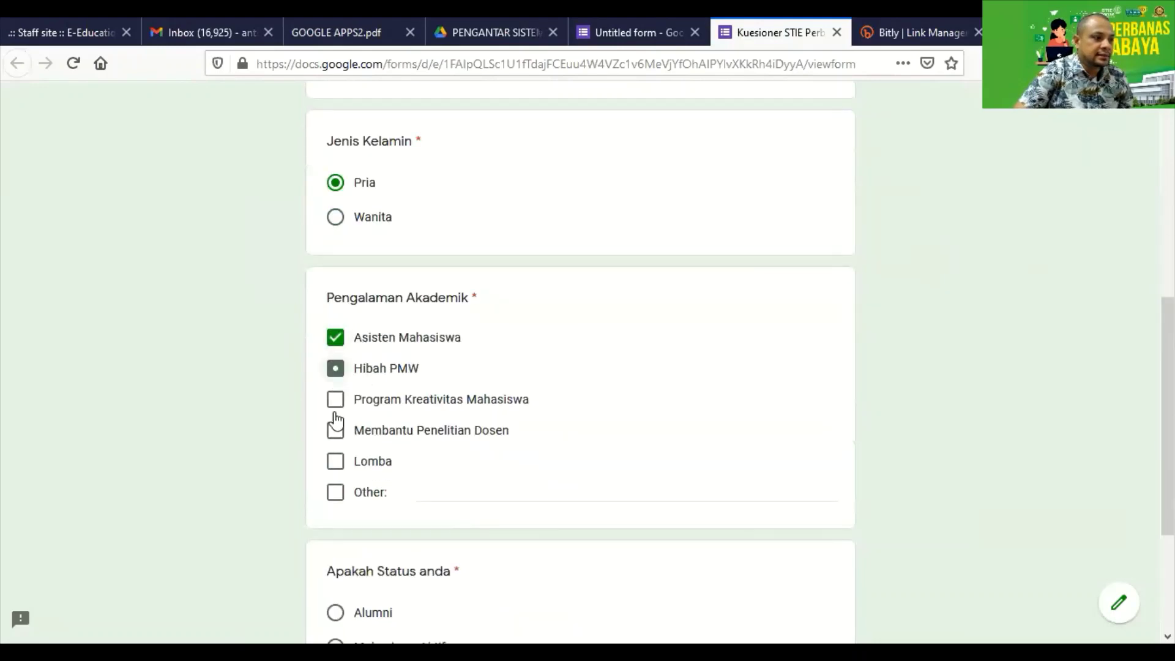
left_click(336, 461)
left_click(458, 490)
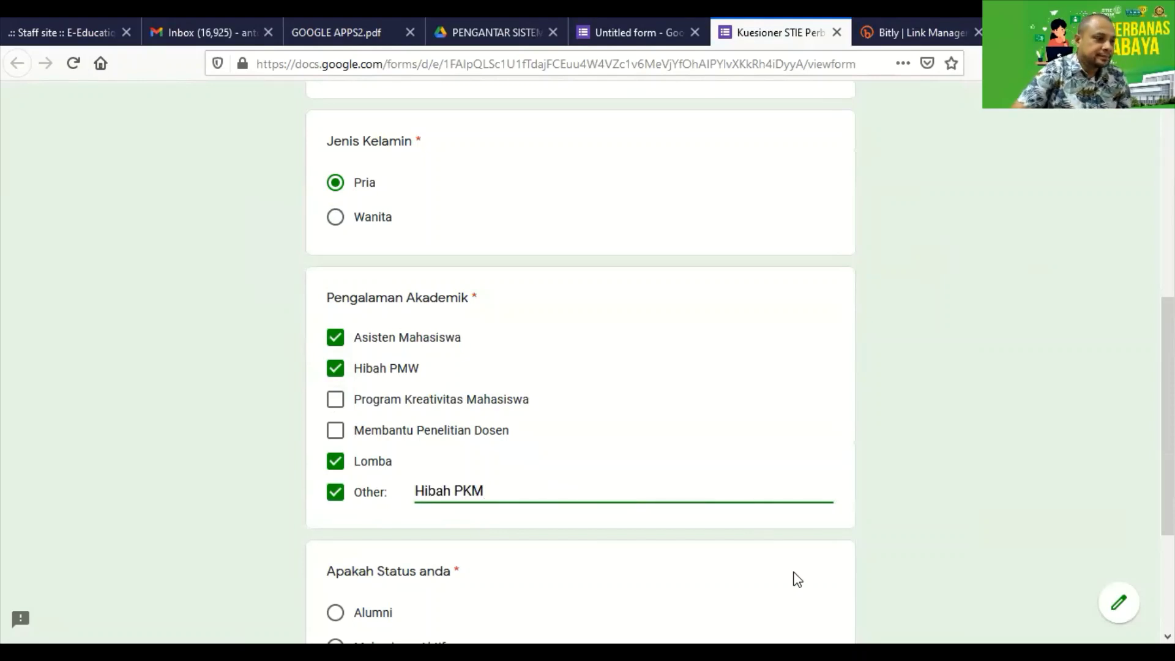
Choose Alumni as the status, reach the Survey Alumni section, then go back to the first section.
scroll(744, 566, "down", 3)
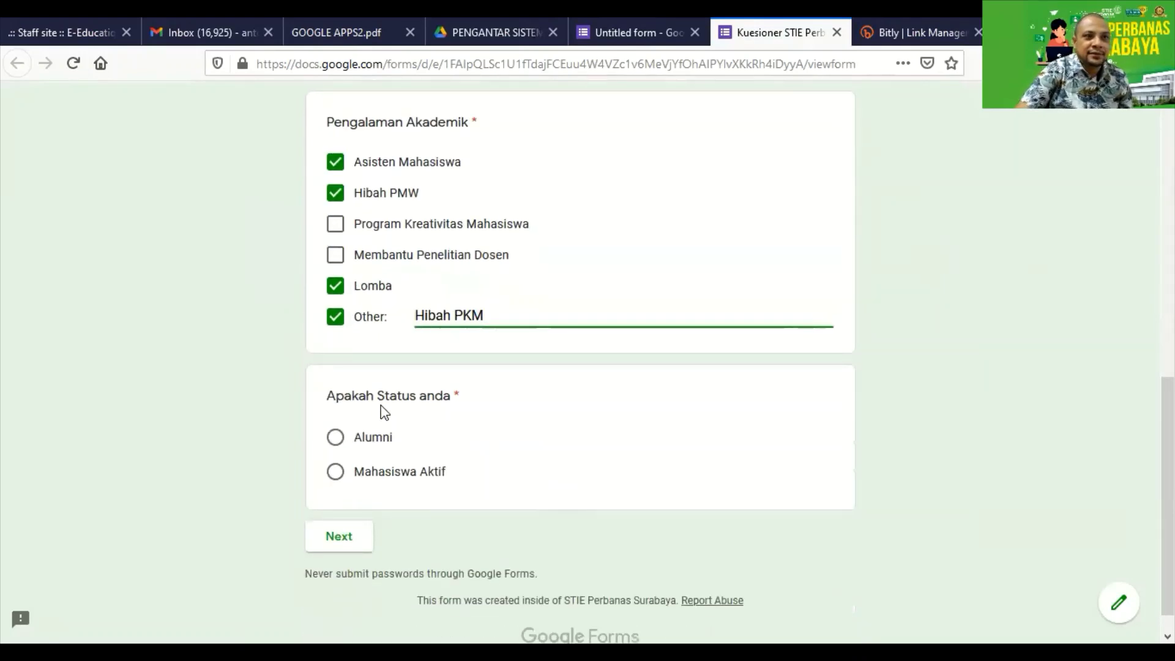
left_click(337, 438)
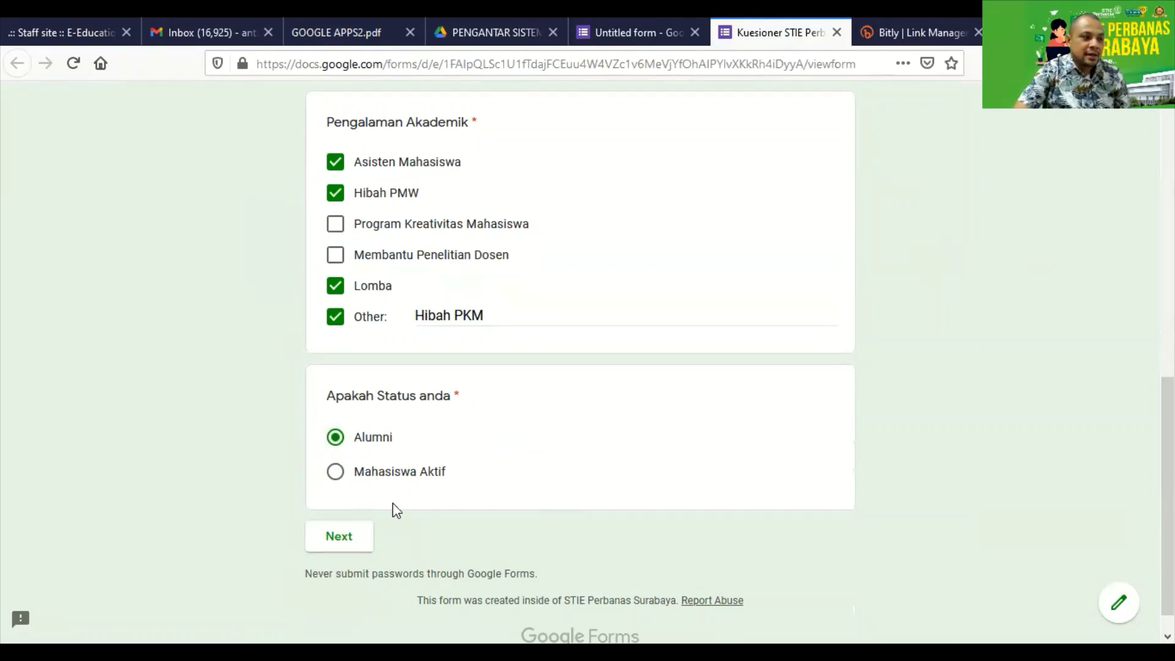
left_click(340, 541)
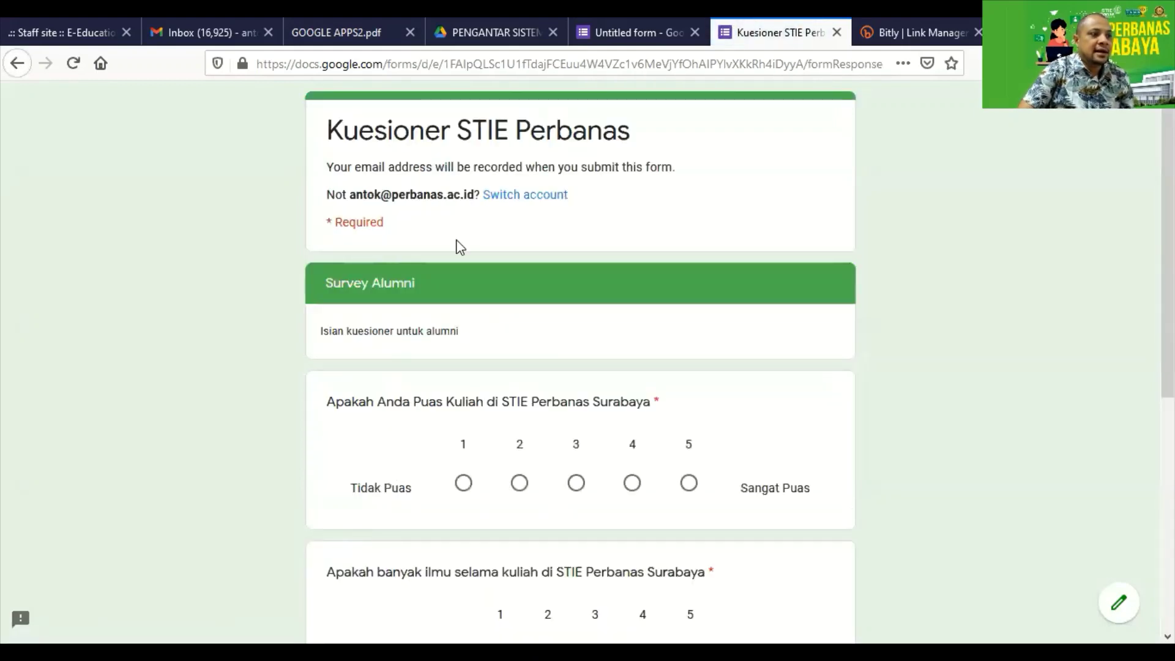
scroll(429, 282, "down", 3)
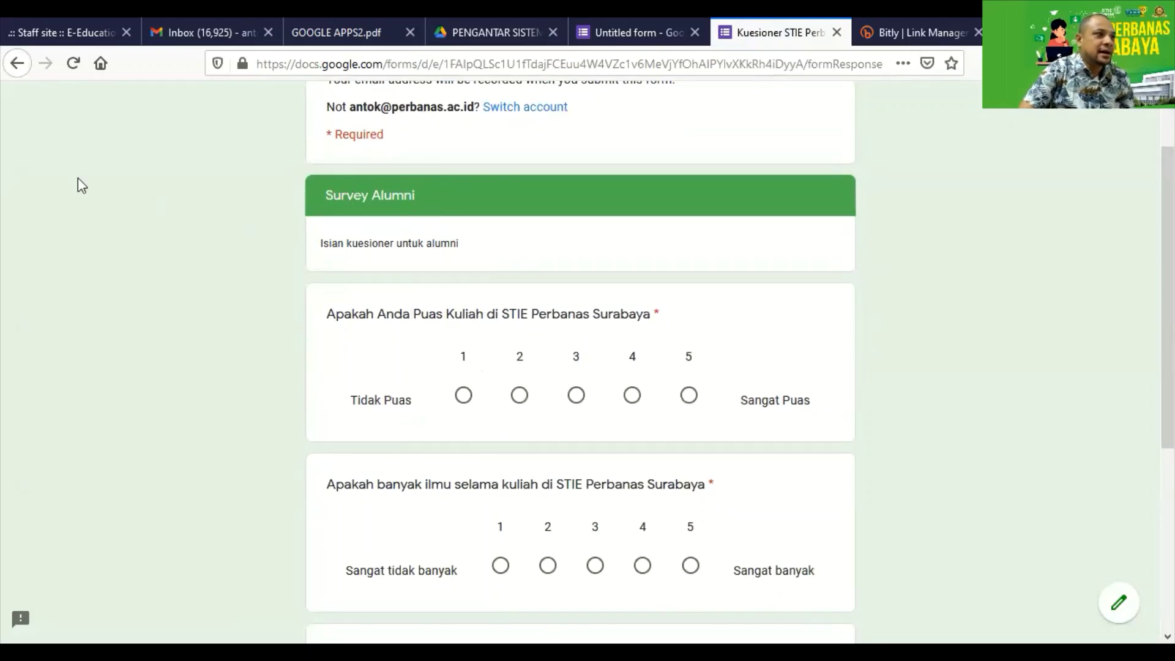
key("alt+Left")
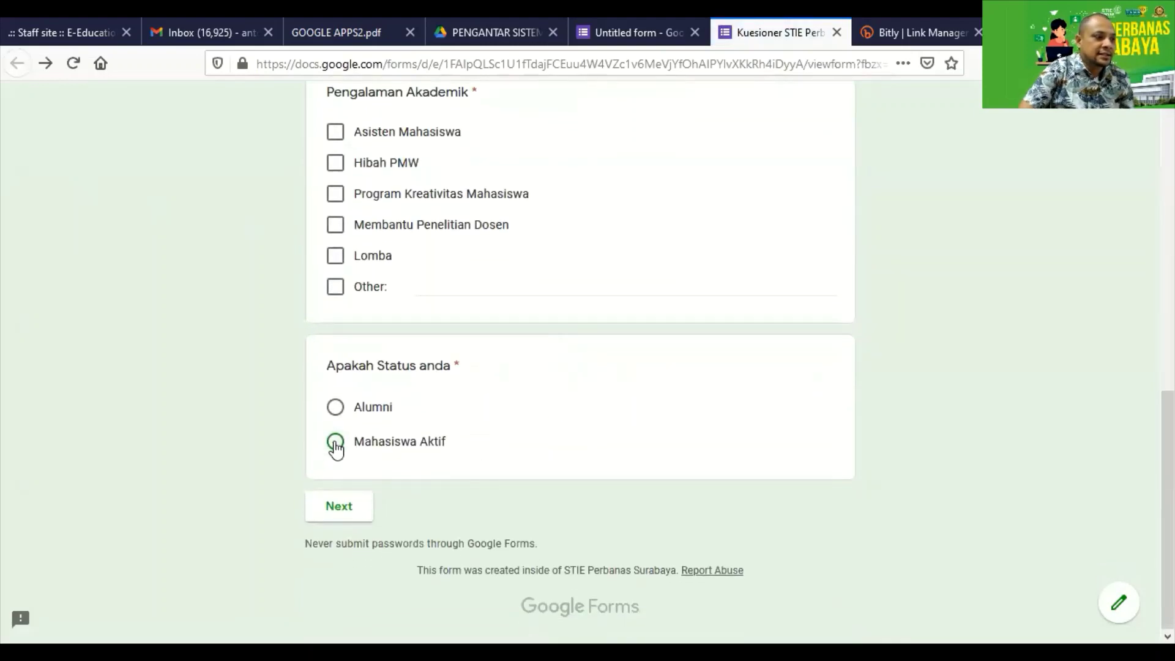
Restart the response and re-enter the sample name and student number.
left_click(335, 442)
key("alt+Left")
scroll(390, 423, "up", 1)
left_click(383, 368)
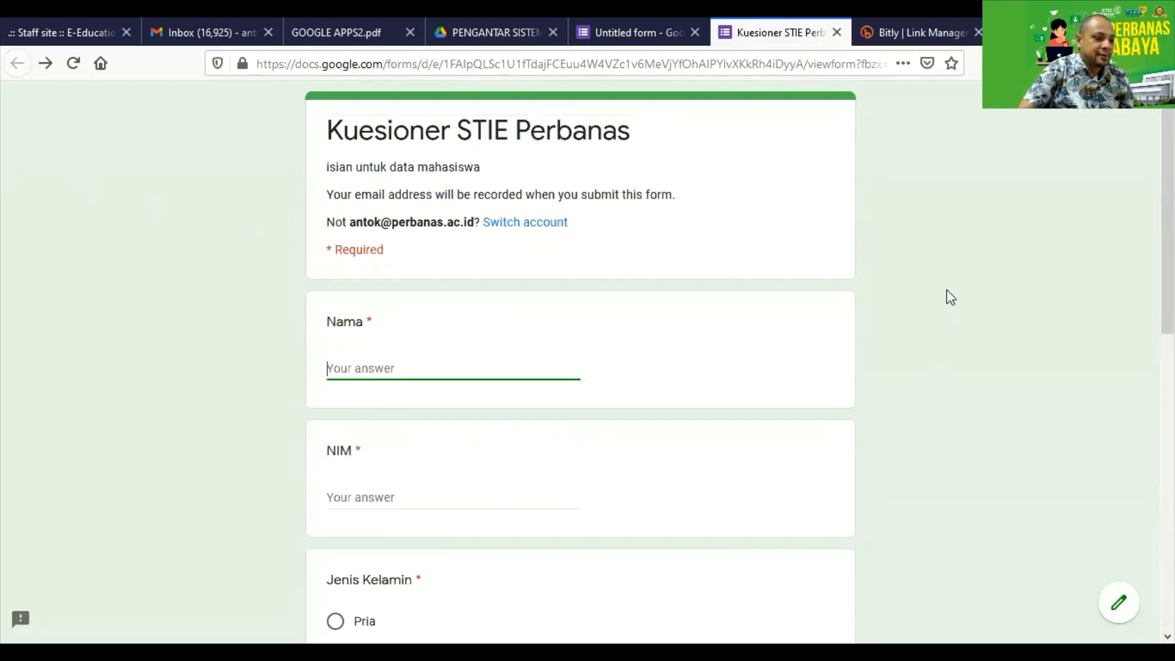
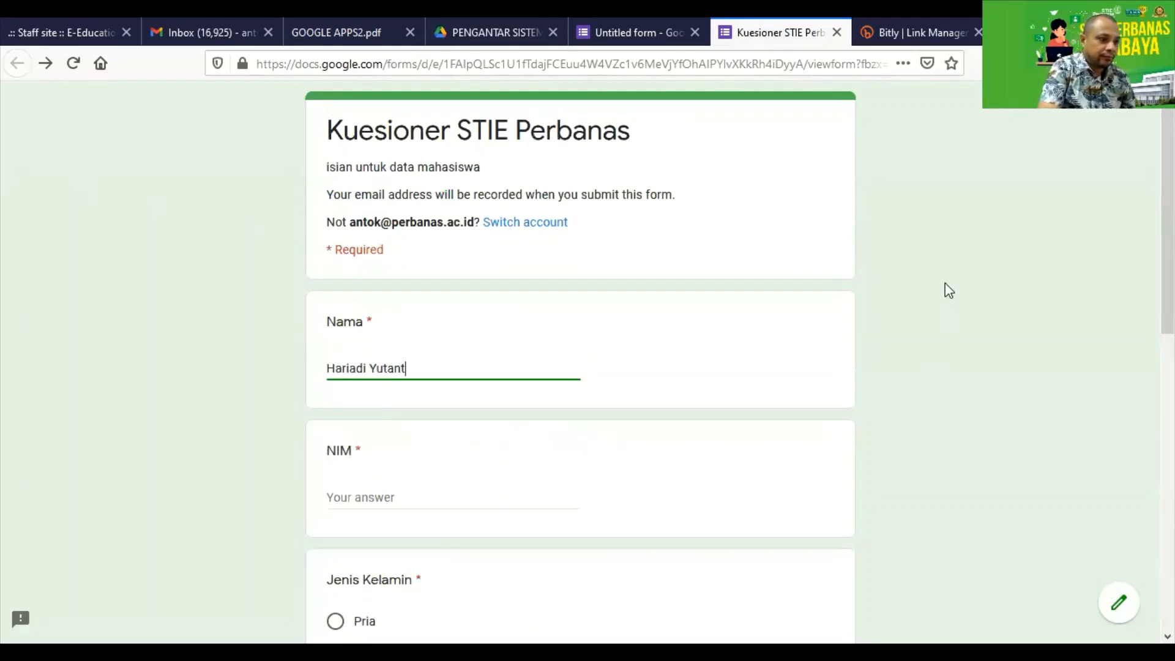
key("Tab")
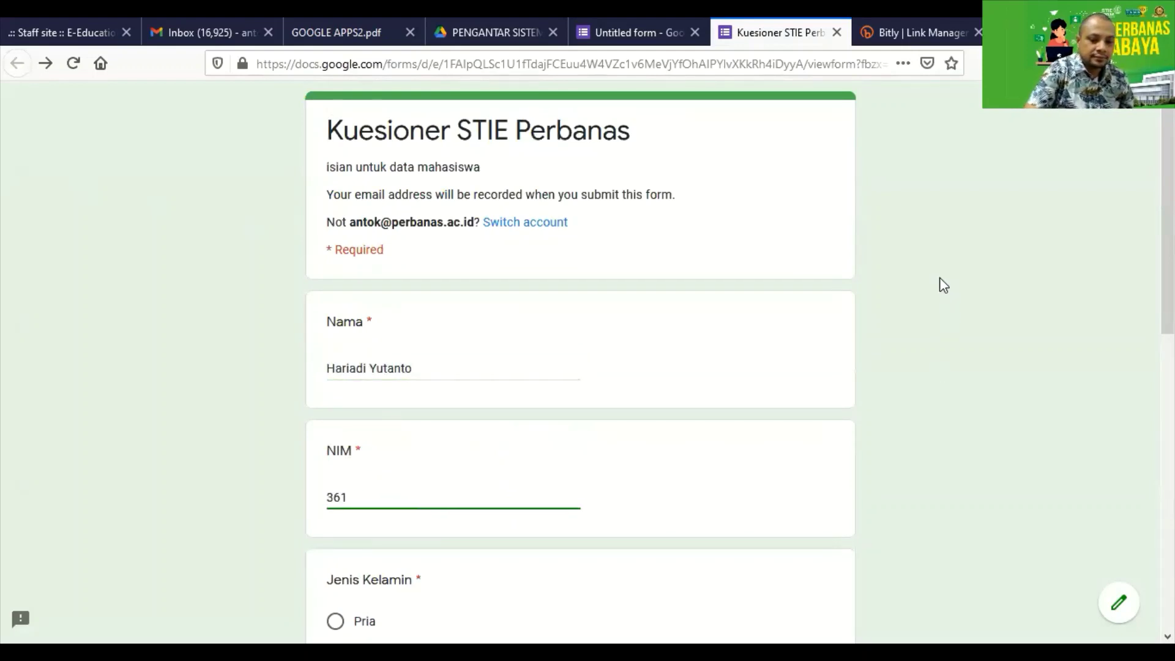
key("Tab")
Choose Pria, tick Asisten Mahasiswa, Hibah PMW and Lomba, then pick Mahasiswa Aktif and continue.
scroll(640, 336, "down", 3)
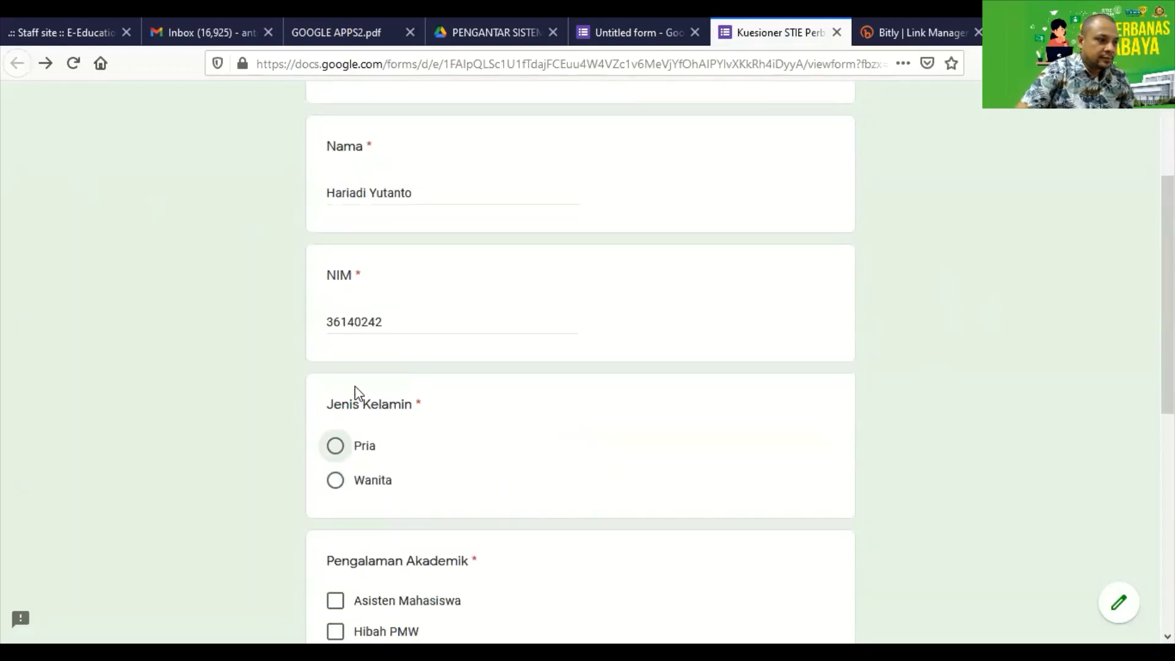
left_click(335, 445)
scroll(359, 472, "down", 4)
left_click(336, 337)
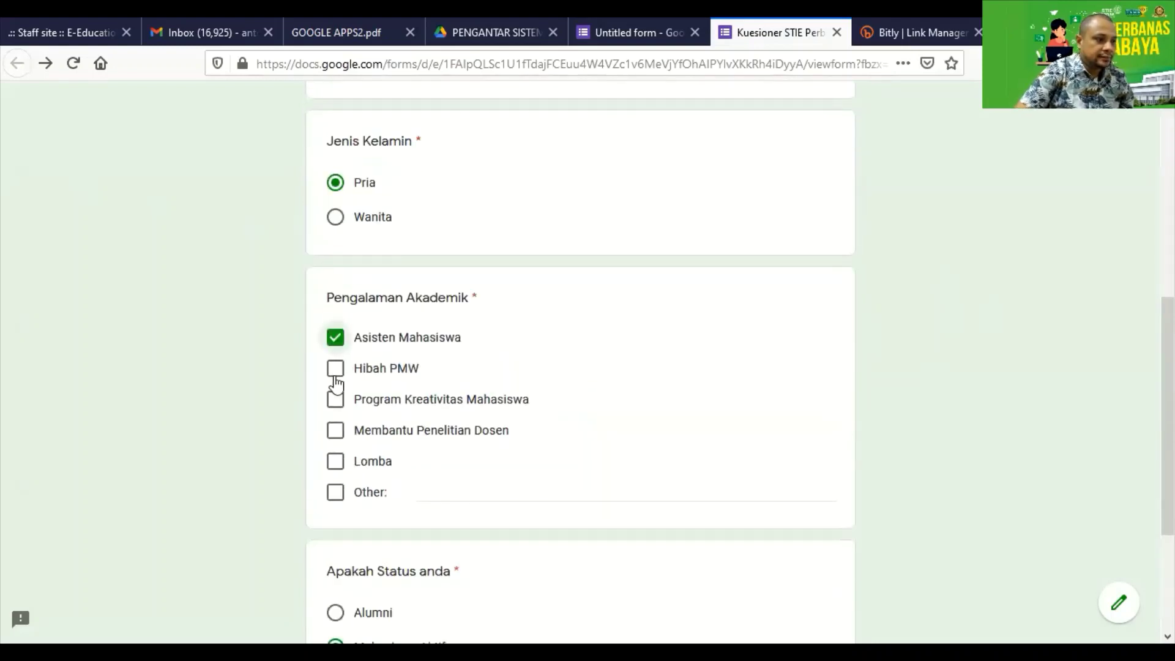
left_click(335, 369)
left_click(336, 459)
scroll(335, 460, "down", 3)
left_click(335, 464)
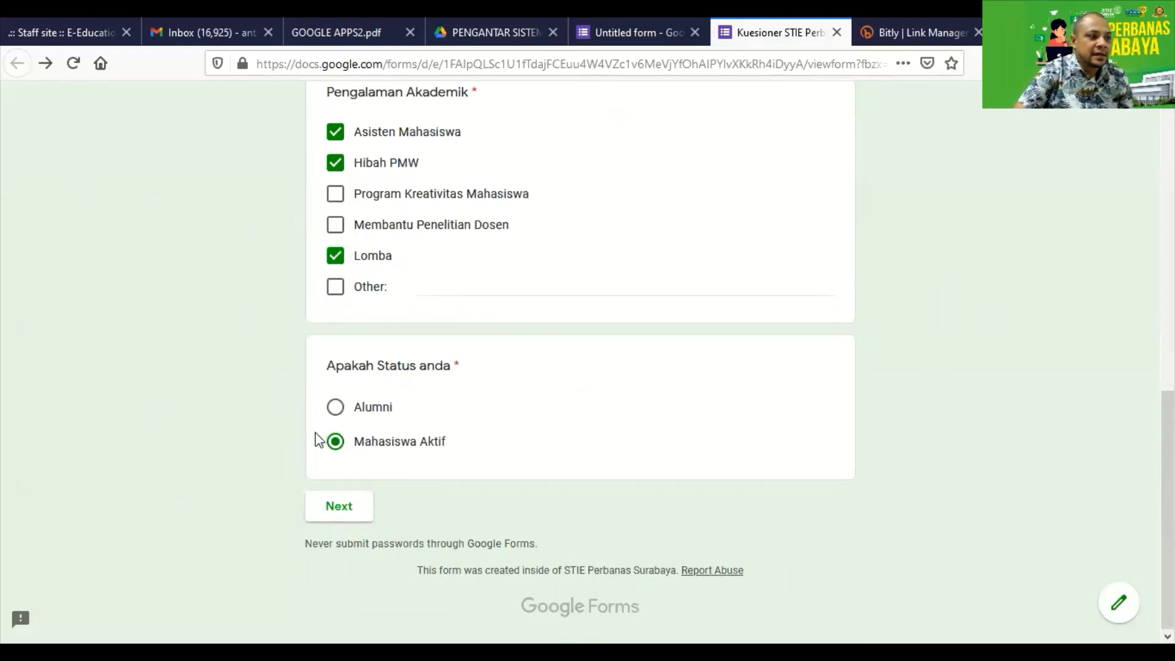
left_click(341, 507)
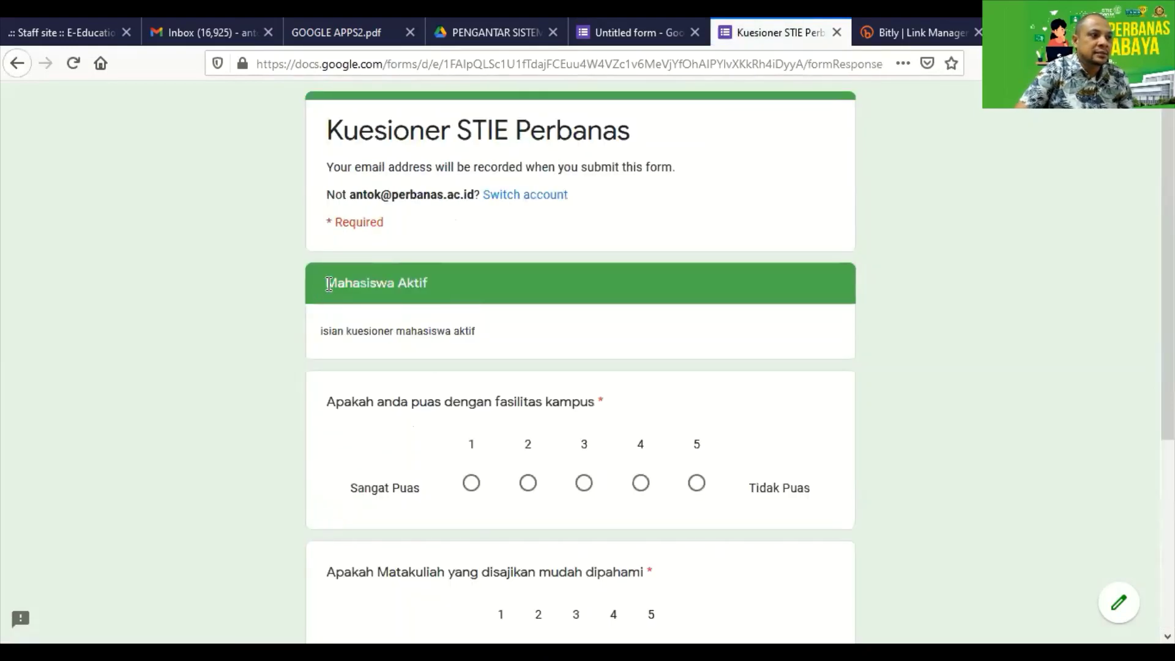
Check the Mahasiswa Aktif section title and first rating question, then return to the form editor.
left_click_drag(329, 284, 484, 280)
left_click_drag(320, 401, 634, 408)
scroll(634, 408, "down", 3)
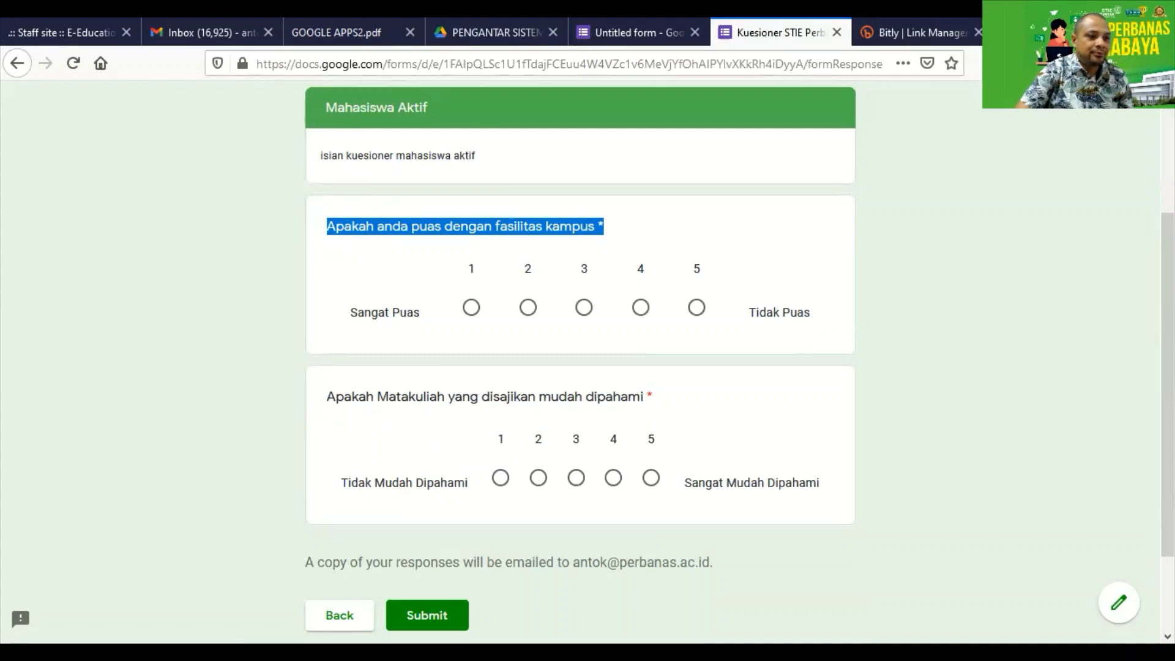
left_click(951, 256)
scroll(502, 307, "up", 2)
scroll(501, 304, "up", 2)
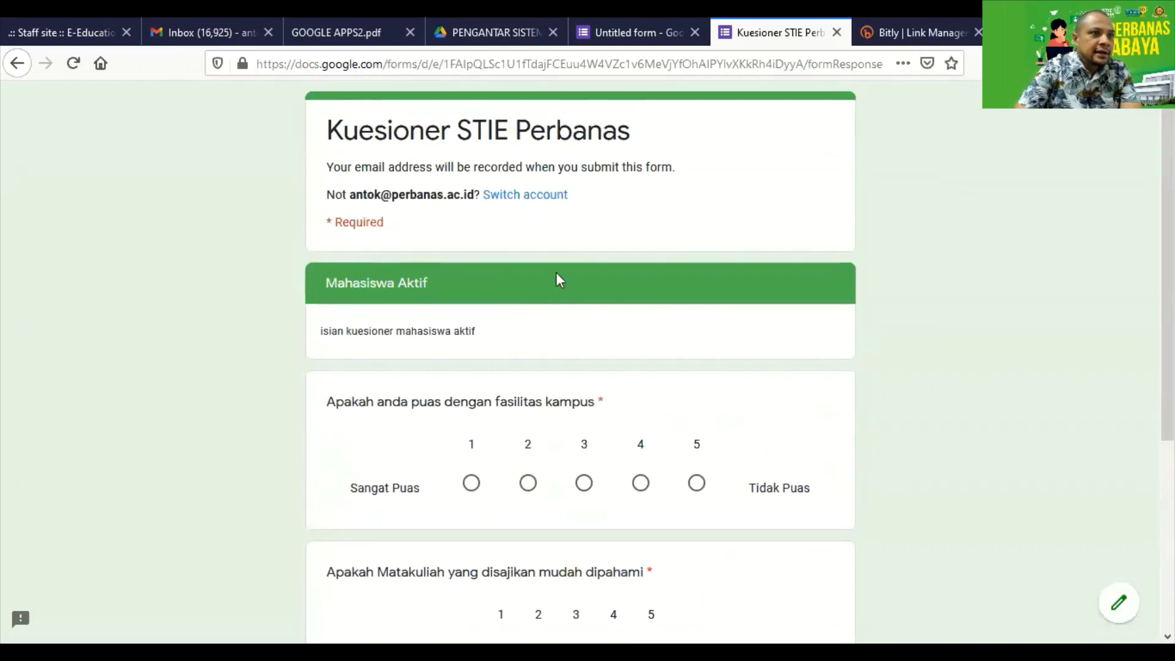
left_click(619, 31)
left_click(779, 33)
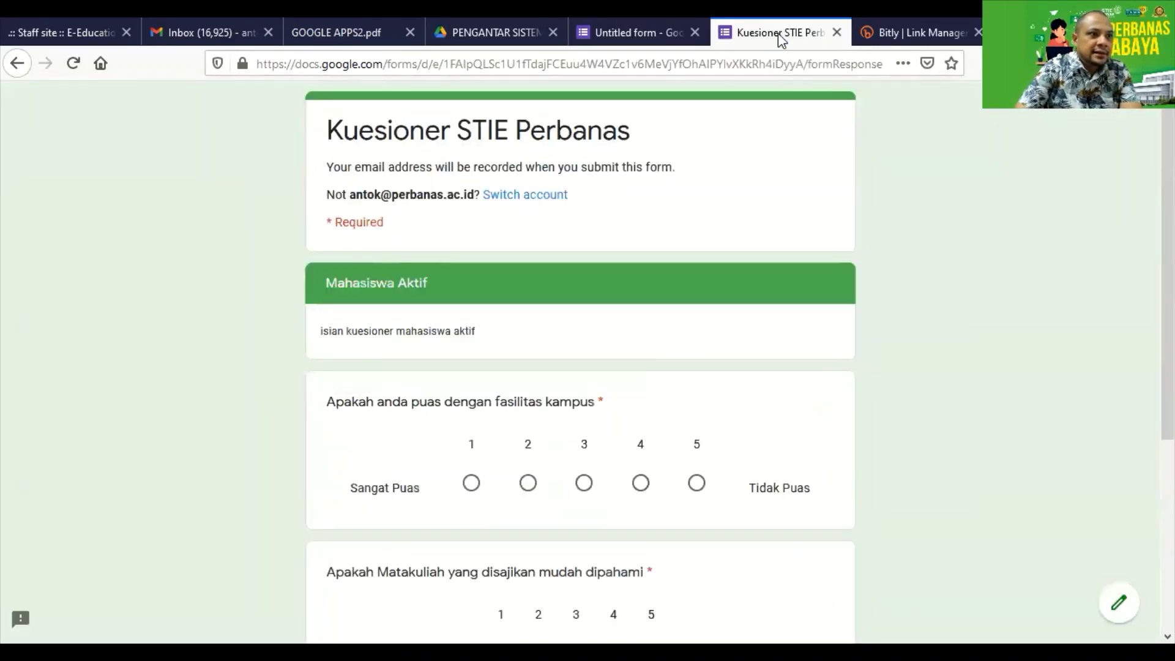
left_click(607, 35)
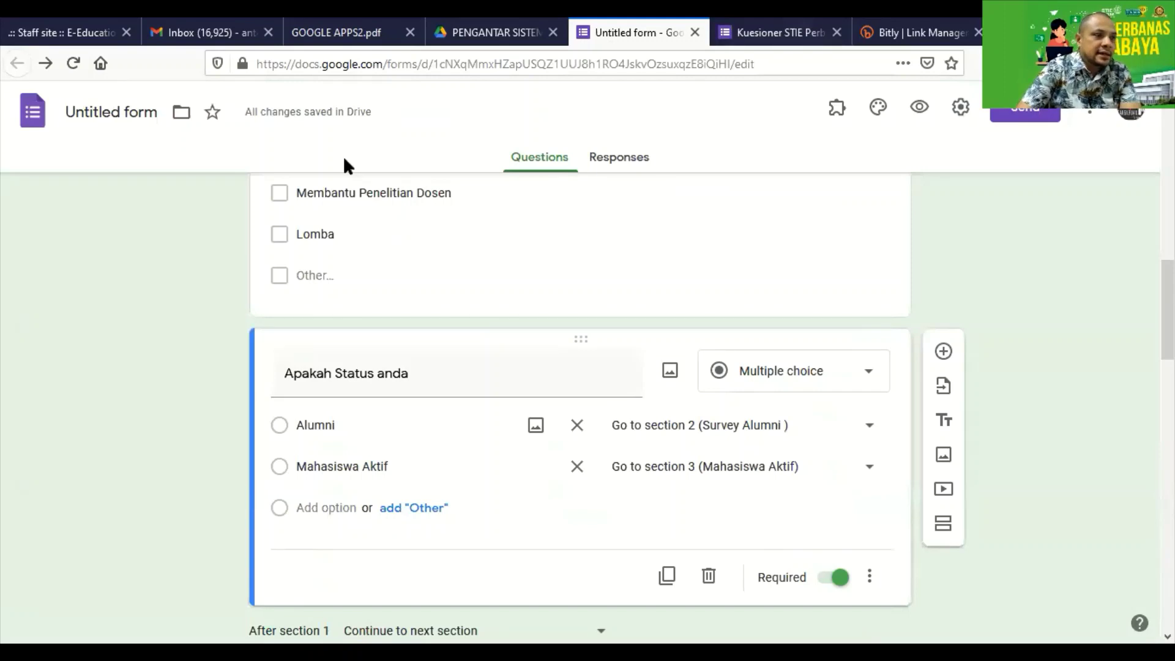
Copy the shortened forms.gle link from the Send form dialog, close it, and switch to Bitly.
left_click(163, 113)
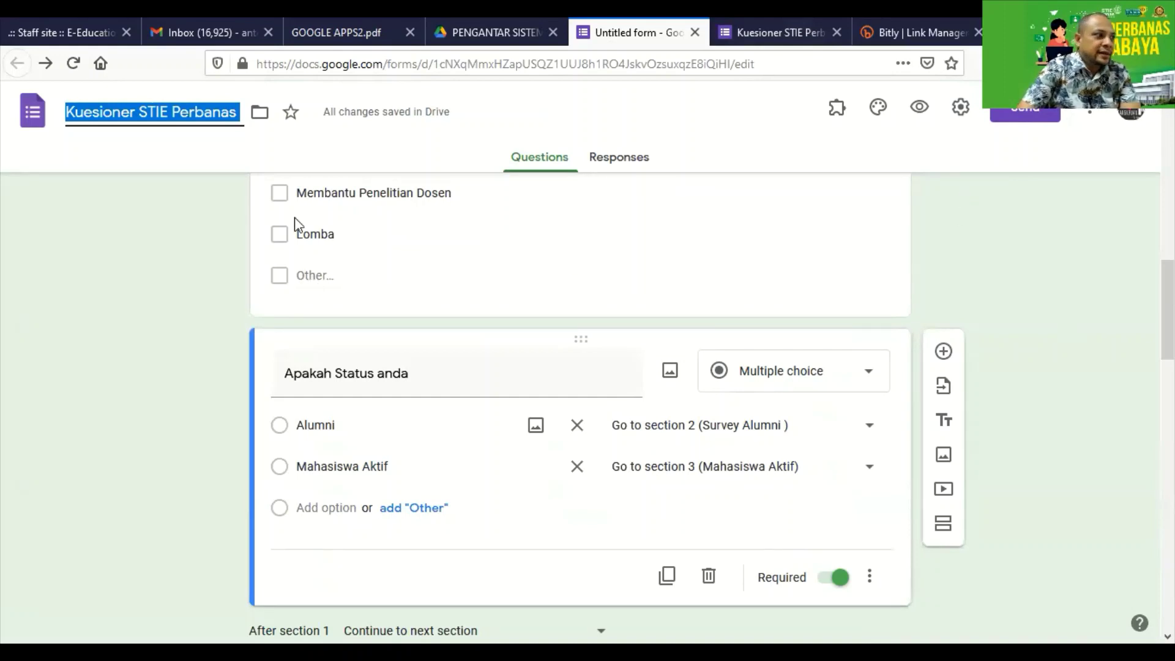
left_click(995, 115)
left_click(499, 245)
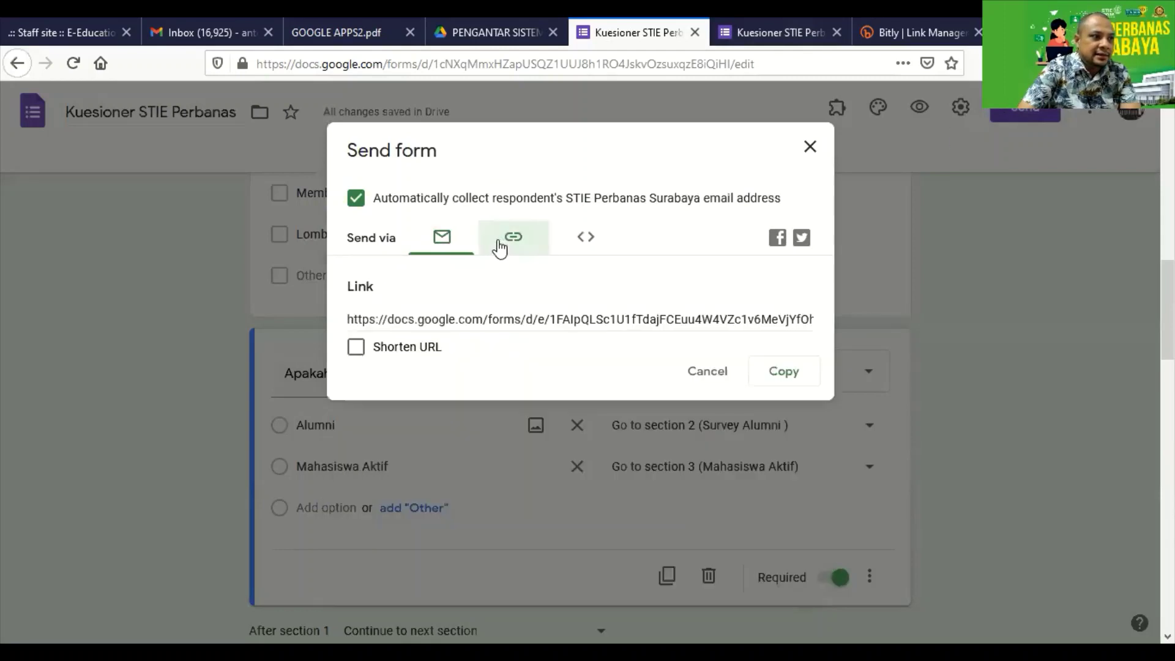
left_click(799, 382)
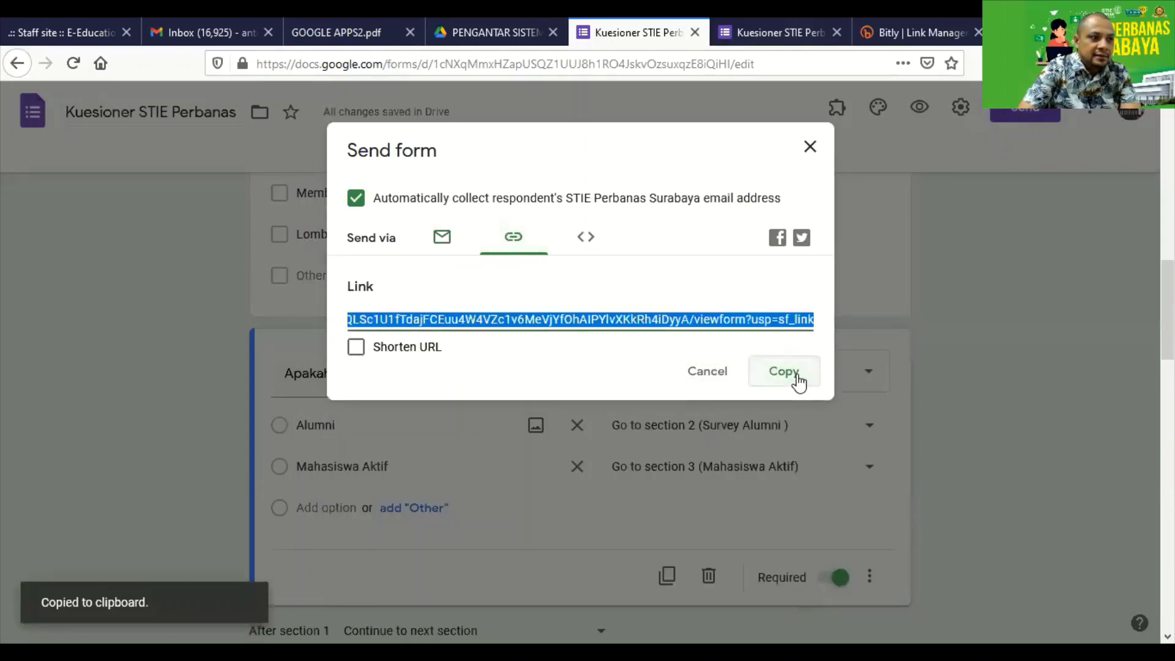
left_click(430, 352)
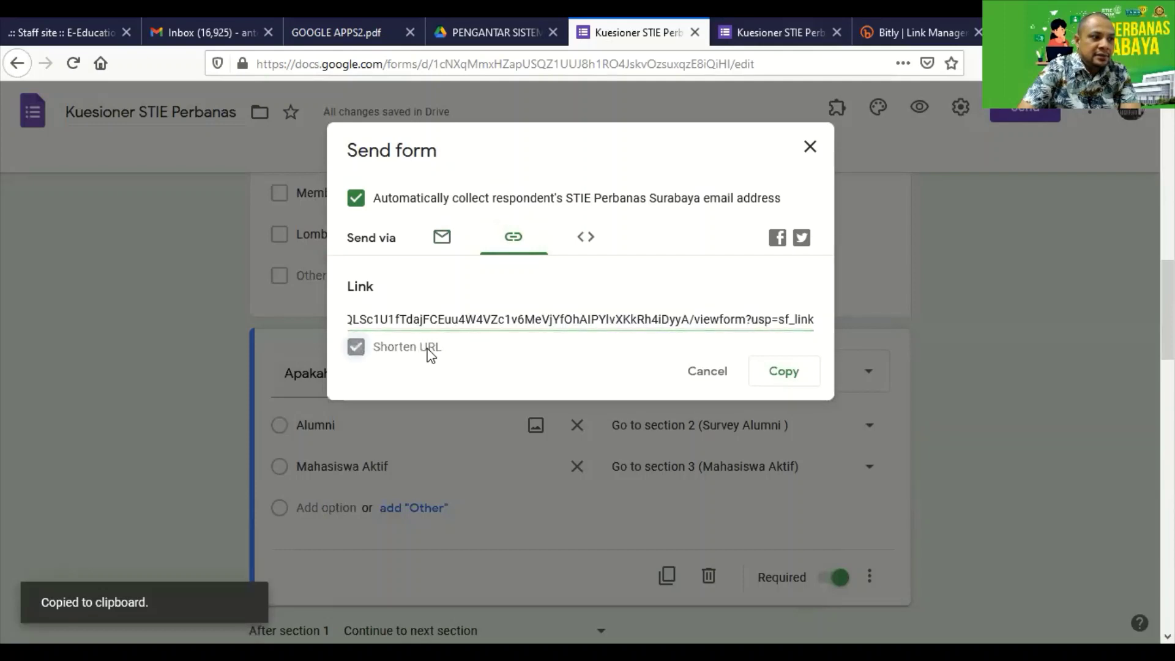
left_click(788, 372)
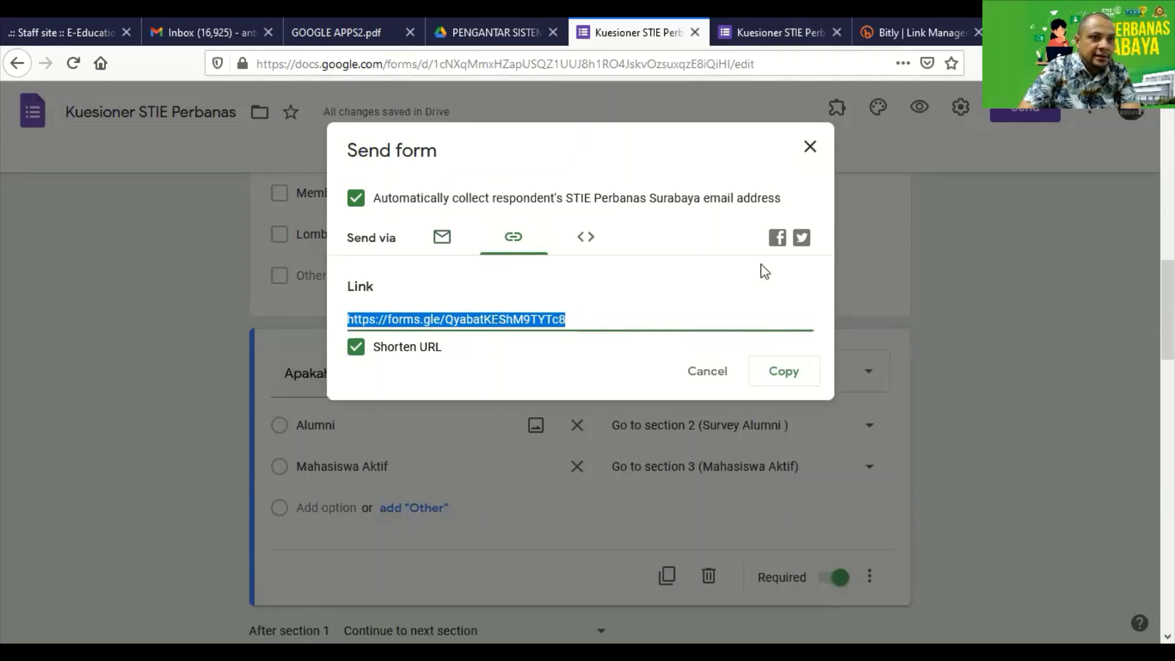
left_click(809, 147)
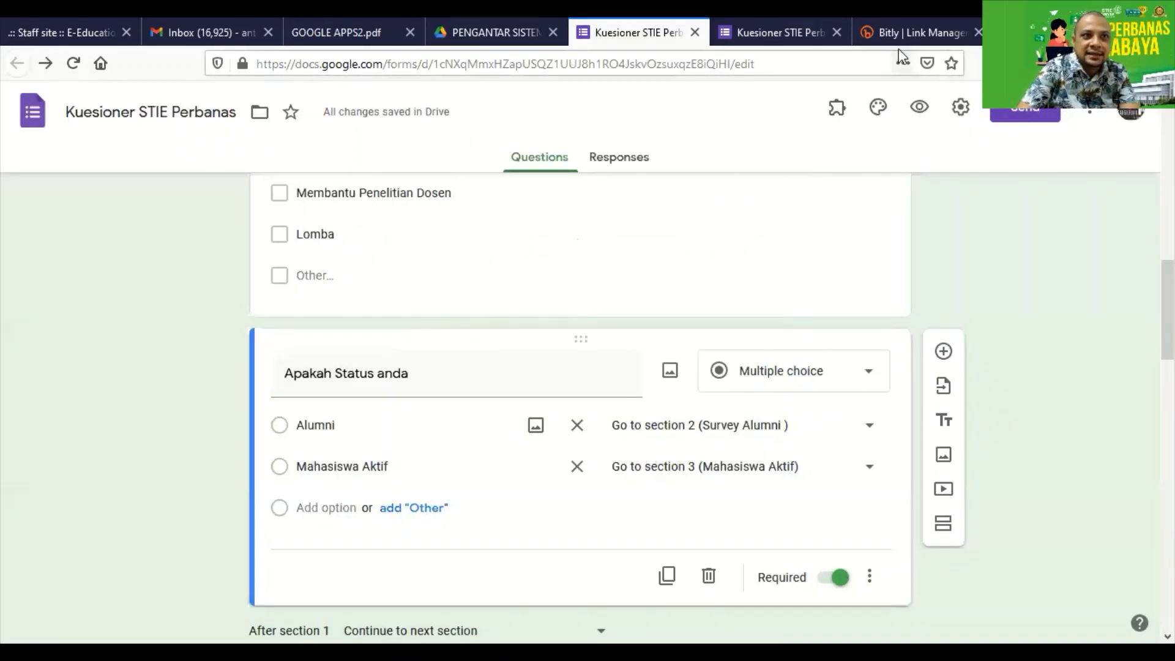
left_click(906, 32)
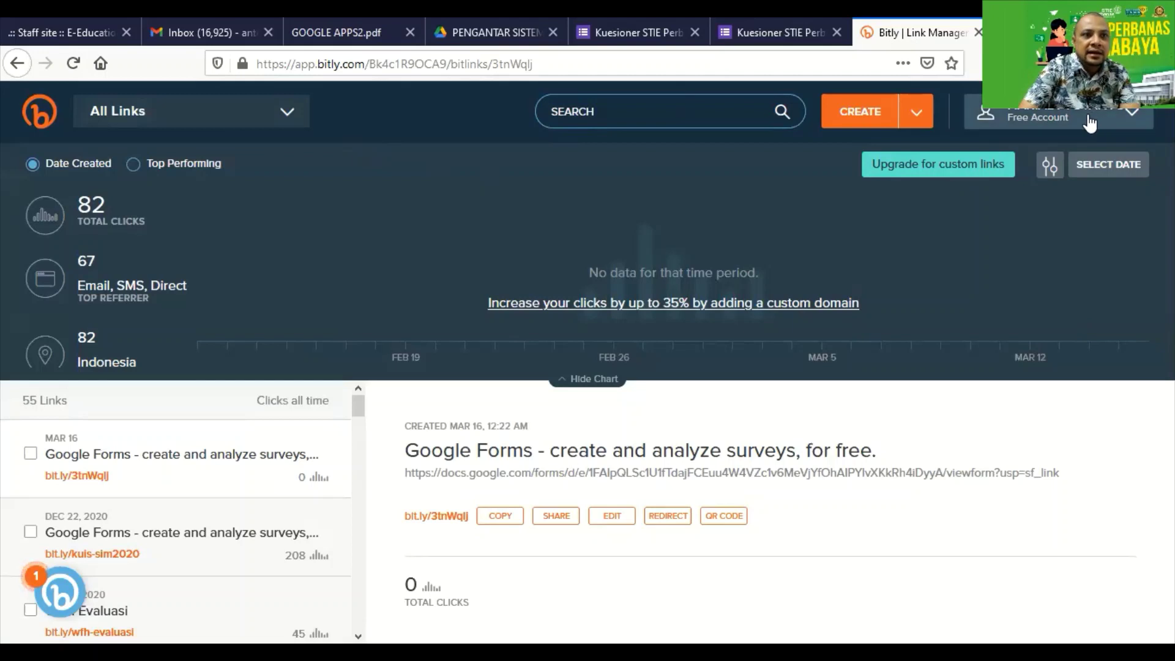
Create a new Bitly link from the pasted forms.gle URL, producing bit.ly/38KBm0t.
left_click(917, 121)
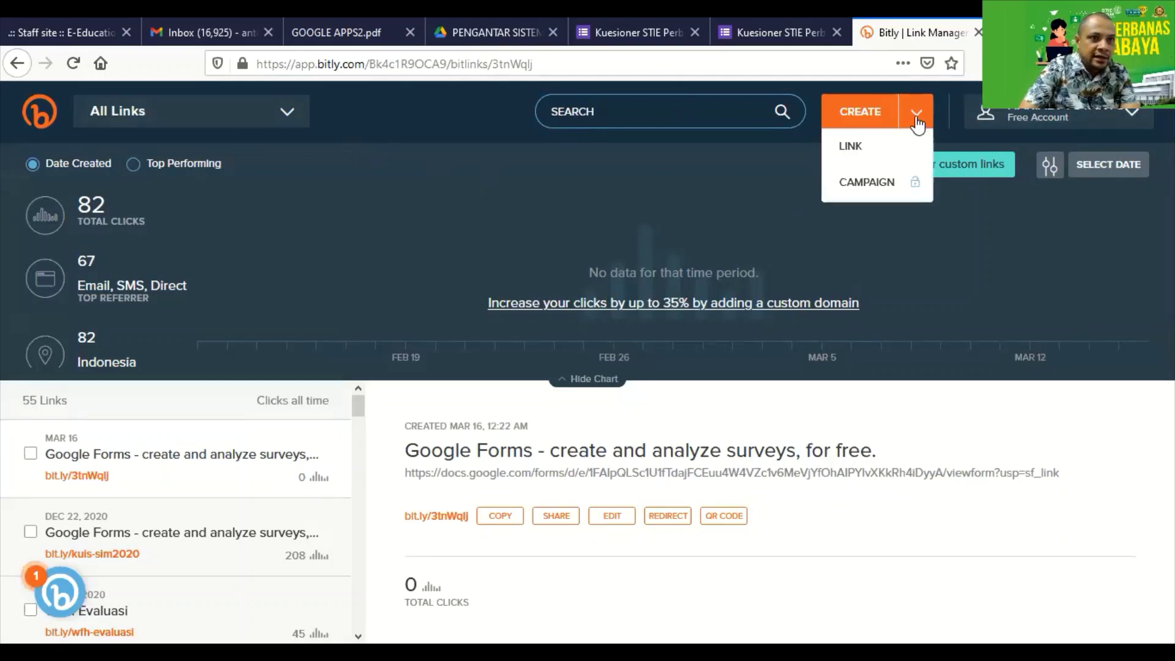
left_click(917, 123)
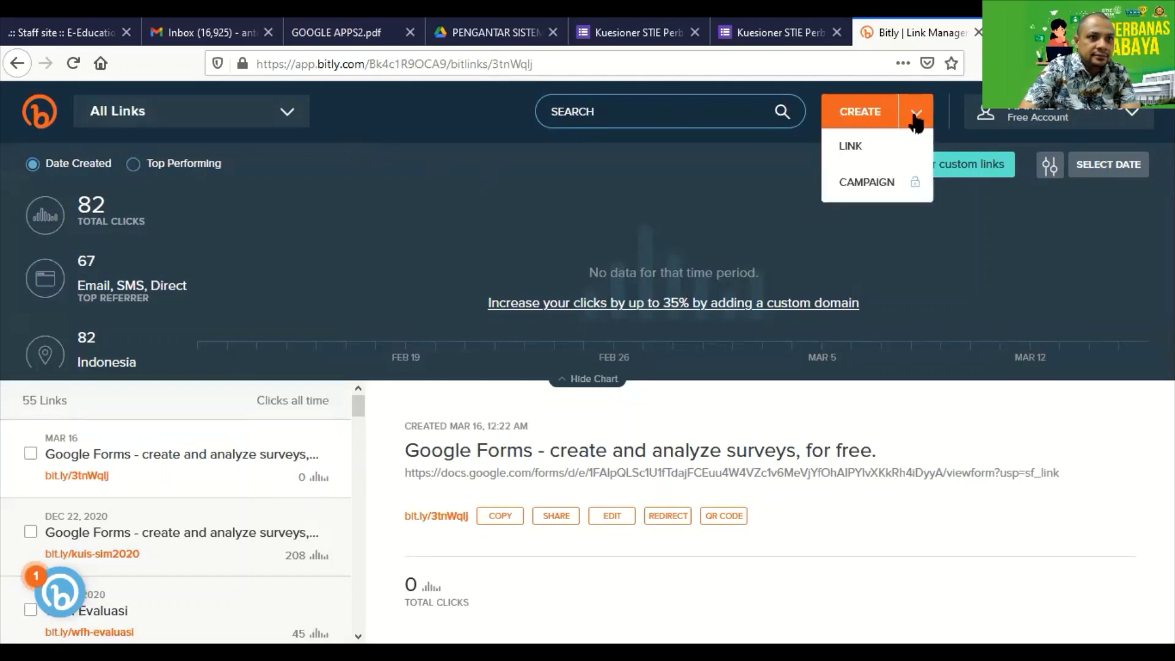
mouse_move(908, 109)
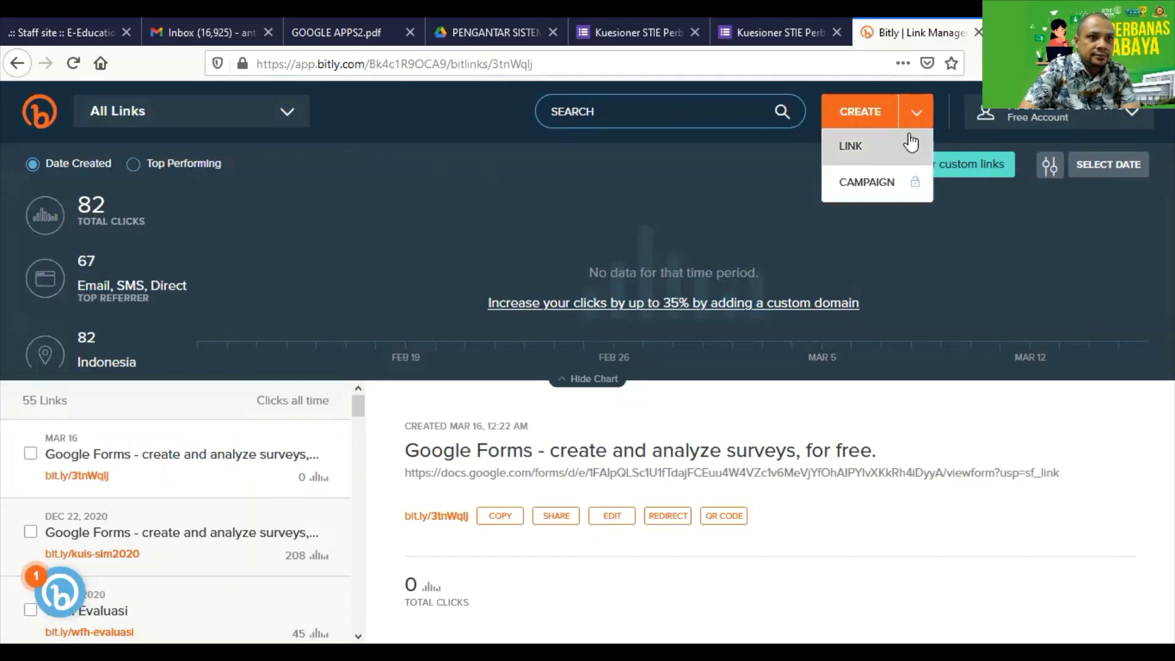
left_click(911, 144)
left_click(999, 240)
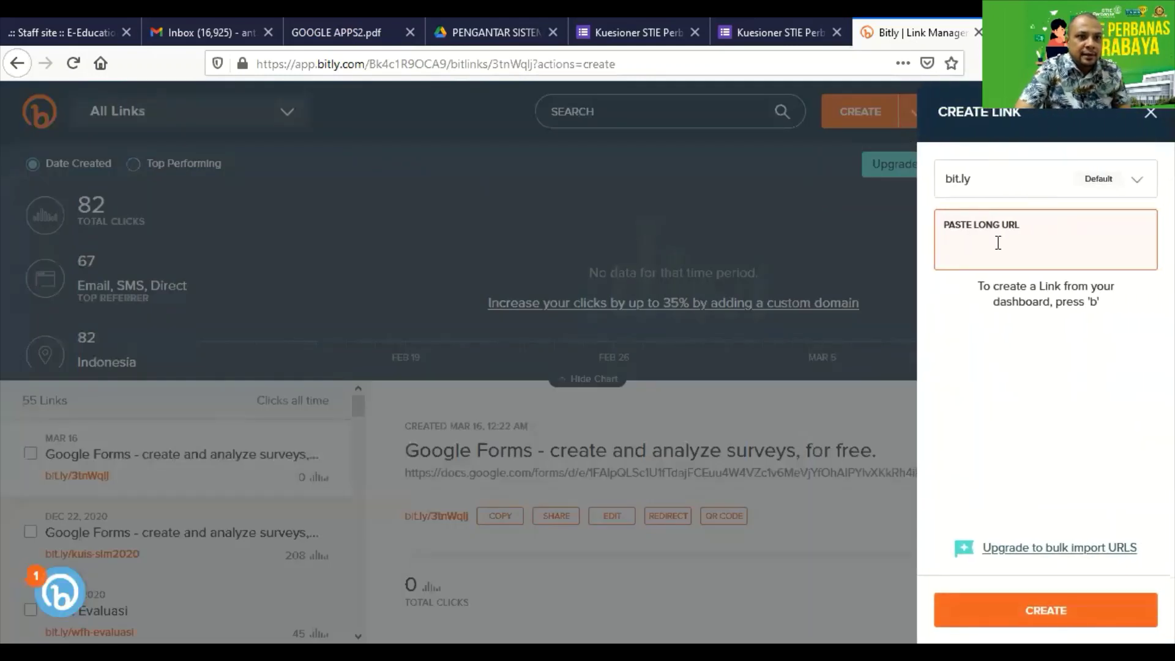
key("ctrl+v")
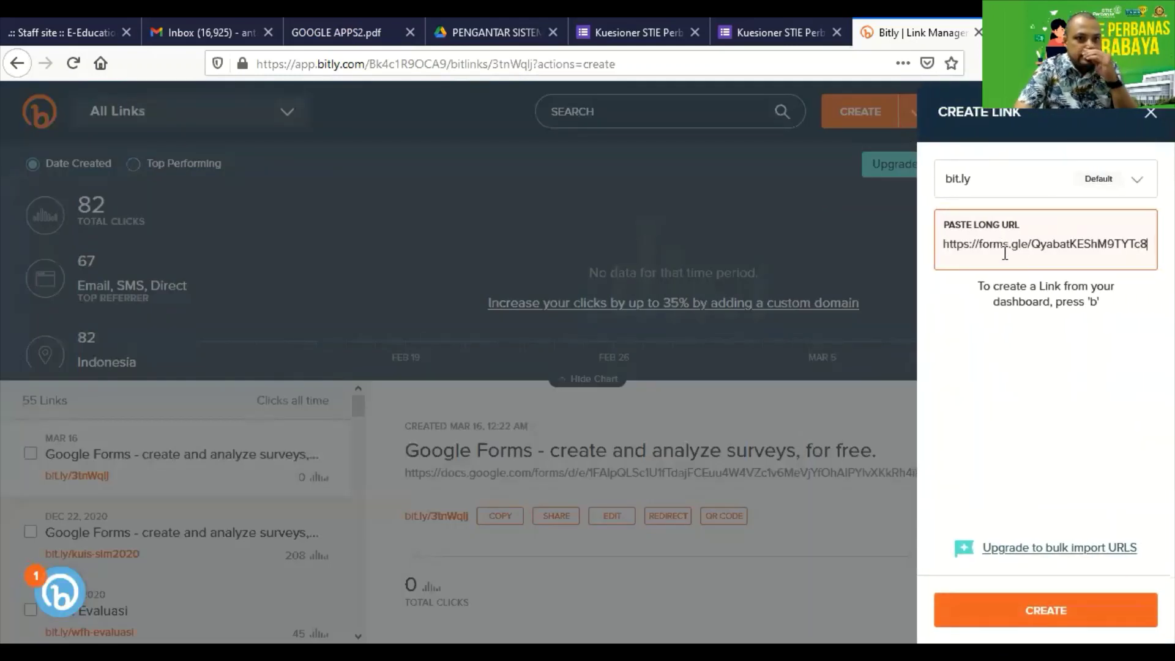
key("Return")
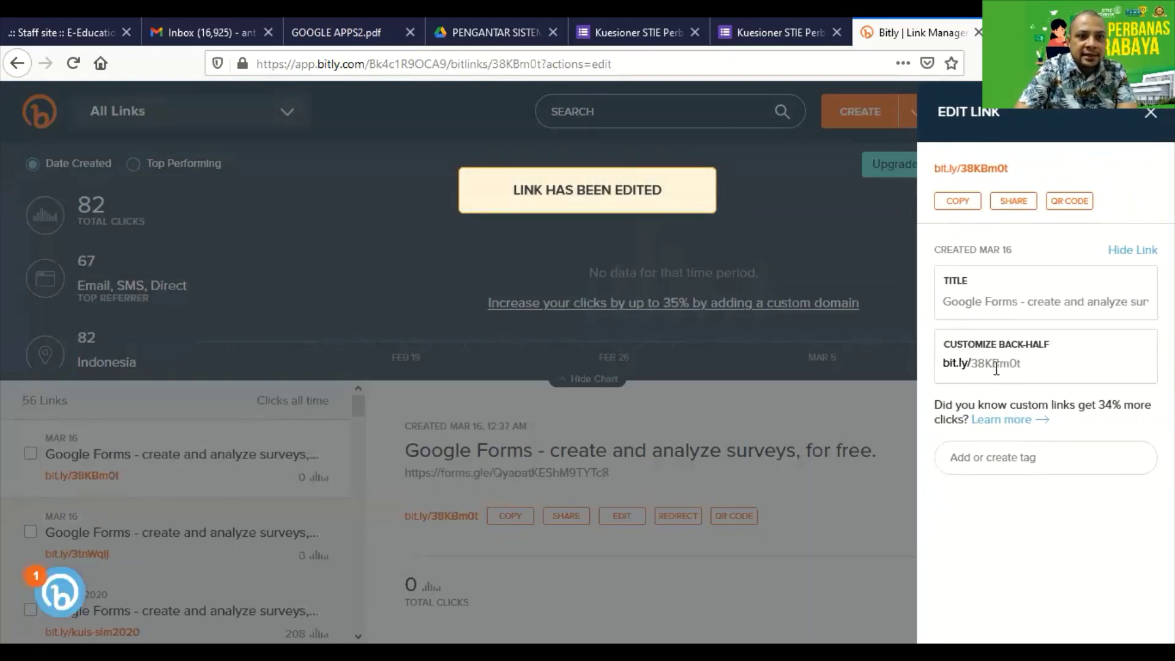
Replace the link's Google Forms title with 'Kuesioner PSI kelas FA1'.
left_click_drag(974, 365, 1038, 364)
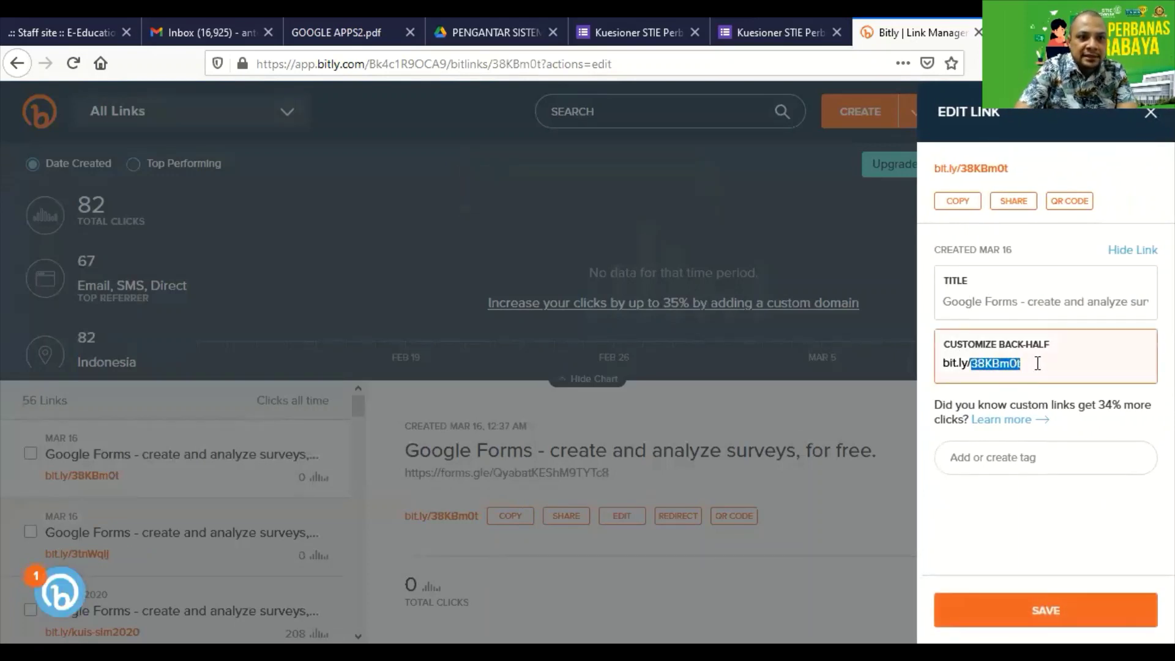
left_click(975, 303)
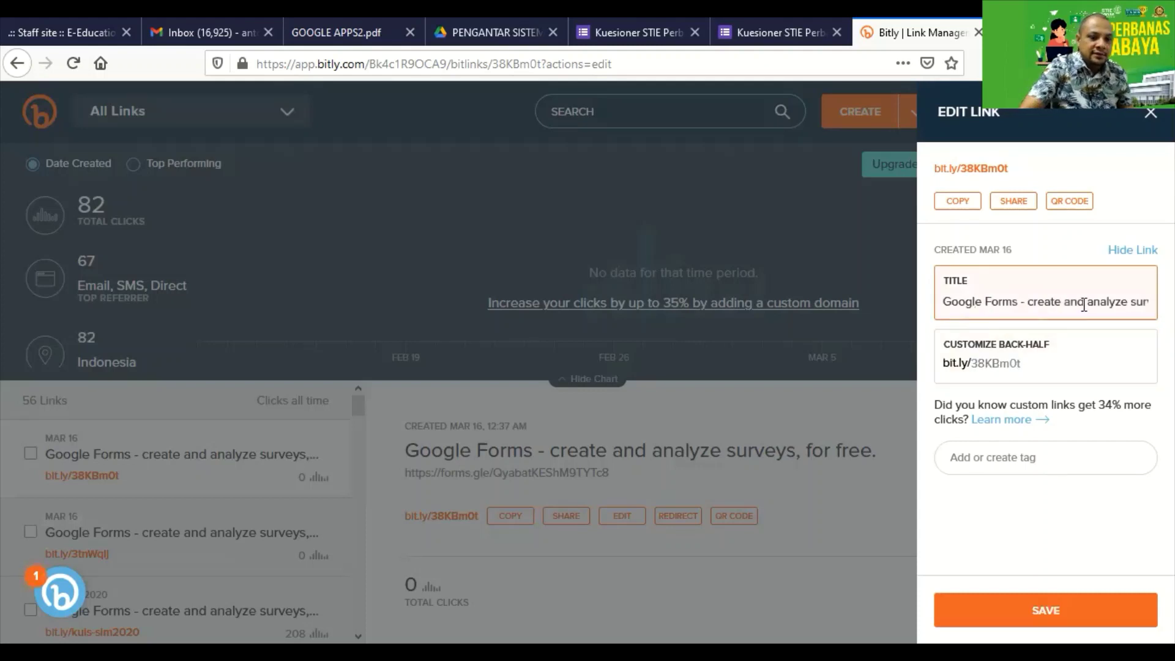
key("End")
key("shift+Home")
key("BackSpace")
type("Isia")
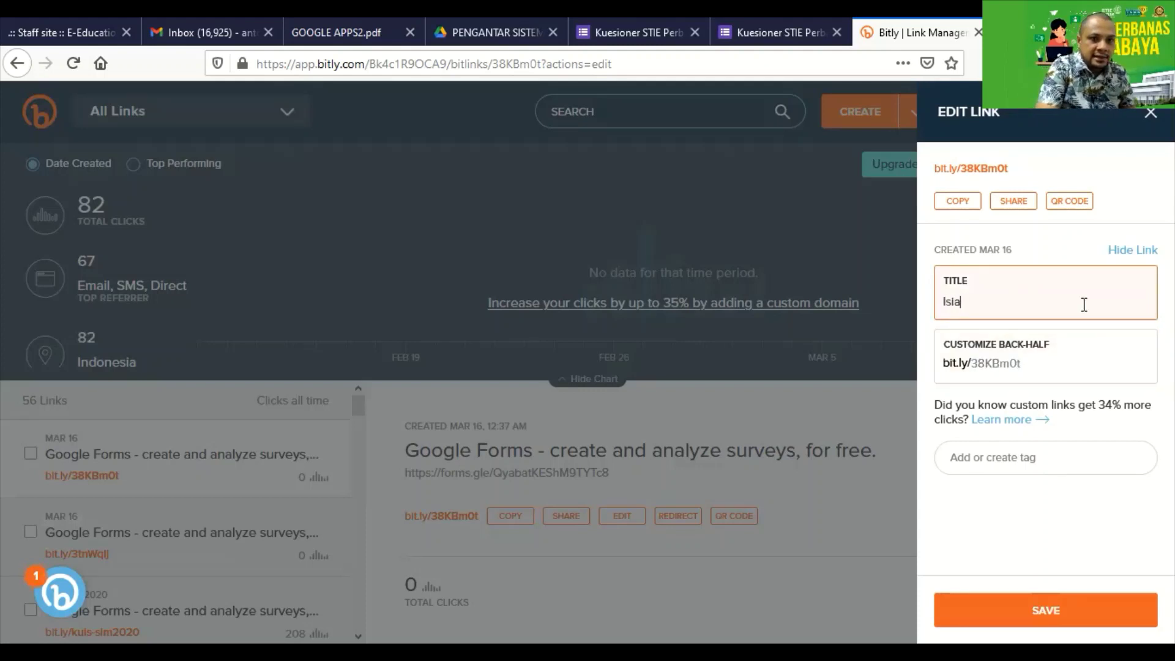
type("n")
key("BackSpace")
key("BackSpace")
key("BackSpace")
key("BackSpace")
key("BackSpace")
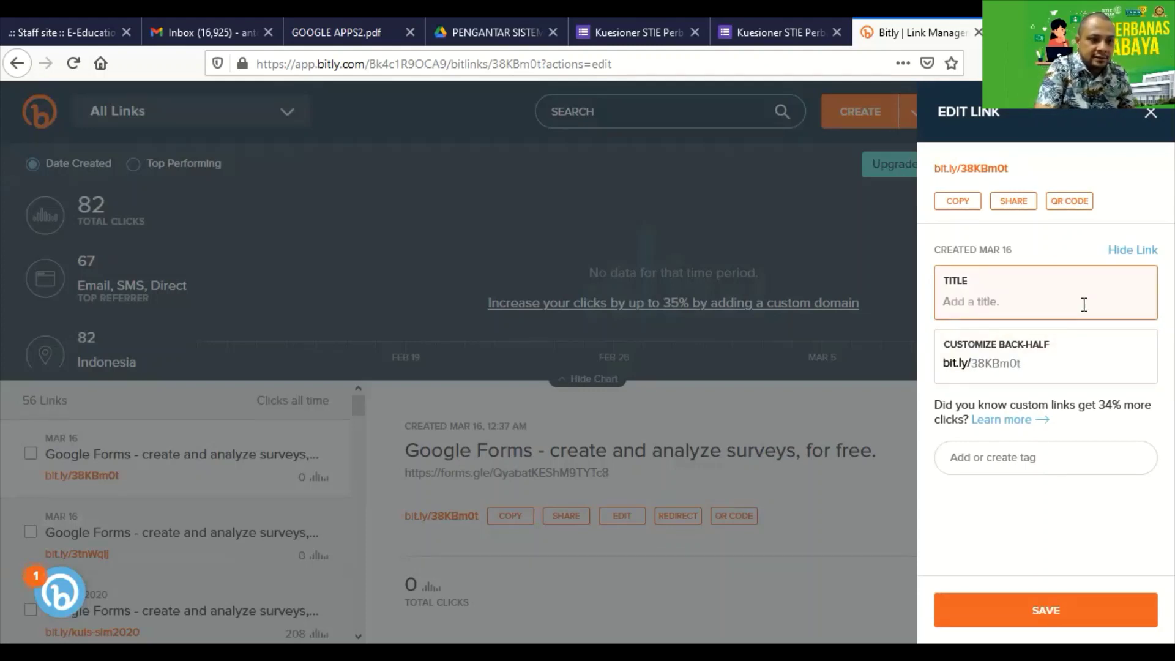
type("Kuesion")
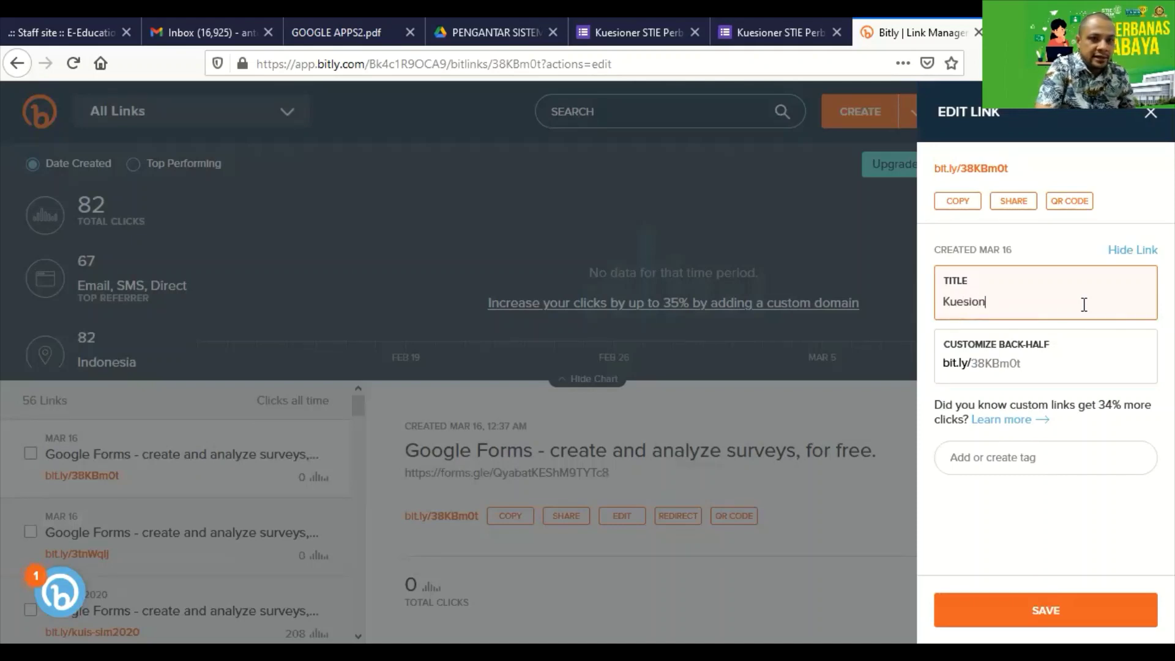
type("er PSI kelas FA1")
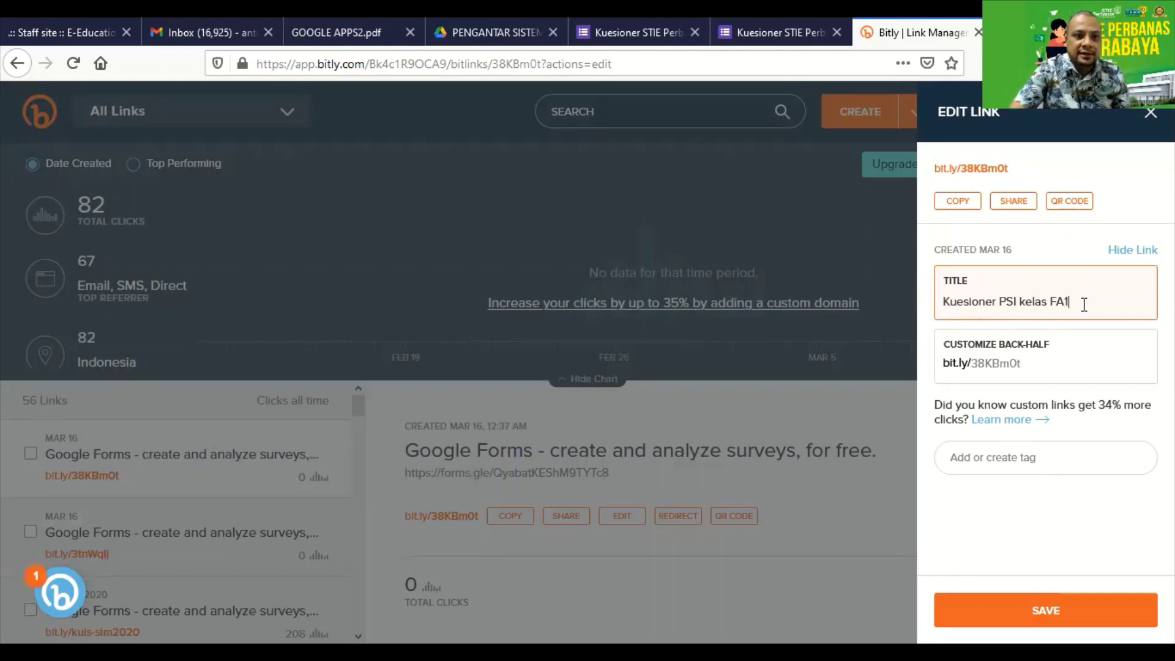
Change the back-half to kuesioner-psifa1, save it, and copy the new short link.
left_click_drag(972, 364, 1039, 364)
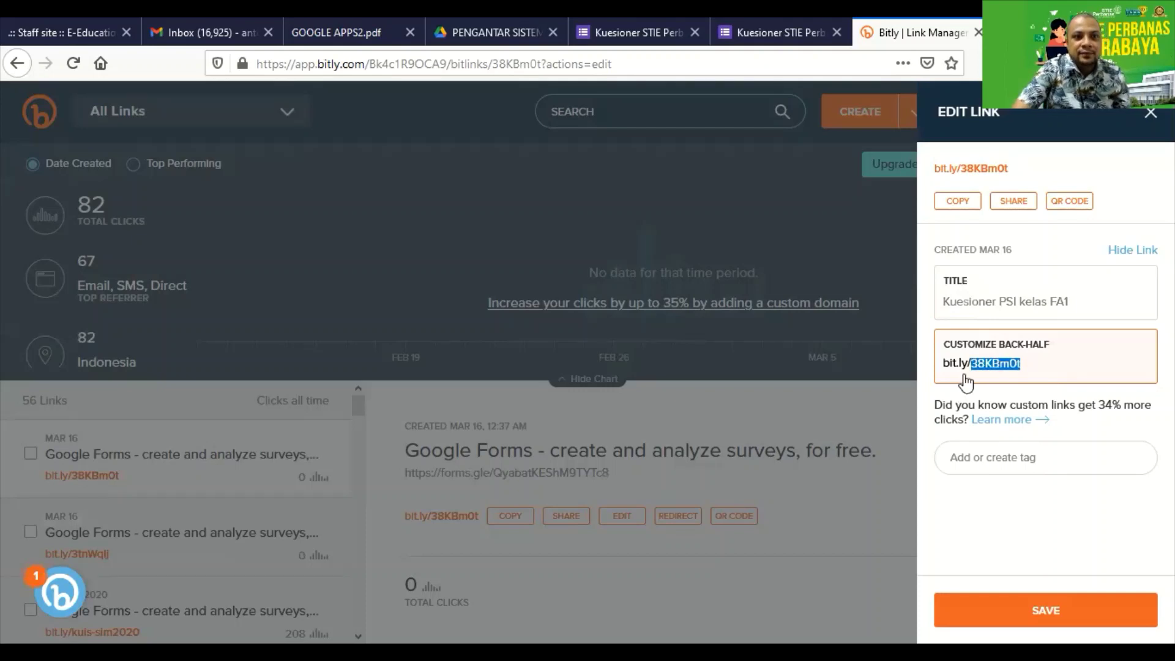
key("BackSpace")
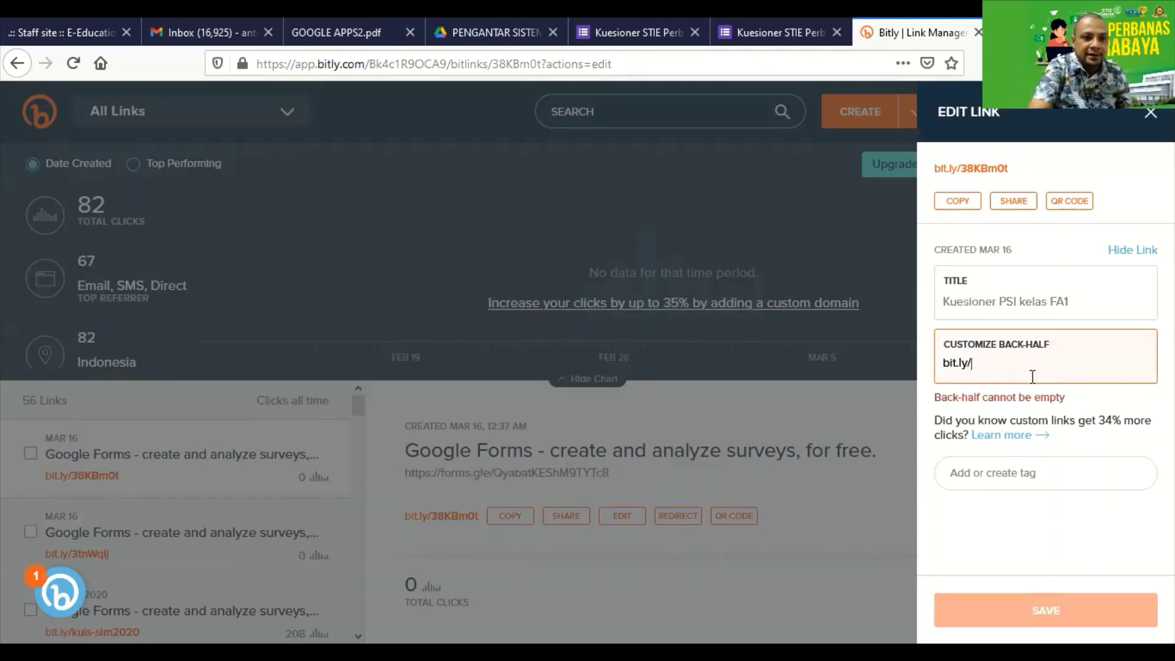
type("kuesioner-psi")
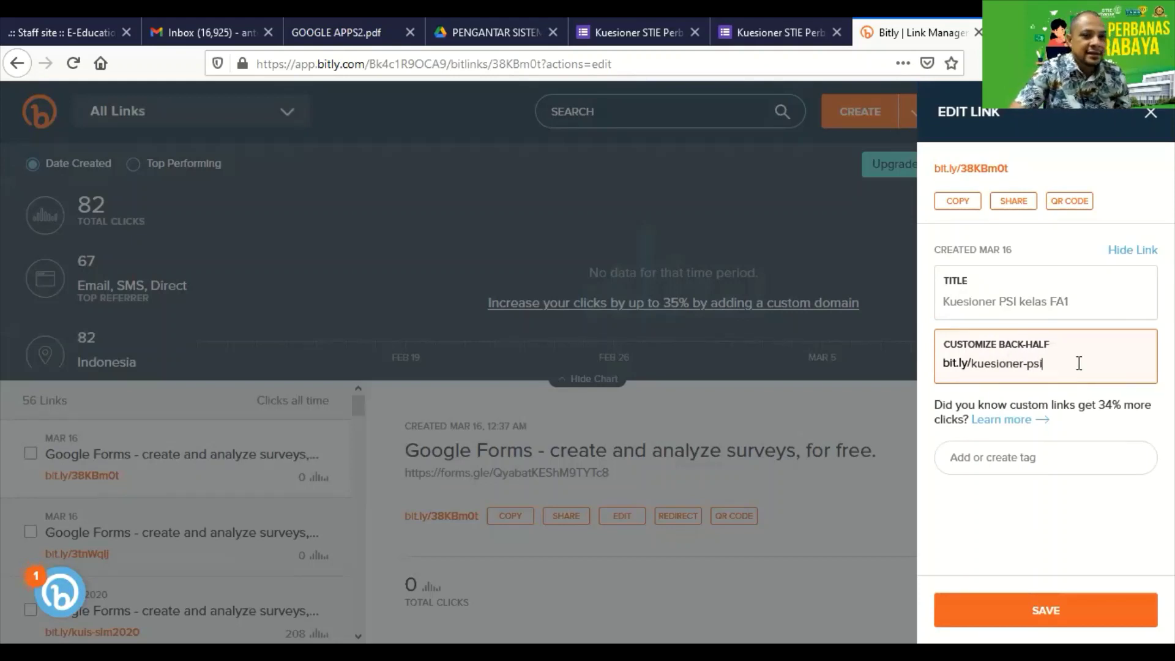
left_click(1024, 610)
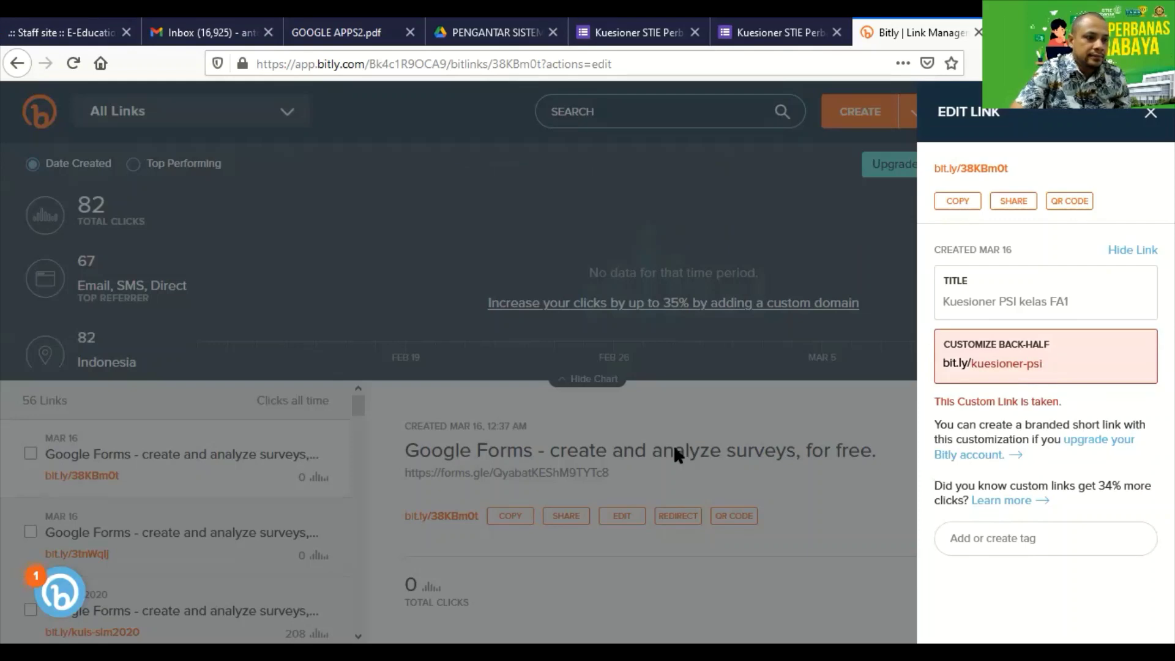
type("fa1")
key("Return")
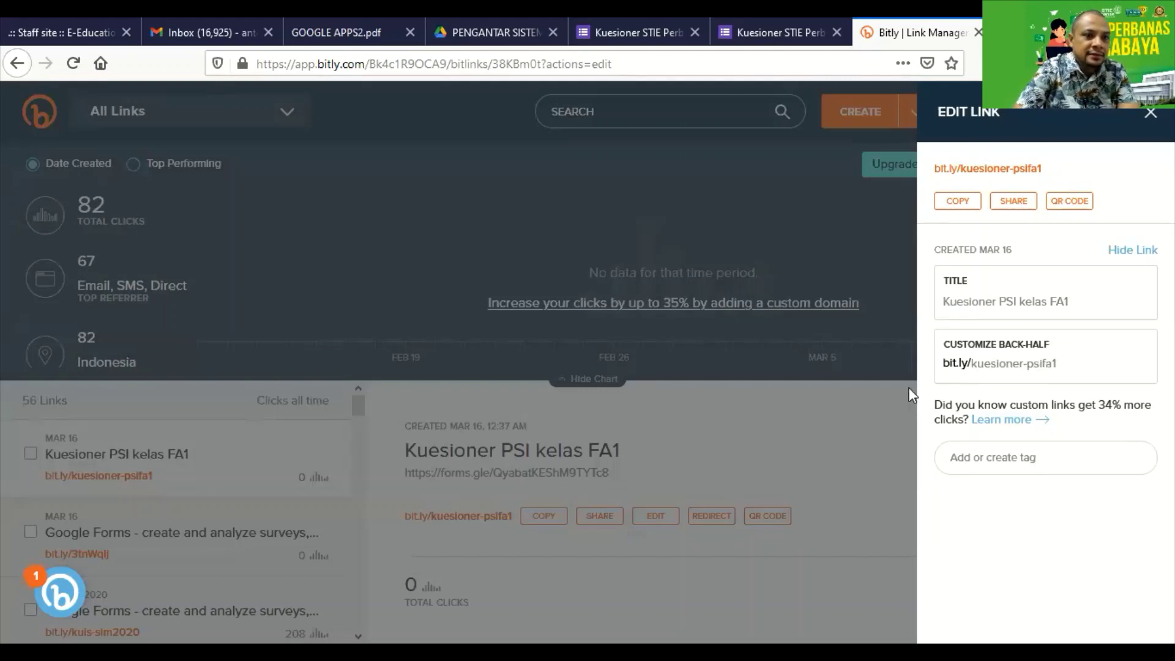
left_click(967, 211)
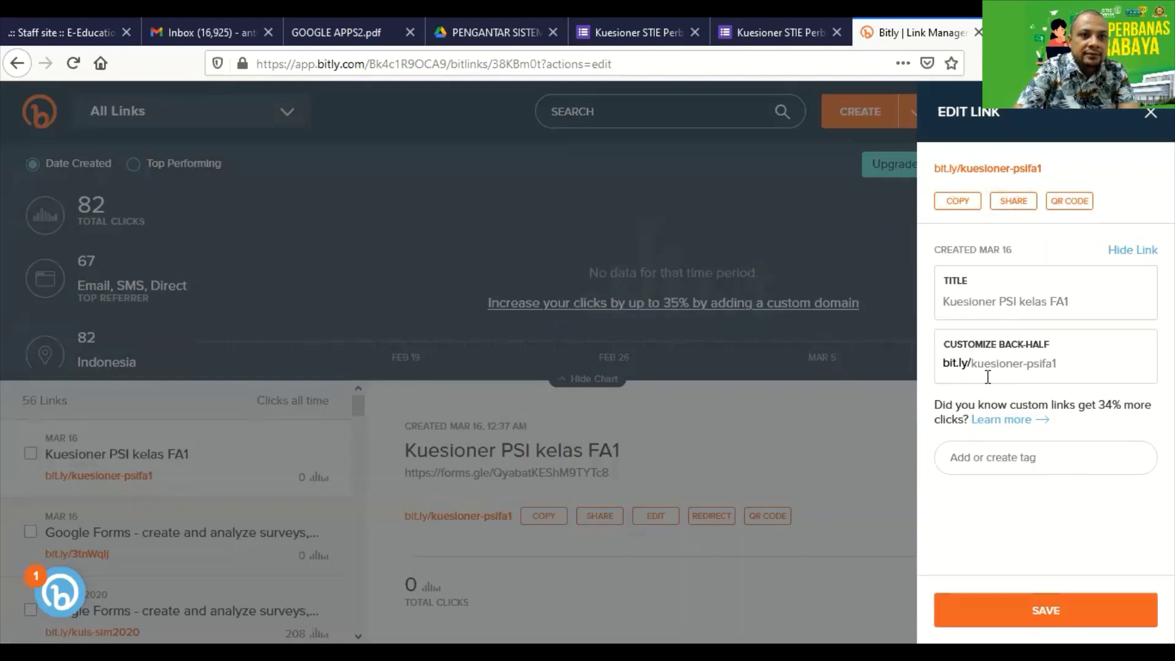
Open bit.ly/kuesioner-psifa1 in a new tab to confirm it loads the questionnaire, then return to the editor.
left_click(960, 204)
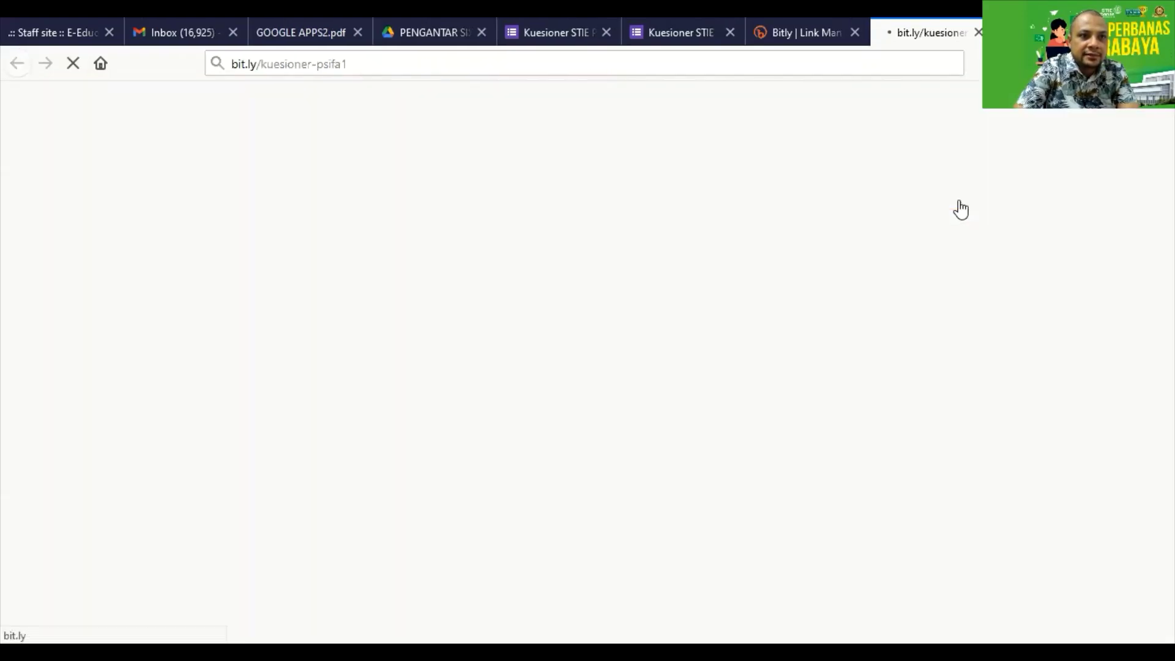
left_click(815, 32)
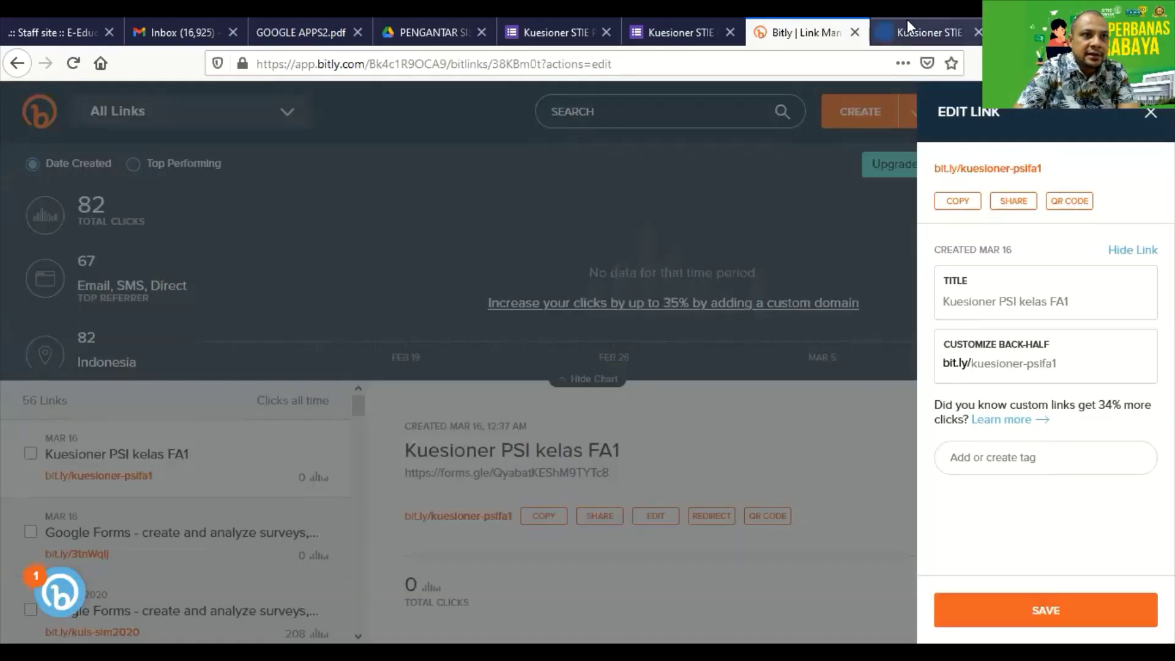
left_click(916, 34)
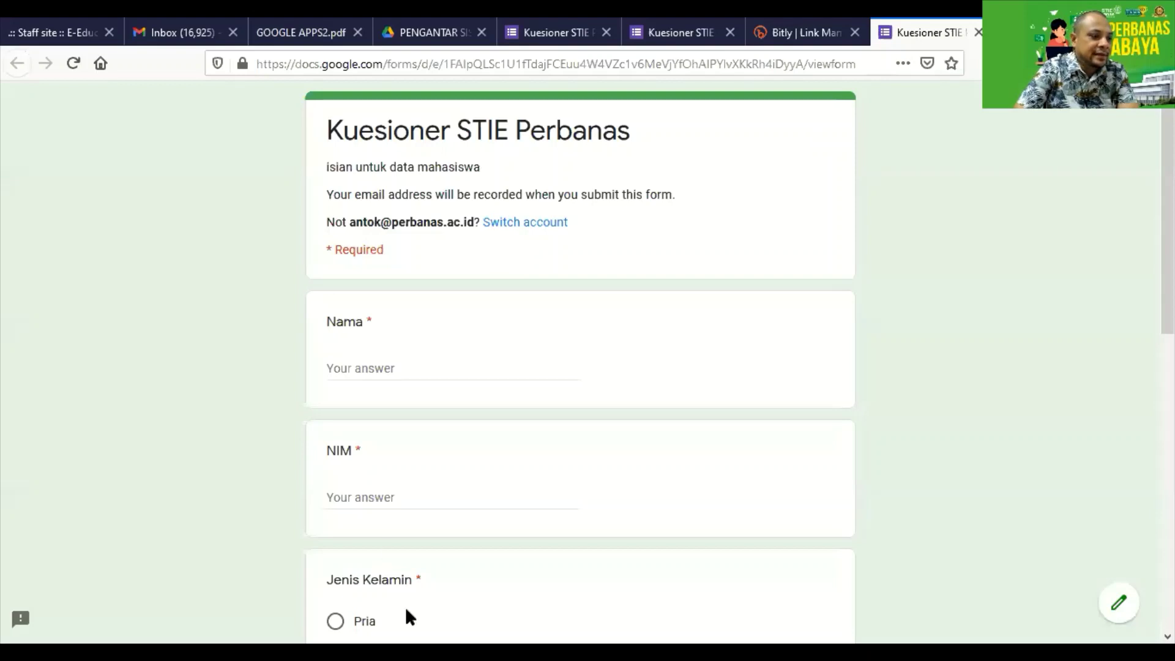
left_click(789, 32)
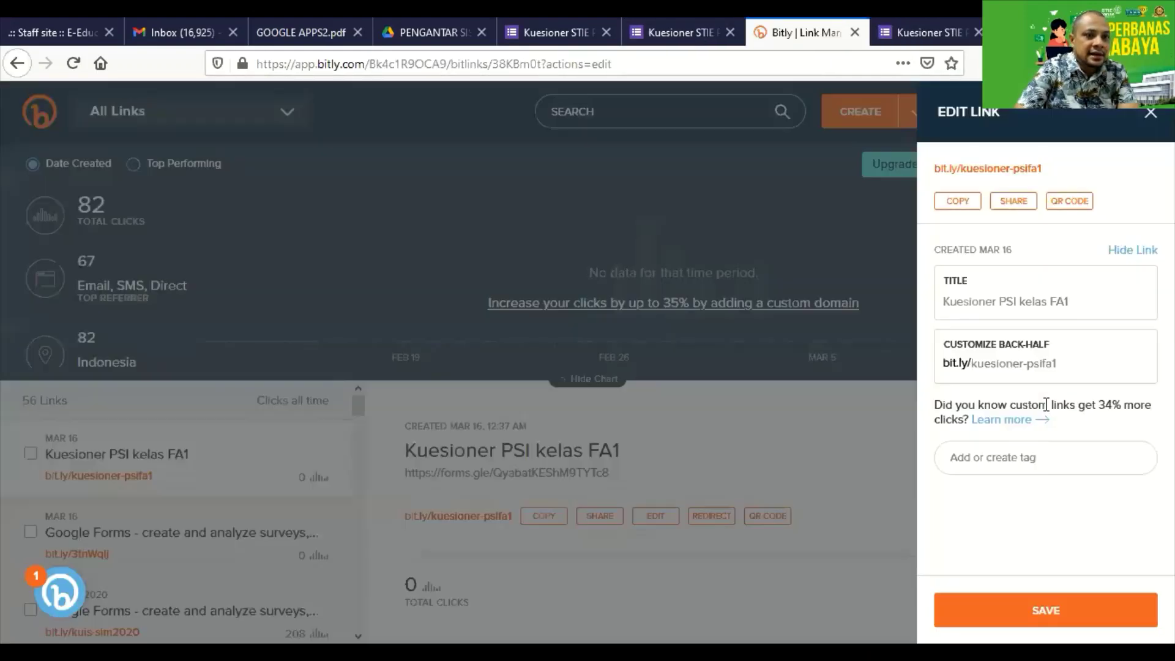
left_click_drag(1070, 365, 946, 365)
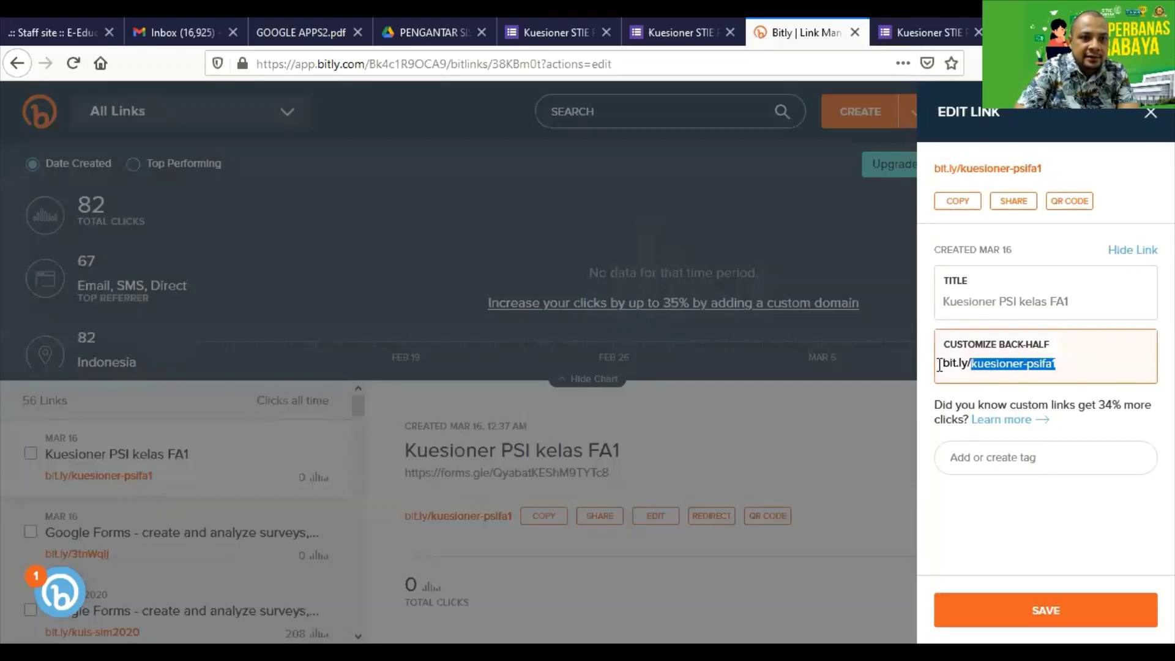
left_click(958, 206)
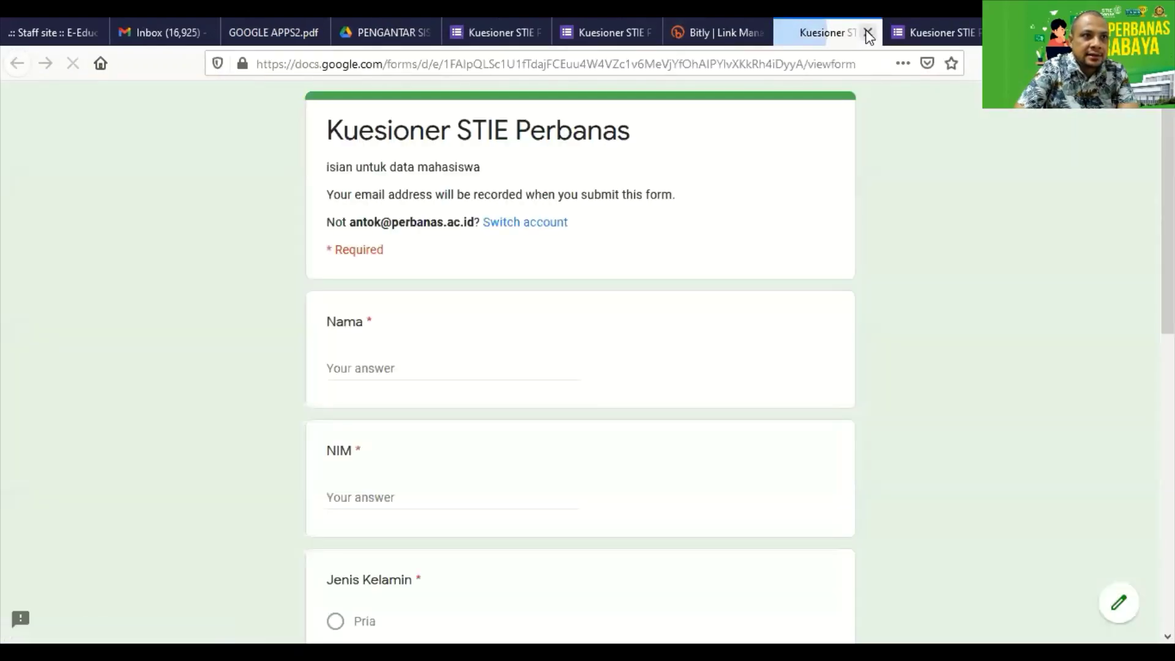
left_click(868, 33)
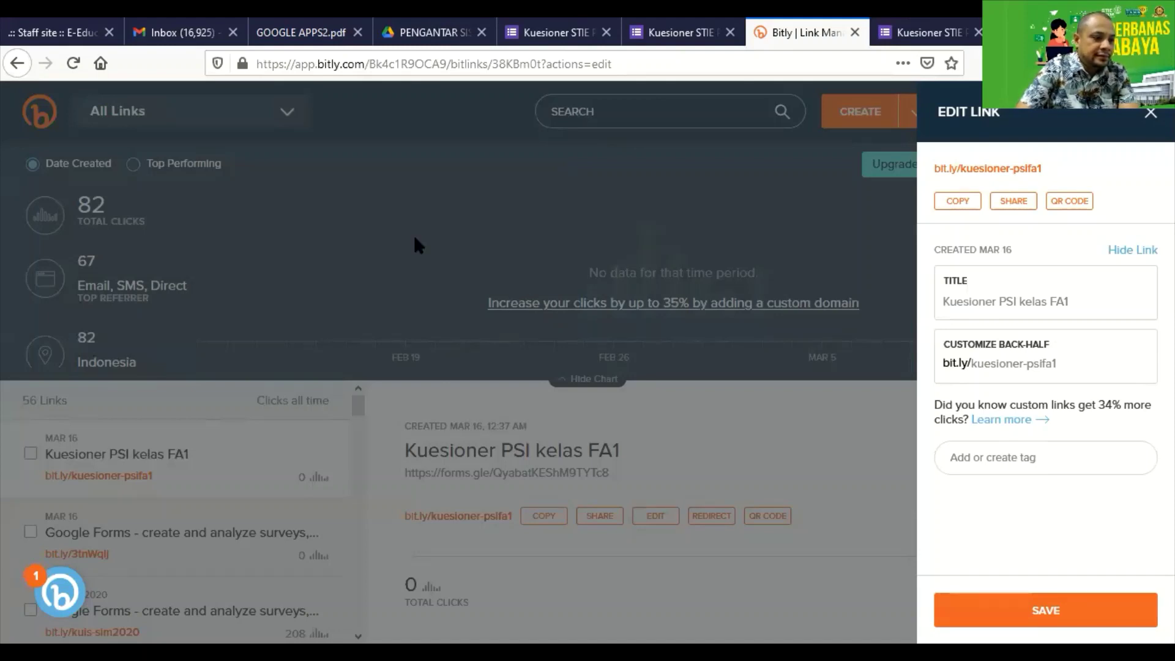
left_click(558, 32)
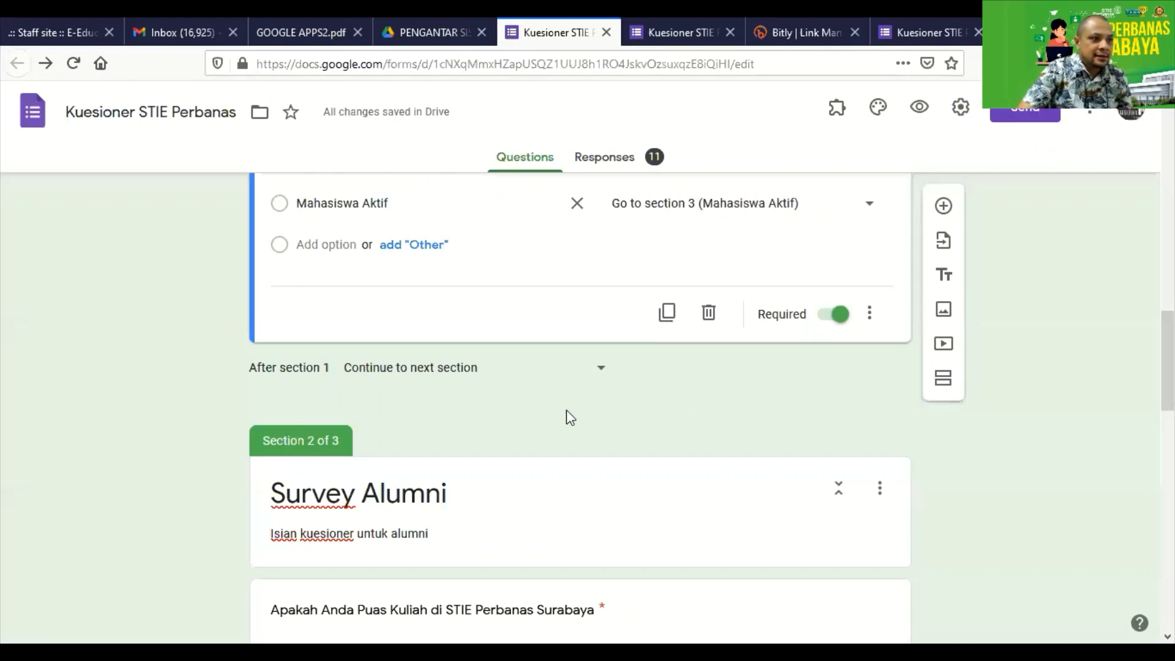
Set 'After section 2' (Survey Alumni) to 'Submit form' and look back over the form.
scroll(591, 386, "up", 10)
scroll(592, 382, "up", 7)
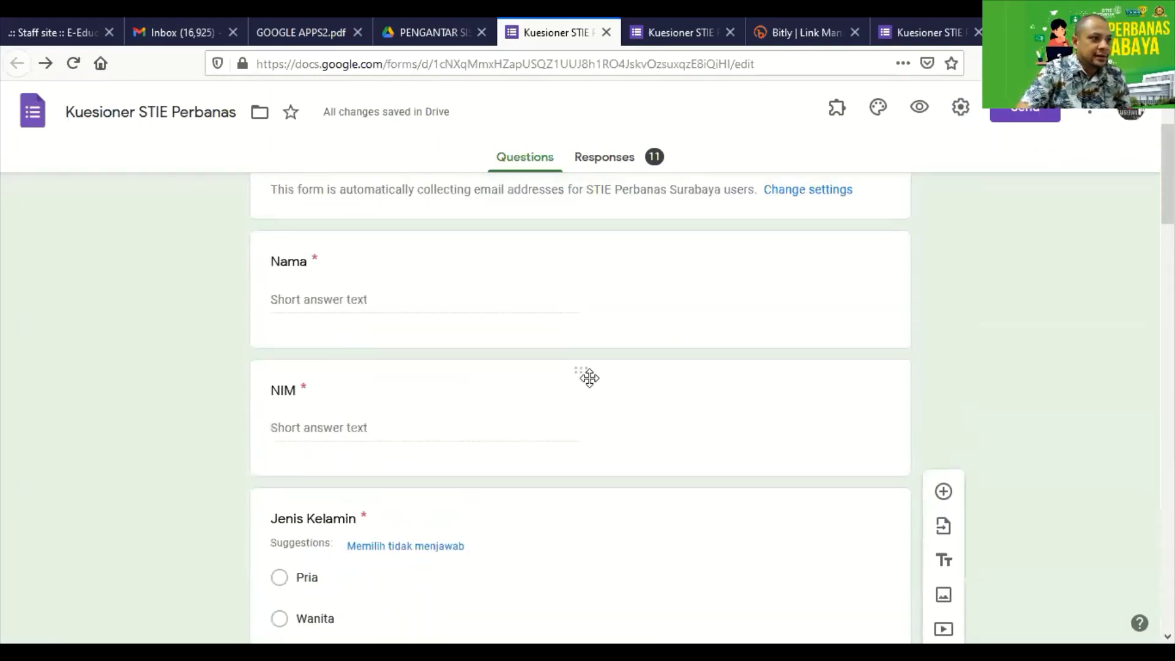
scroll(594, 380, "down", 9)
scroll(597, 381, "down", 7)
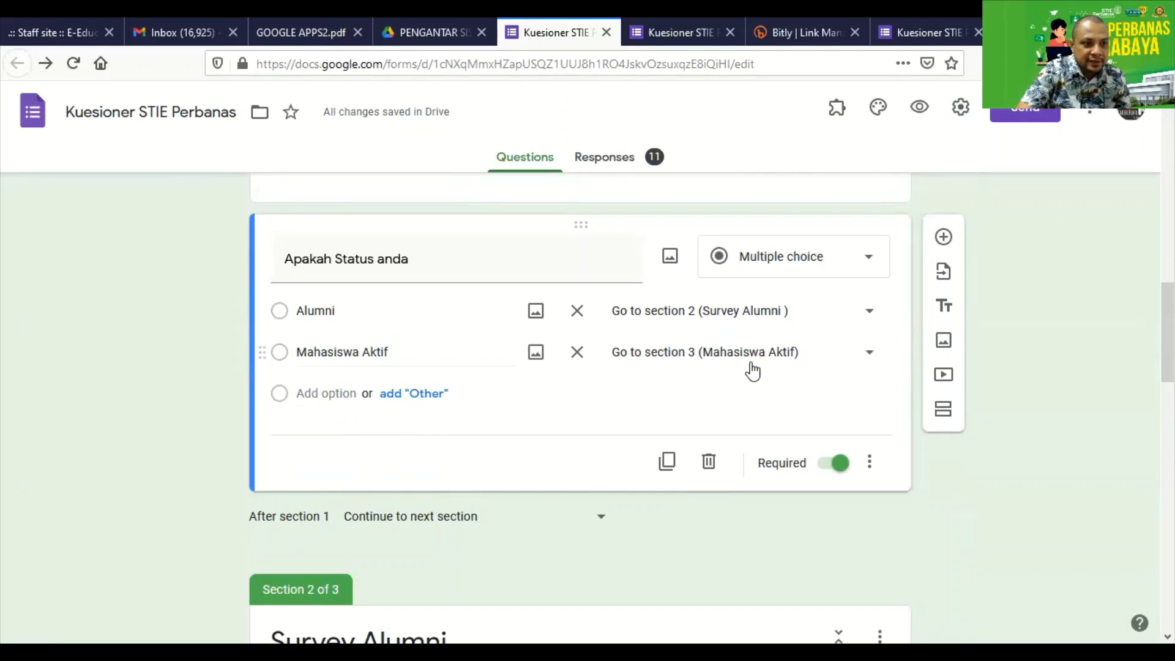
scroll(753, 370, "down", 14)
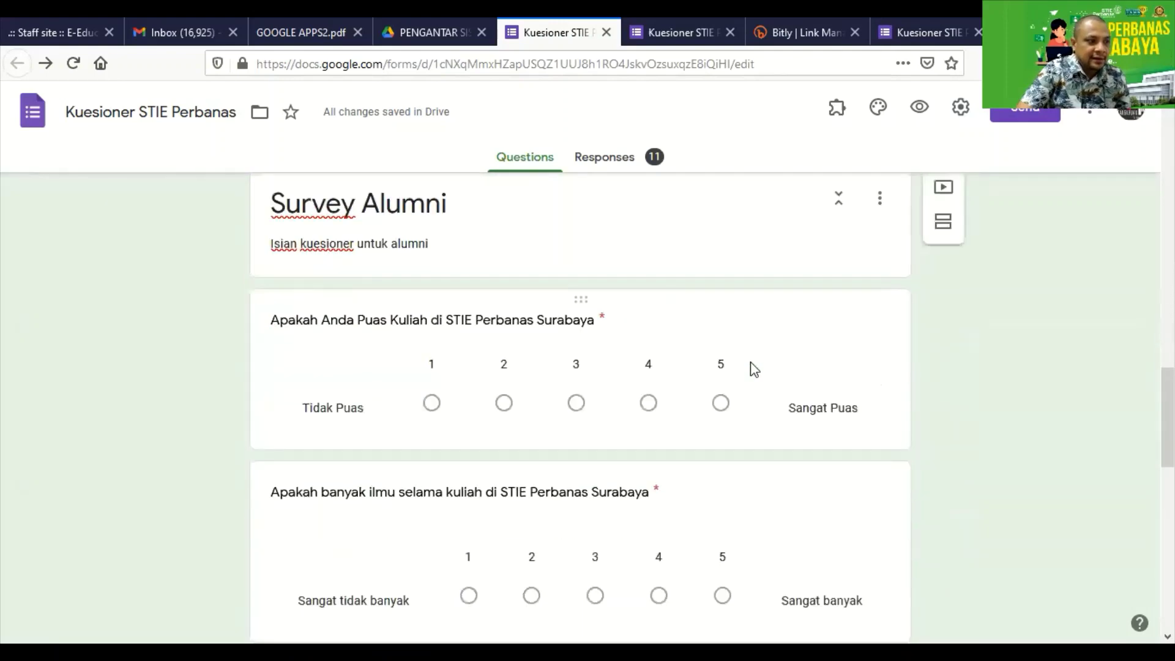
left_click(504, 447)
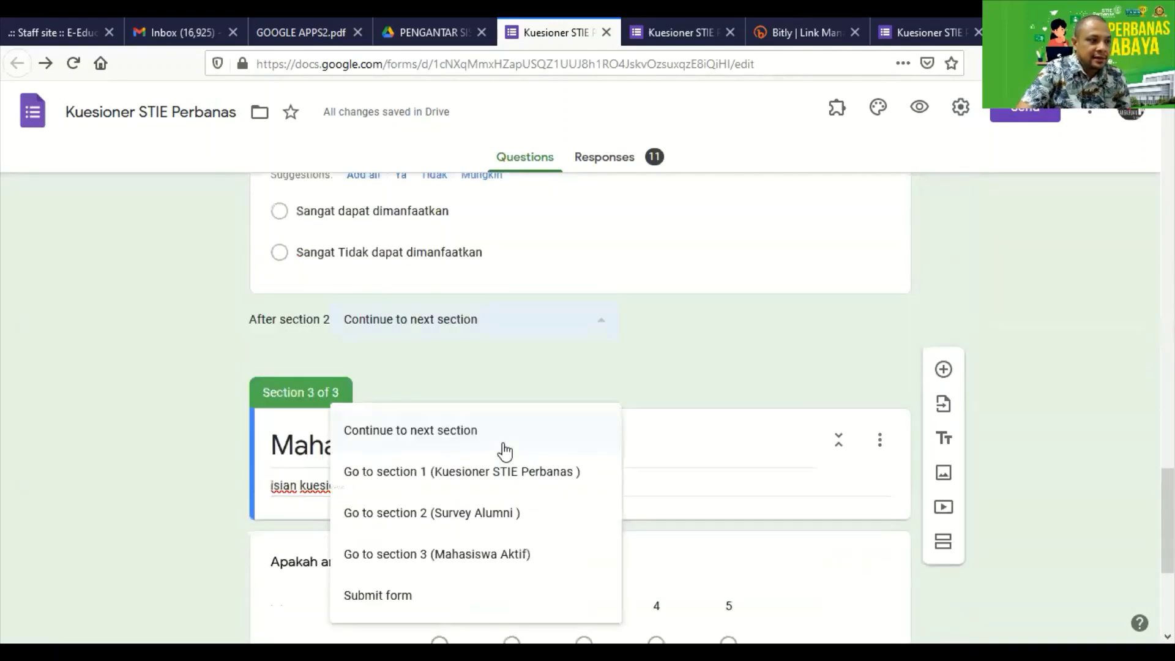
left_click(390, 597)
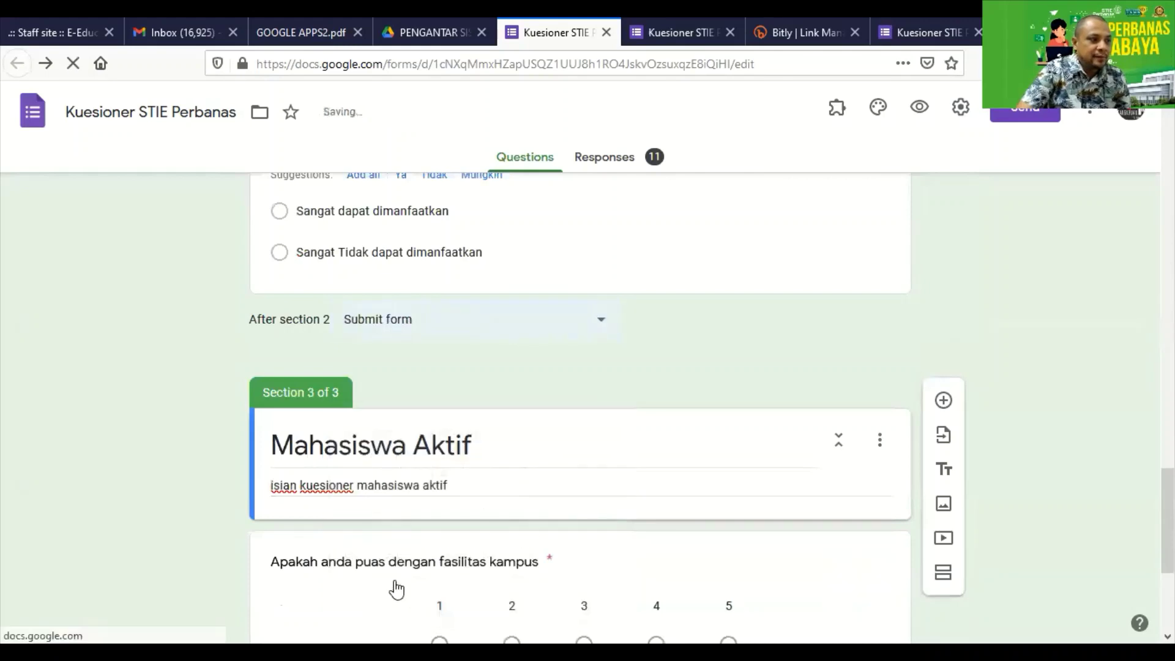
scroll(394, 404, "down", 5)
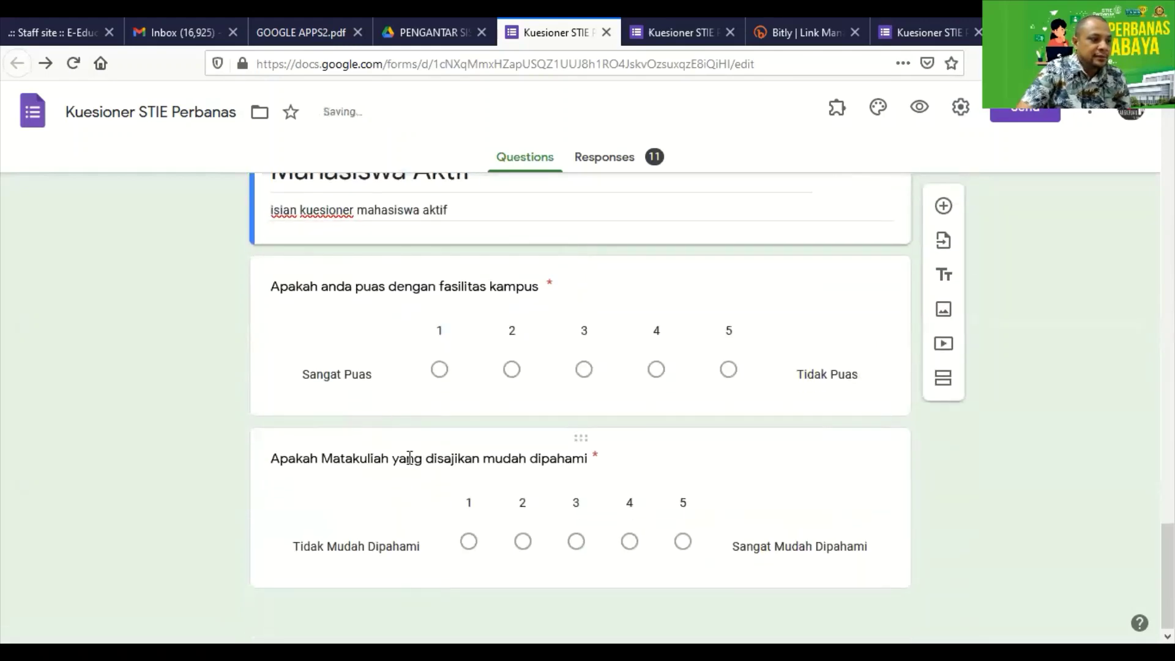
scroll(407, 453, "up", 5)
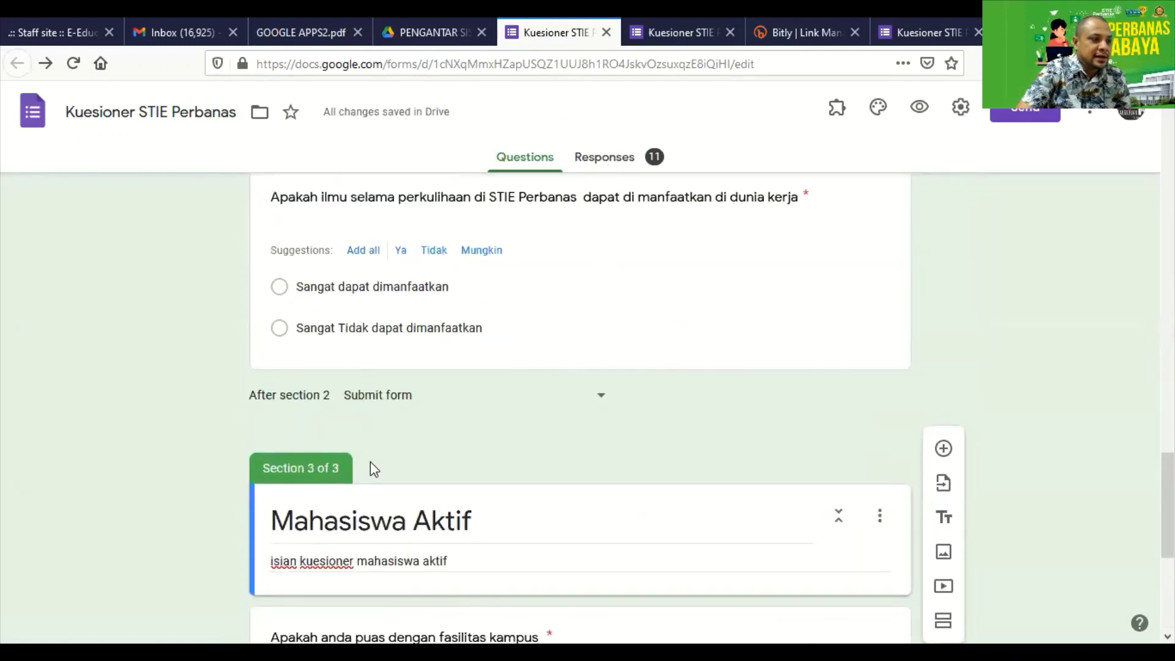
scroll(350, 427, "up", 1)
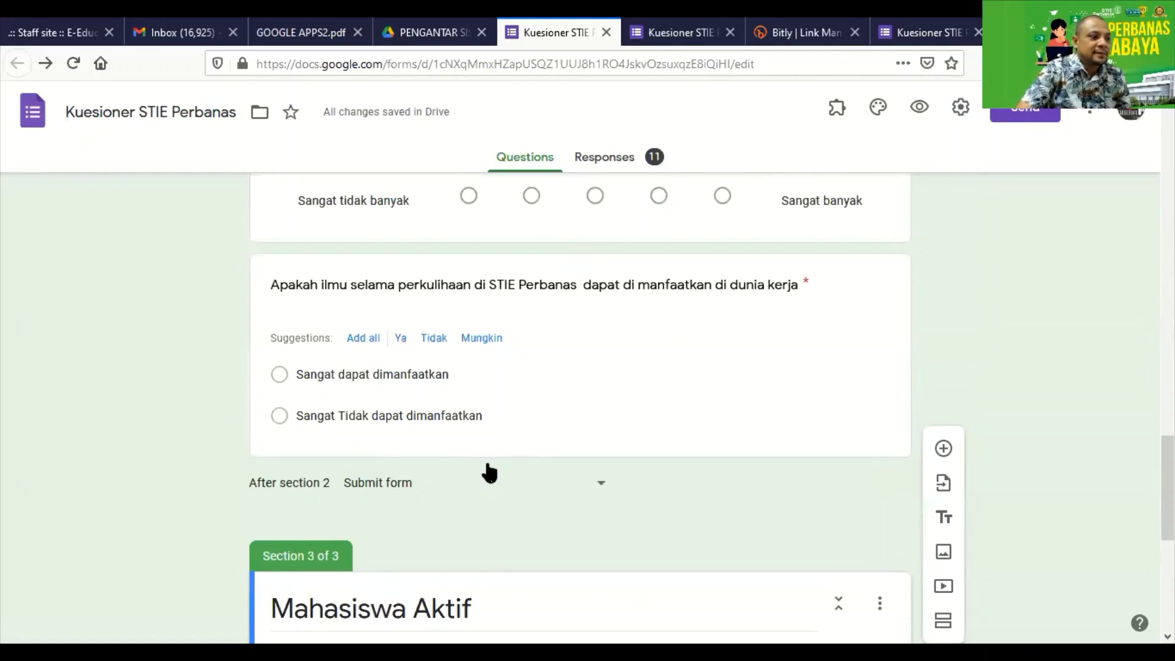
scroll(489, 465, "up", 1)
scroll(429, 398, "down", 5)
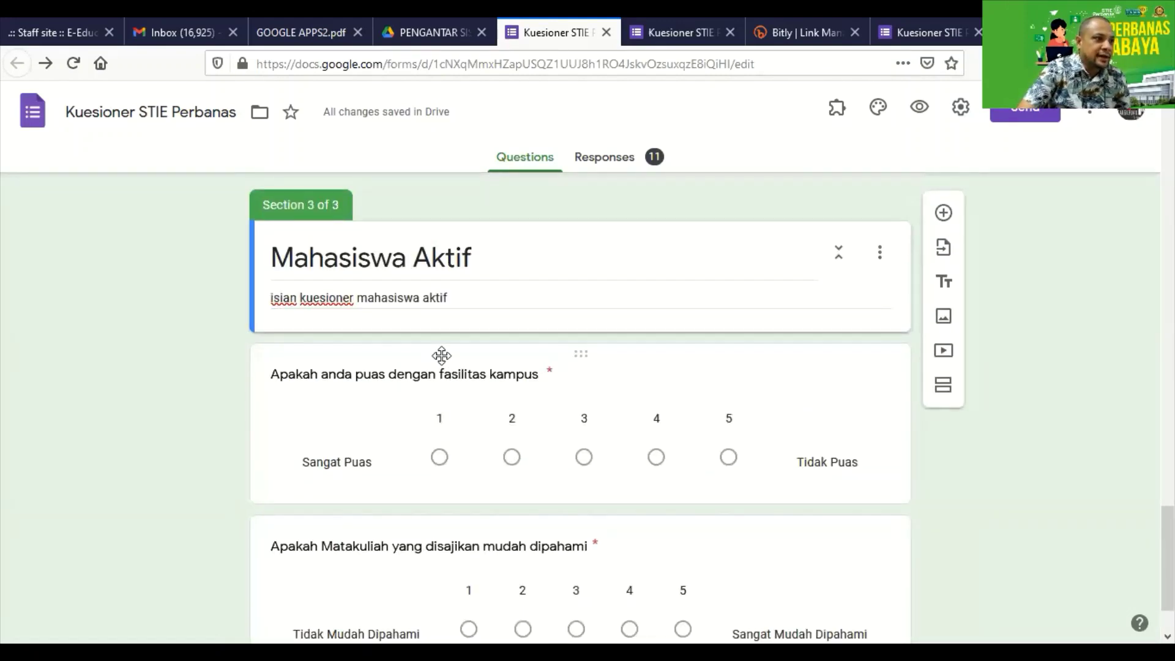
scroll(488, 447, "up", 4)
scroll(489, 454, "up", 2)
scroll(489, 453, "down", 4)
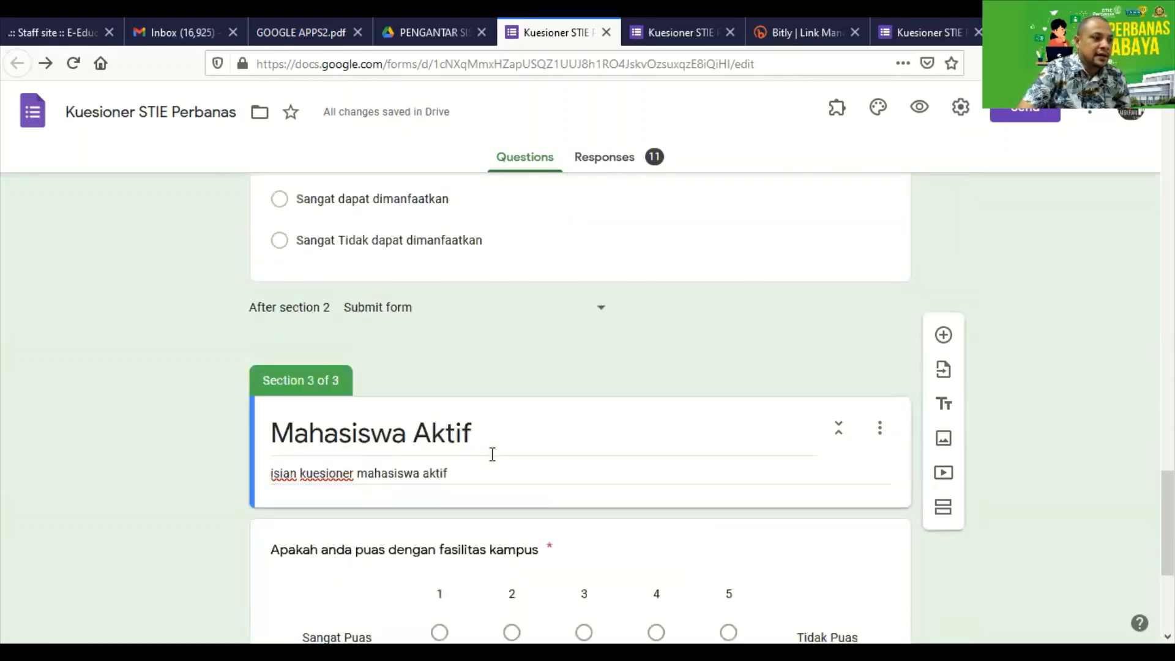
scroll(436, 336, "up", 2)
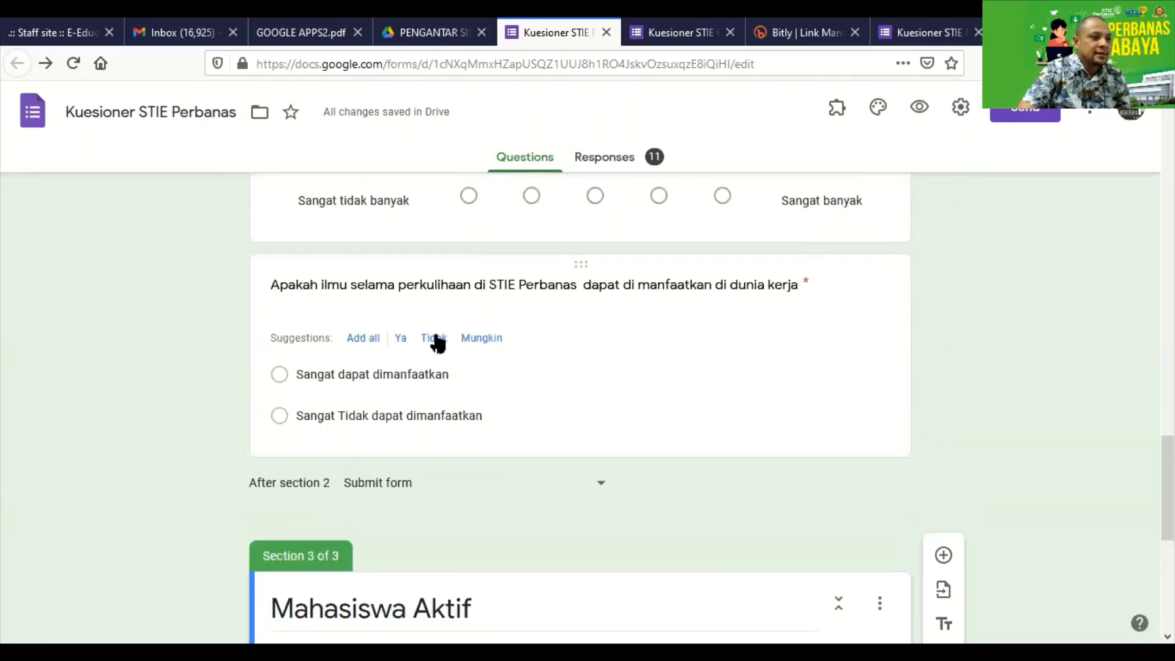
scroll(436, 375, "down", 4)
scroll(451, 415, "up", 4)
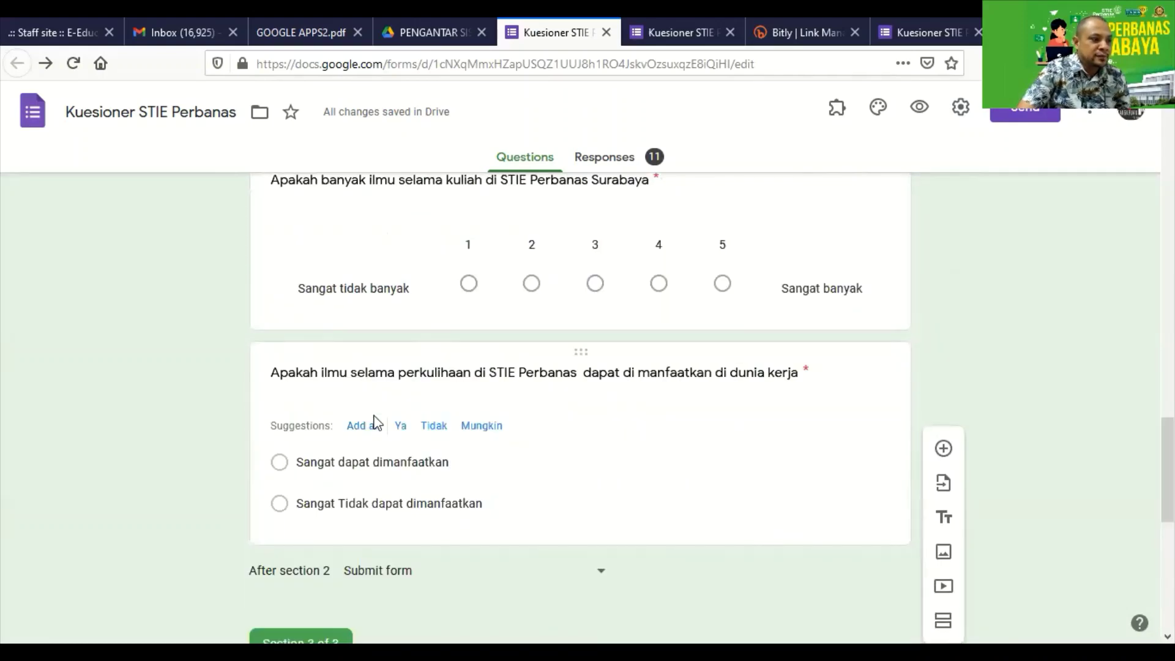
scroll(449, 391, "down", 1)
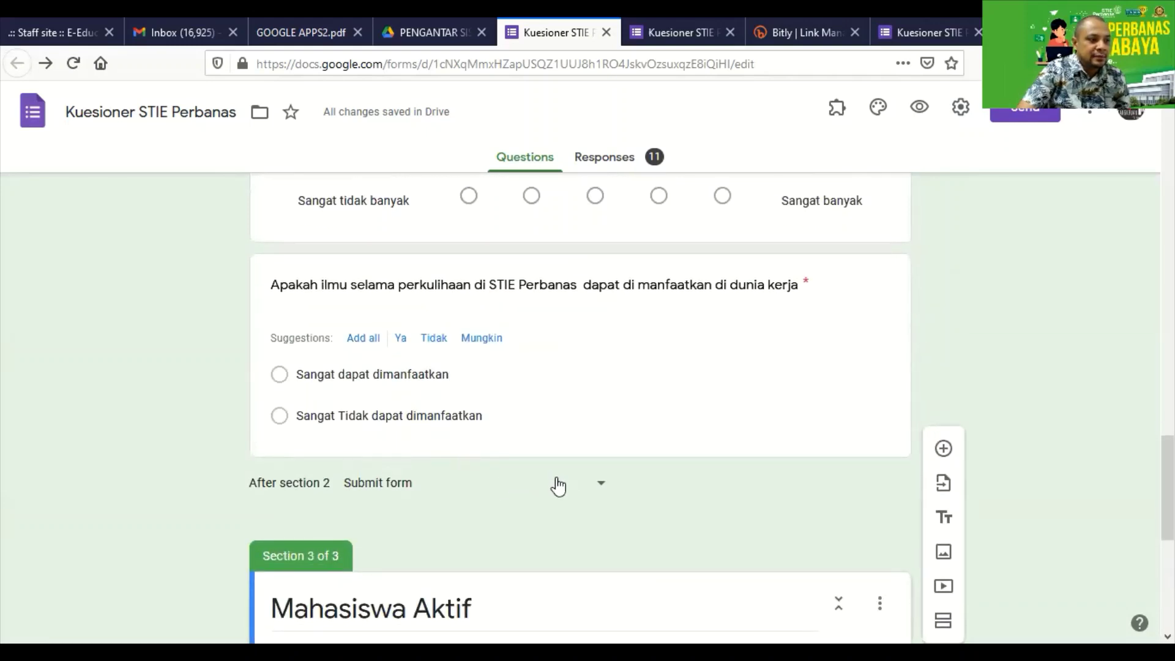
scroll(490, 504, "up", 2)
scroll(498, 497, "up", 7)
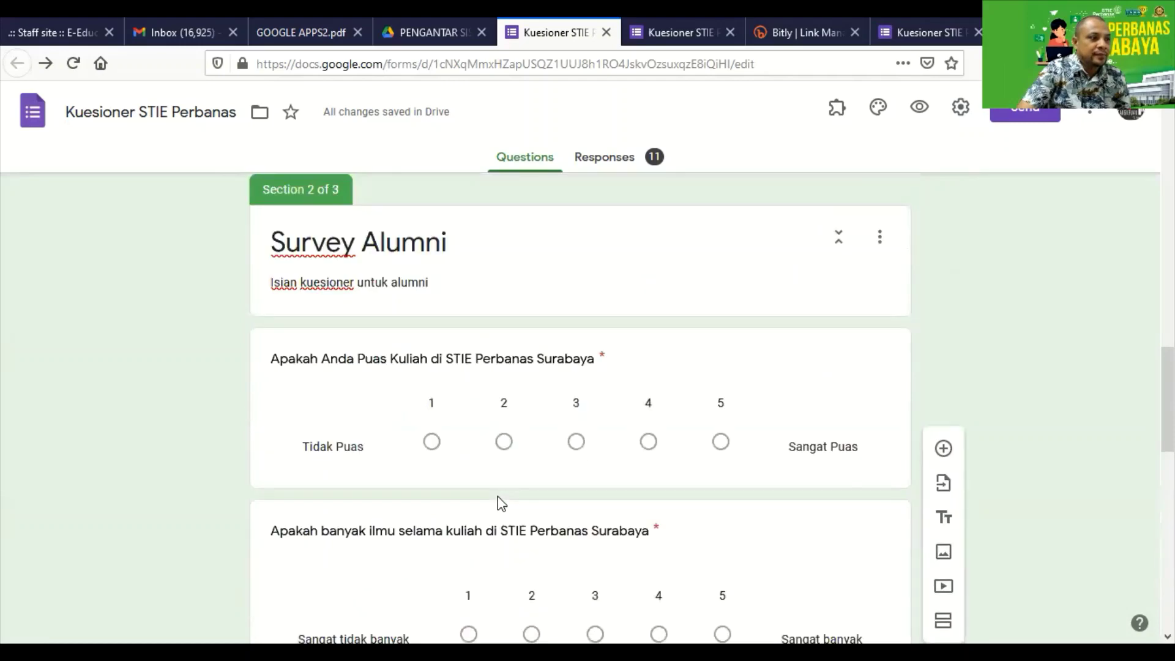
scroll(381, 417, "down", 10)
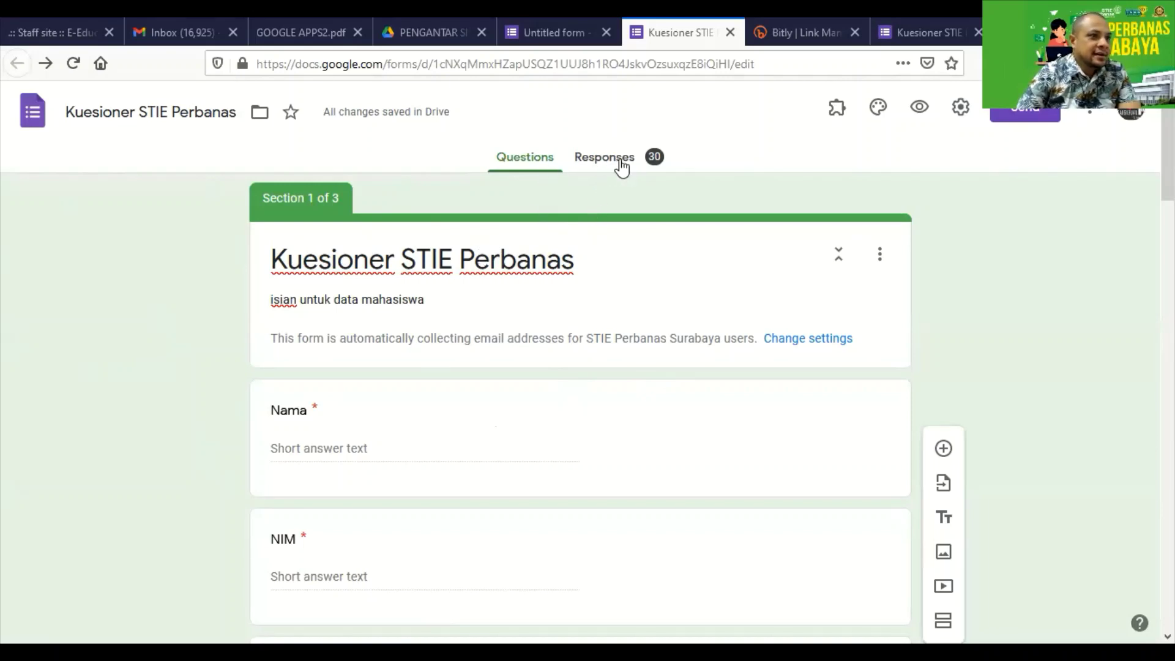
Browse the summary charts of the 30 responses, then start linking responses to a spreadsheet.
left_click(620, 162)
scroll(576, 358, "down", 6)
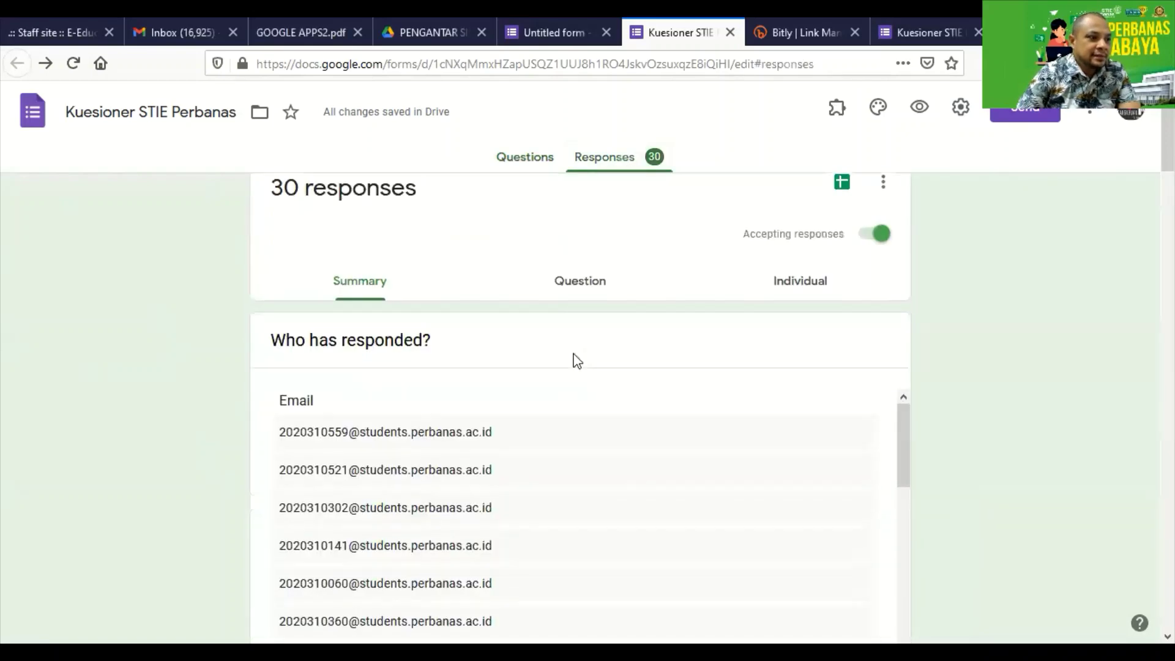
scroll(576, 360, "up", 4)
scroll(575, 360, "down", 10)
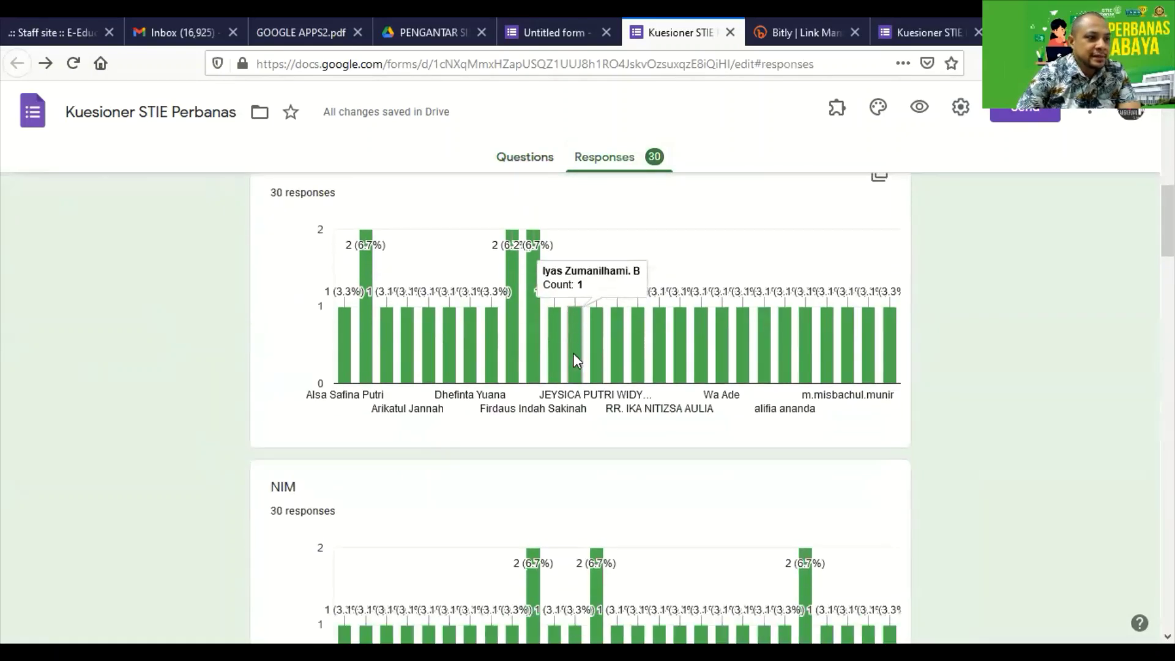
scroll(505, 409, "down", 15)
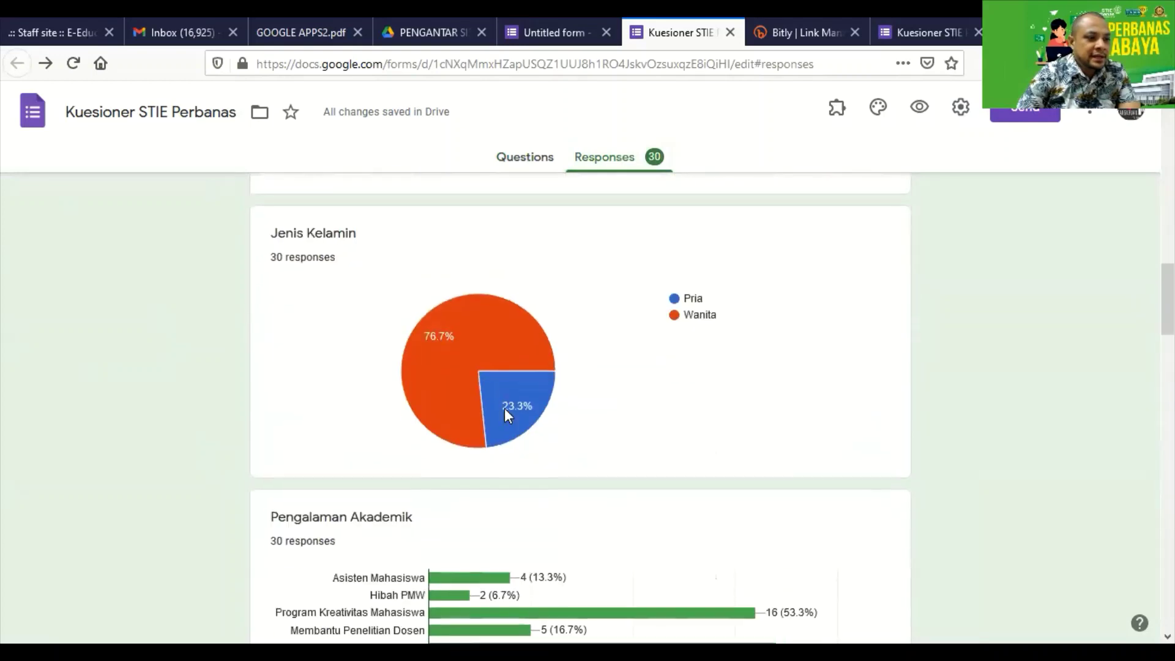
scroll(504, 409, "down", 5)
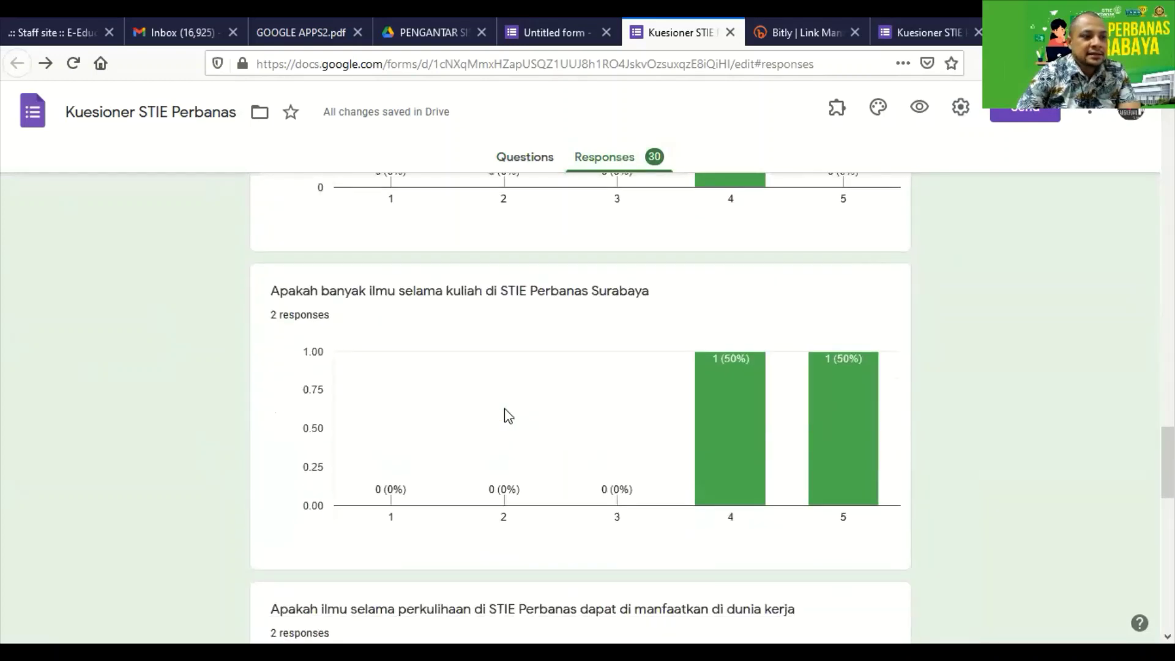
scroll(506, 414, "up", 14)
scroll(511, 435, "up", 10)
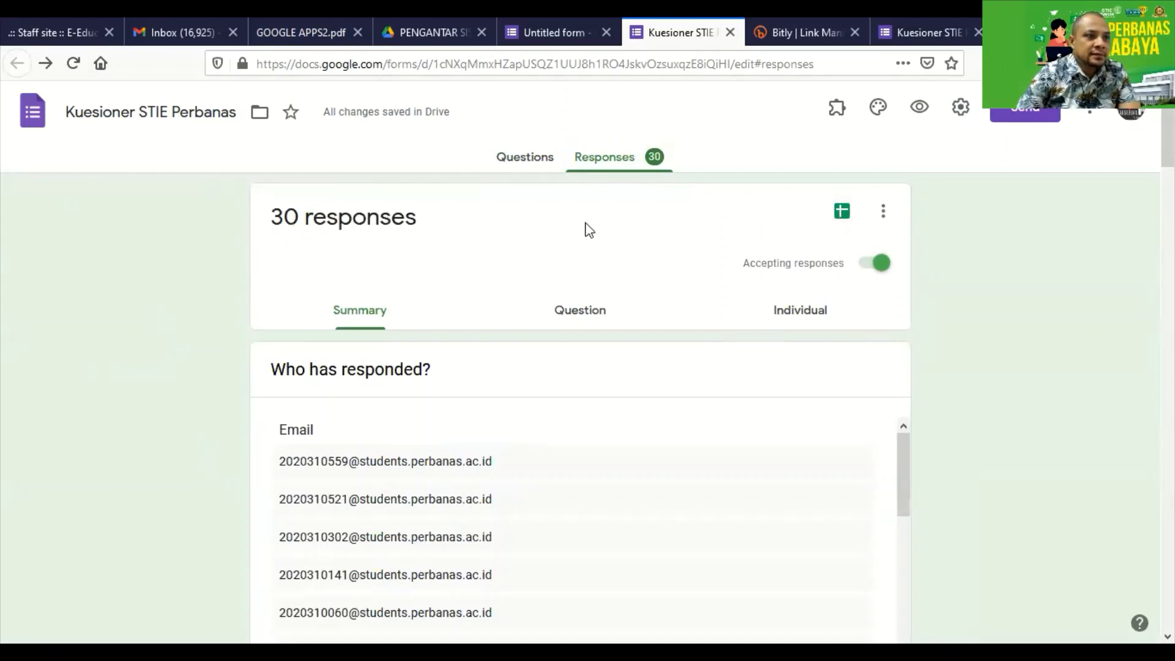
left_click(841, 215)
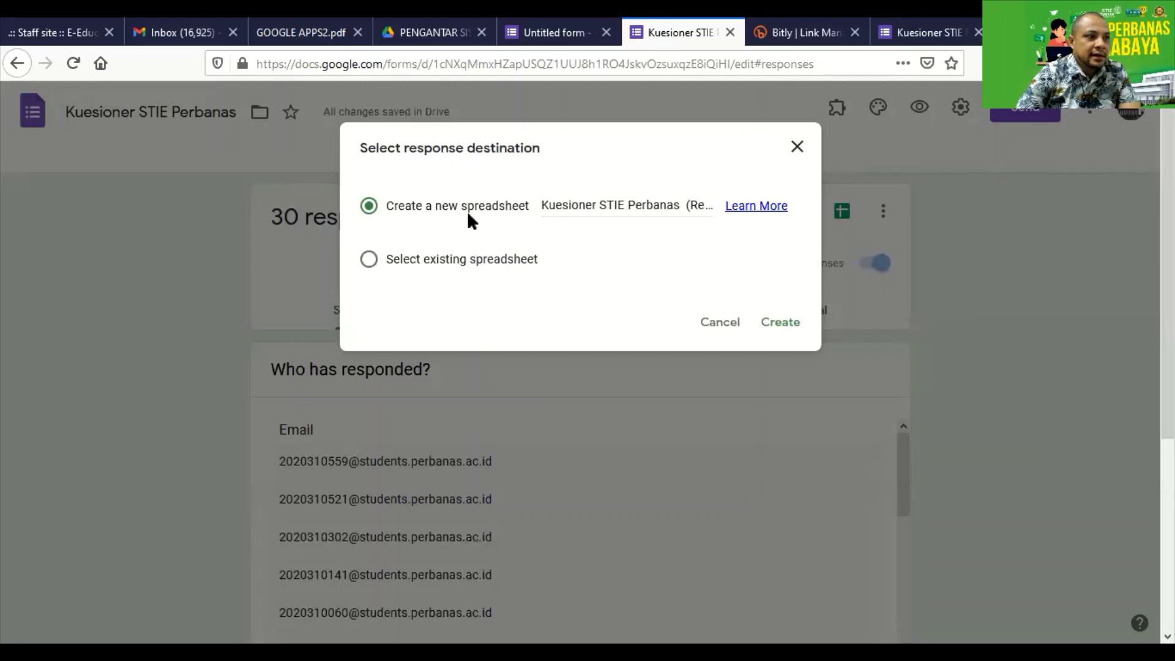
Create the spreadsheet 'Kuesioner STIE Perbanas (Responses)' and allow Firefox pop-ups so it opens.
left_click(783, 323)
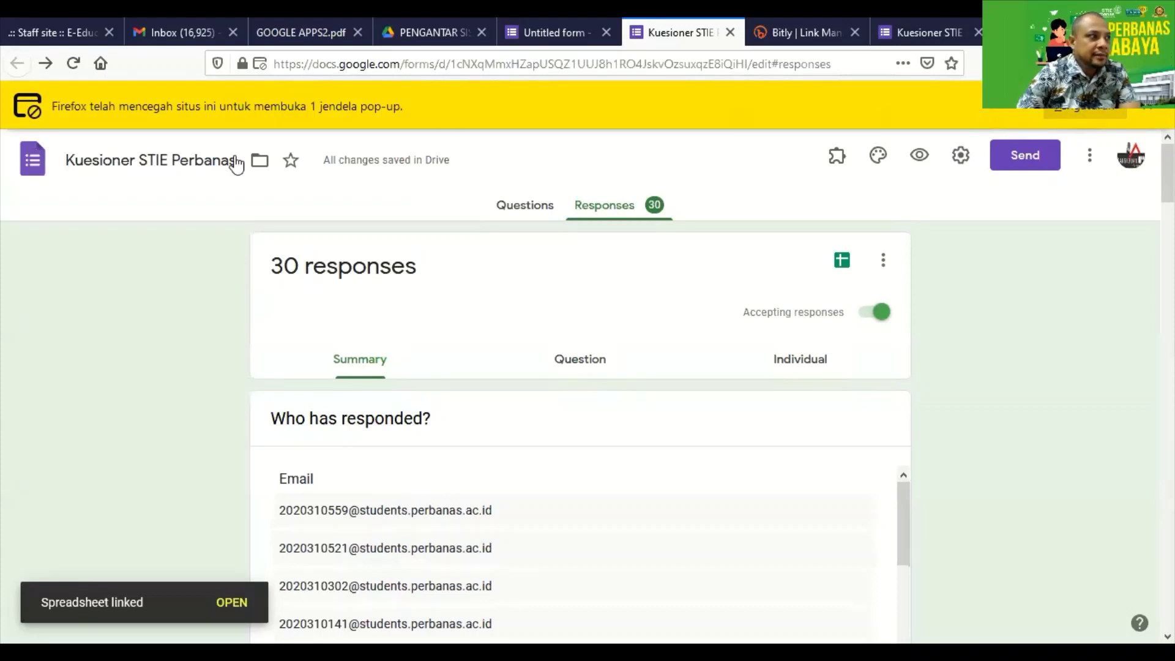
left_click(1070, 111)
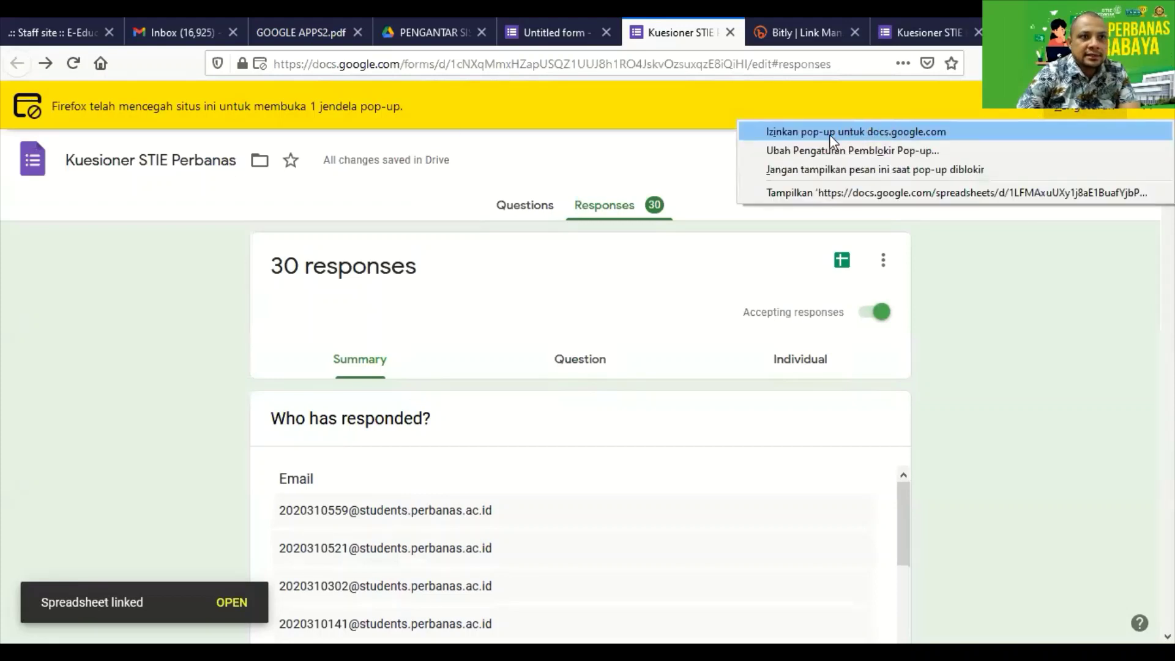
left_click(830, 133)
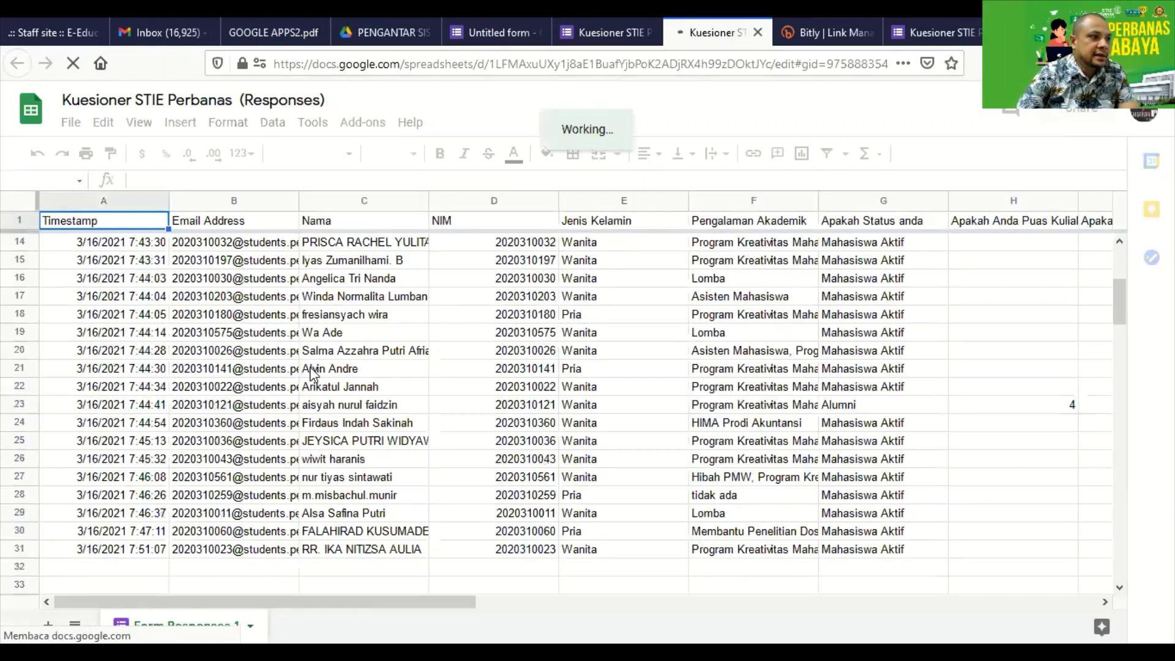
scroll(369, 284, "up", 4)
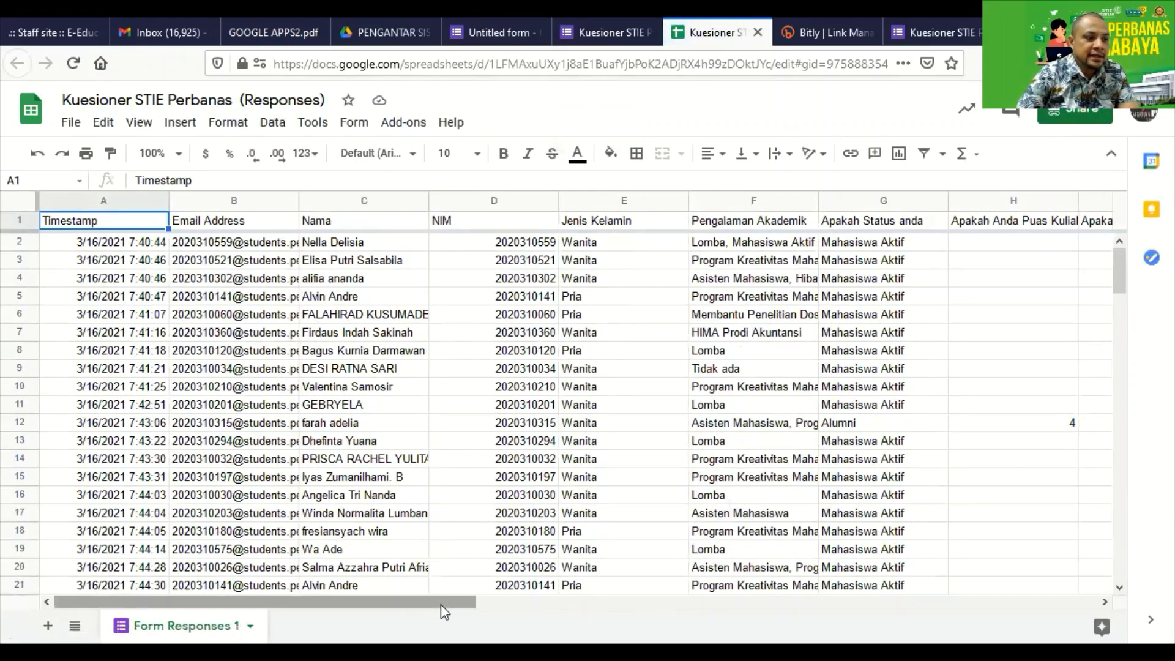
left_click_drag(440, 604, 362, 460)
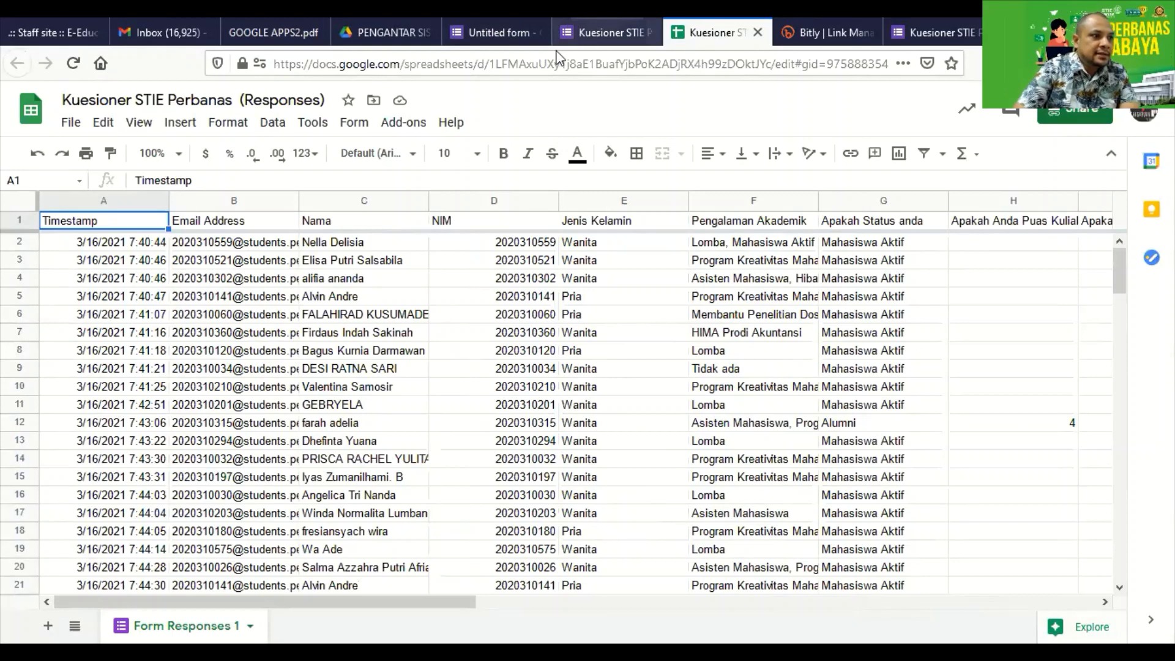
Switch from the spreadsheet back to the form and return to its Questions view.
left_click(585, 35)
scroll(559, 380, "down", 15)
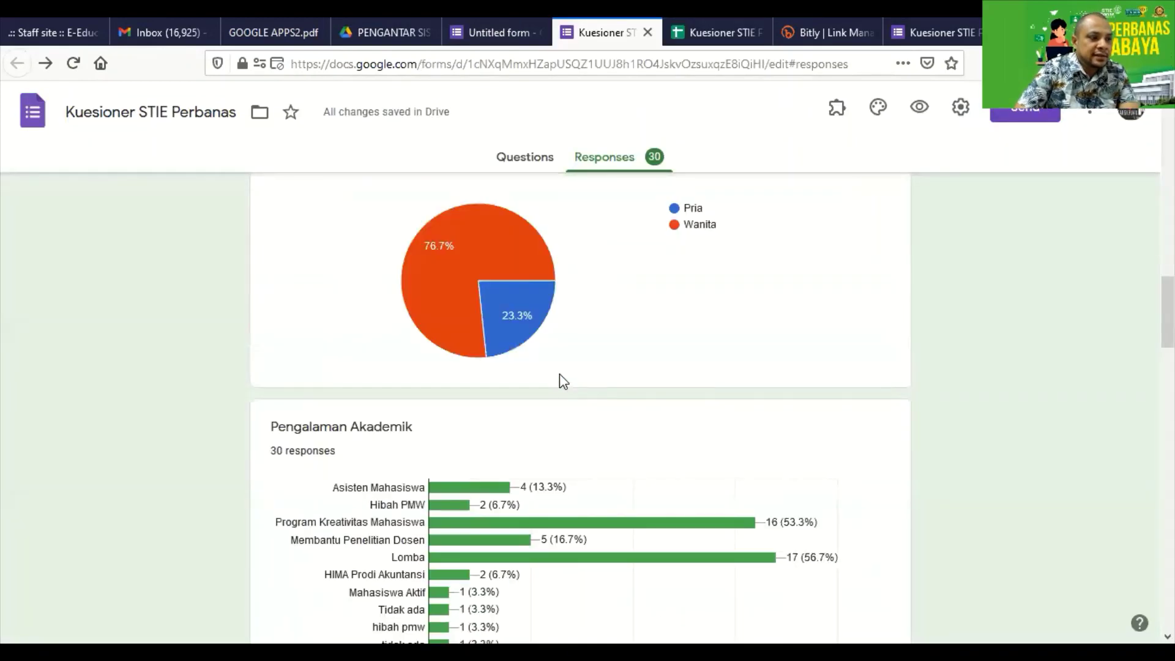
scroll(559, 343, "up", 15)
left_click(497, 34)
left_click(589, 34)
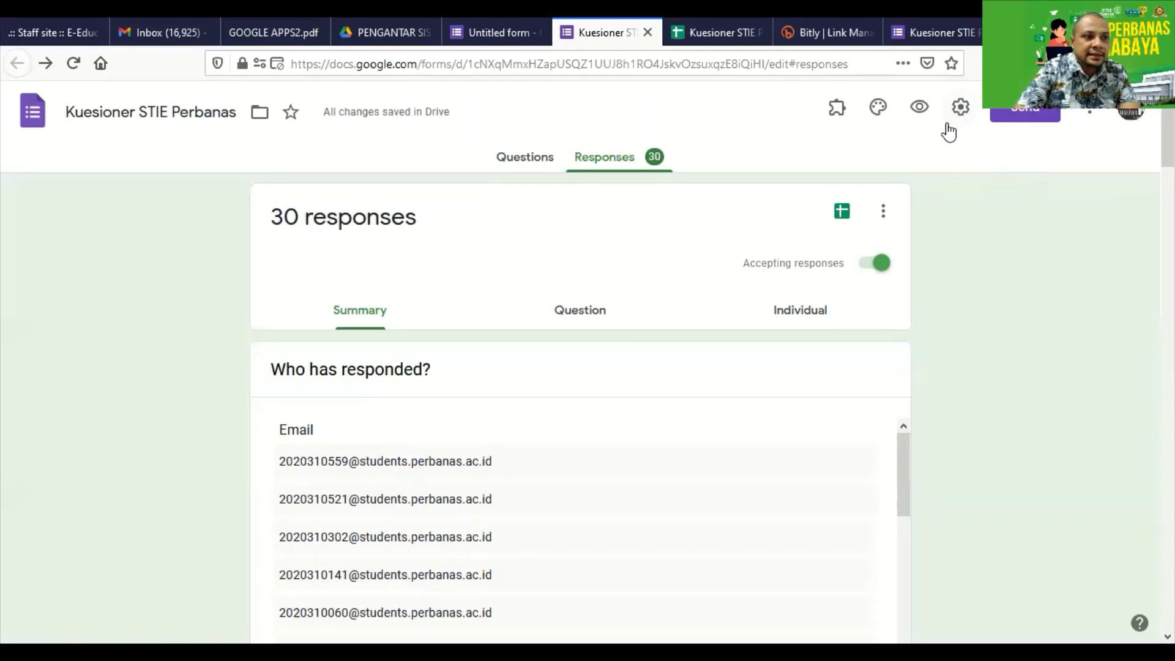
left_click(513, 161)
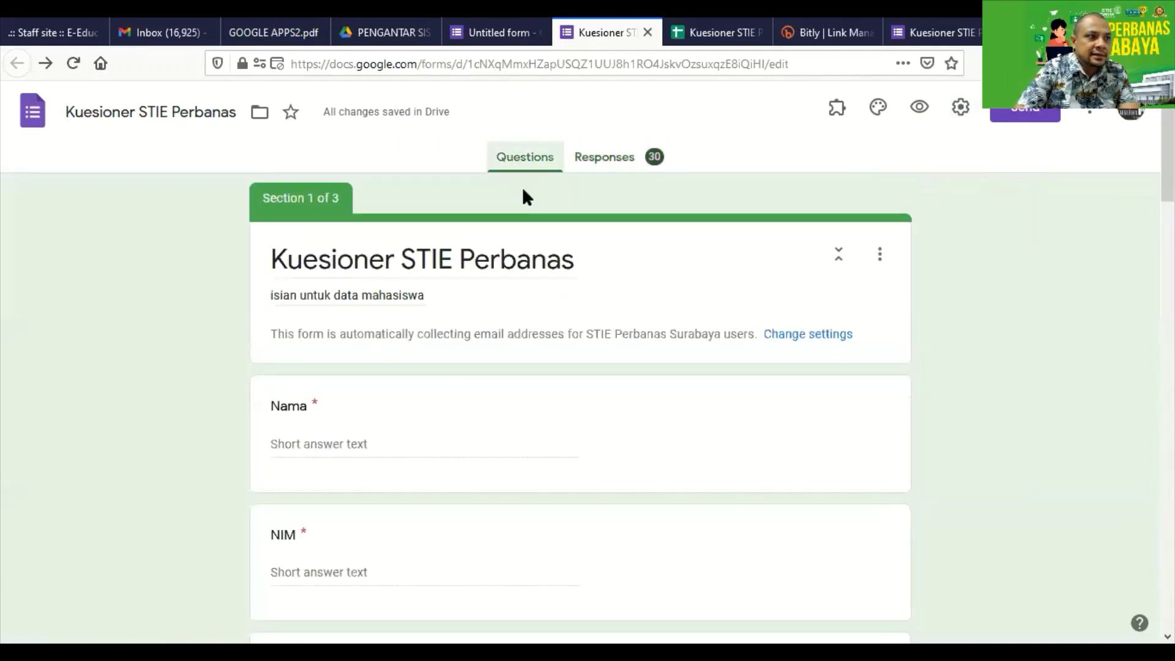
Cancel the Settings dialog unchanged, scroll through the form's sections, and reopen Settings.
left_click(961, 109)
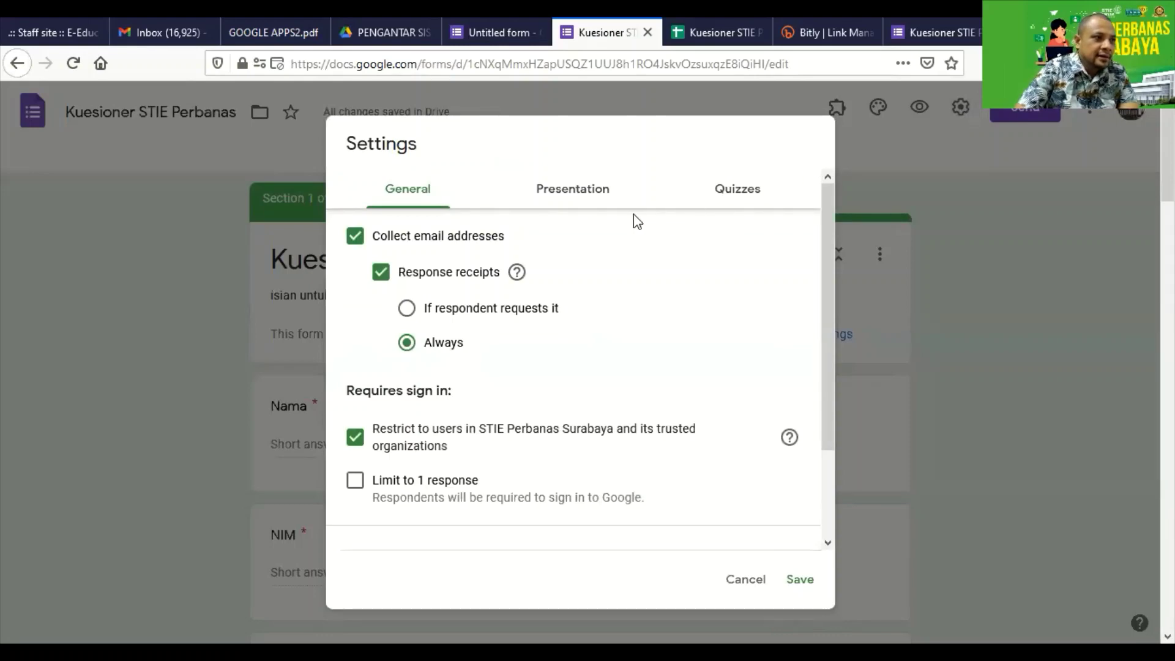
left_click(745, 579)
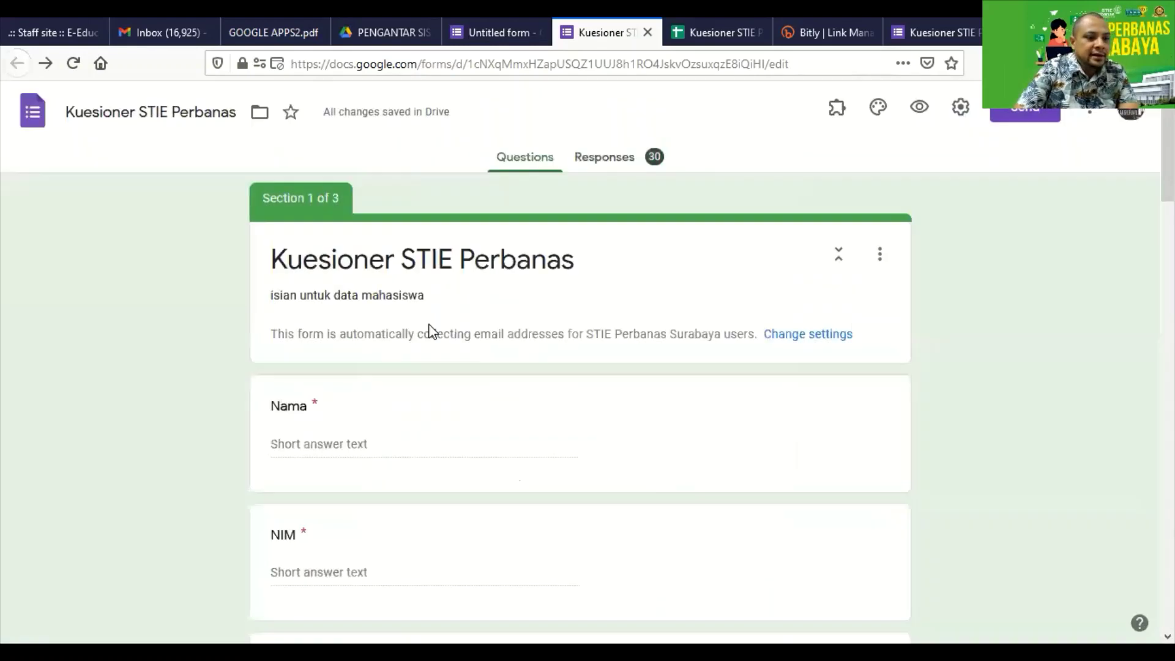
scroll(438, 338, "down", 5)
scroll(395, 362, "down", 8)
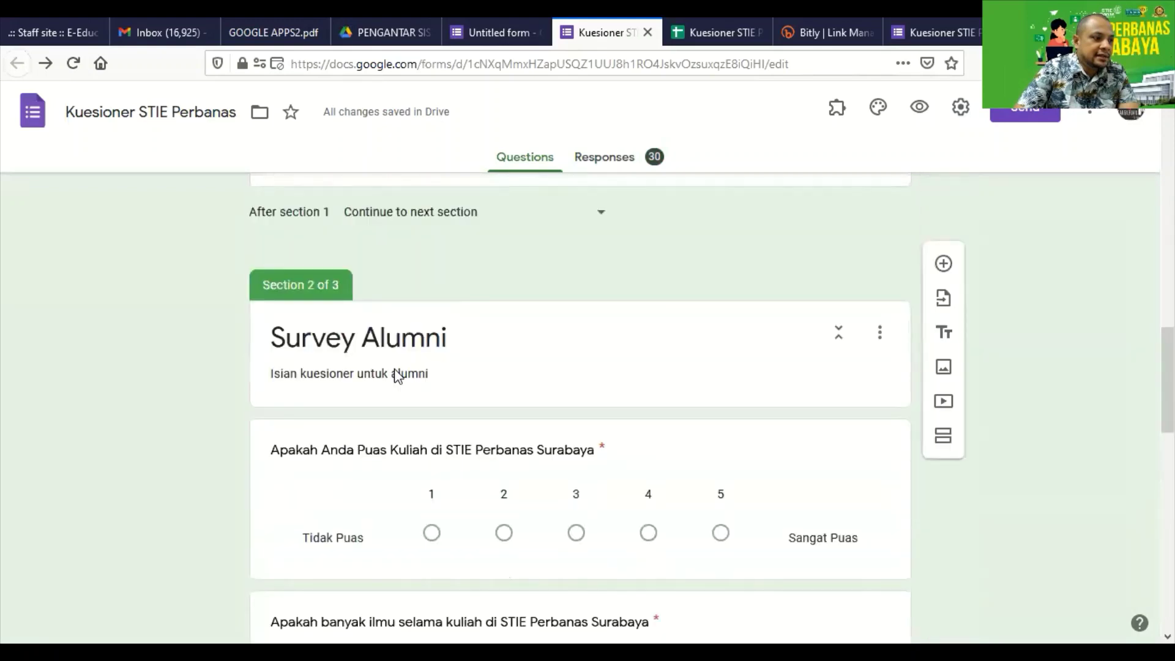
scroll(441, 349, "up", 4)
scroll(618, 353, "up", 5)
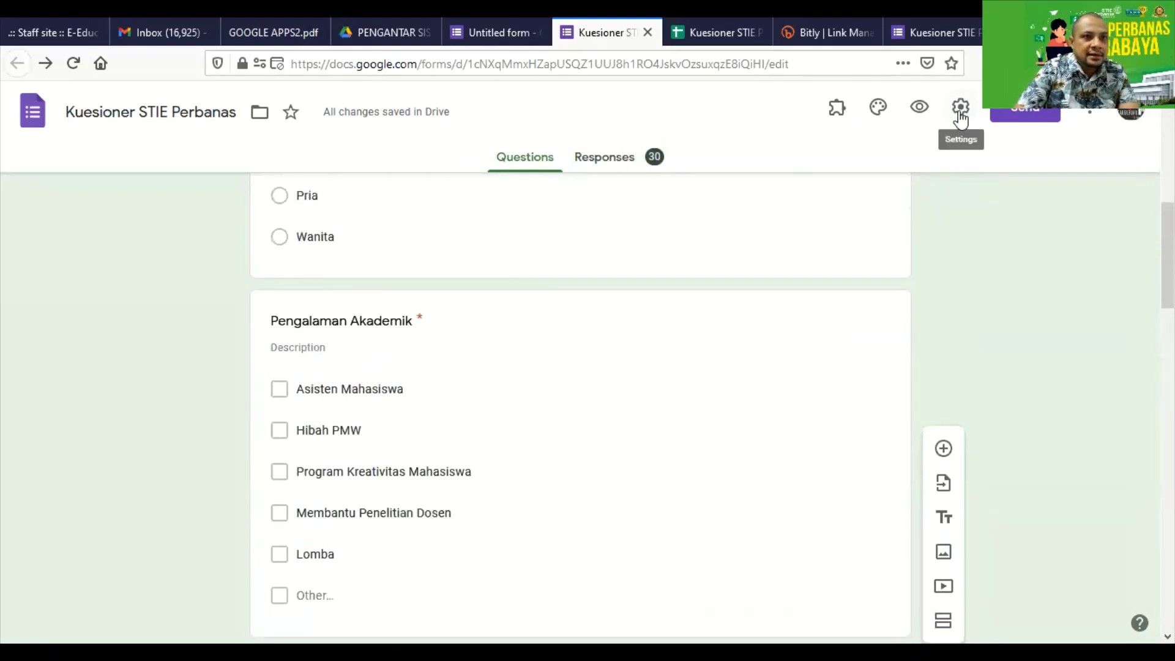
left_click(960, 107)
Turn on Show progress bar and Shuffle question order in the presentation settings.
left_click(566, 202)
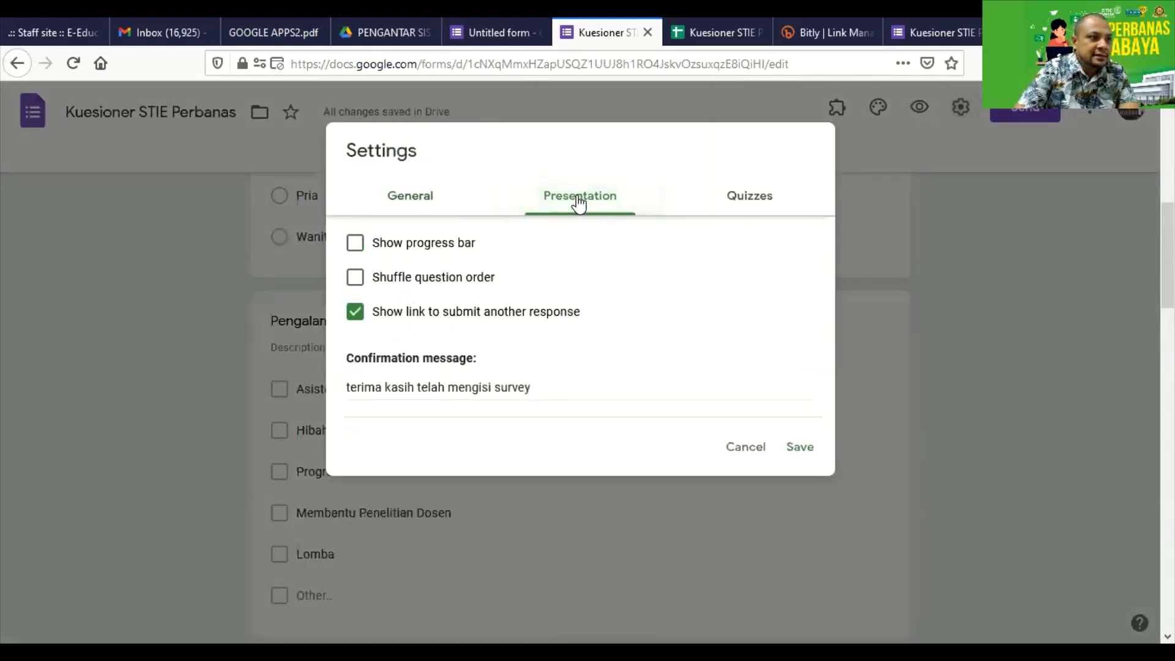
left_click_drag(531, 388, 346, 387)
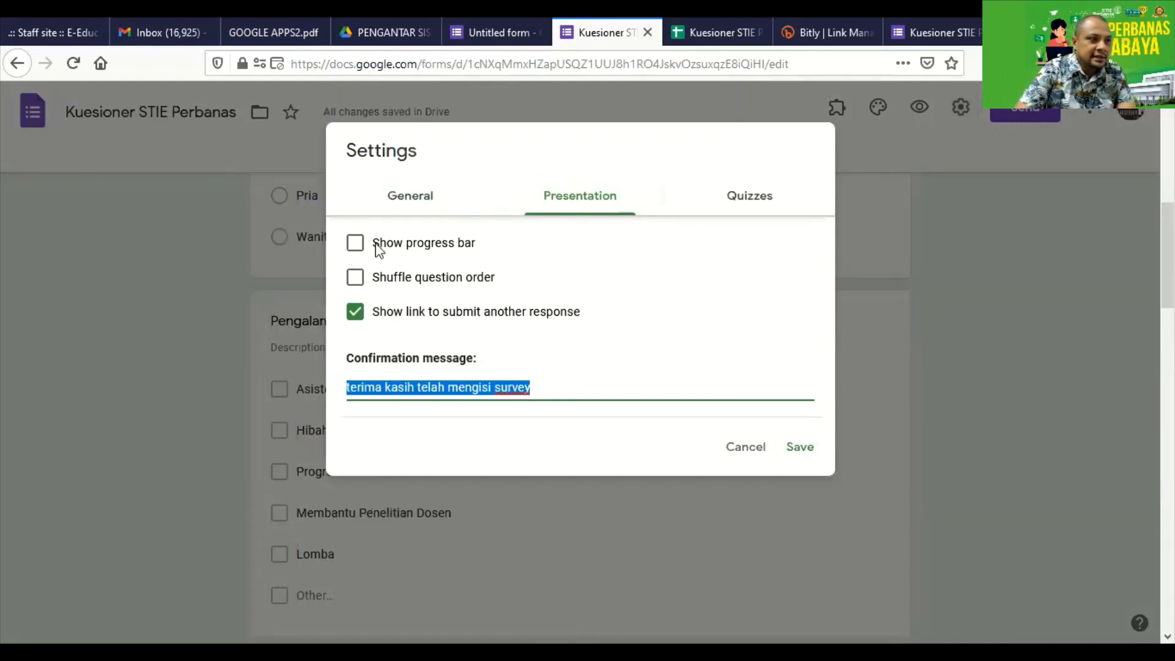
left_click(398, 246)
left_click(414, 279)
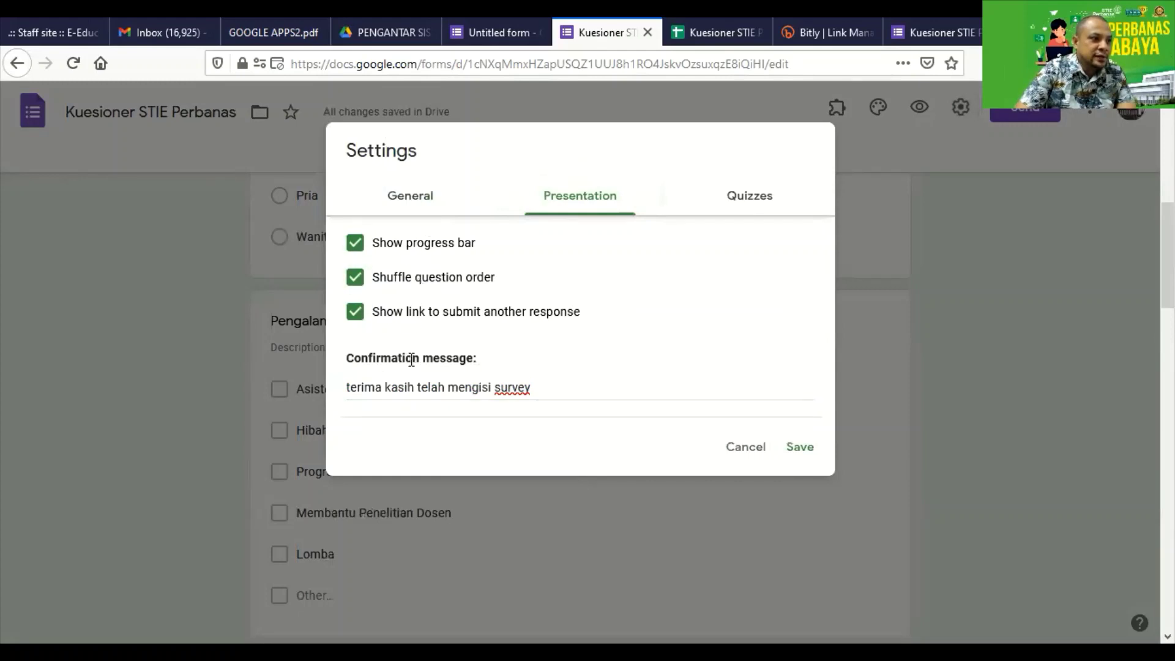
Replace the confirmation message with 'Silahkan bergabung dengan WAG STIE Perbanas :'.
left_click_drag(527, 387, 300, 386)
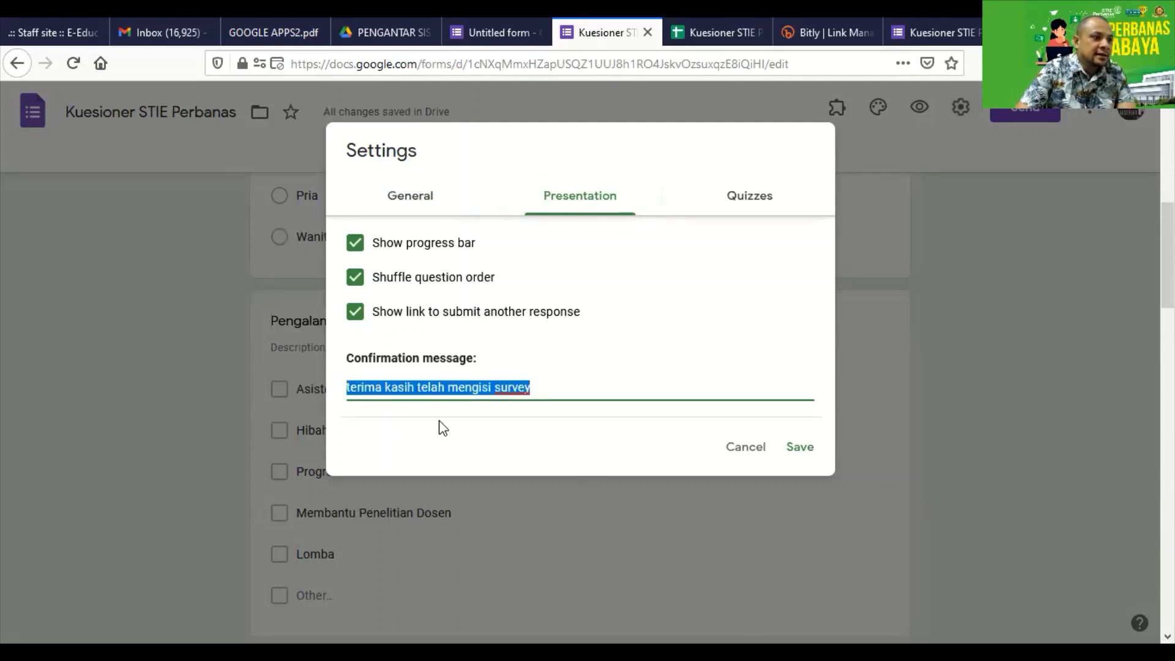
left_click(562, 392)
left_click_drag(543, 391, 284, 371)
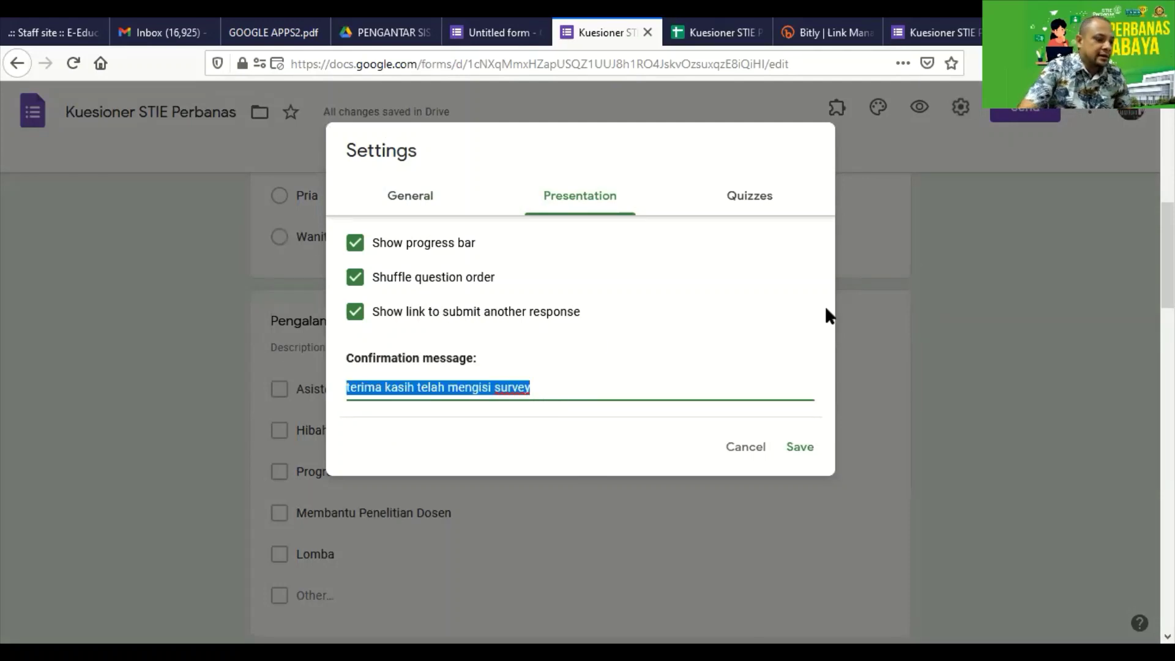
type("Silahkan bergabung dengan WAG STIE")
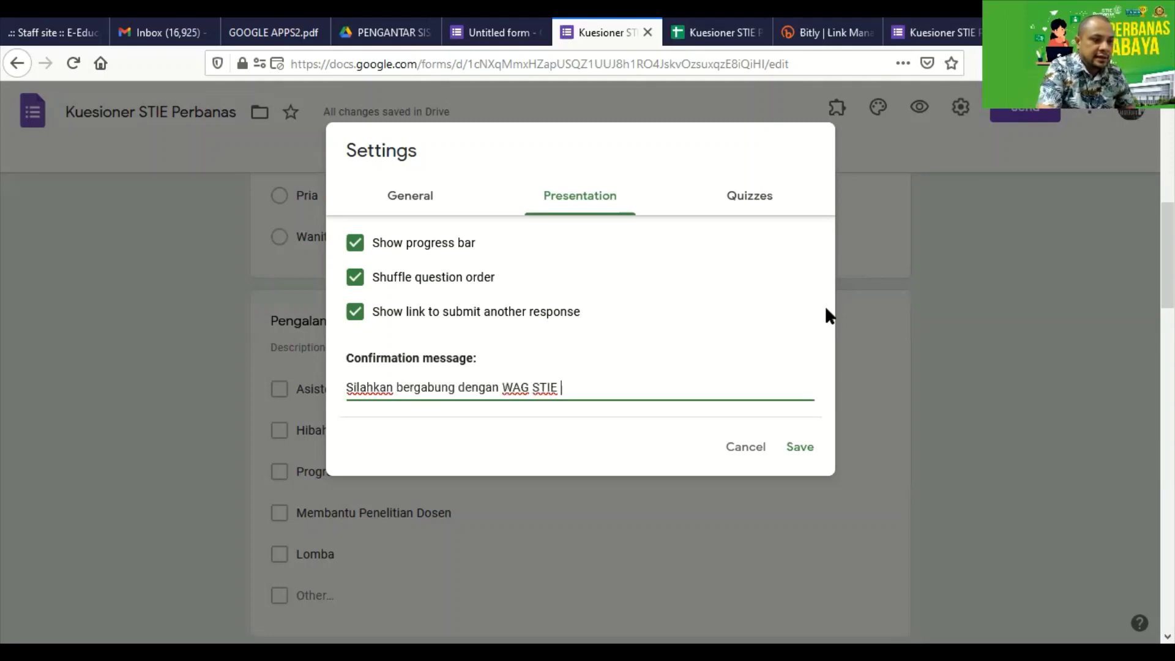
type("s :")
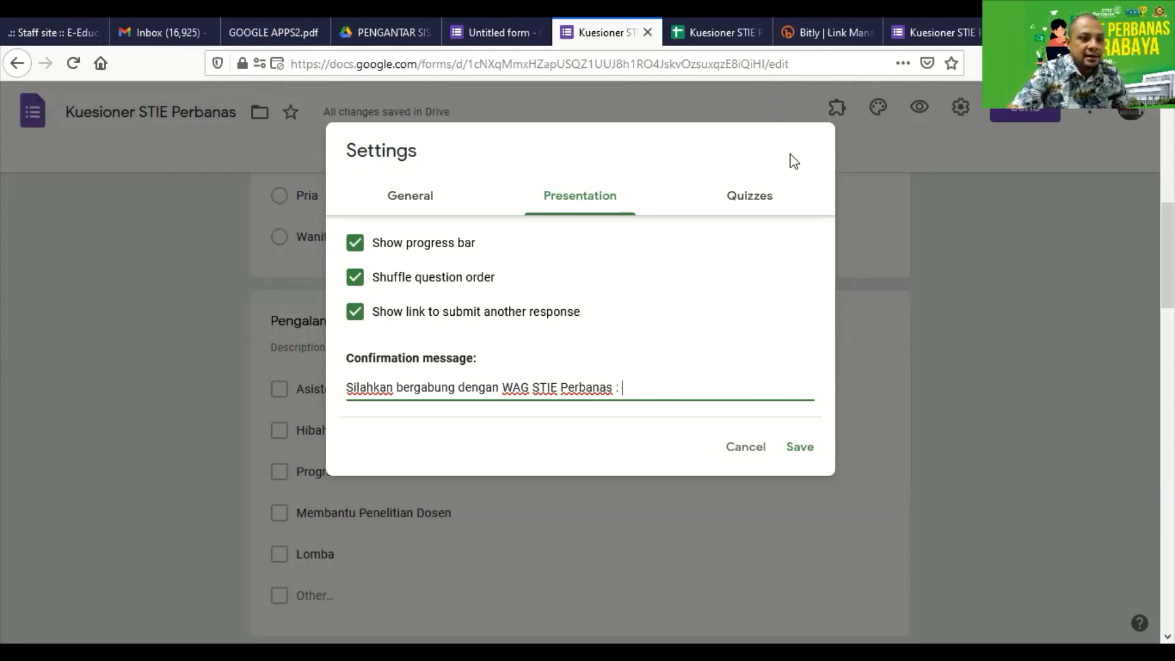
In Bitly, create a new short link from the copied WhatsApp group invite URL.
left_click(817, 33)
left_click(863, 113)
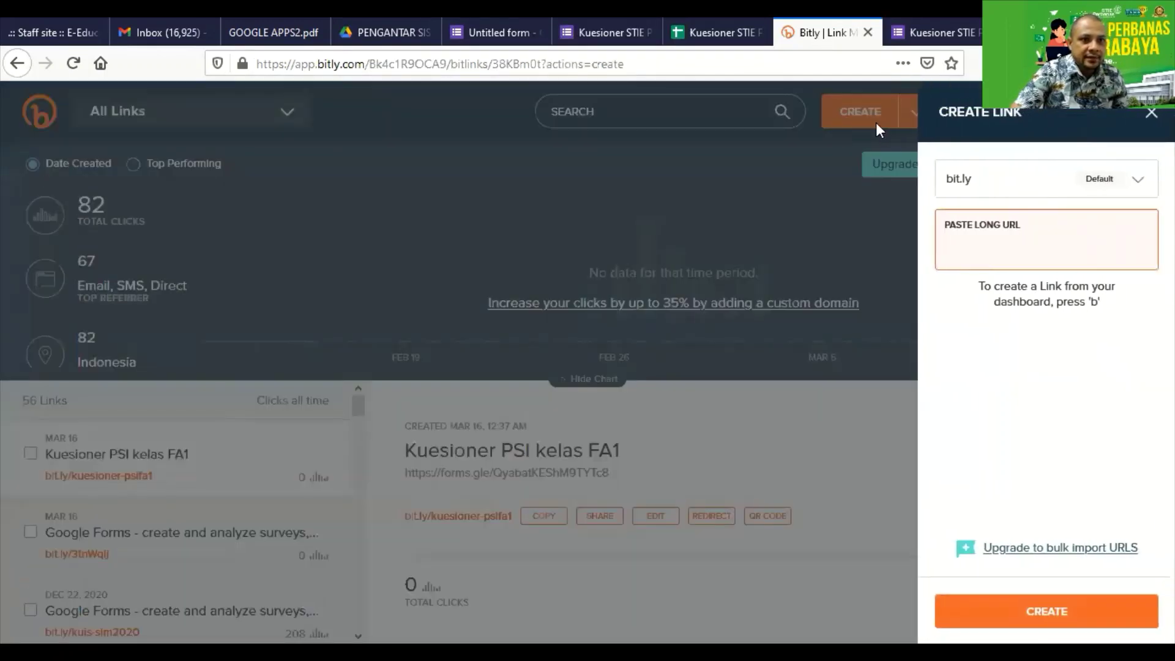
type("http://bit.ly/kuesioner-psifa1")
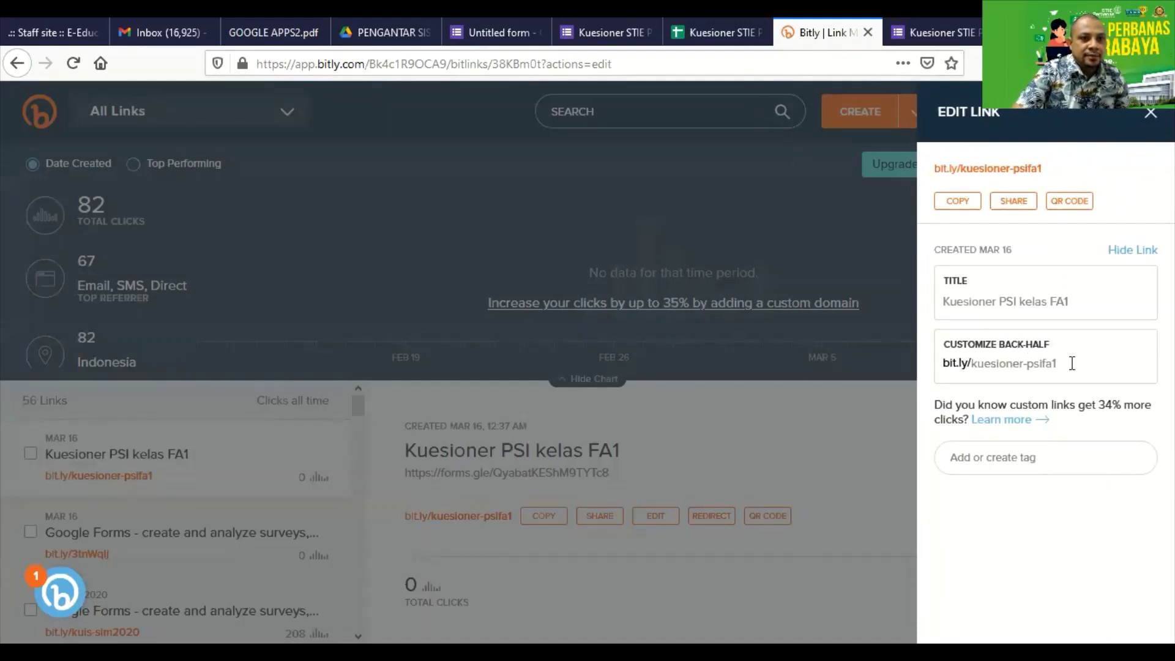
left_click(906, 112)
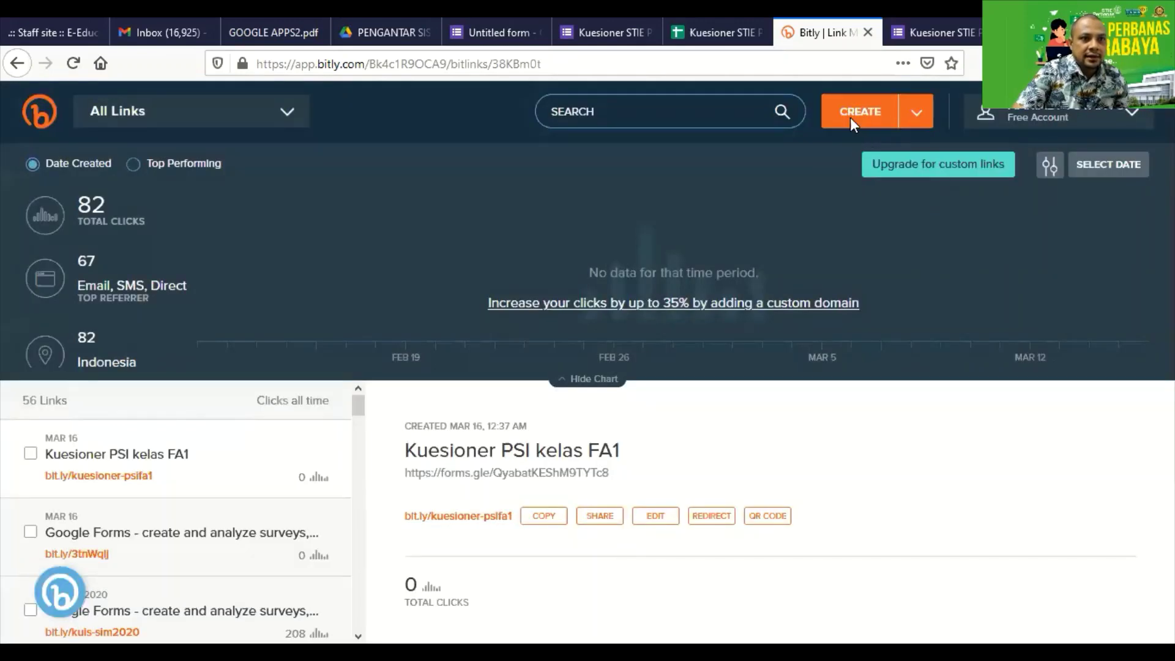
left_click(850, 116)
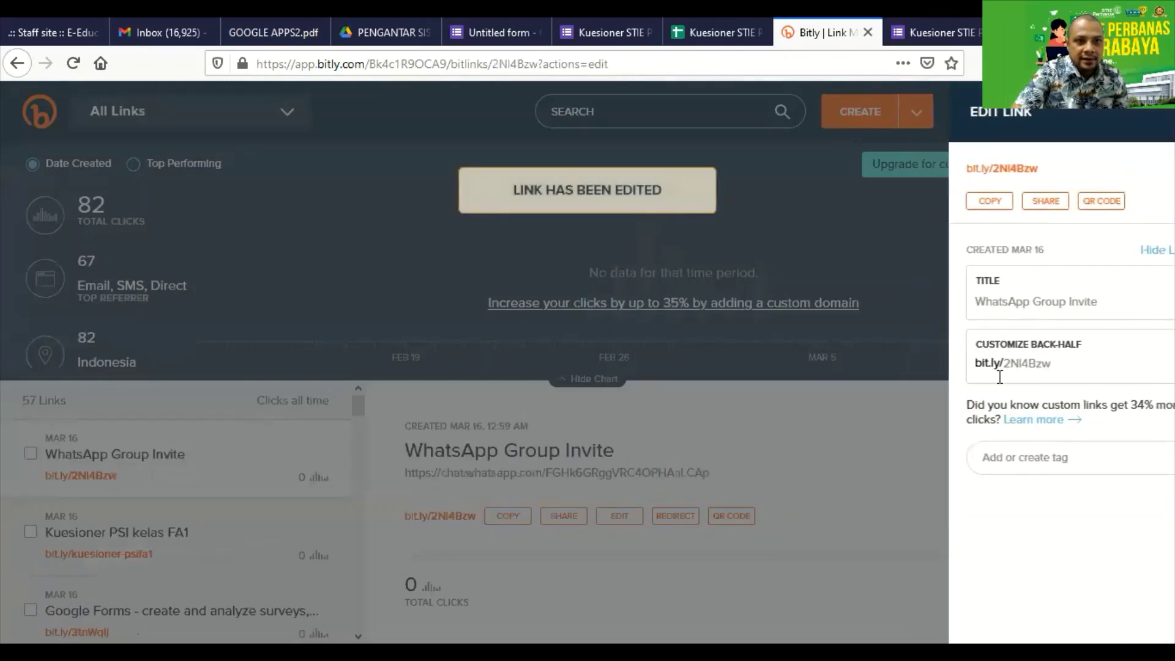
left_click(1002, 301)
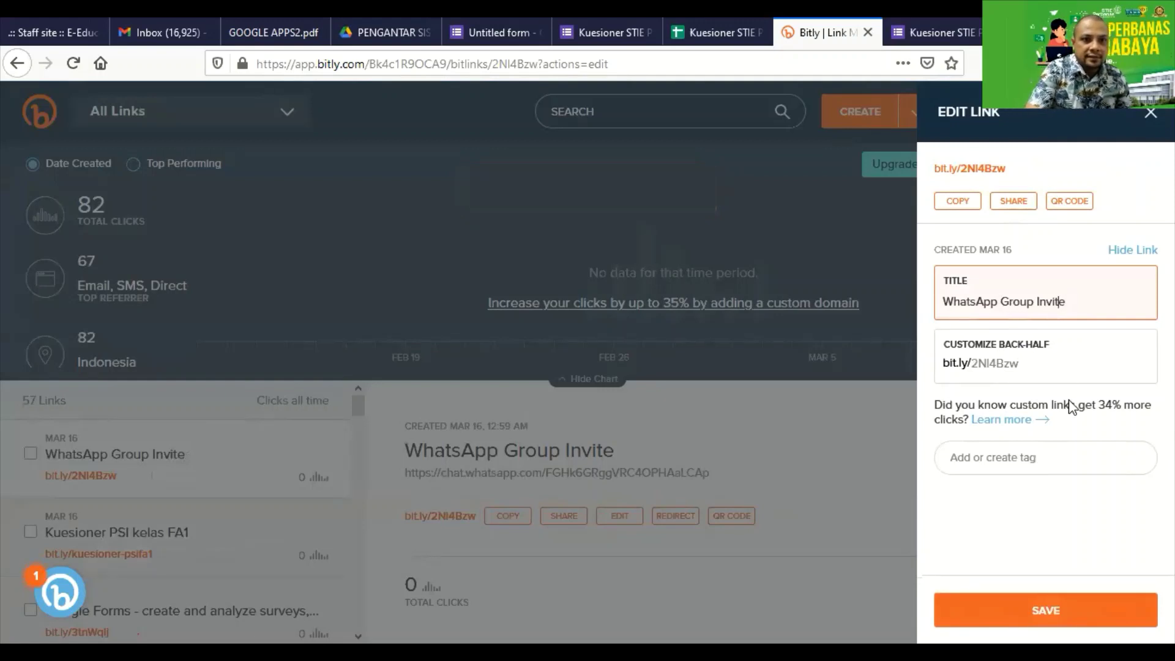
type("STIE ")
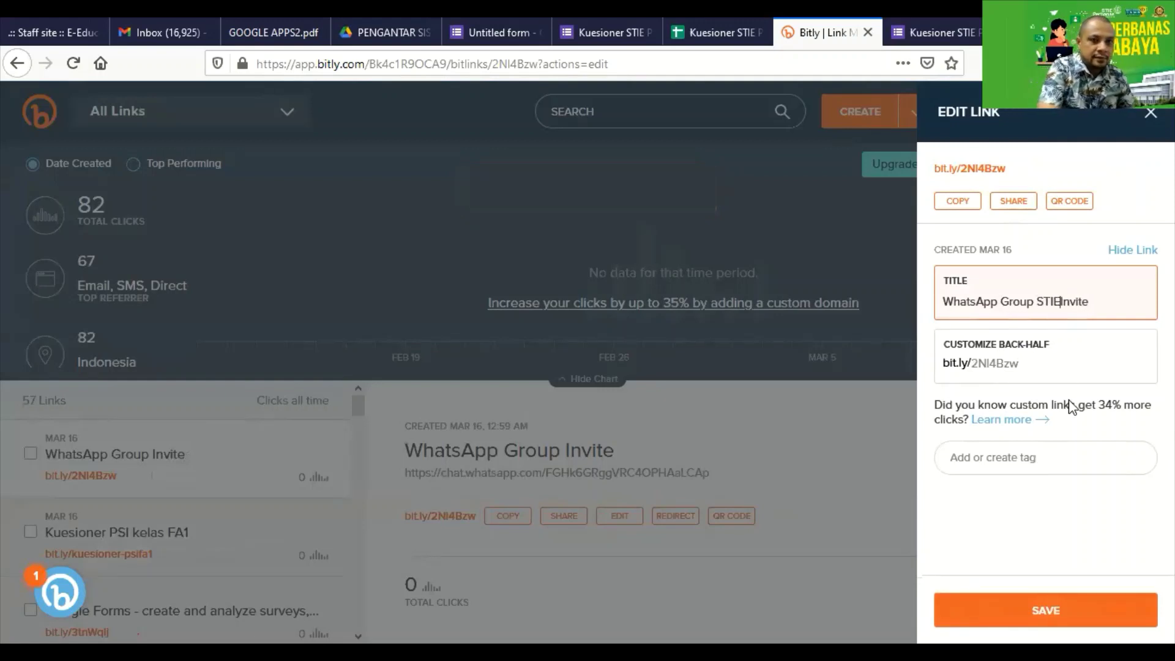
type("Perbanas")
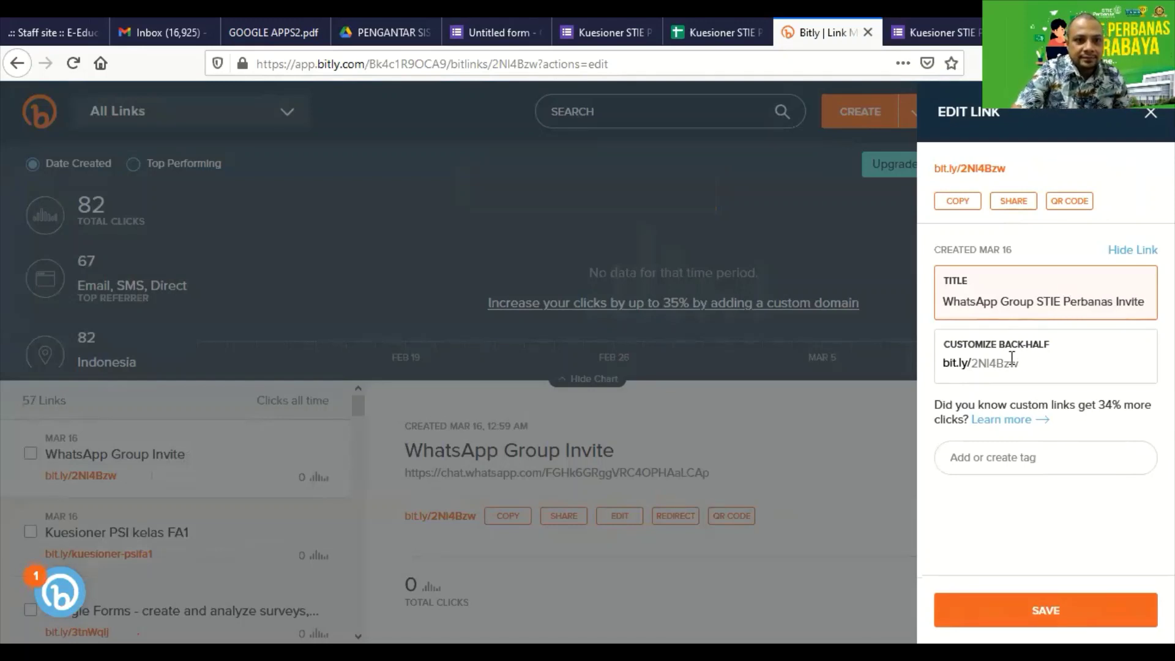
left_click_drag(1035, 362, 976, 359)
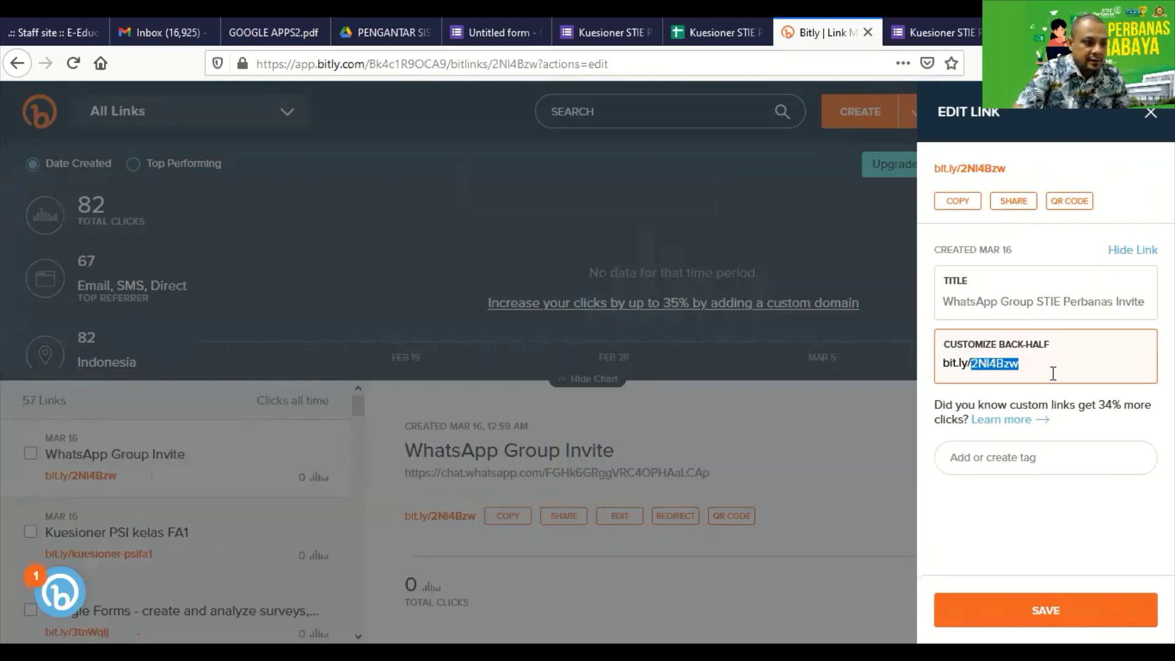
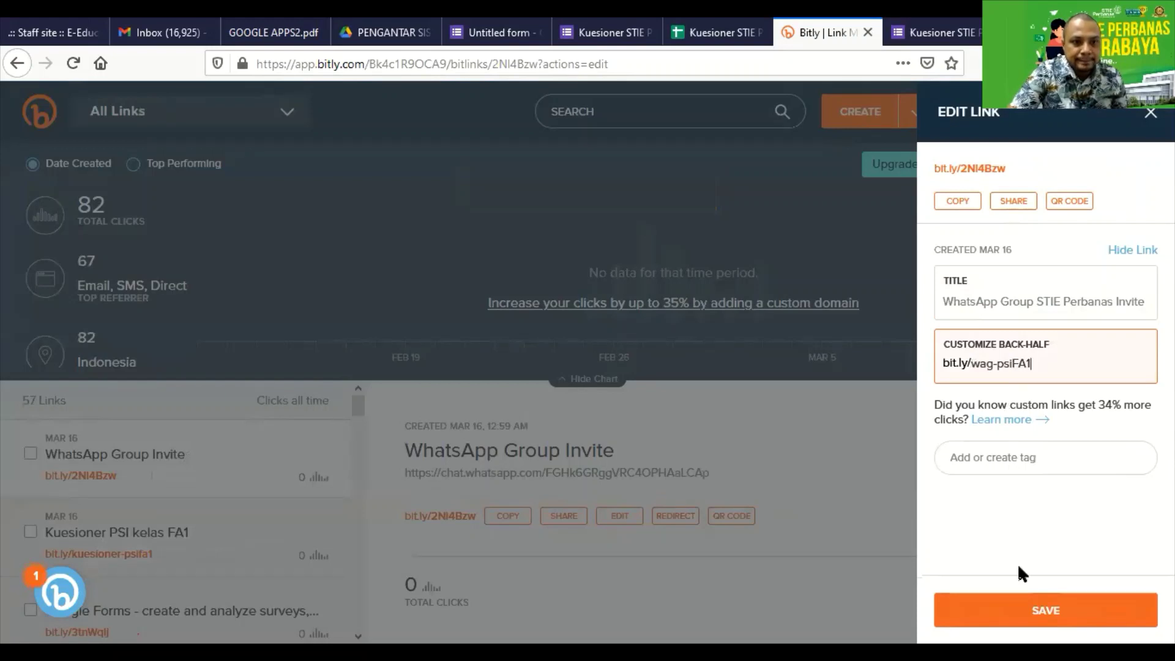
left_click(1045, 613)
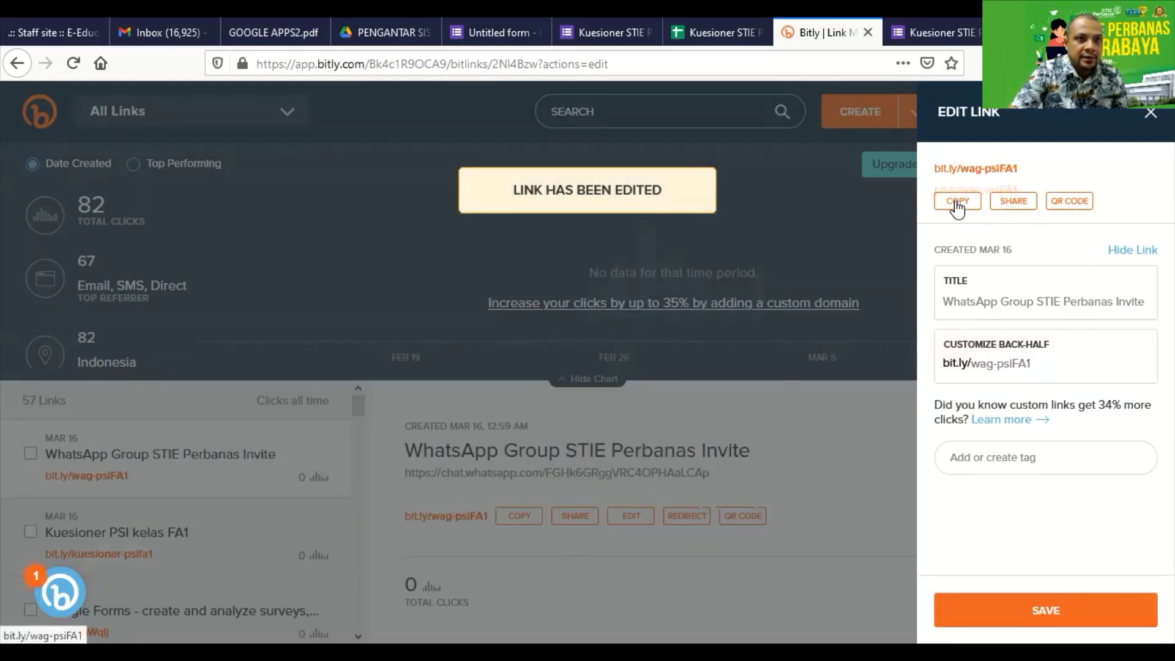
left_click(609, 35)
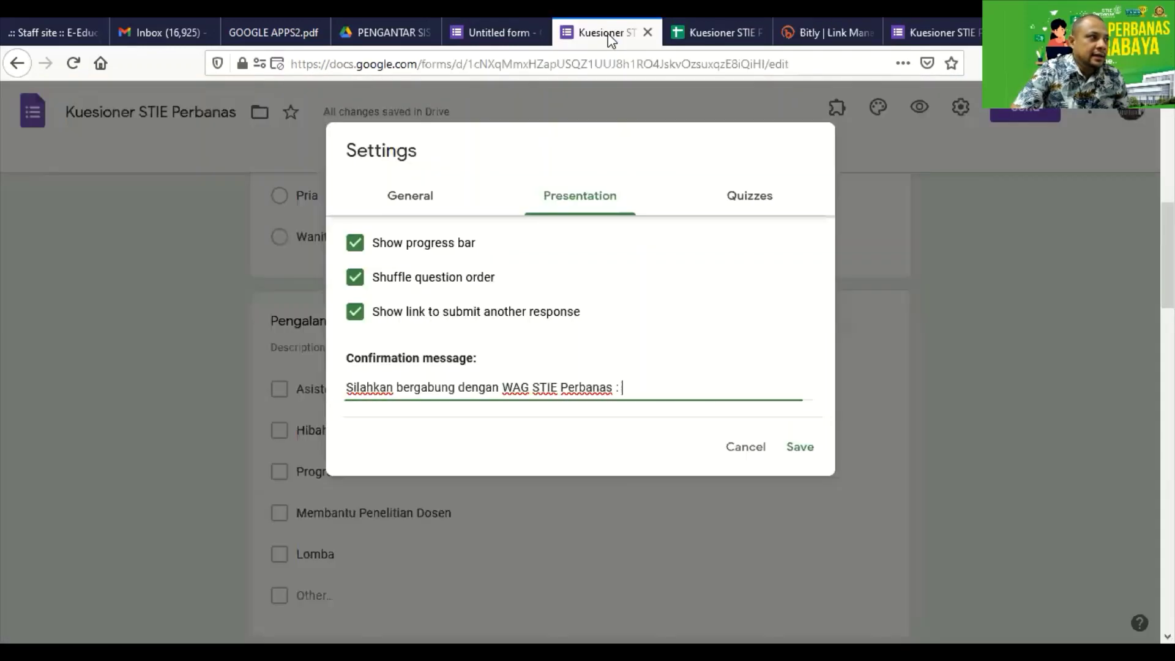
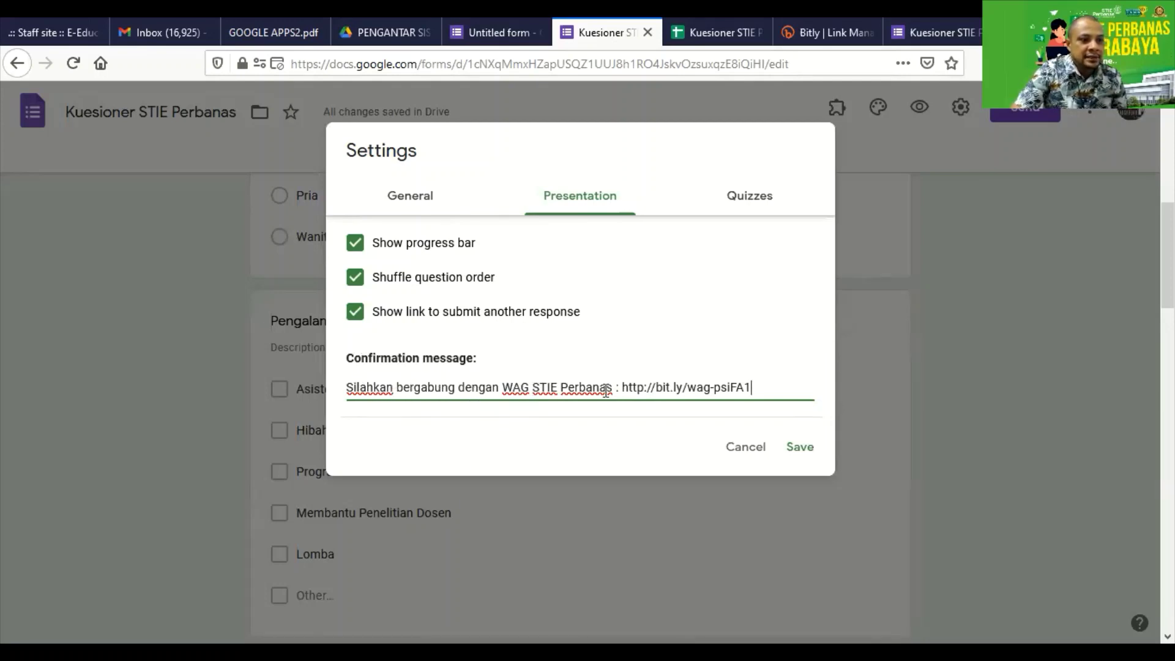
left_click(801, 450)
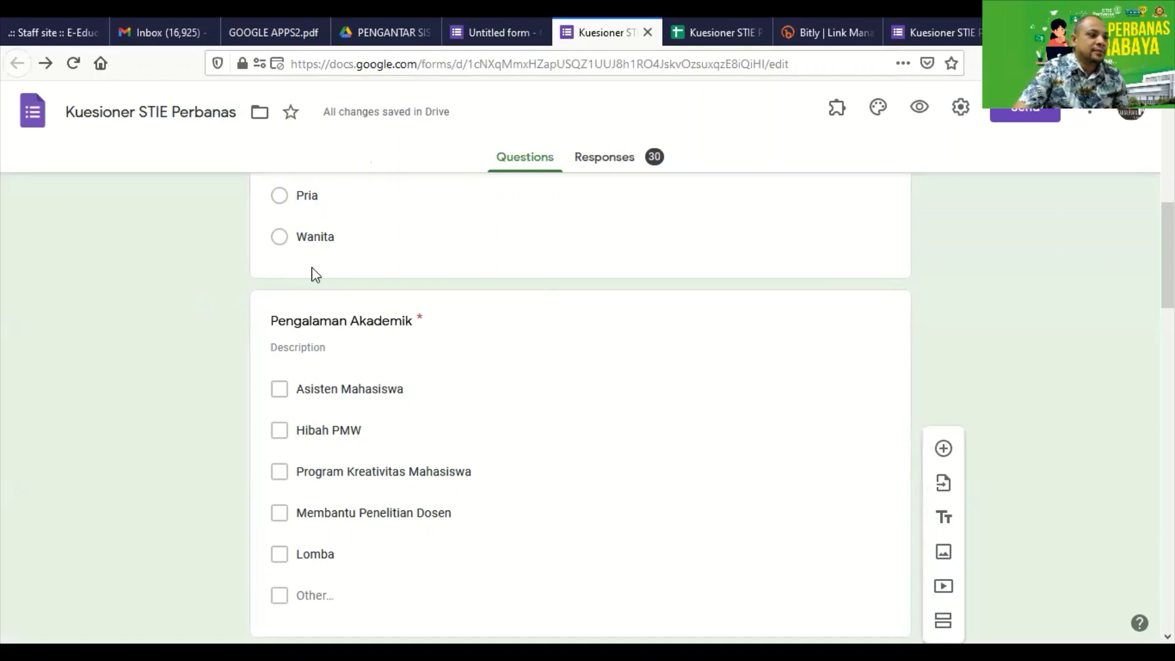
key("F5")
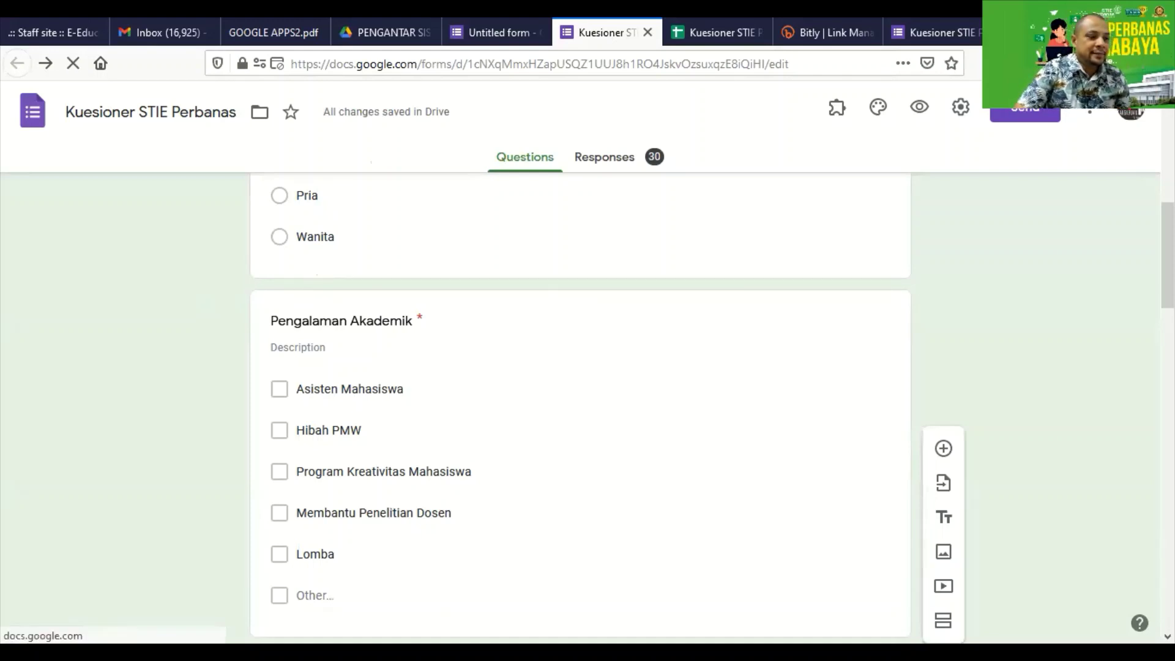